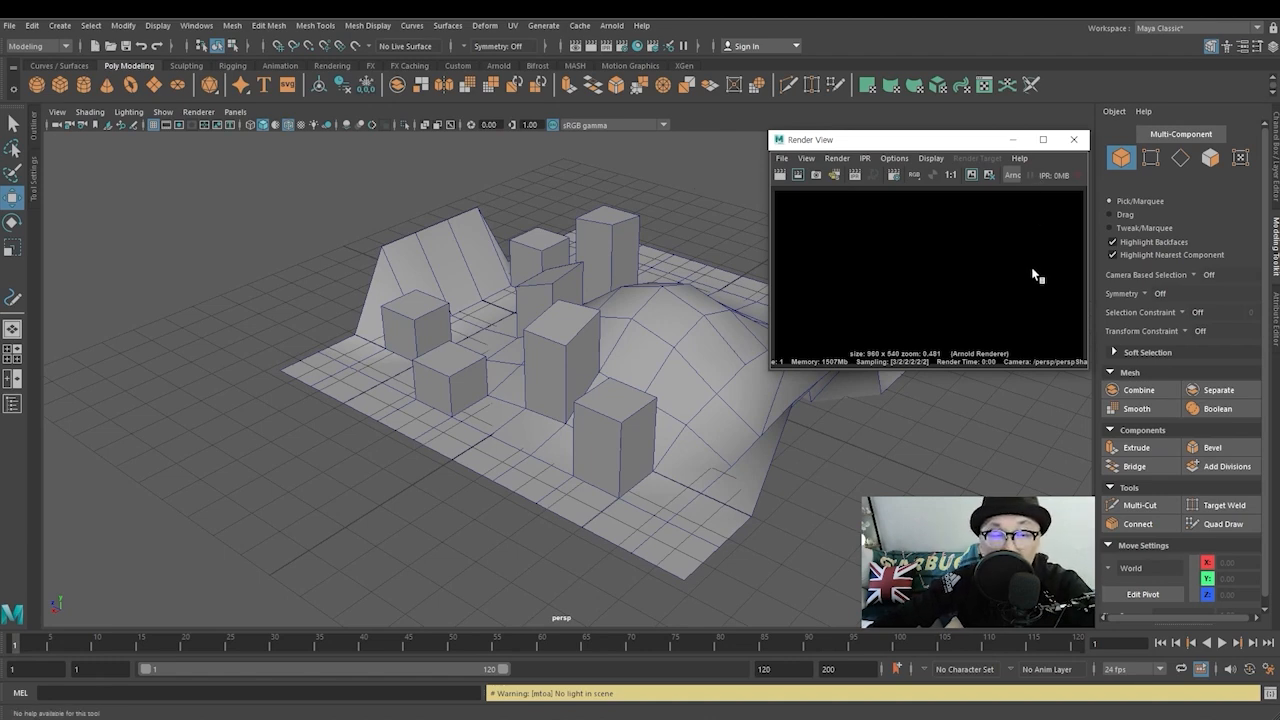
Close the Render View, create a directional light and move it to about X 8.25, Y 4.73, Z 0
click(1074, 141)
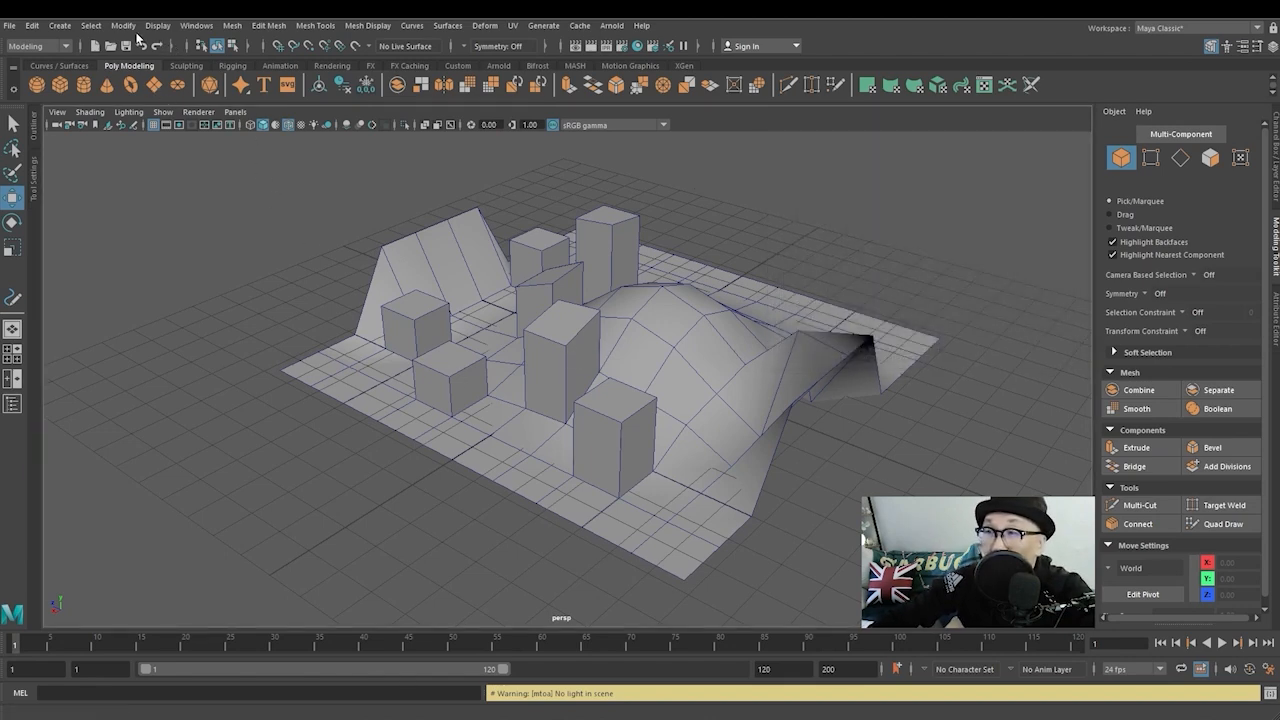
click(60, 25)
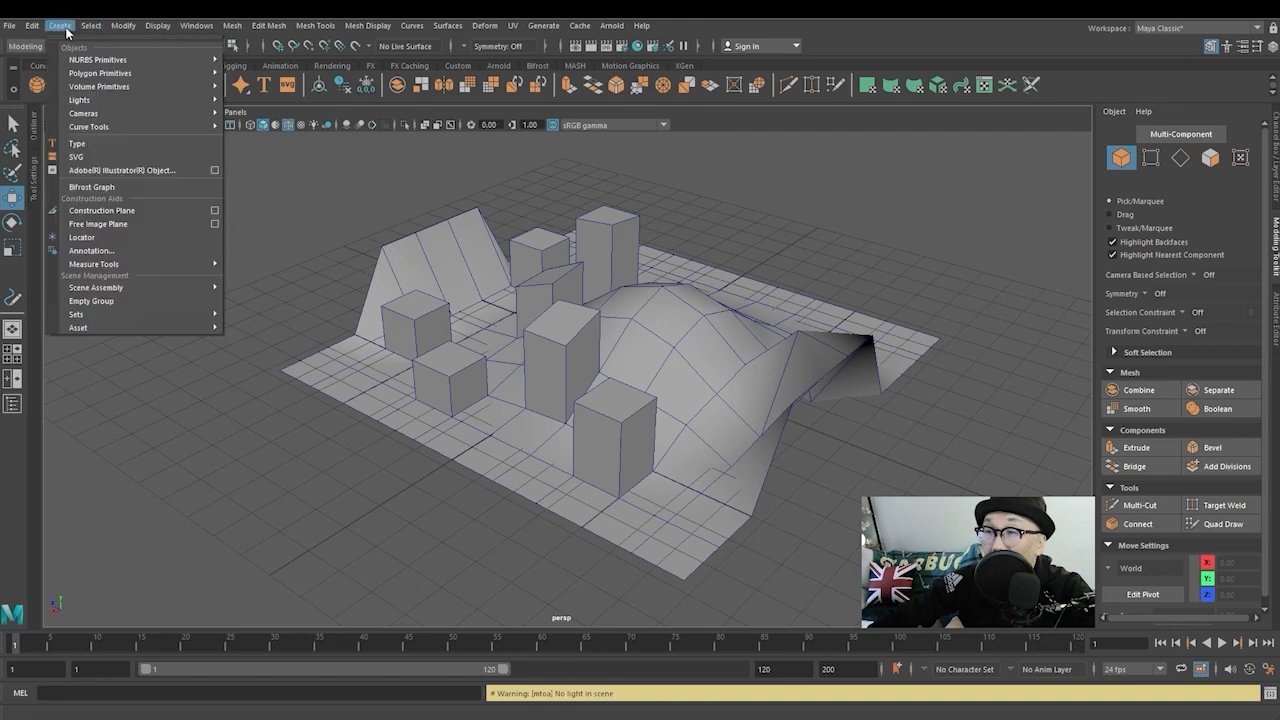
mouse_move(86, 100)
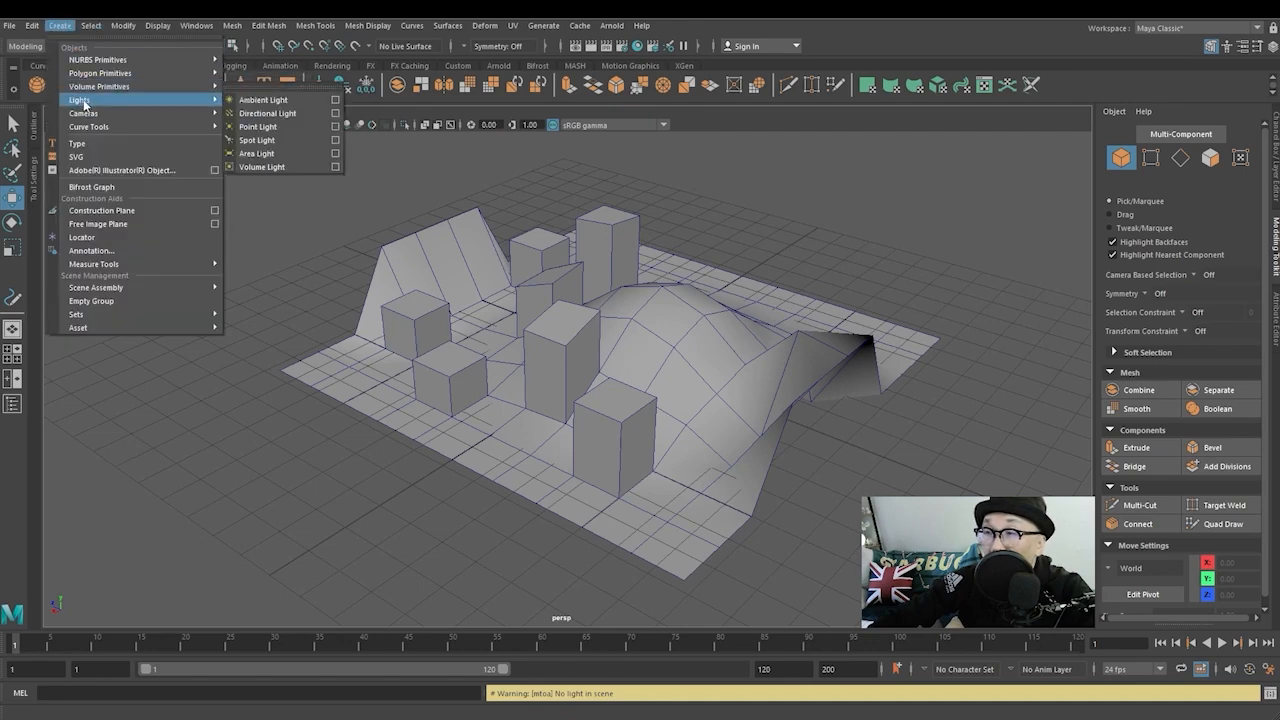
click(277, 116)
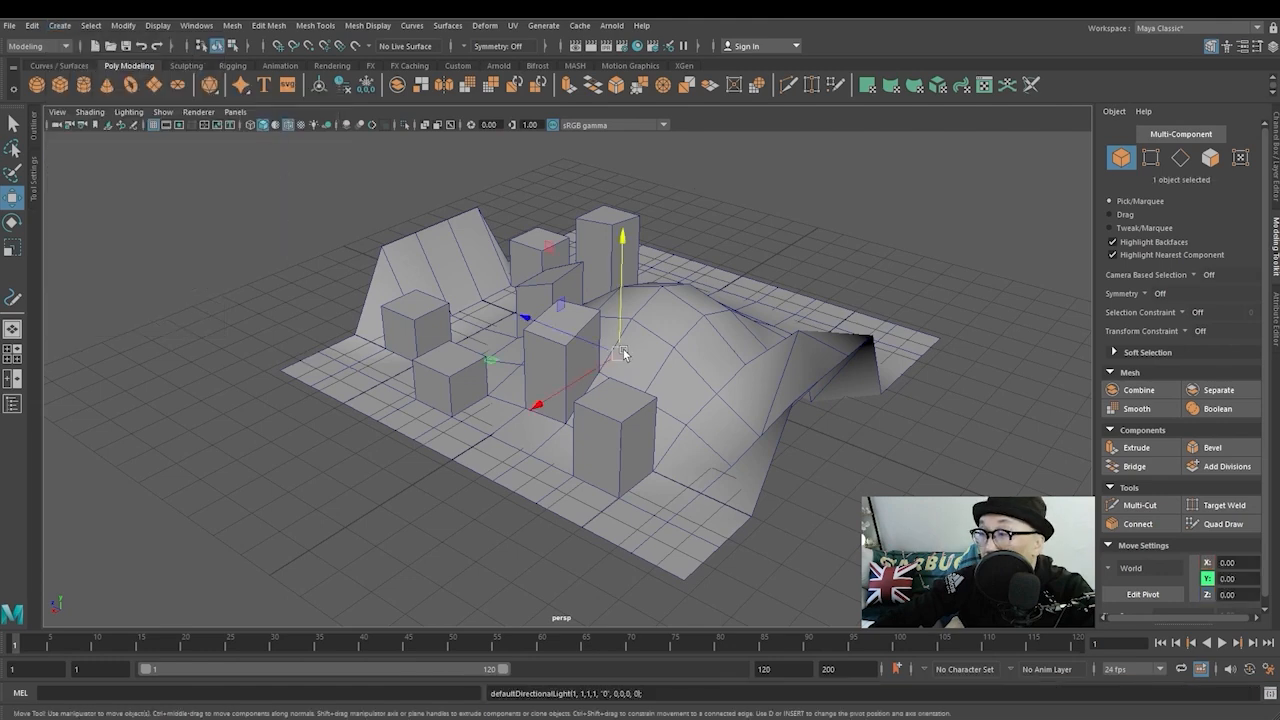
drag(607, 361, 396, 497)
drag(398, 442, 403, 320)
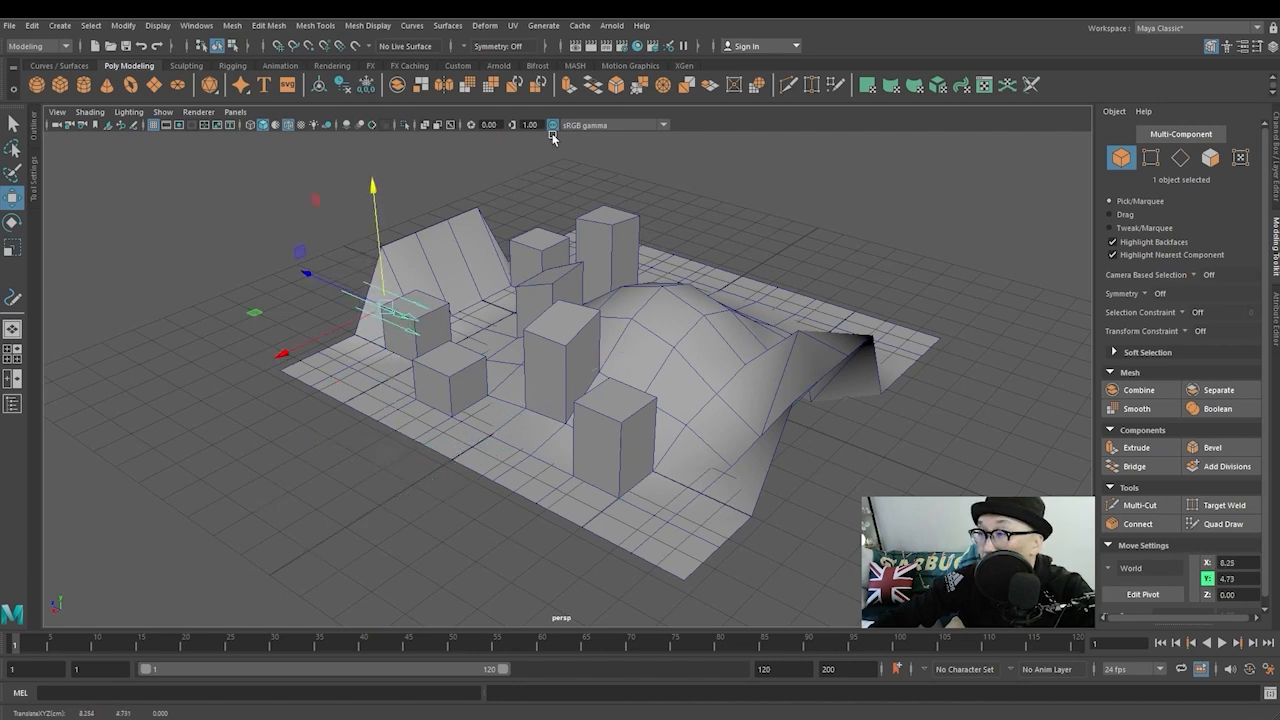
click(503, 197)
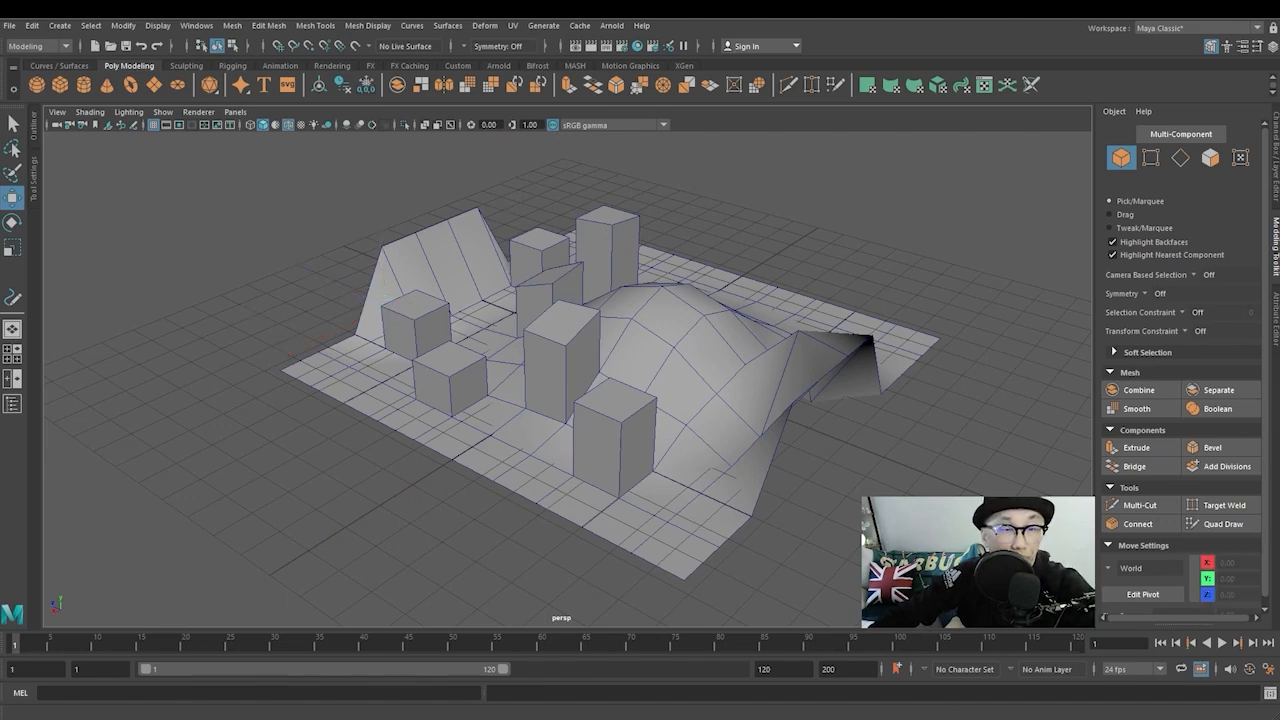
Create a point light and move it beside the terrain to about X 8.12, Y 4.49, Z 3.18
click(60, 25)
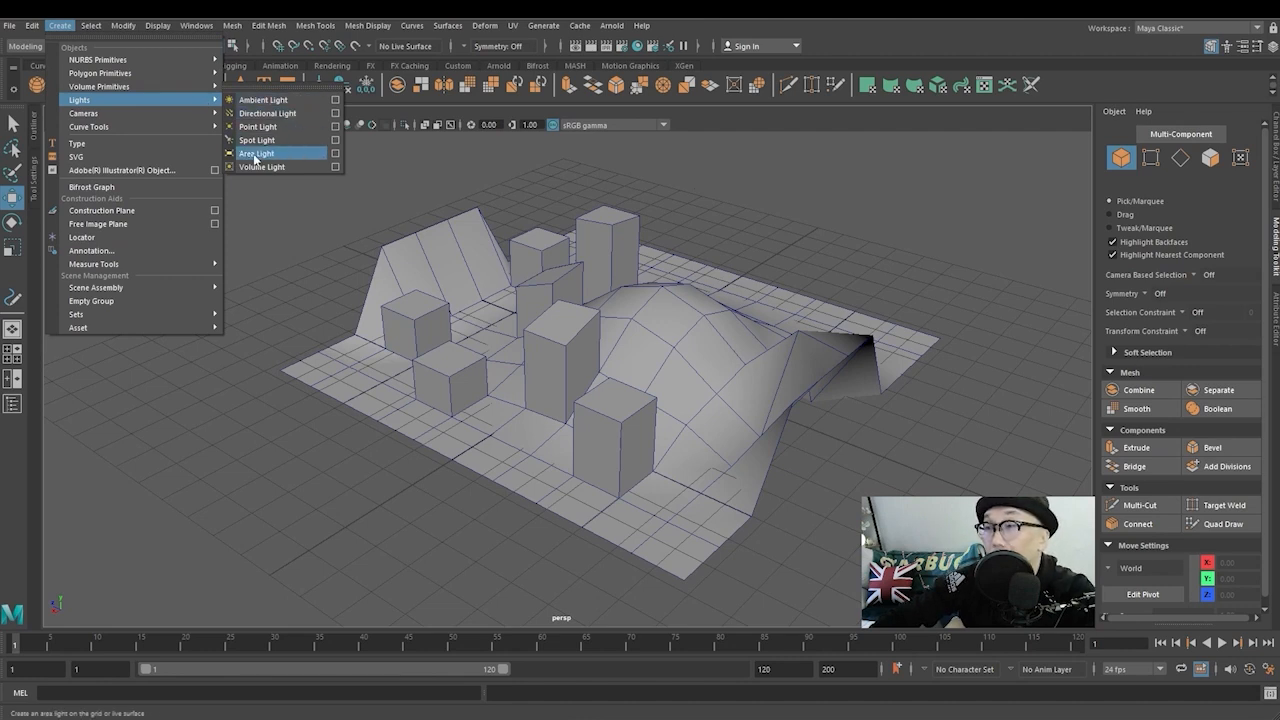
click(254, 128)
drag(576, 380, 367, 253)
drag(351, 296, 260, 249)
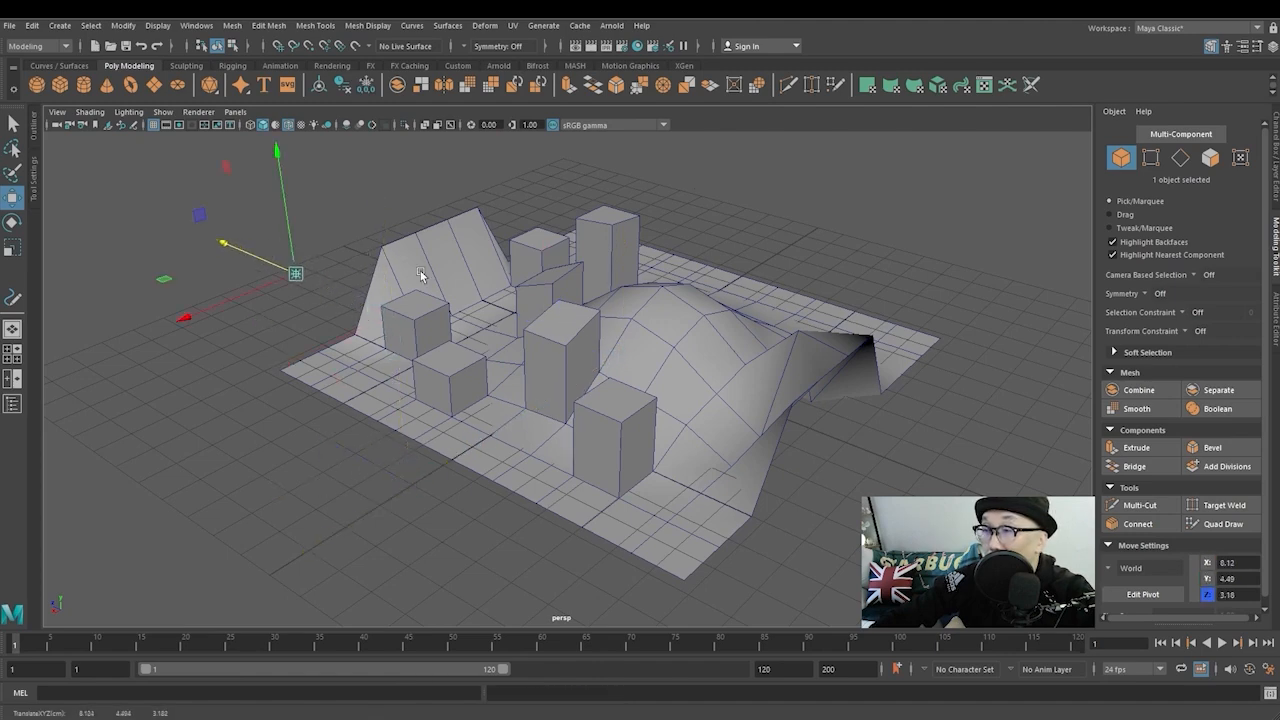
Light the viewport with all scene lights and raise the point light to about Y 5.17
key(7)
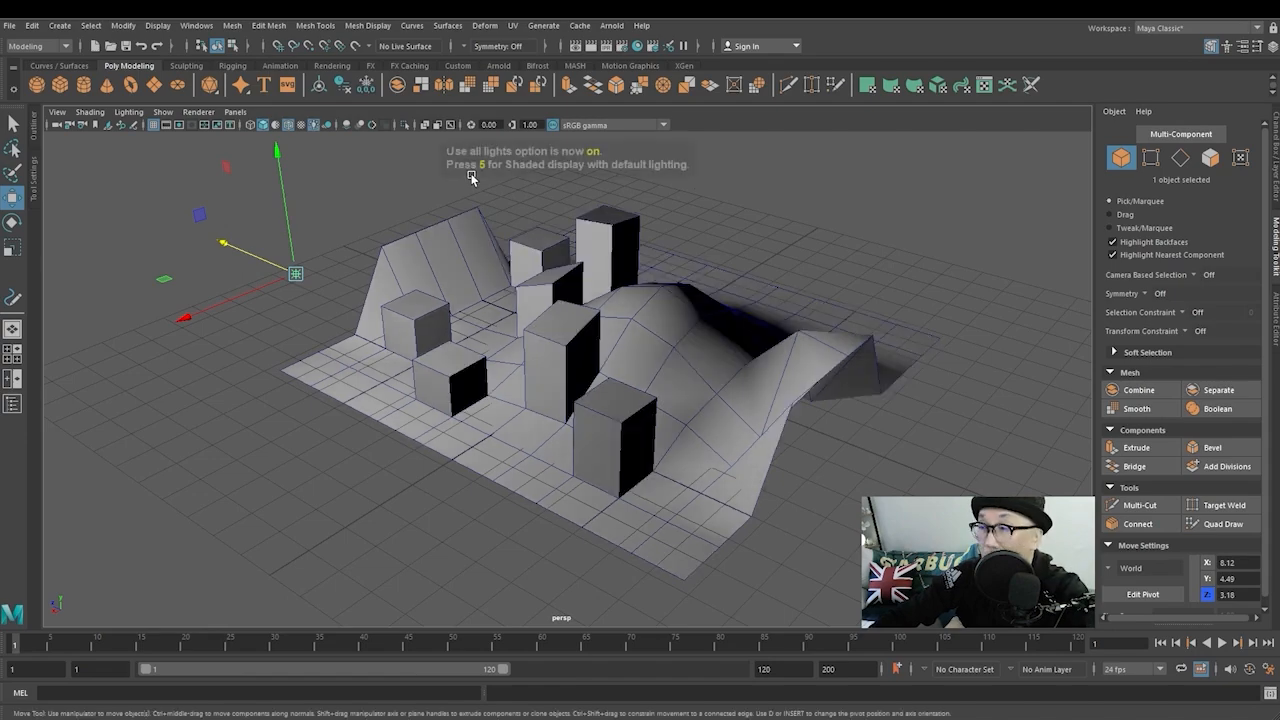
alt+drag(421, 335, 705, 305)
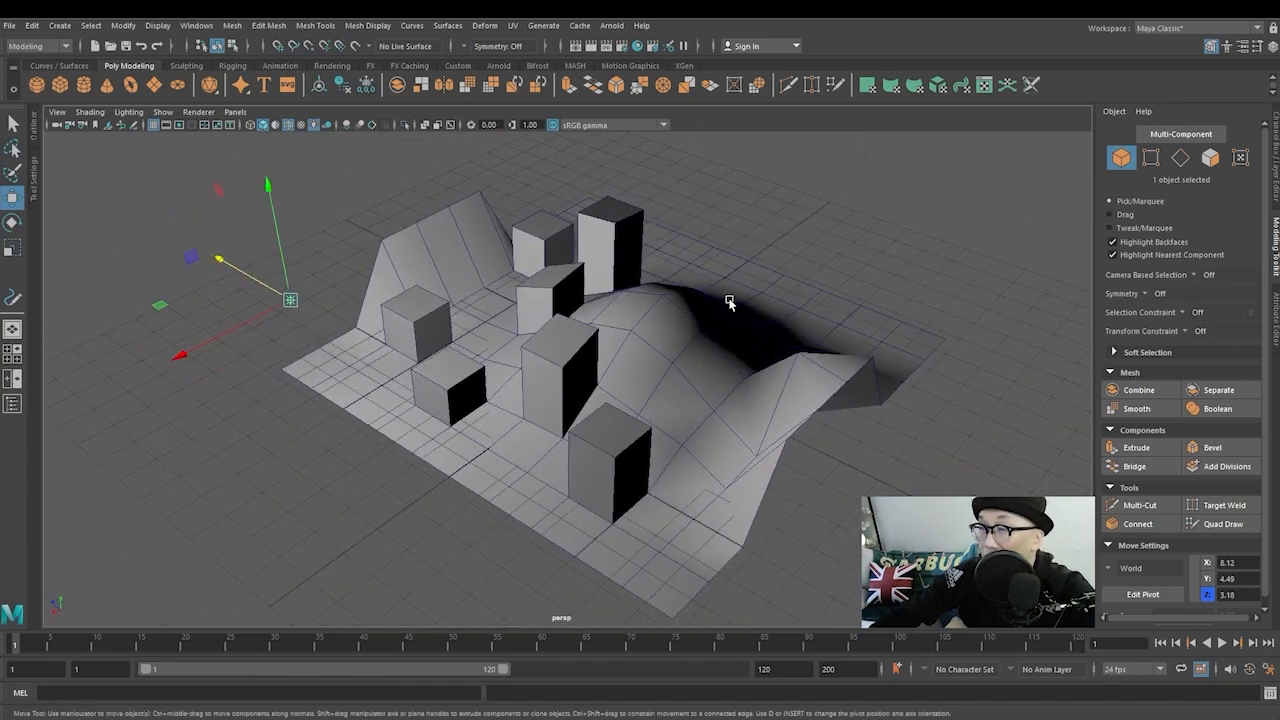
mouse_move(269, 195)
mouse_down()
mouse_move(263, 63)
mouse_move(280, 240)
mouse_up()
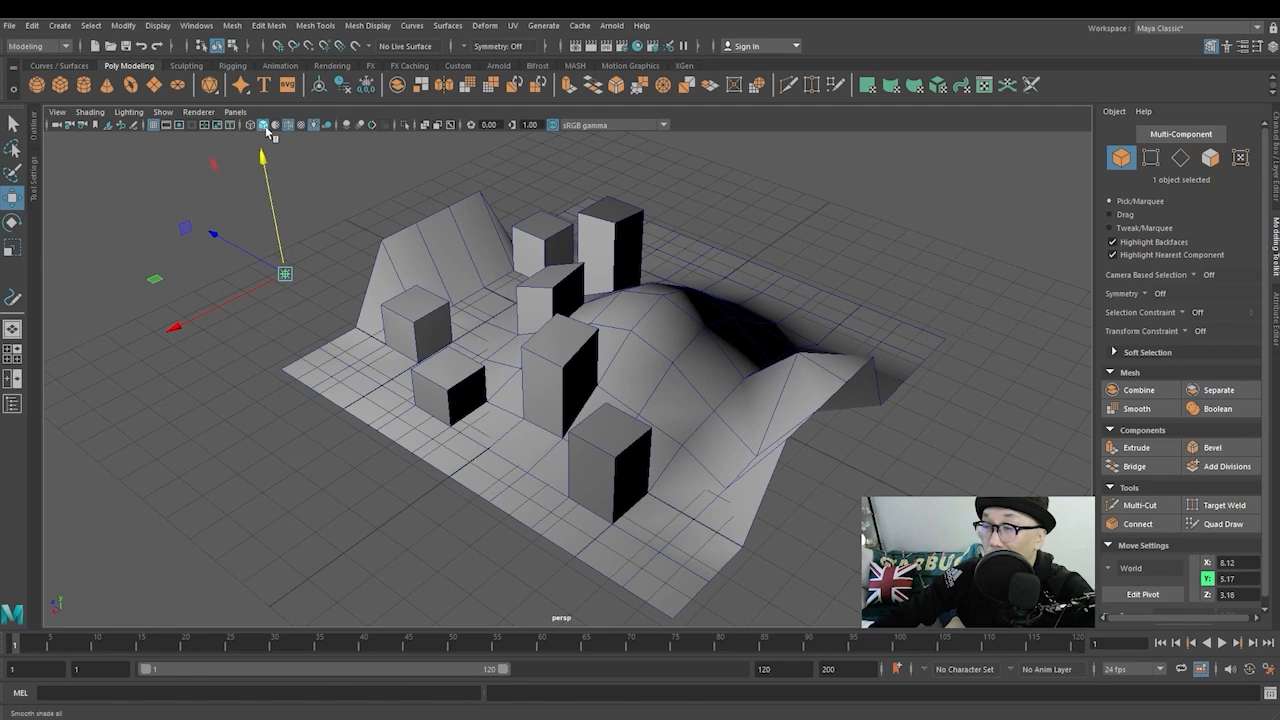
Turn on shadows in the viewport and raise the point light to about Y 5.33
click(298, 155)
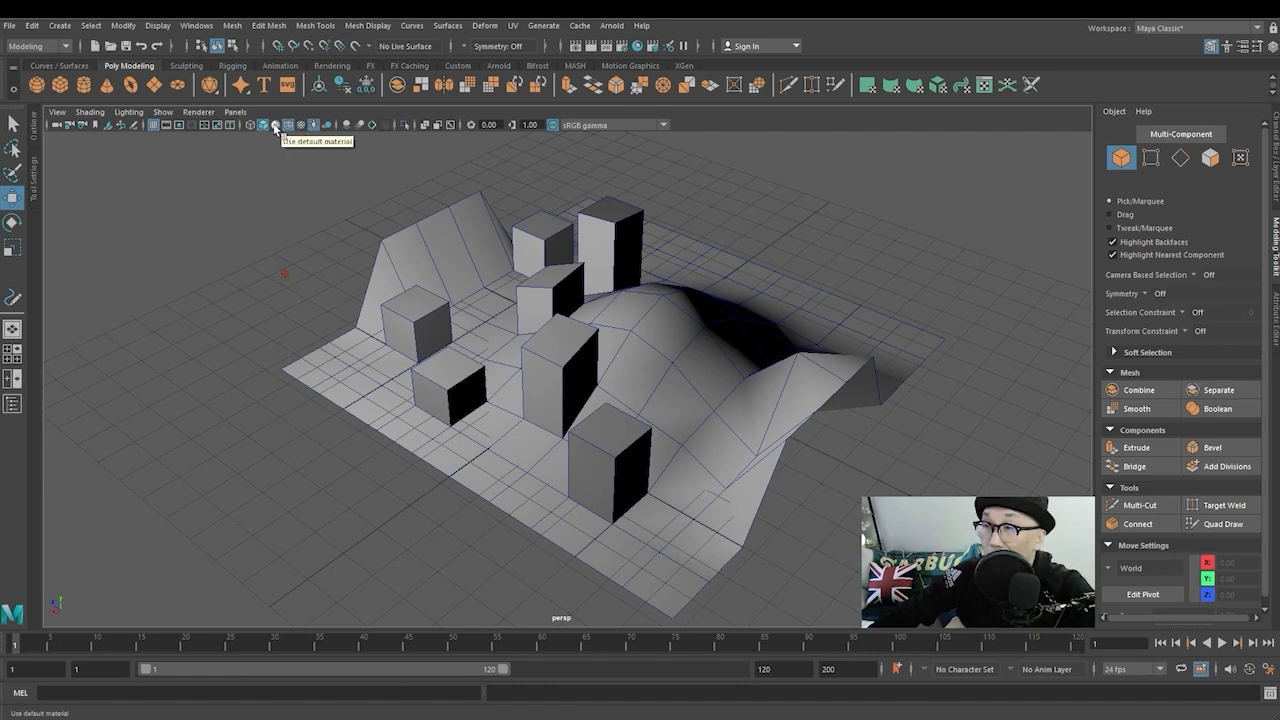
click(329, 127)
alt+drag(430, 274, 676, 398)
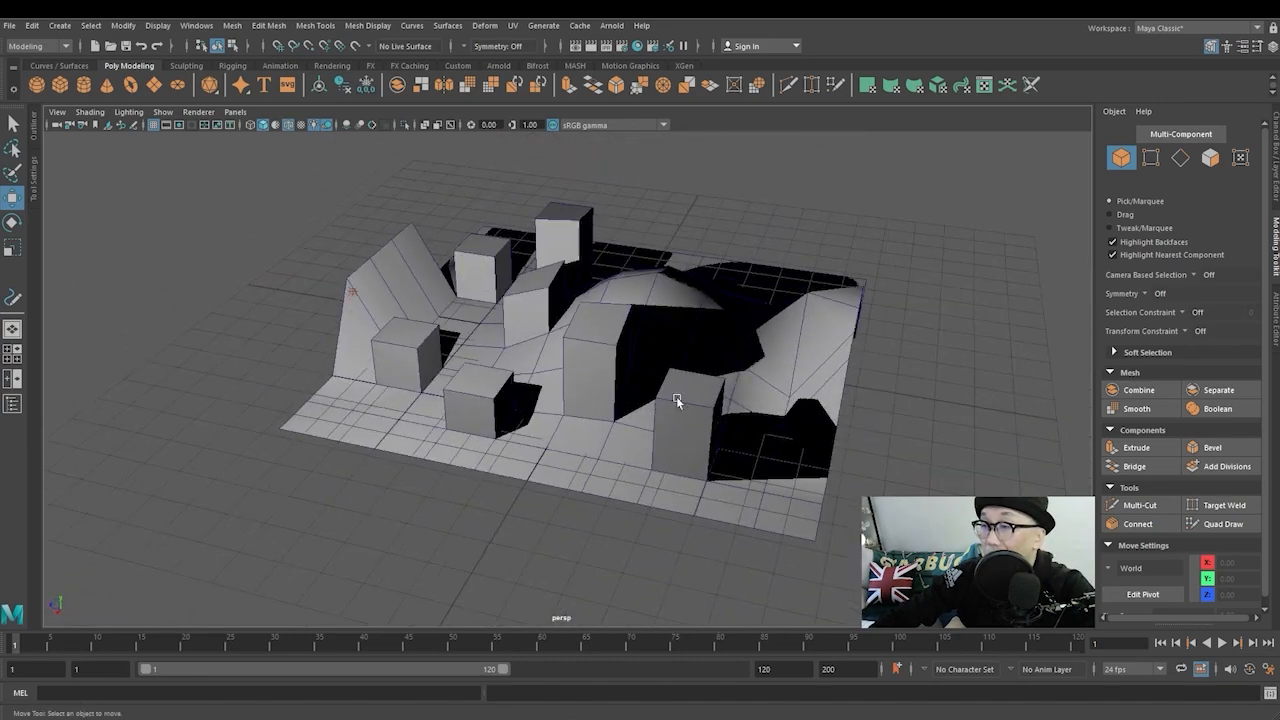
click(352, 292)
drag(347, 265, 371, 249)
alt+drag(662, 387, 633, 384)
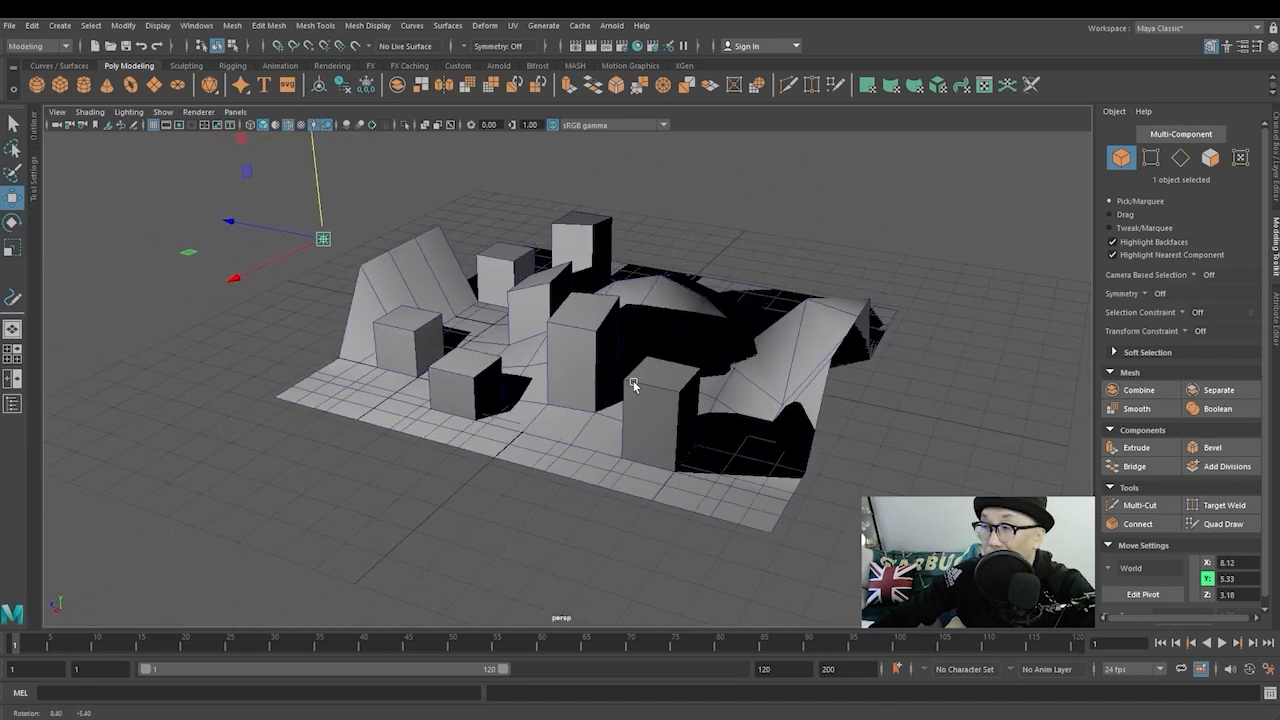
Render the perspective view with Arnold, take a wireframe snapshot of it and render again
click(576, 46)
click(851, 180)
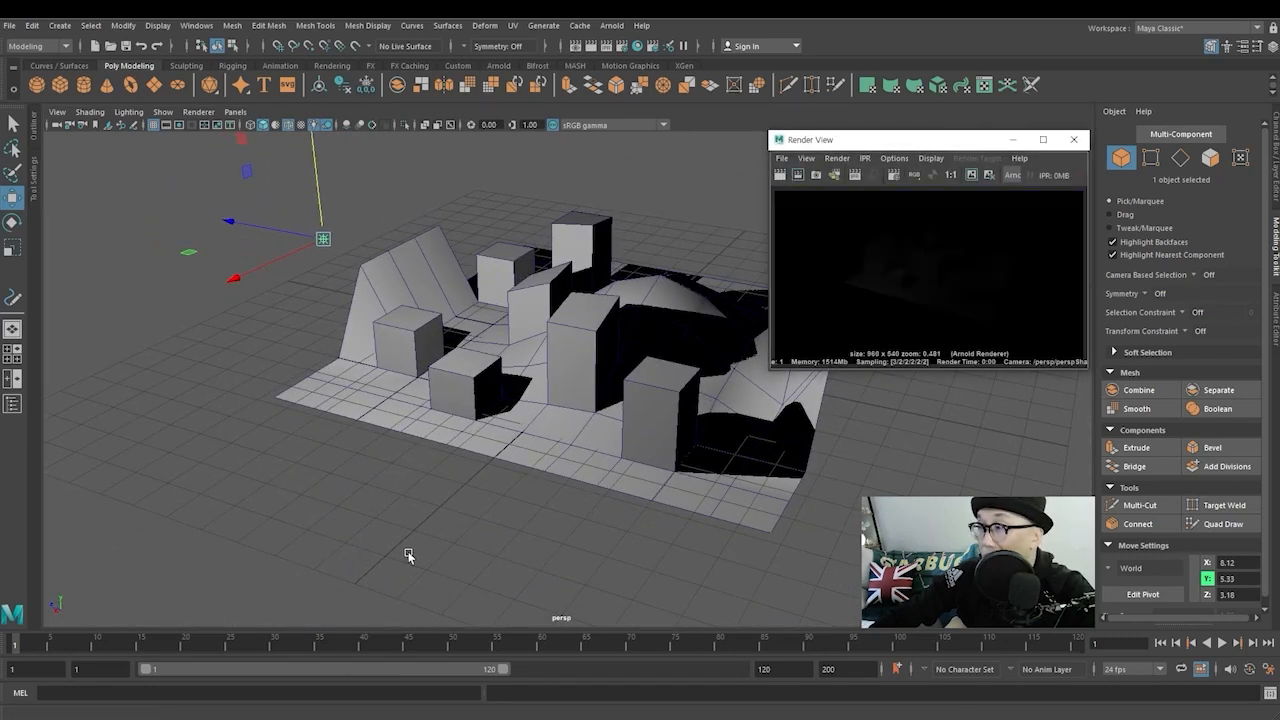
click(816, 175)
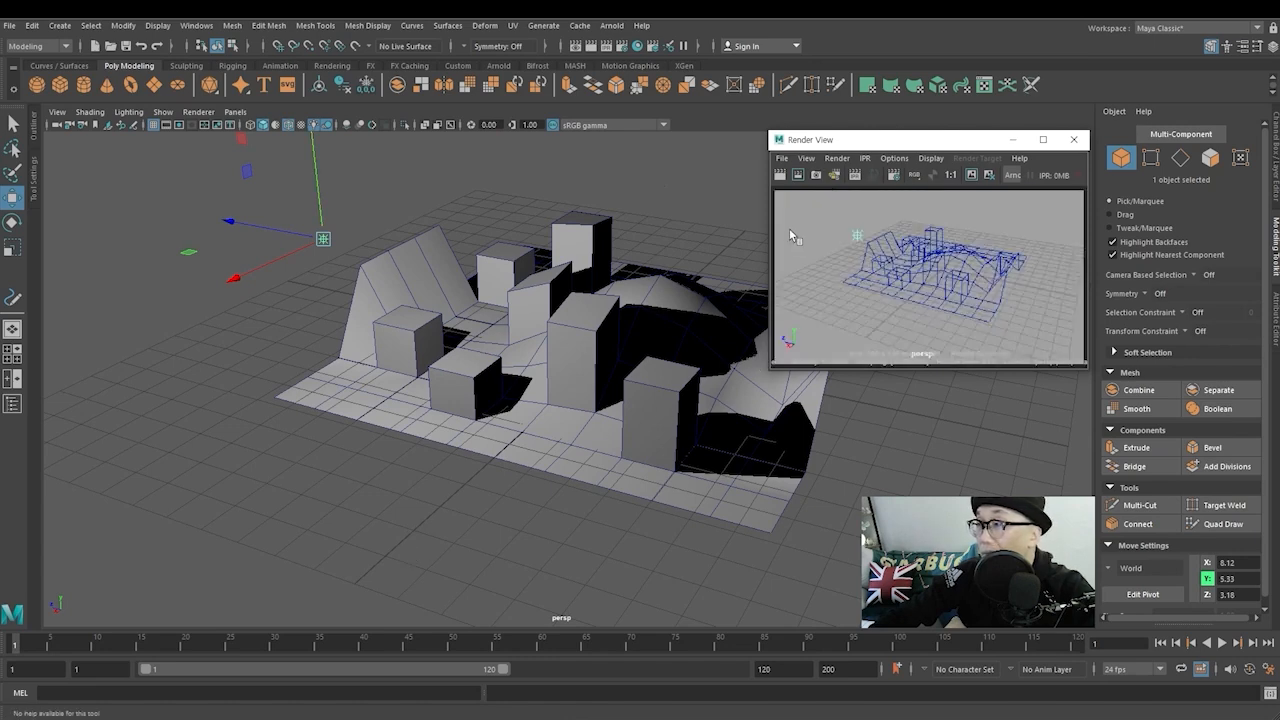
click(780, 175)
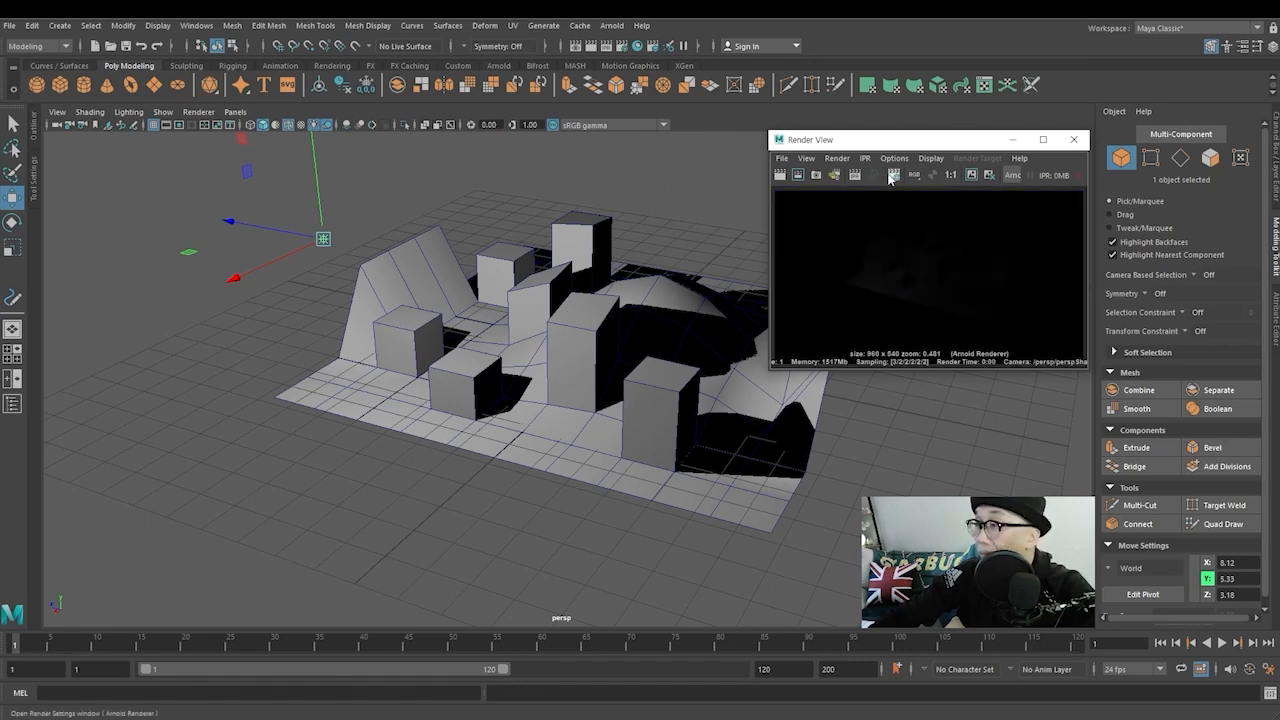
click(782, 158)
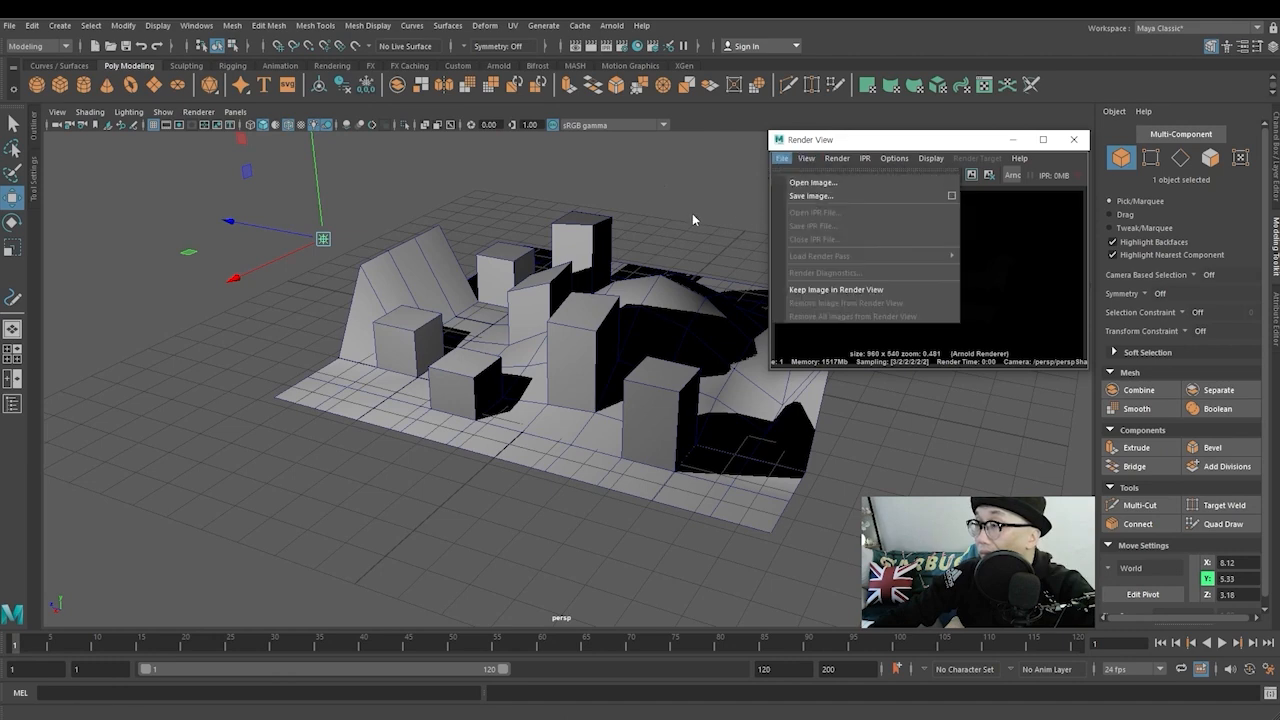
click(784, 162)
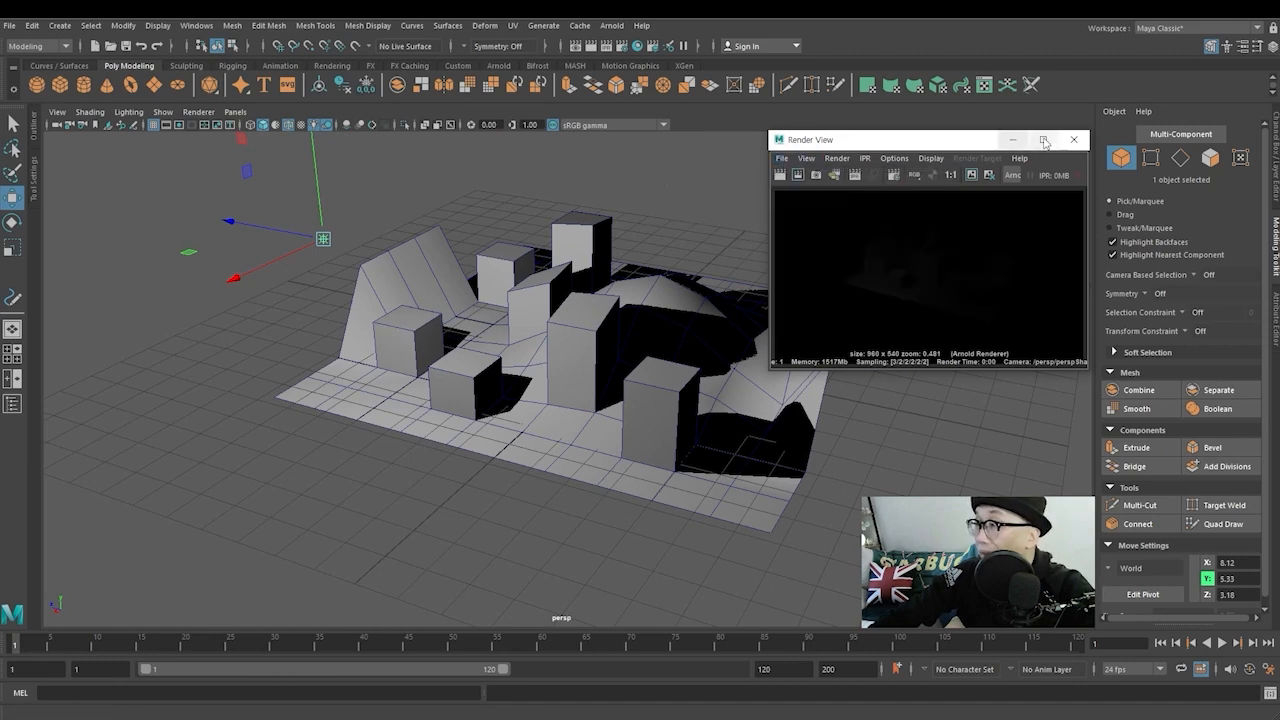
click(1071, 142)
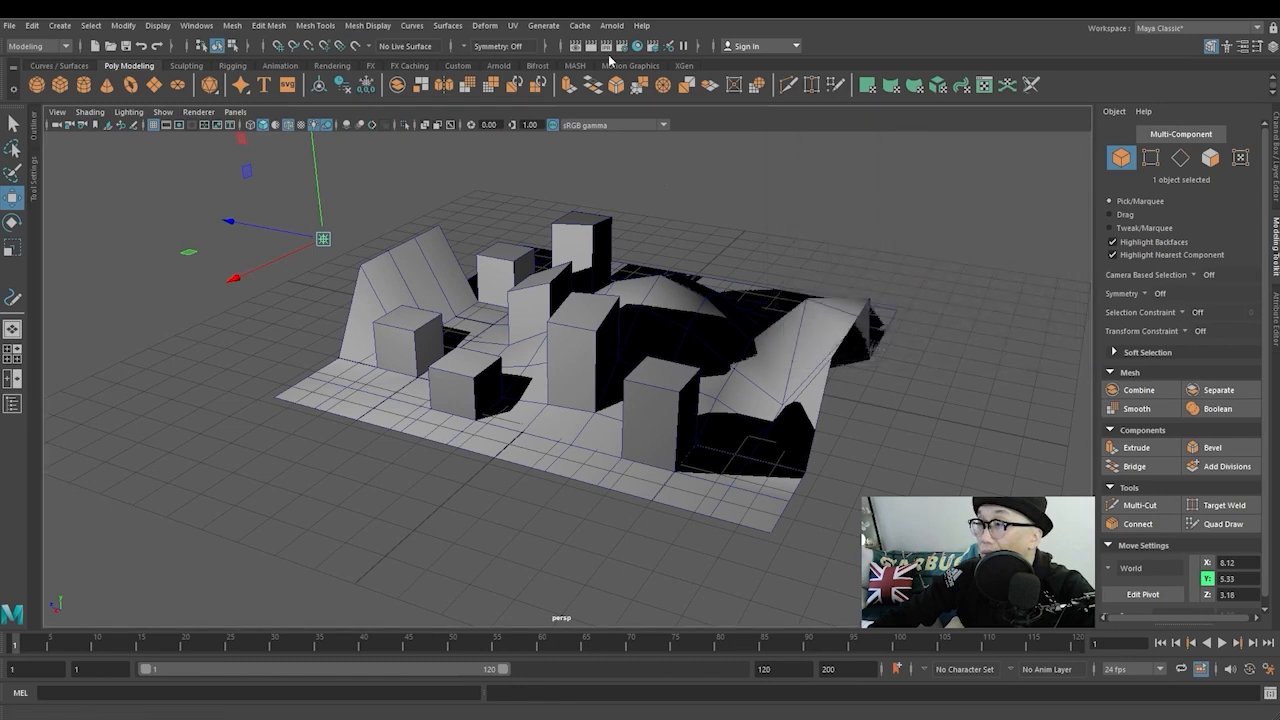
click(577, 46)
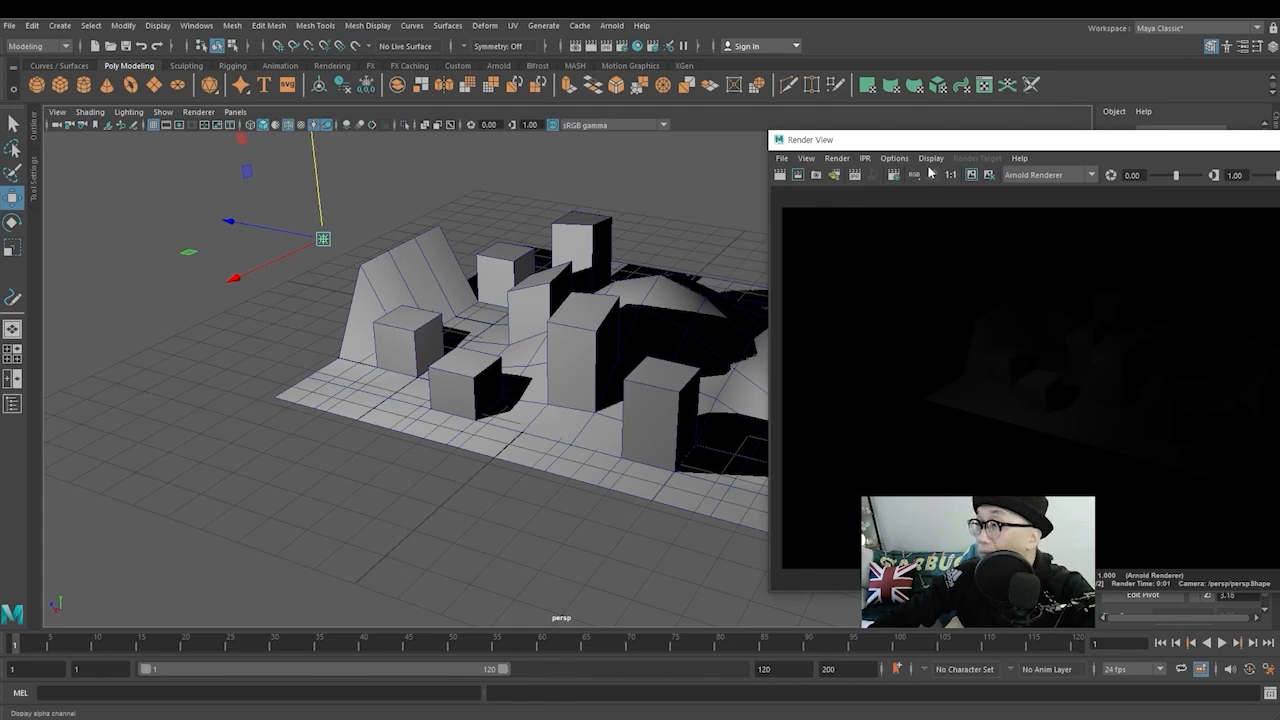
key(alt+F4)
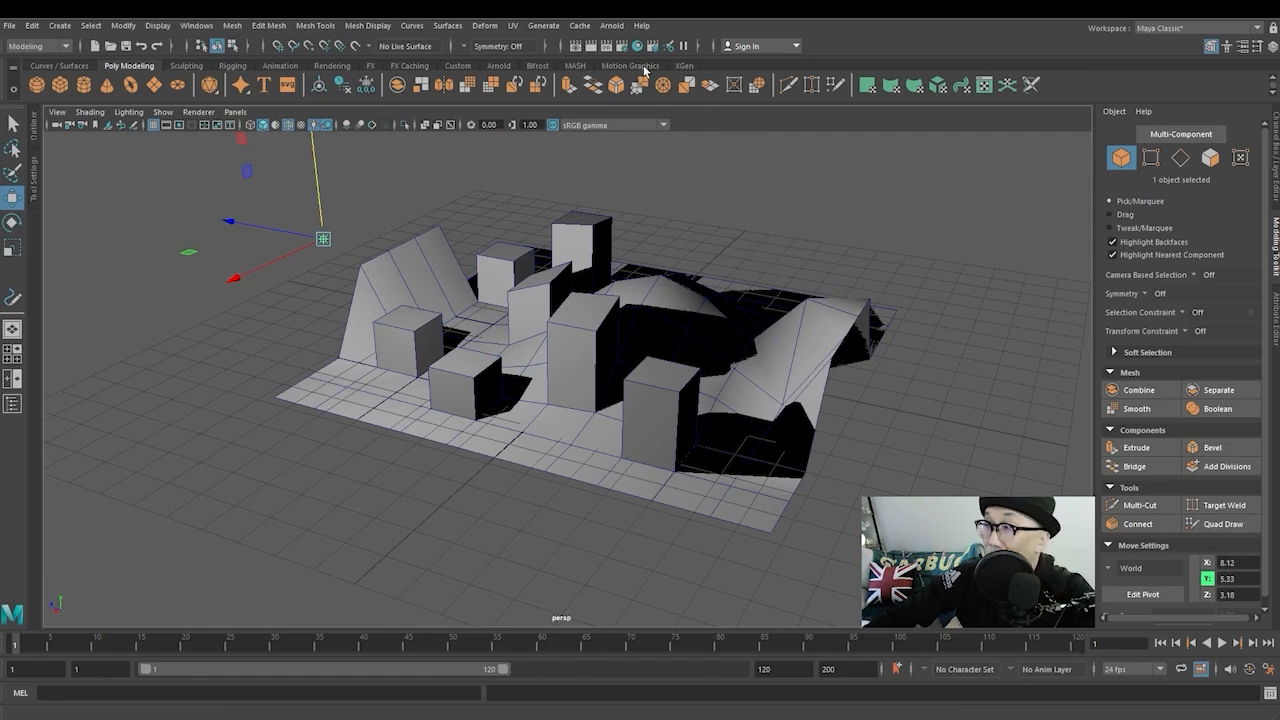
Render the perspective view with Arnold again and move the Render View window fully into view
click(576, 50)
drag(867, 145, 543, 155)
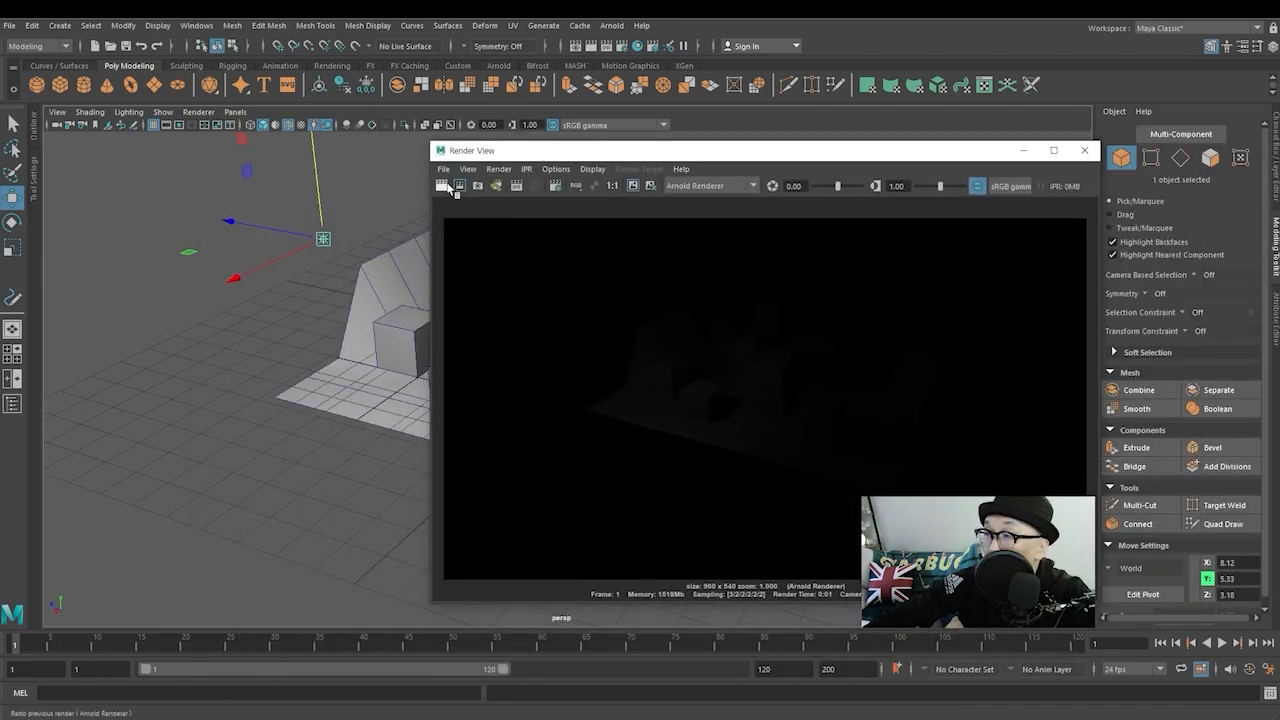
click(455, 187)
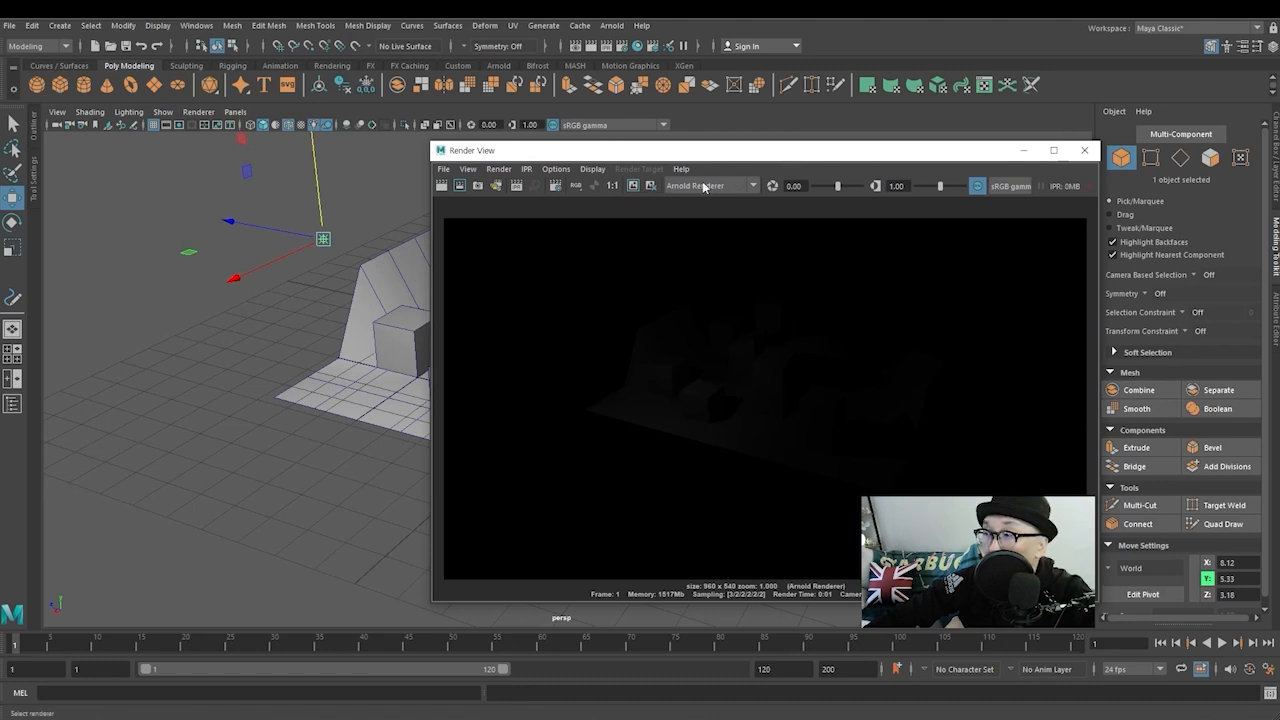
Switch the renderer to Maya Software, render the scene again and move the Render View window over the scene
click(704, 186)
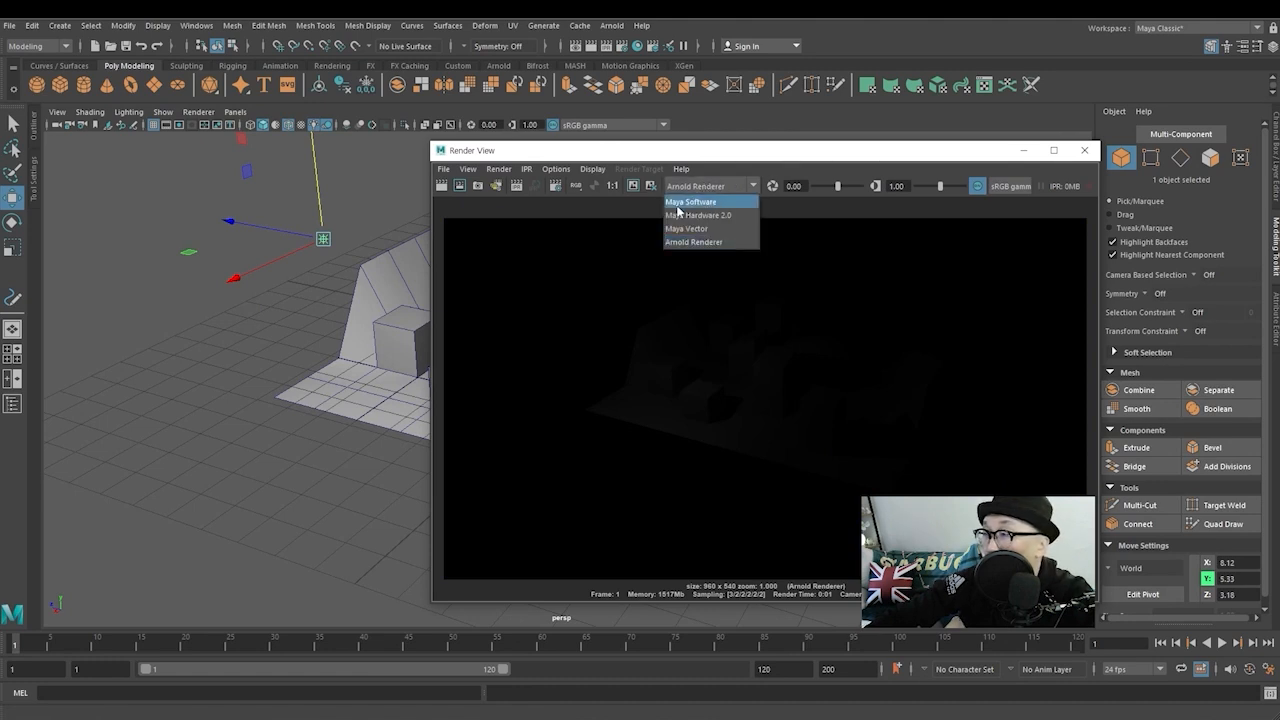
click(736, 203)
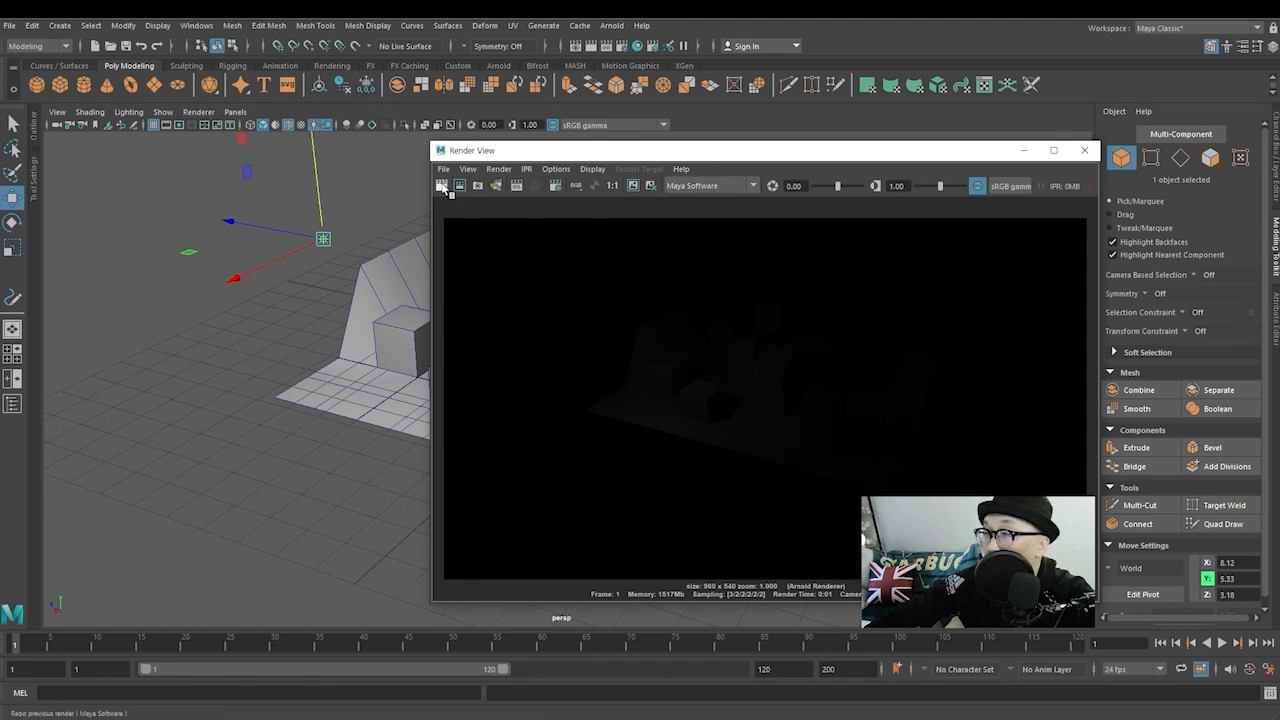
click(443, 189)
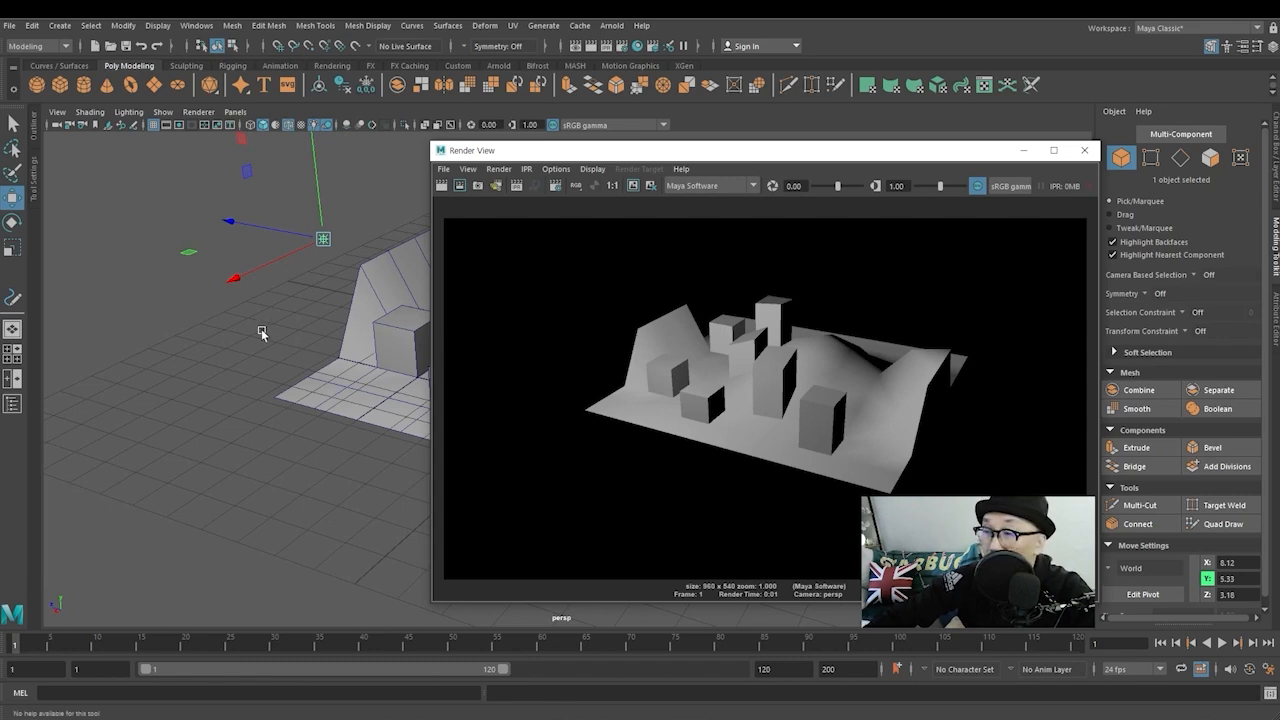
drag(857, 153, 707, 130)
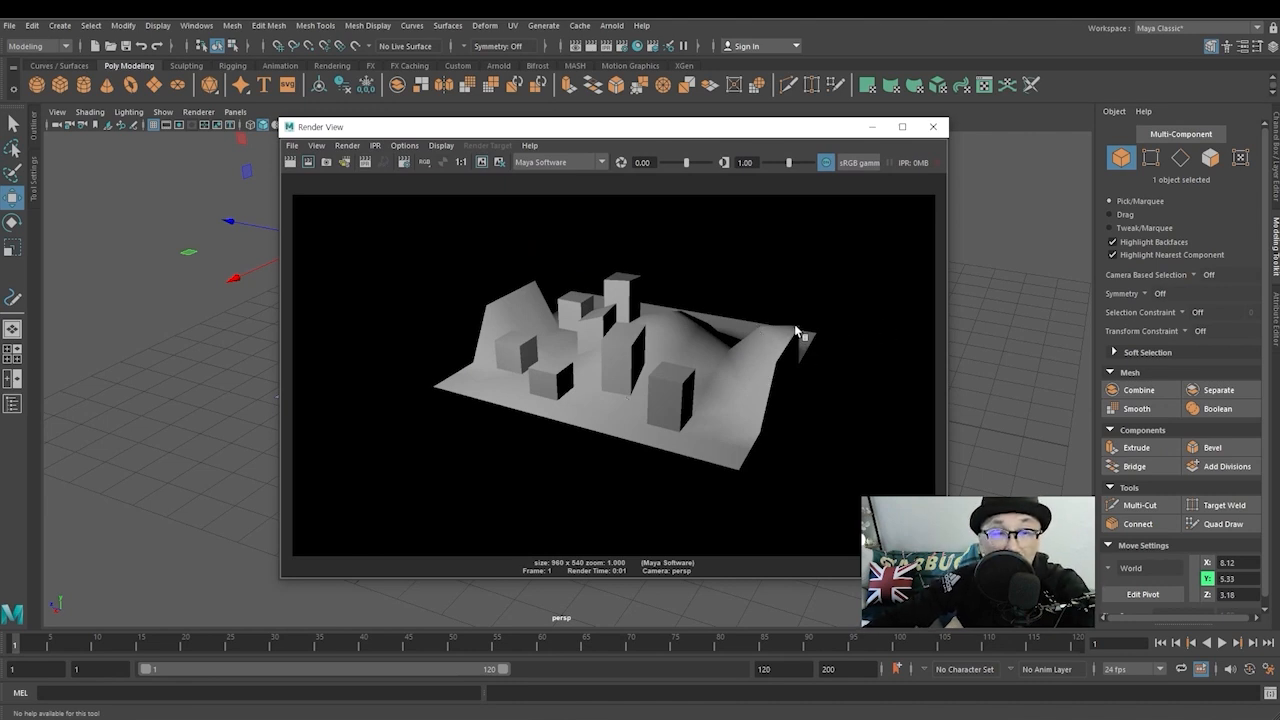
Set the Render View exposure to about 1.29 and gamma to about 1.01, re-rendering with Maya Software
mouse_move(687, 168)
mouse_down()
mouse_move(700, 168)
mouse_move(671, 166)
mouse_move(697, 165)
mouse_up()
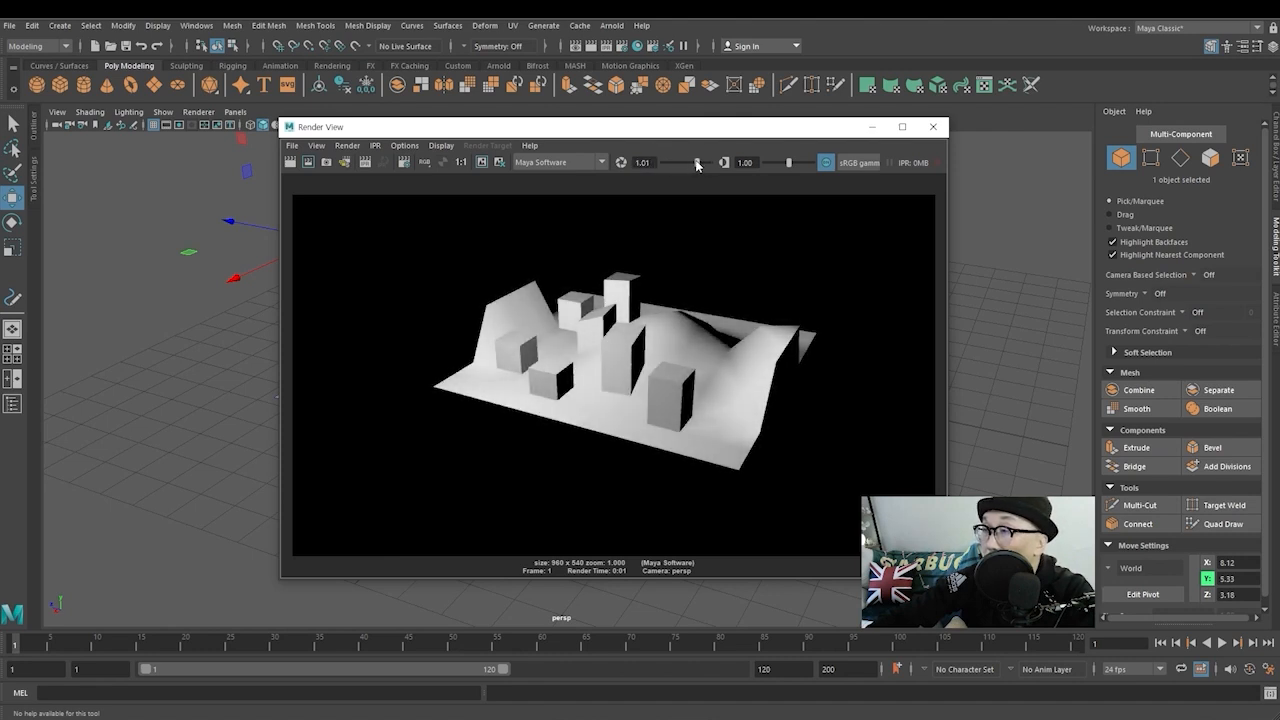
click(326, 163)
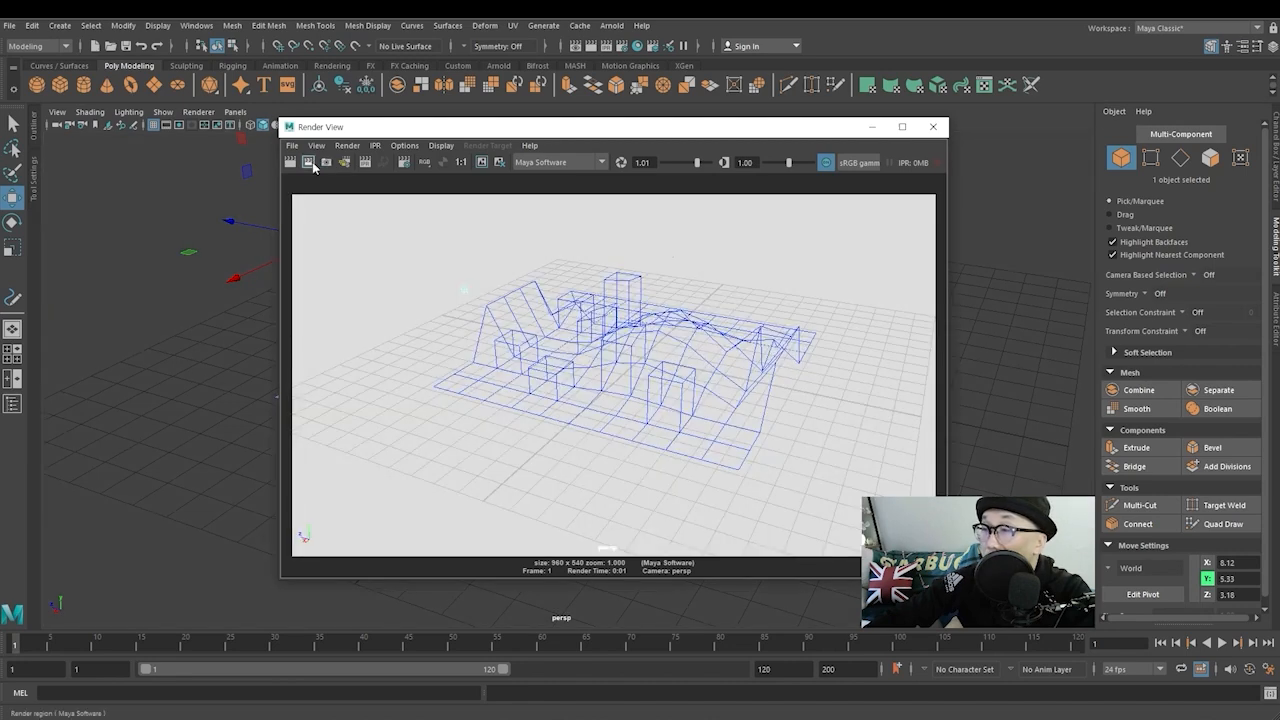
click(303, 165)
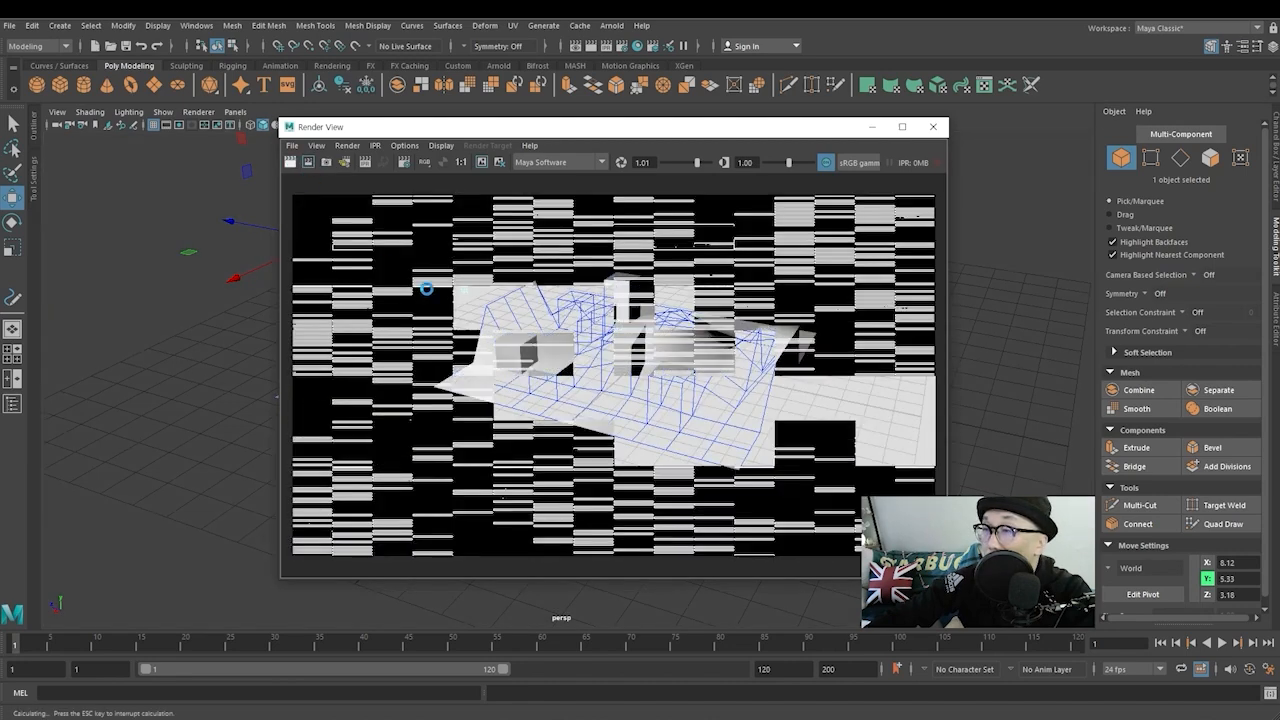
mouse_move(781, 167)
mouse_down()
mouse_move(768, 164)
mouse_move(791, 167)
mouse_up()
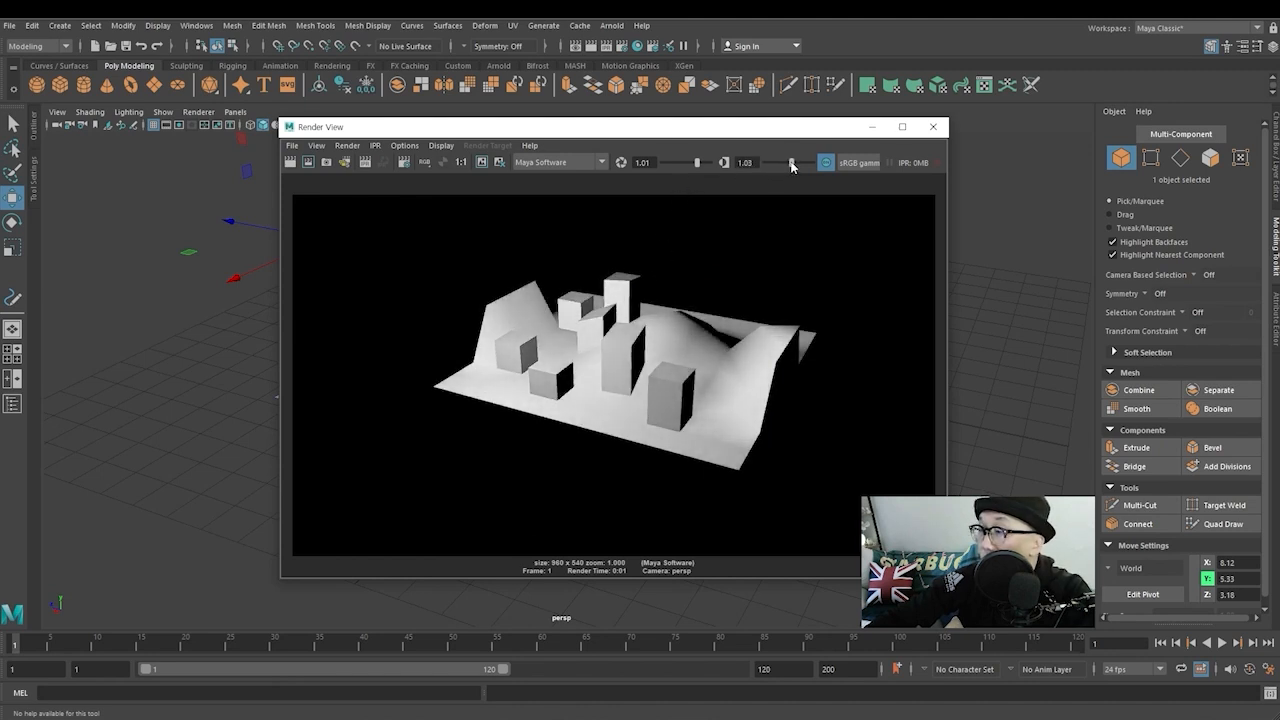
mouse_move(697, 170)
mouse_down()
mouse_move(672, 170)
mouse_move(708, 170)
mouse_move(698, 166)
mouse_up()
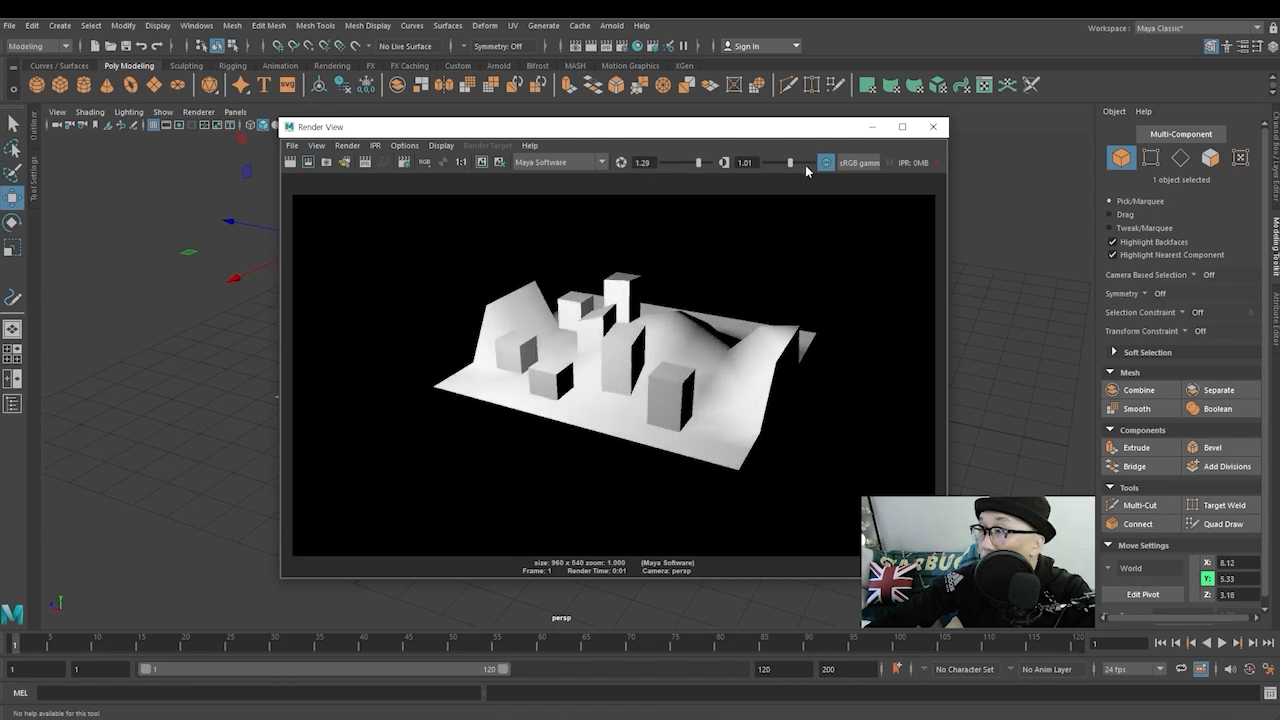
Compare the render with colour management on and off and examine the available view transforms
click(825, 164)
click(825, 164)
click(825, 164)
click(825, 164)
click(826, 164)
click(826, 164)
click(848, 163)
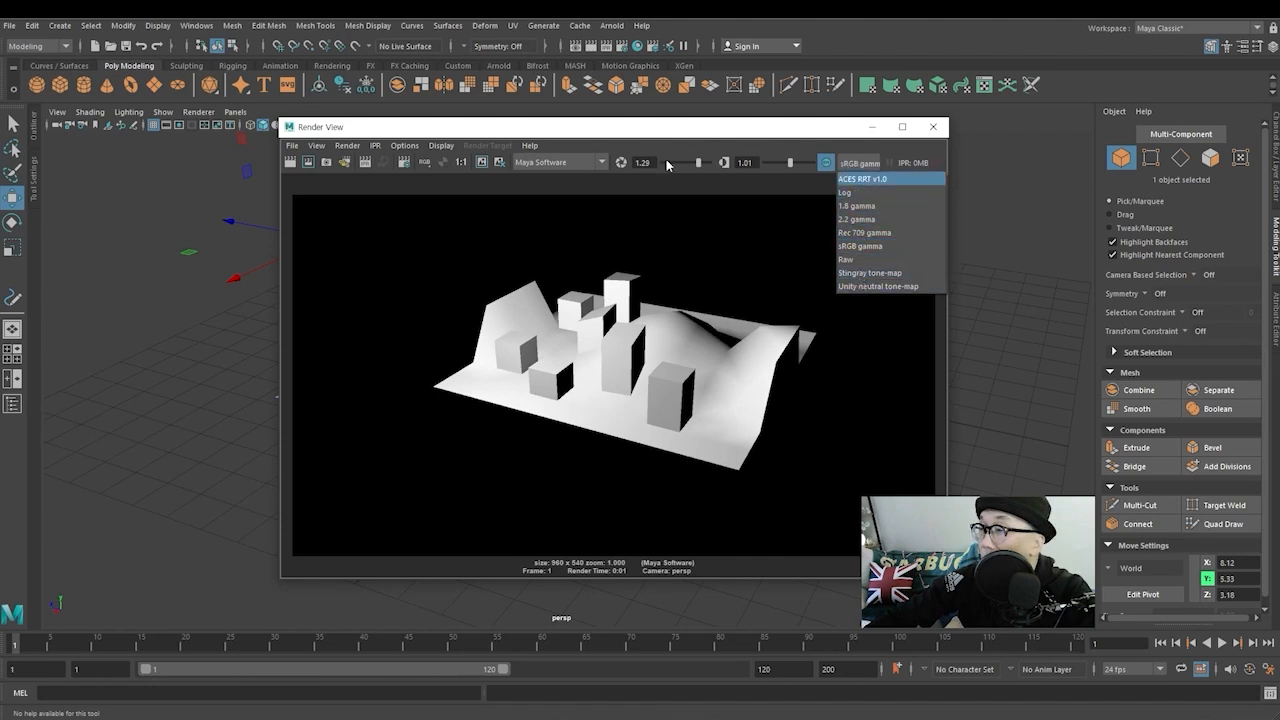
Switch the Render View renderer to Maya Hardware 2.0 and render the scene again
click(561, 163)
click(560, 191)
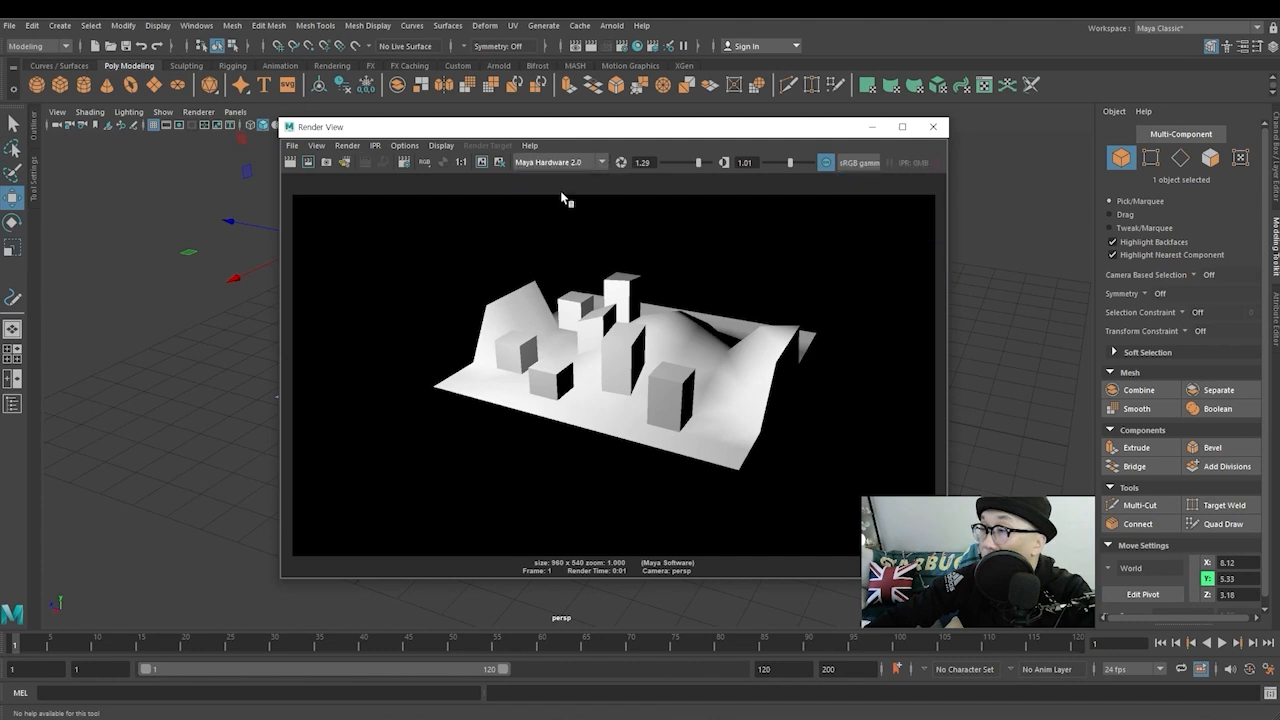
click(290, 162)
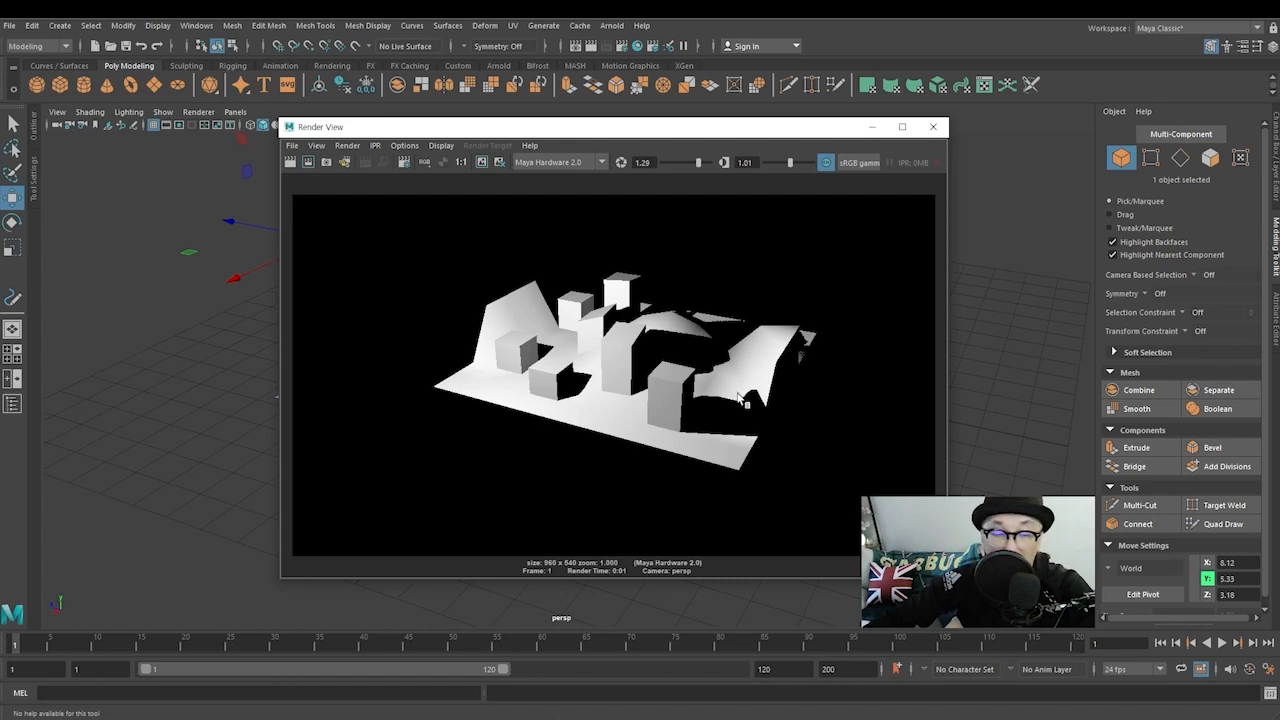
alt+middle_drag(748, 441, 777, 404)
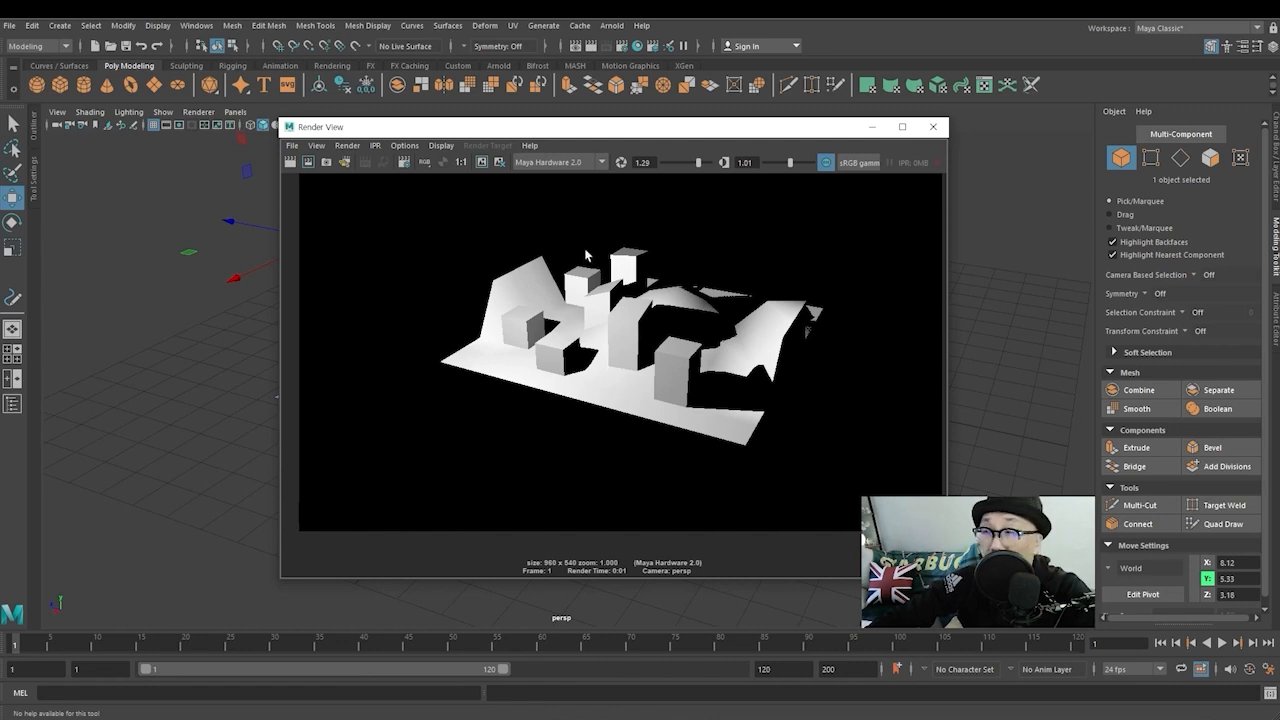
Save the rendered image to the Desktop as 001 in Alias PIX format
click(293, 146)
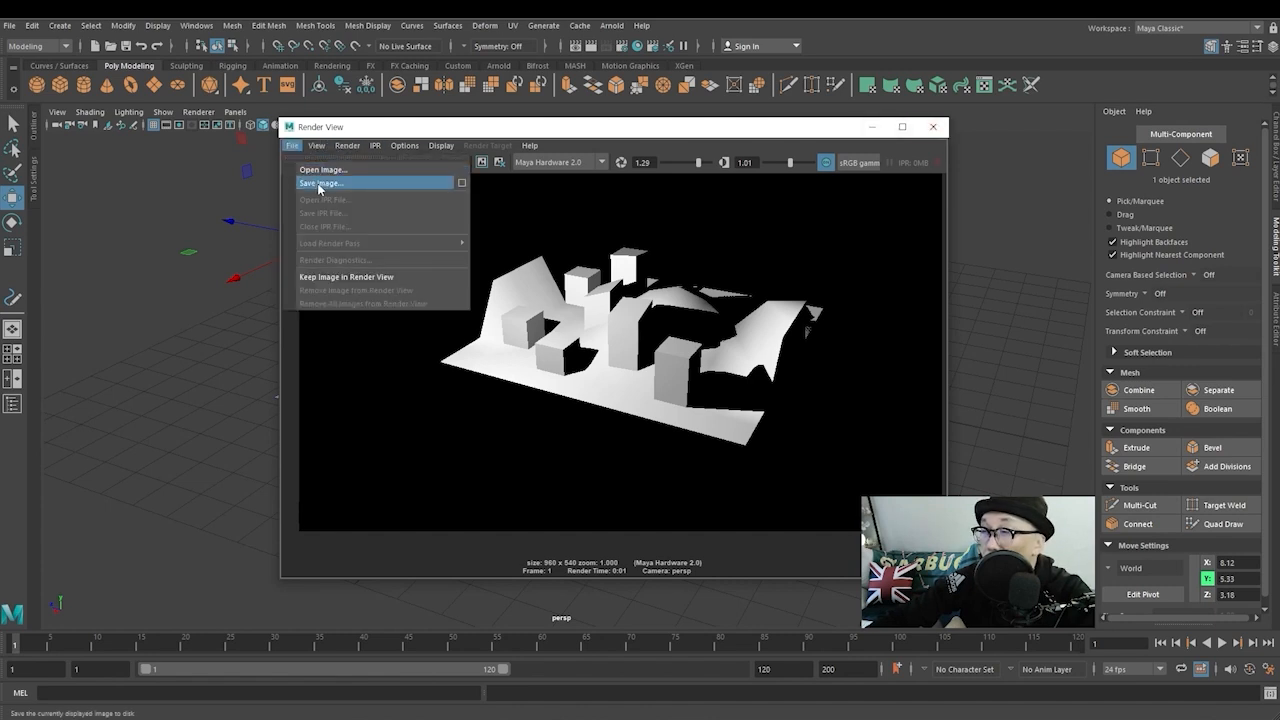
click(319, 185)
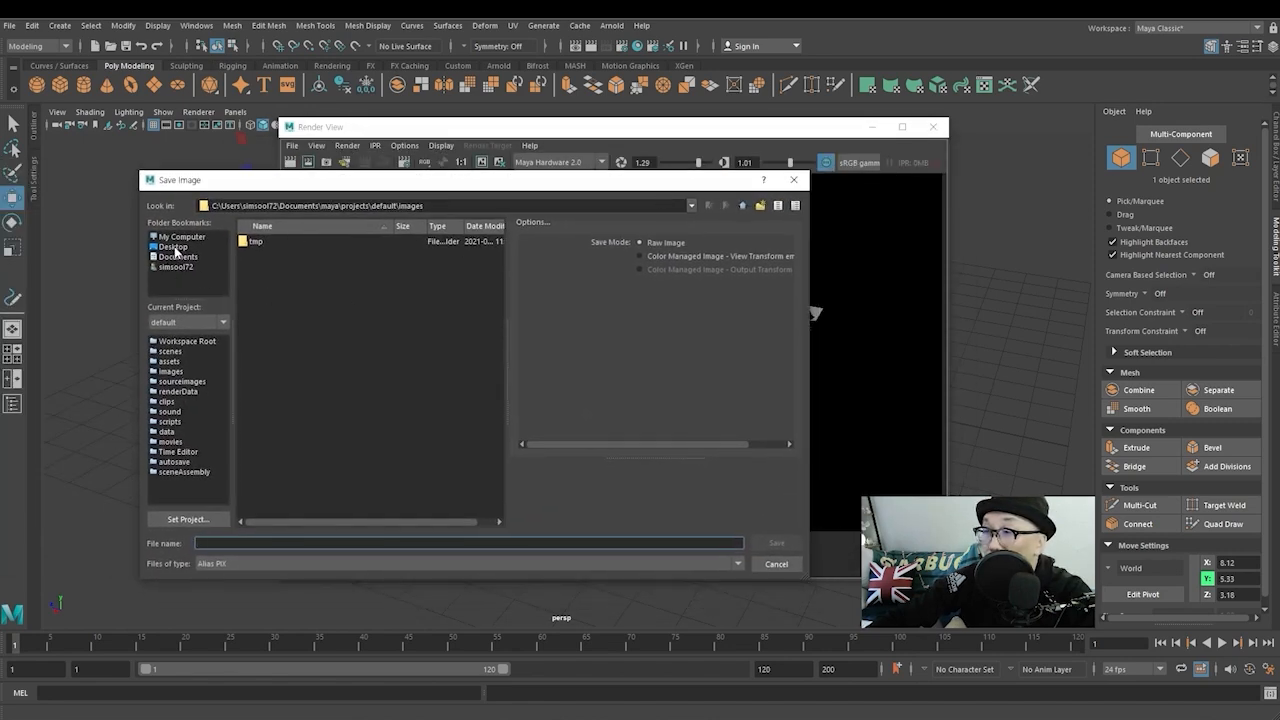
click(173, 247)
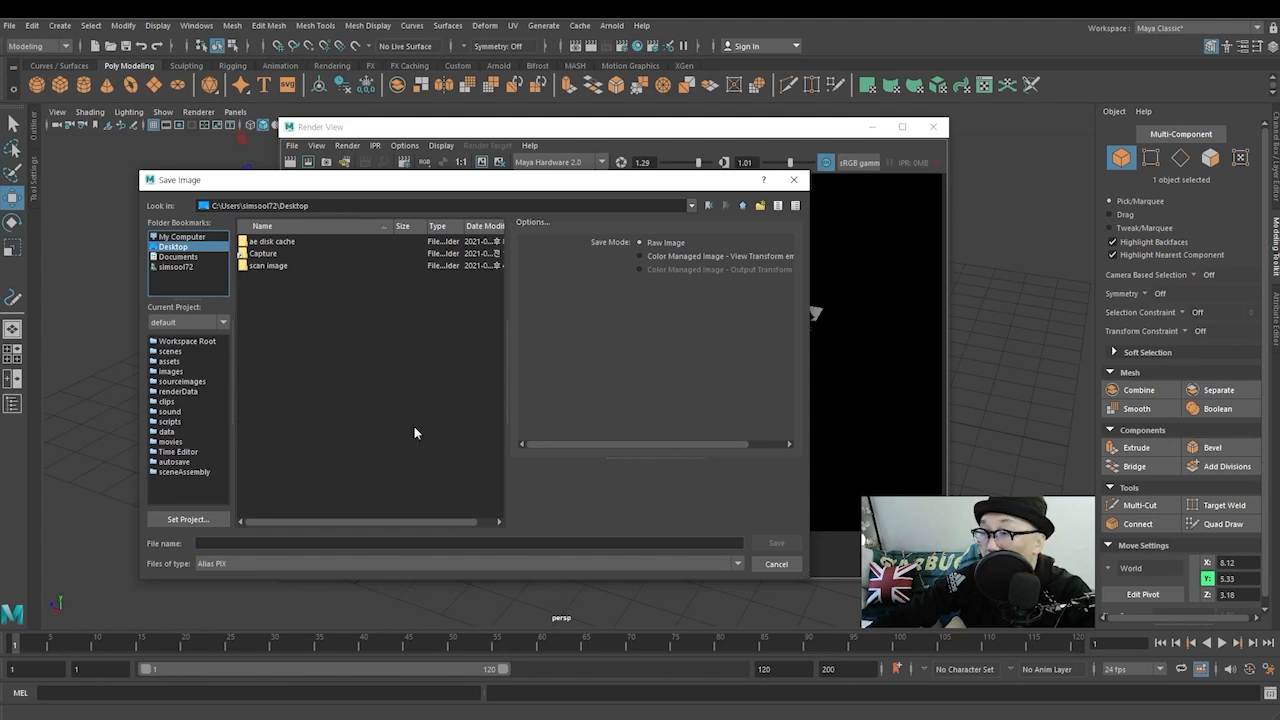
click(230, 545)
text(001)
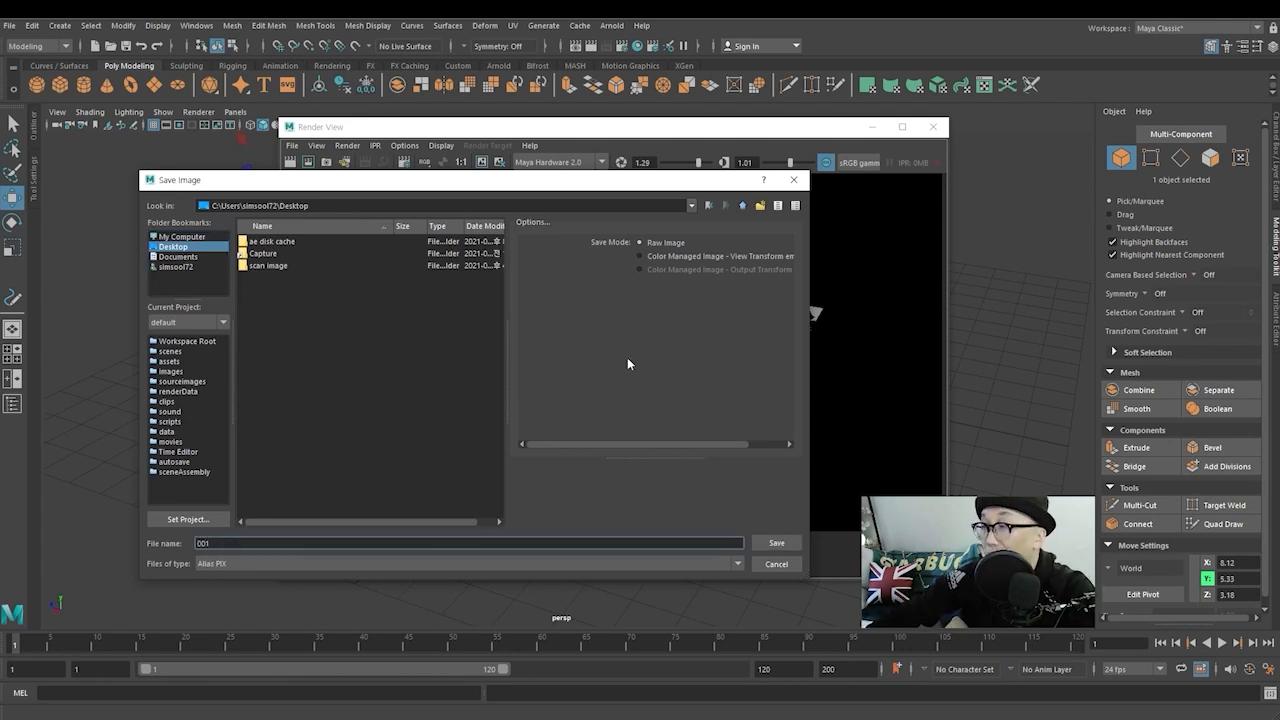
click(766, 546)
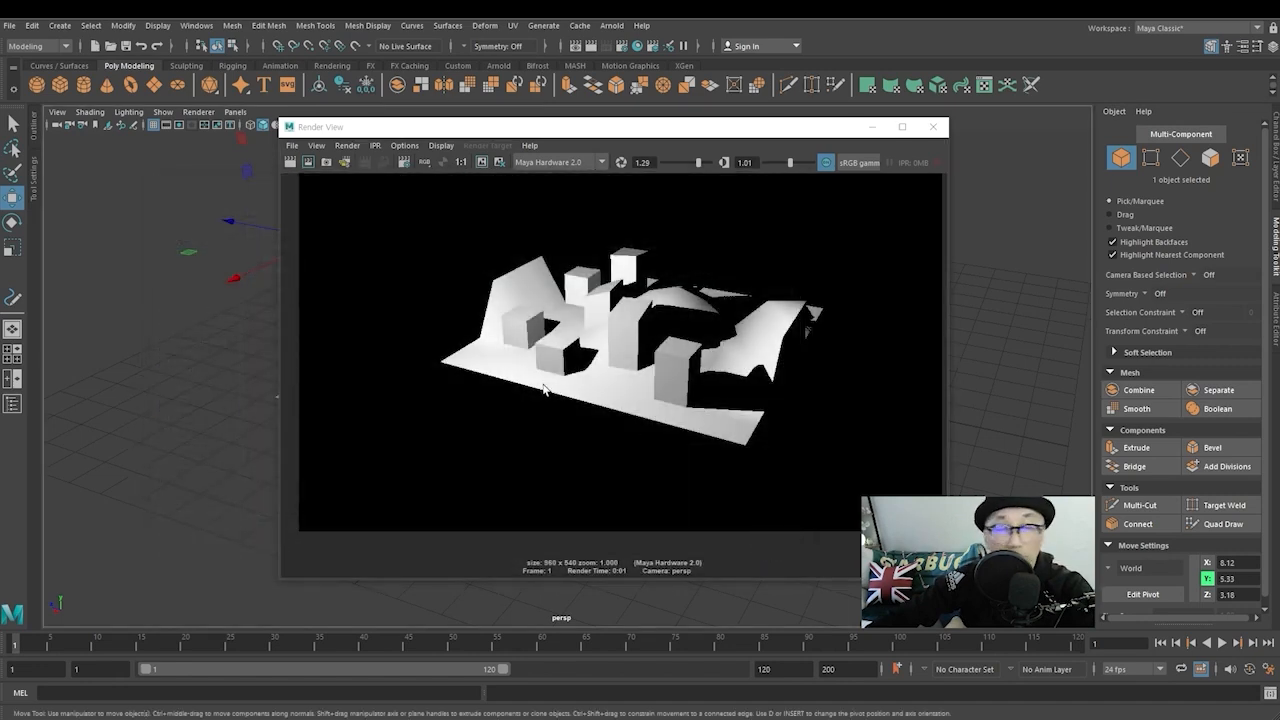
Check the saved 001.als file on the Desktop in the Import dialog, closing it without importing
click(9, 25)
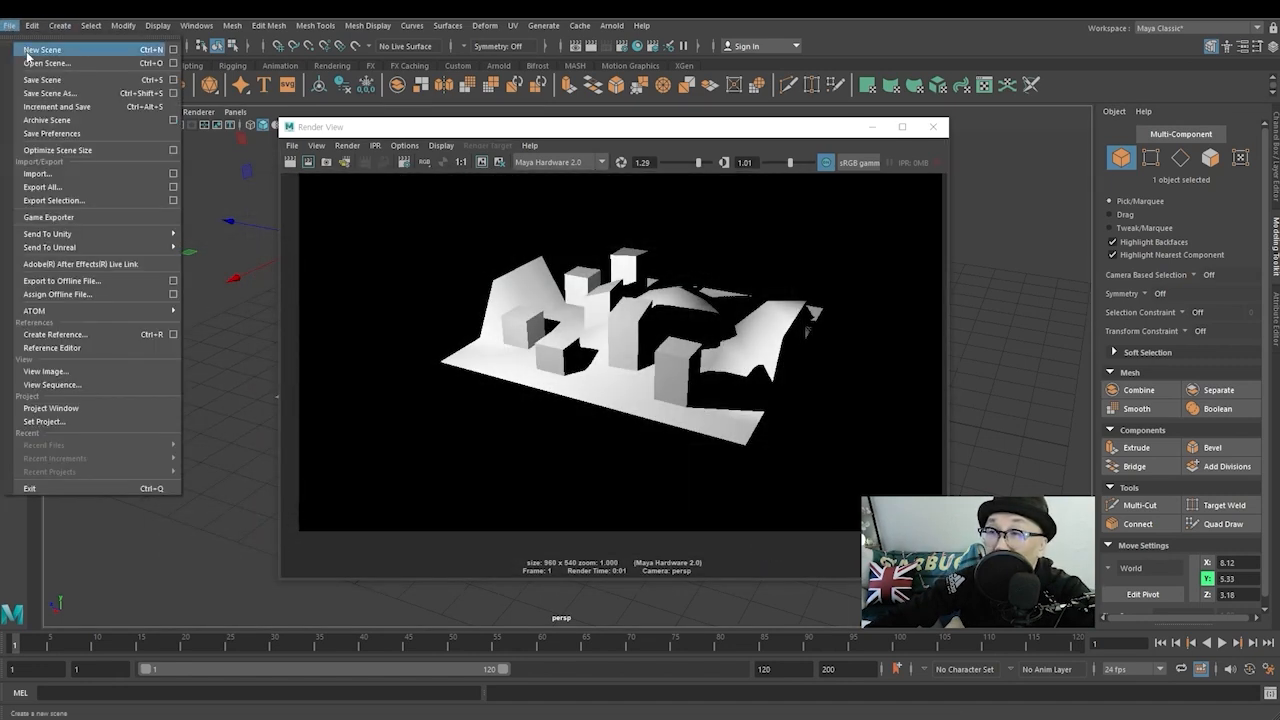
click(57, 174)
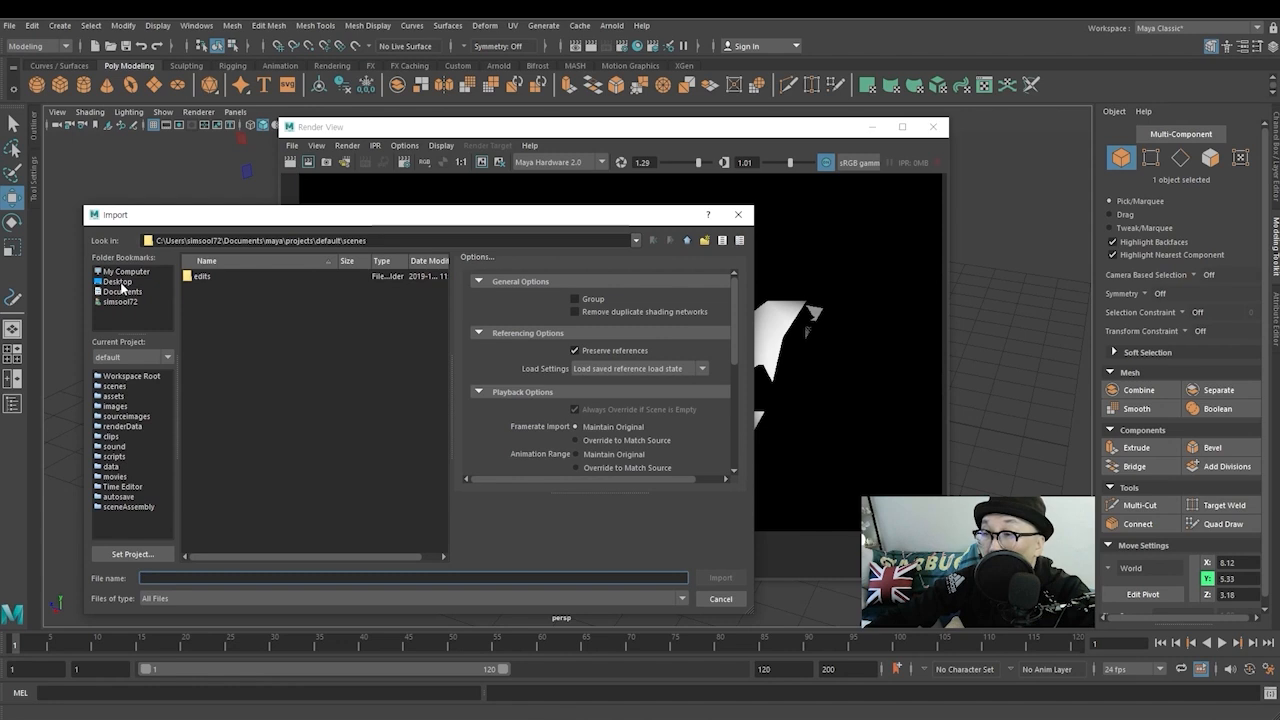
click(118, 282)
click(205, 313)
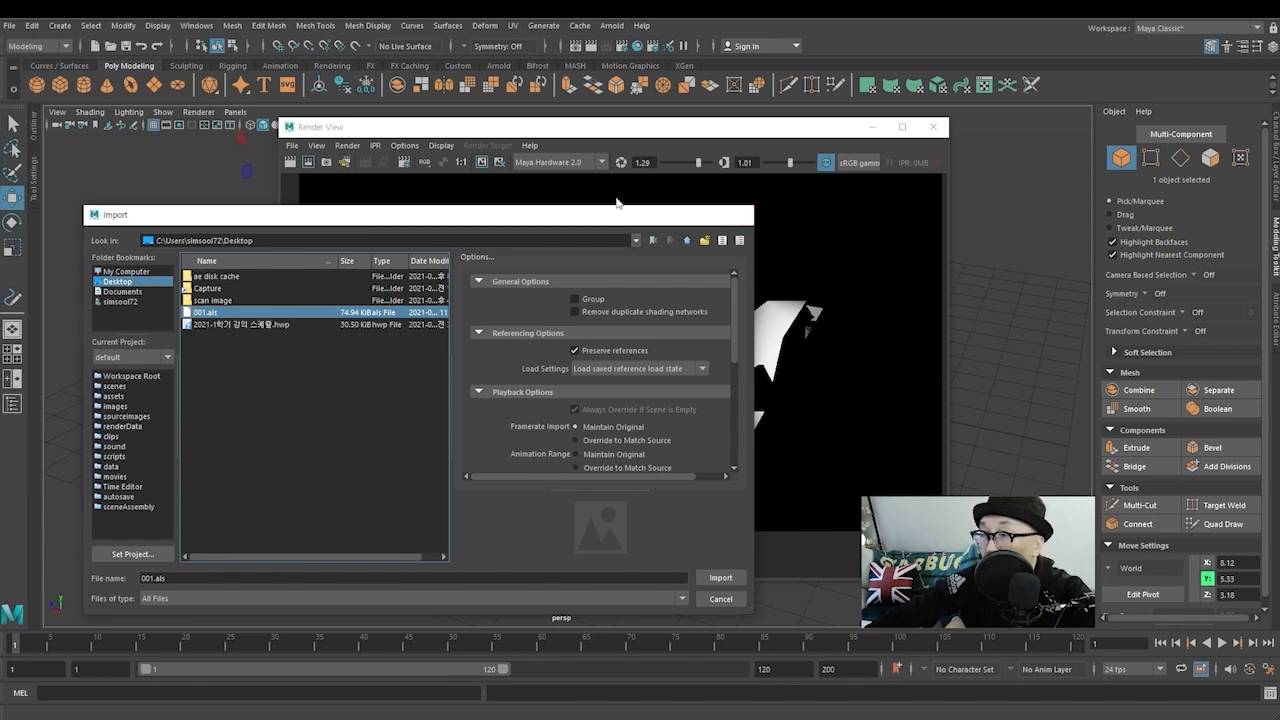
click(738, 214)
Examine the image file types available for saving the render, closing the Save Image dialog without saving
click(292, 145)
click(313, 188)
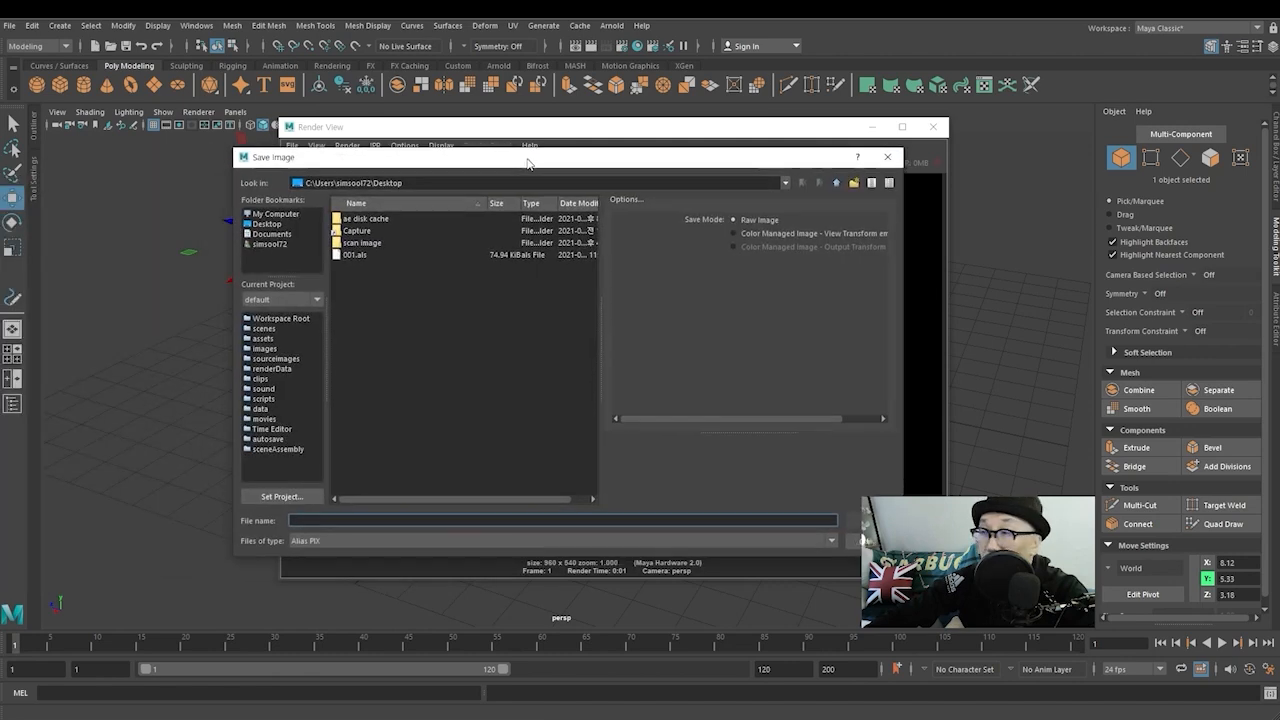
drag(526, 158, 435, 164)
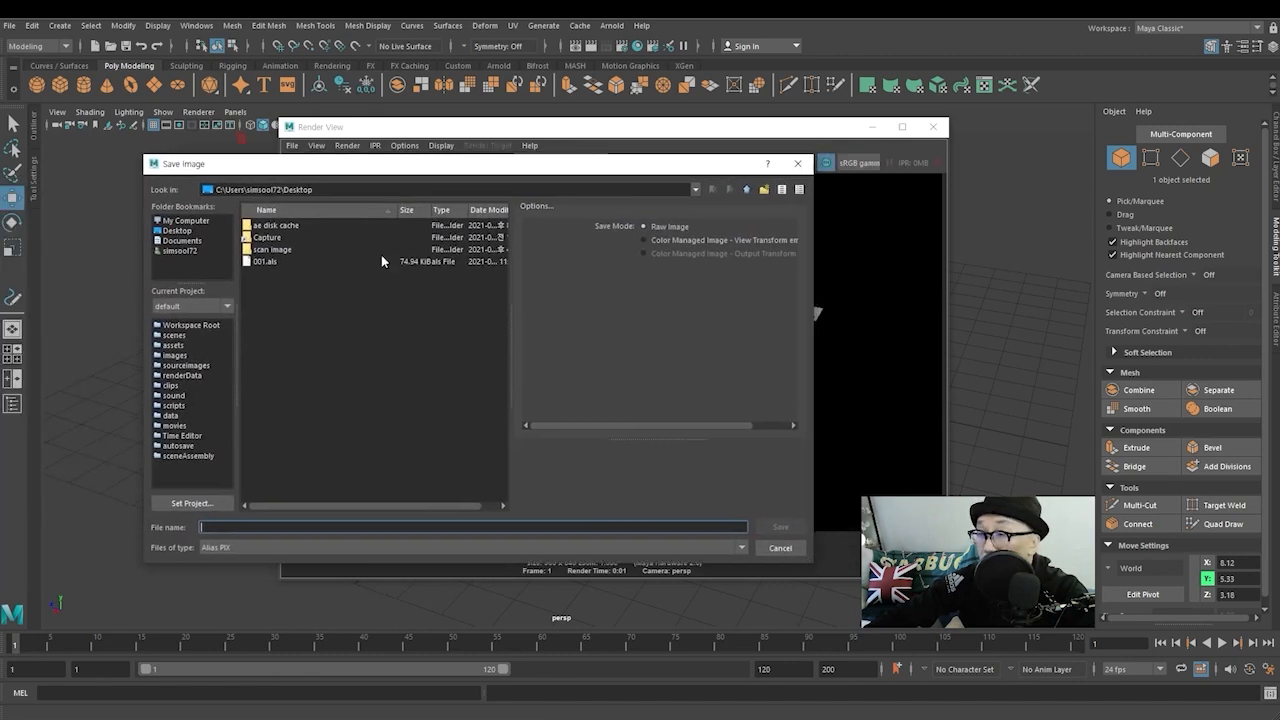
click(223, 549)
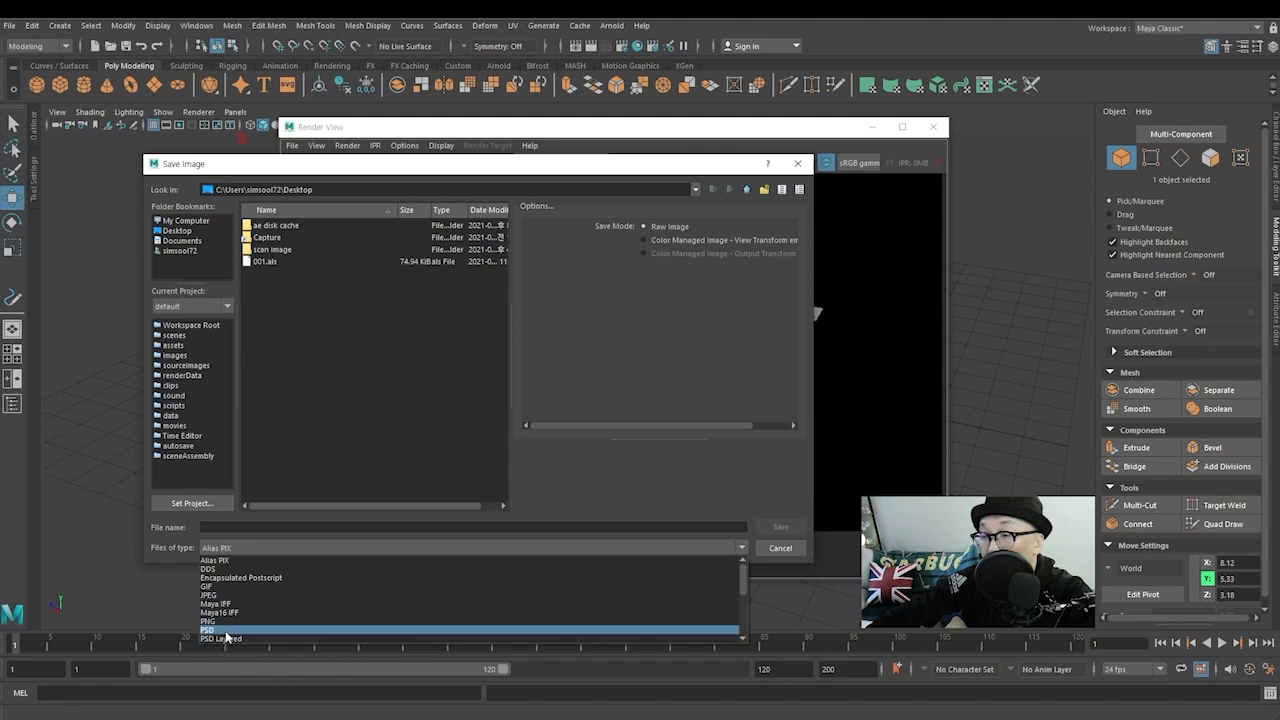
click(797, 166)
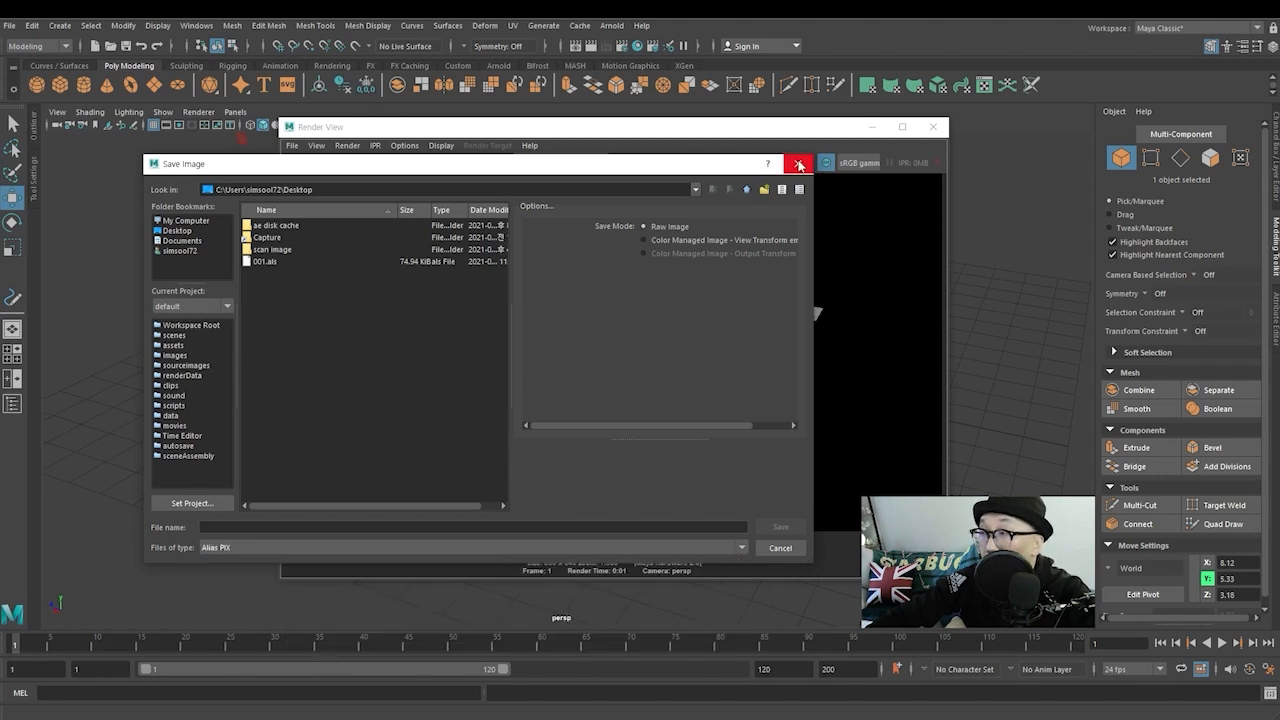
click(801, 164)
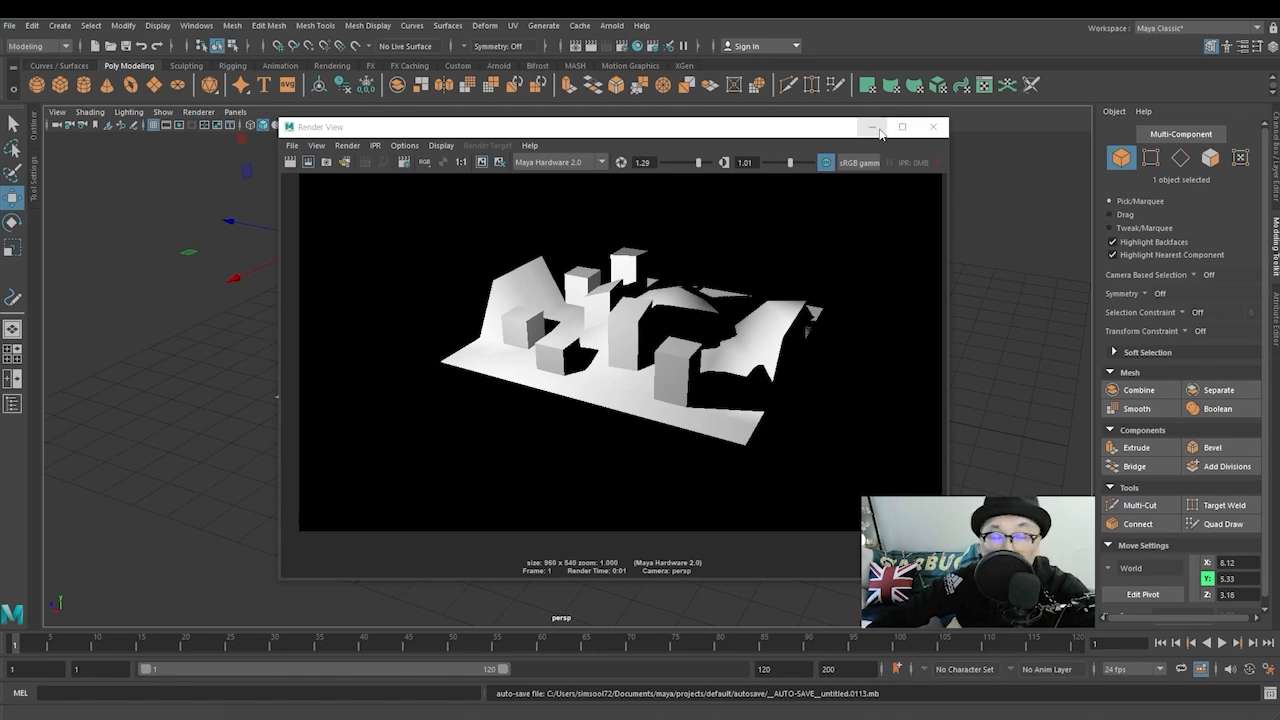
Reopen the Render View, render the current frame again with Maya Hardware 2.0 and close the window
click(932, 127)
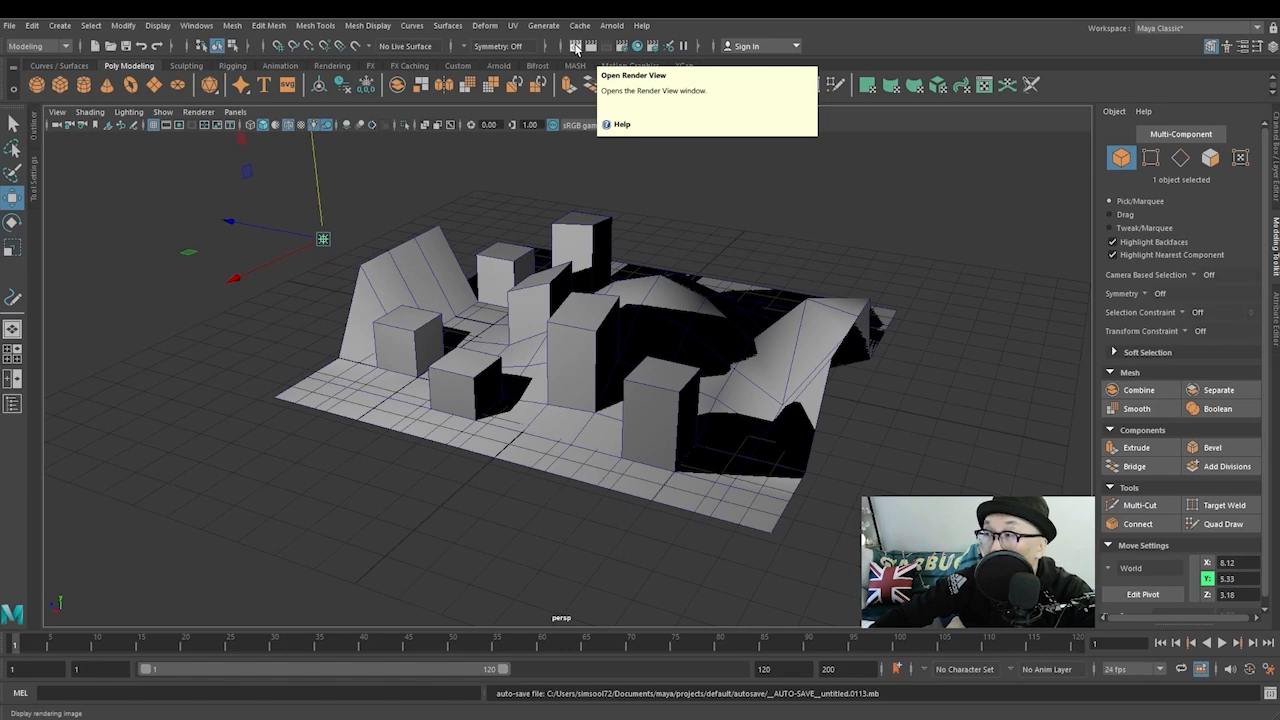
click(576, 47)
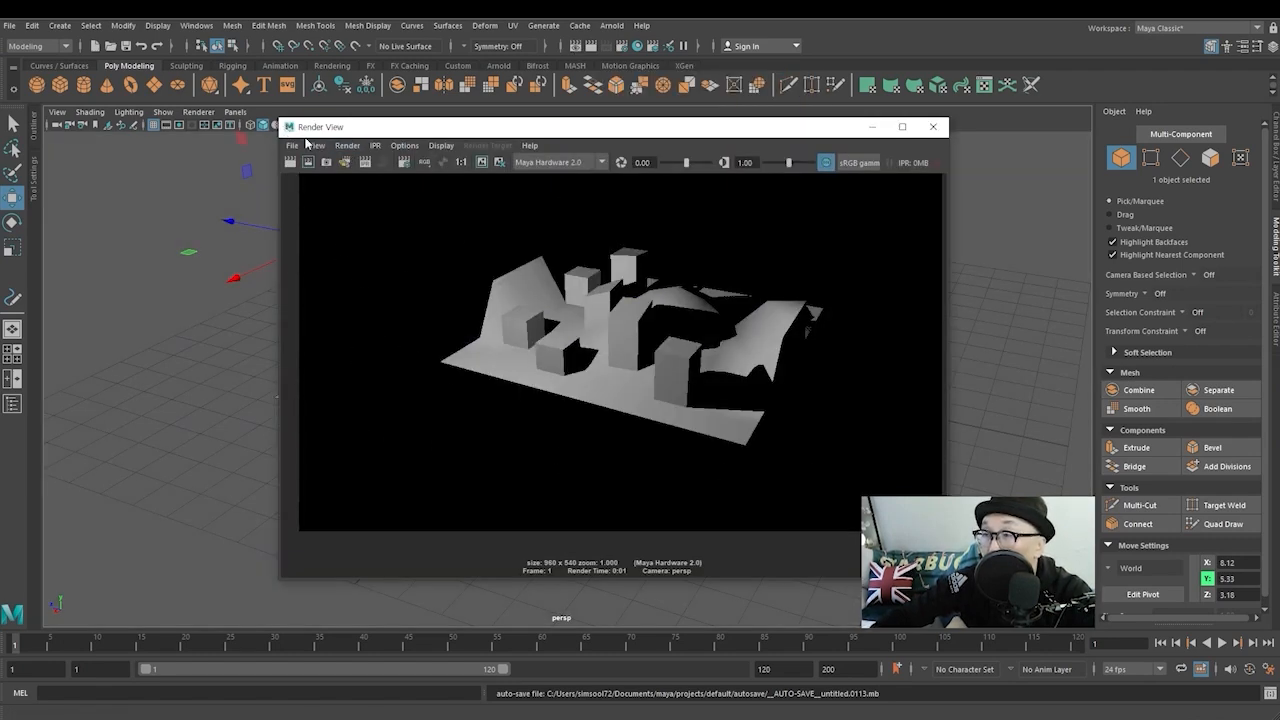
click(933, 126)
click(591, 46)
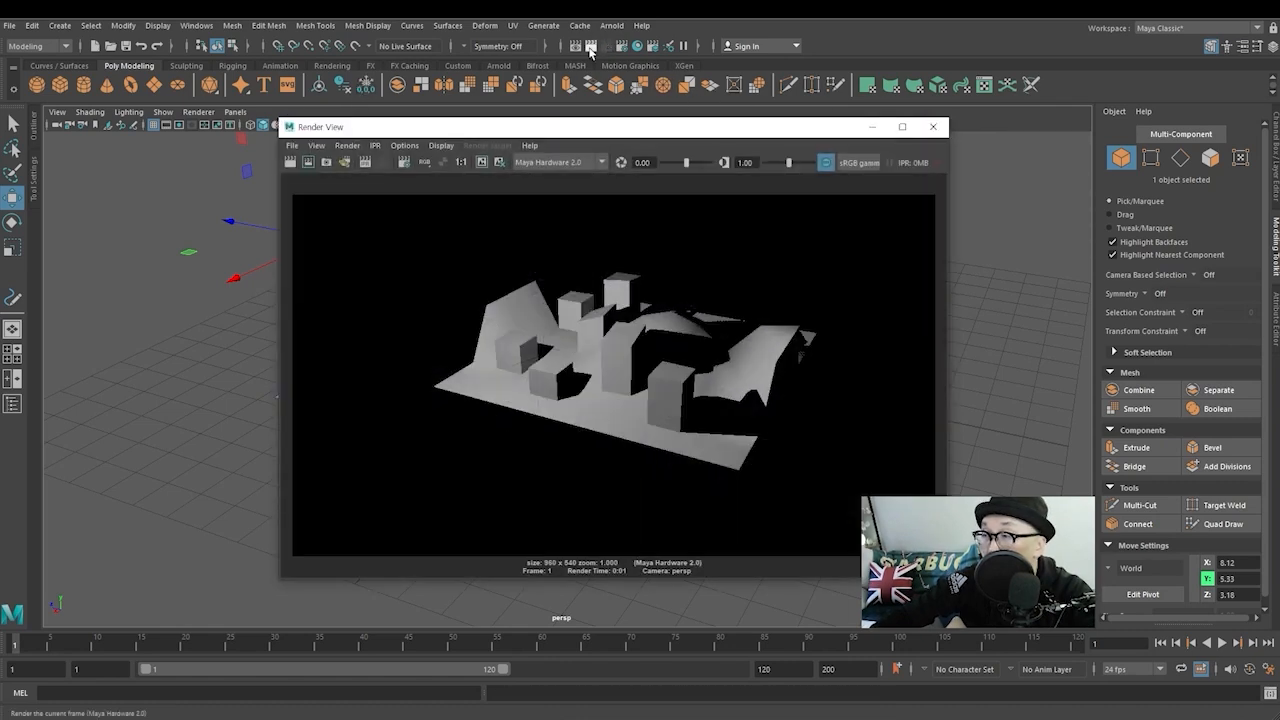
click(932, 127)
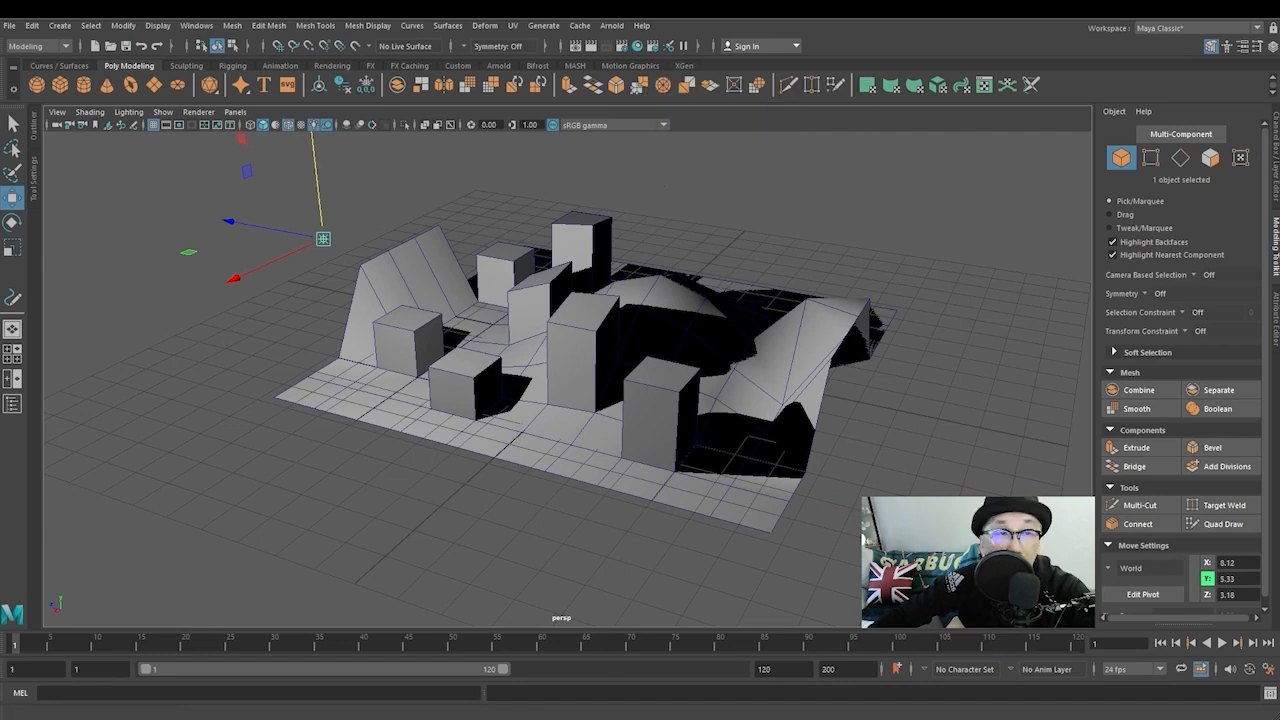
Open Render Settings over the middle of the scene, keeping masterLayer as render layer and Maya Hardware 2.0 as renderer
click(621, 46)
drag(343, 115, 623, 144)
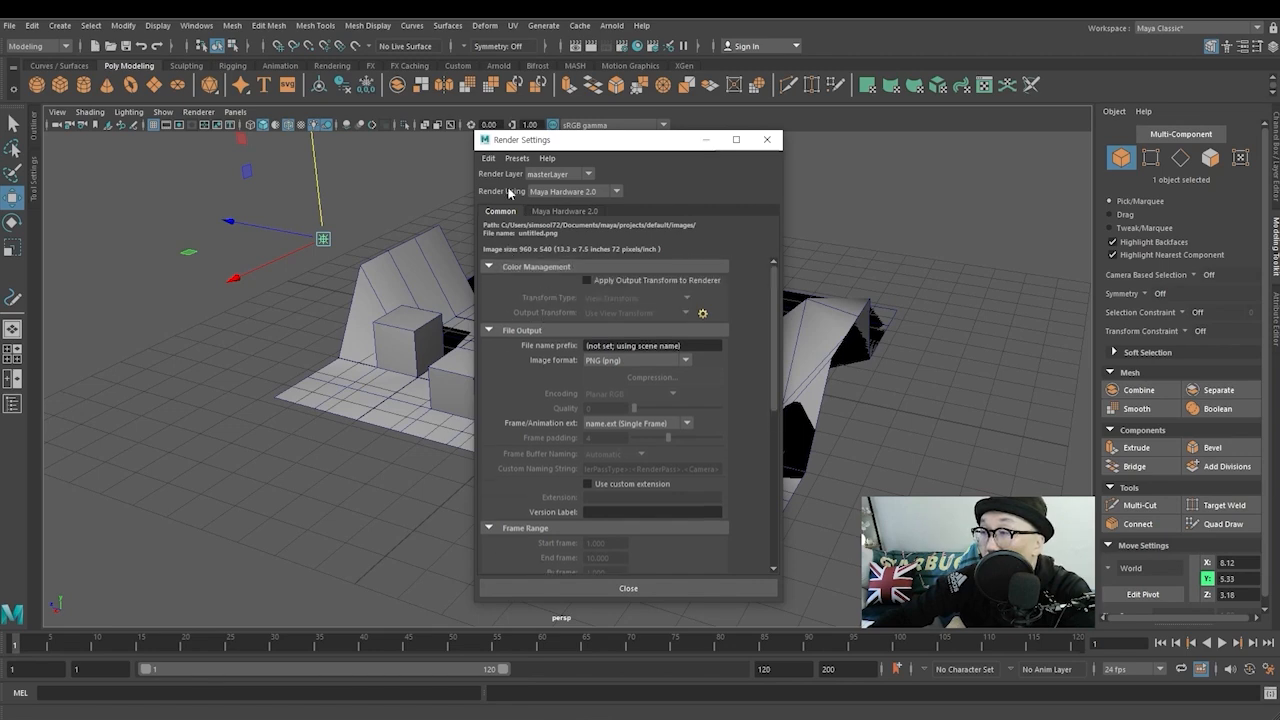
click(566, 175)
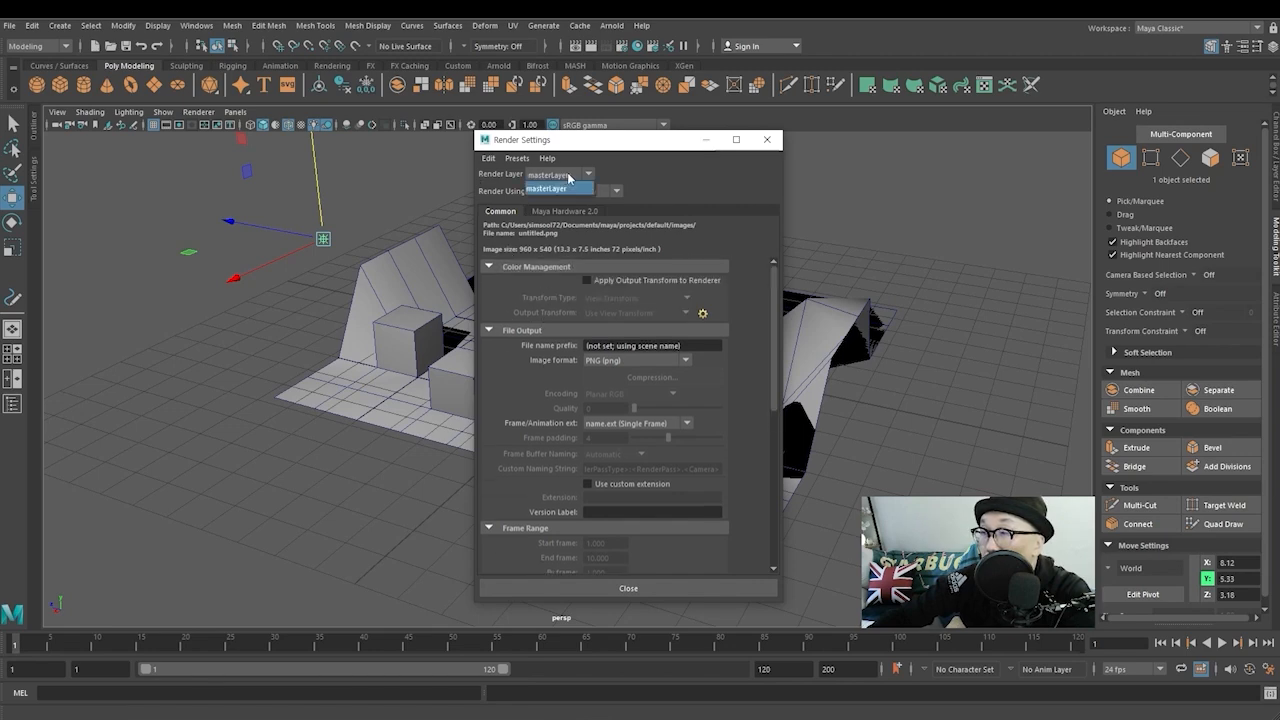
click(546, 187)
click(585, 191)
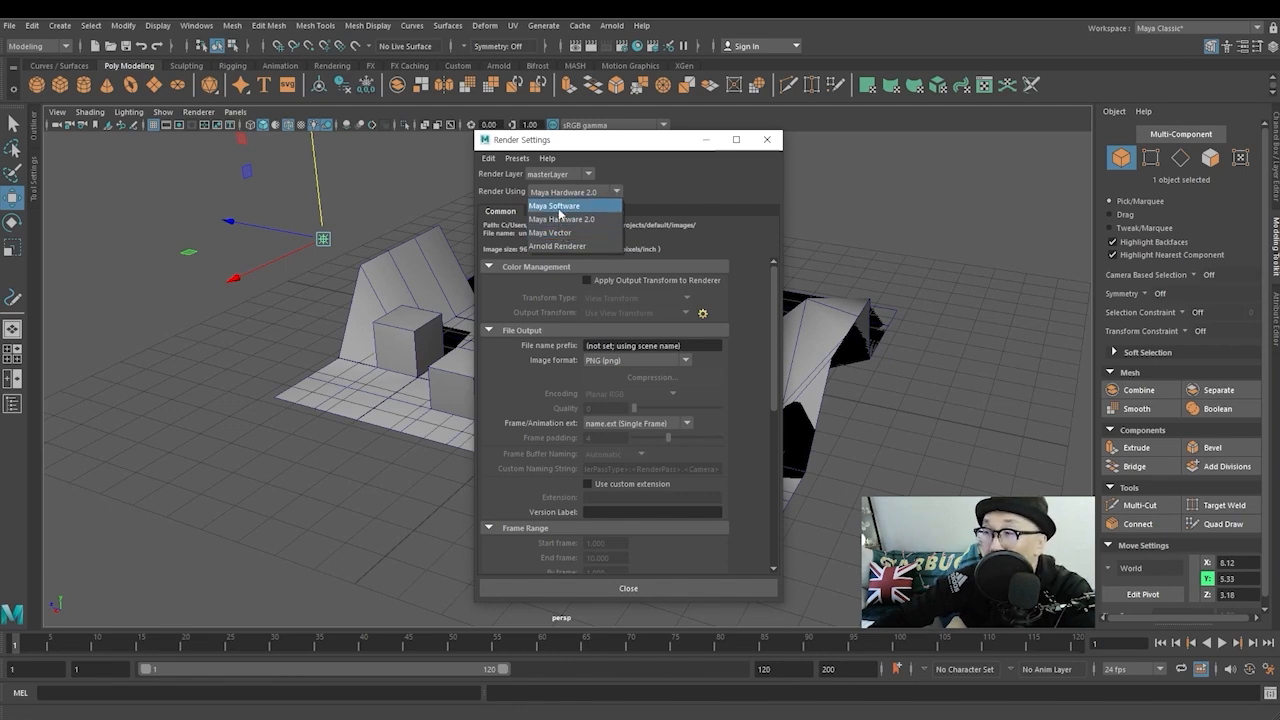
click(566, 224)
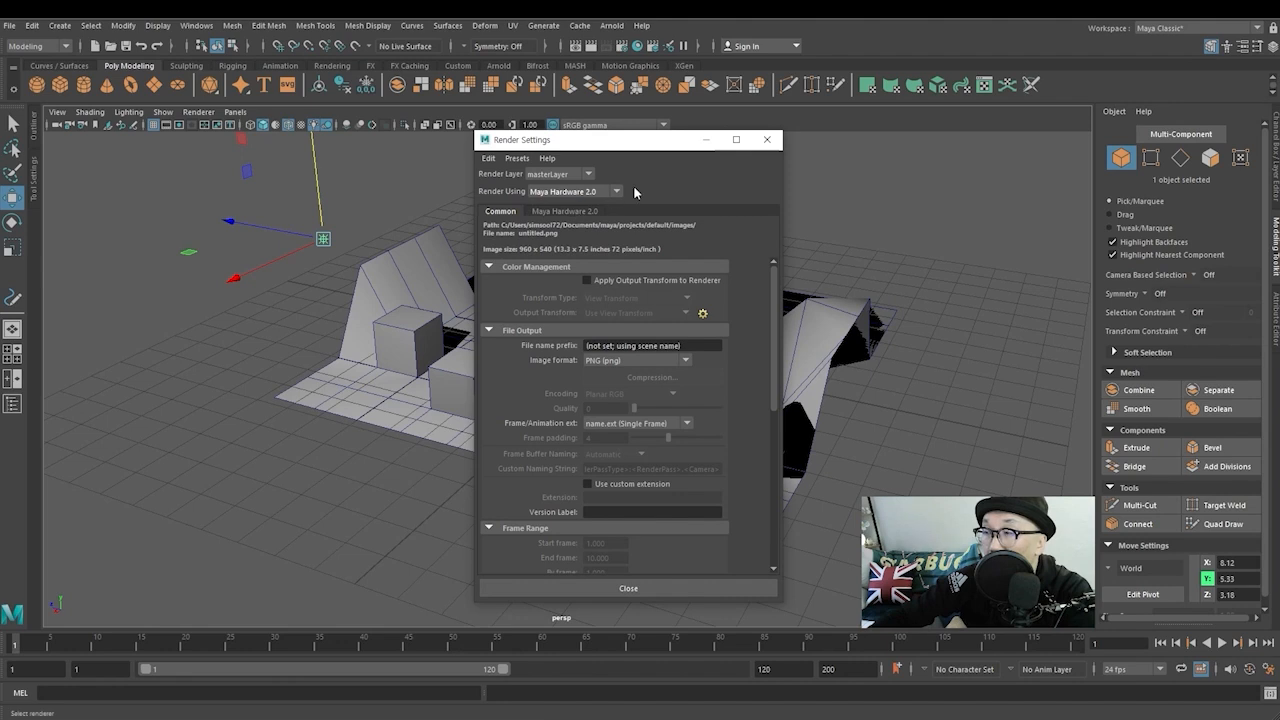
click(600, 195)
click(558, 217)
click(580, 191)
click(568, 218)
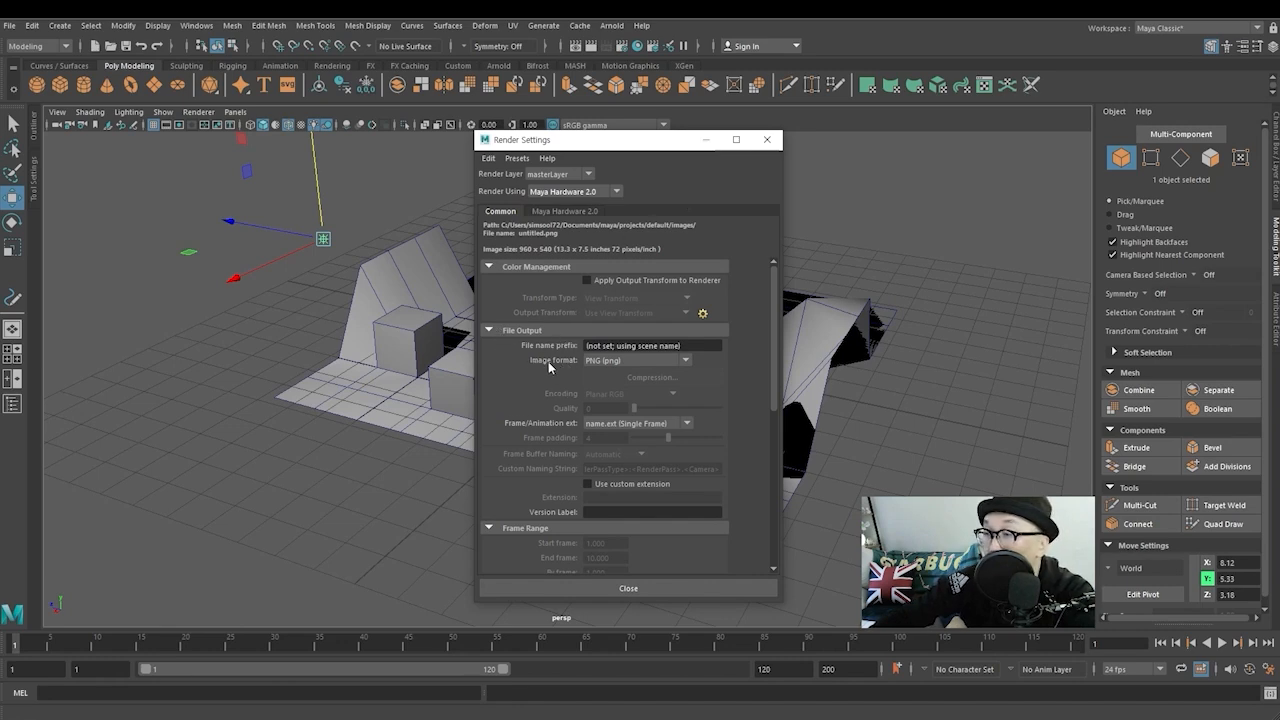
Set the render output image format to JPEG (jpg) and look through the other common settings
click(637, 361)
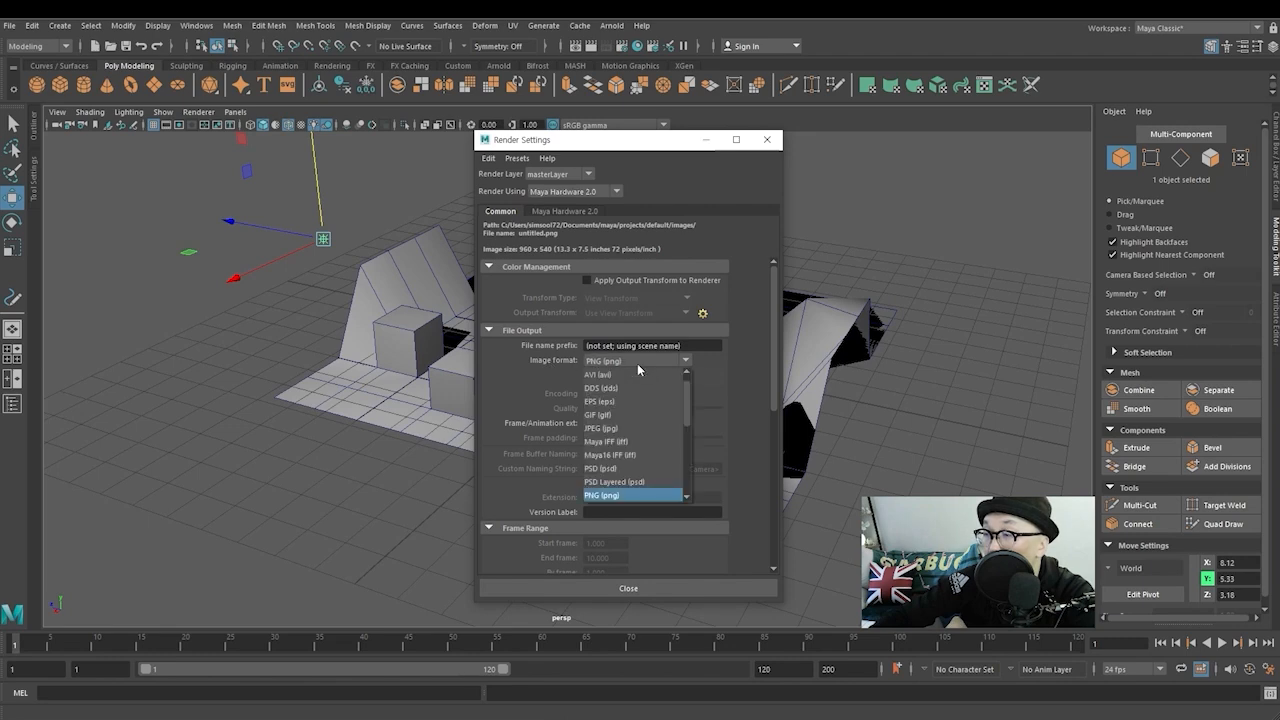
click(600, 428)
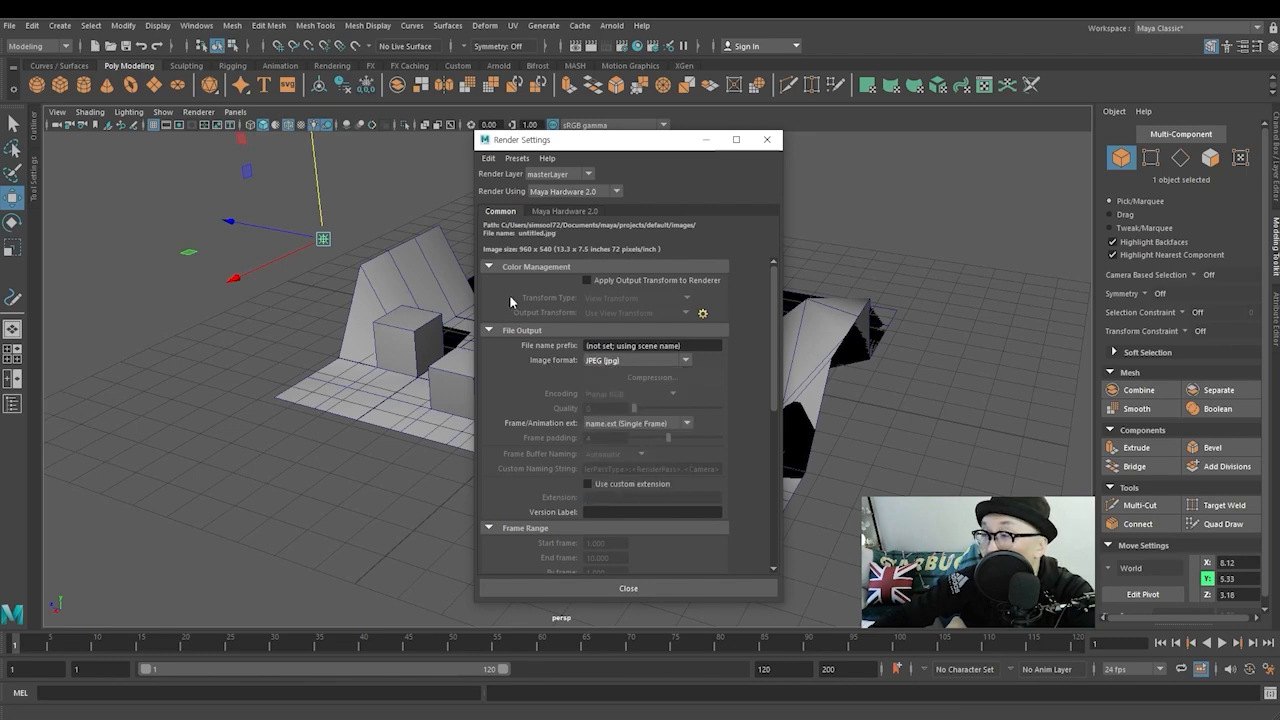
scroll(509, 298, down, 5)
scroll(511, 313, down, 2)
scroll(511, 313, up, 6)
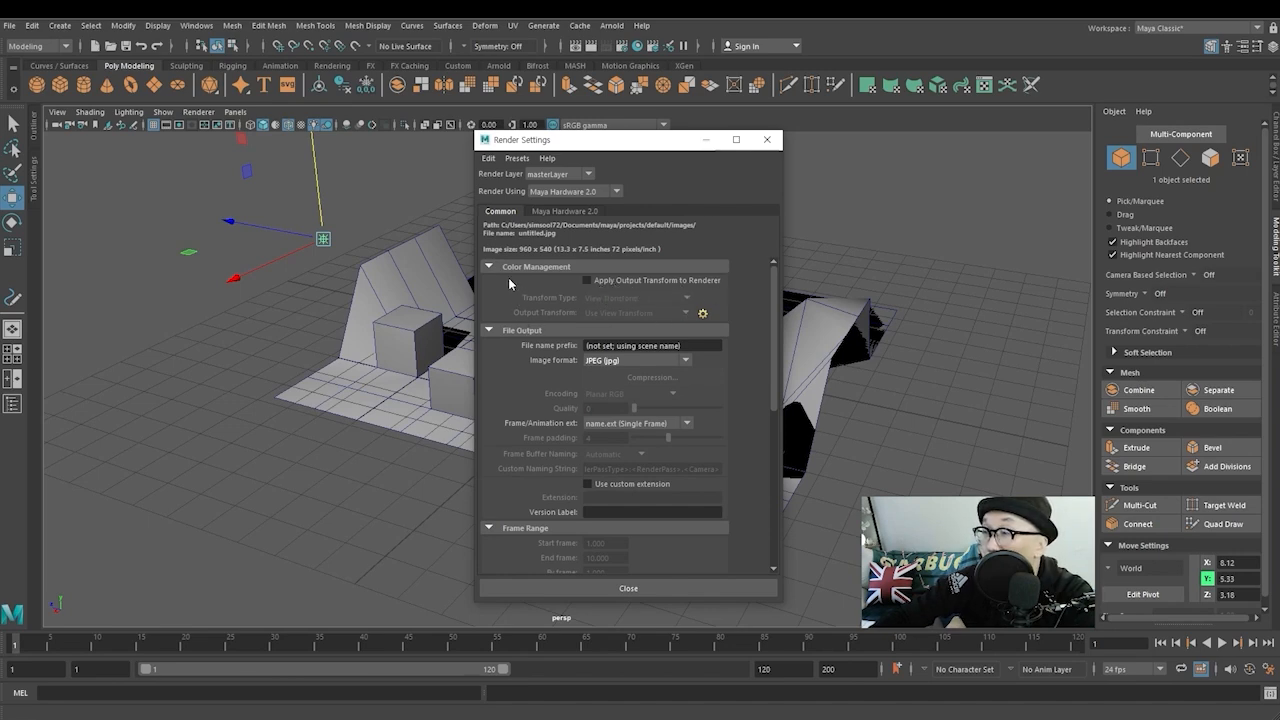
Examine the frame/animation extension choices, image format, frame range, renderable camera and image size settings
scroll(512, 383, down, 1)
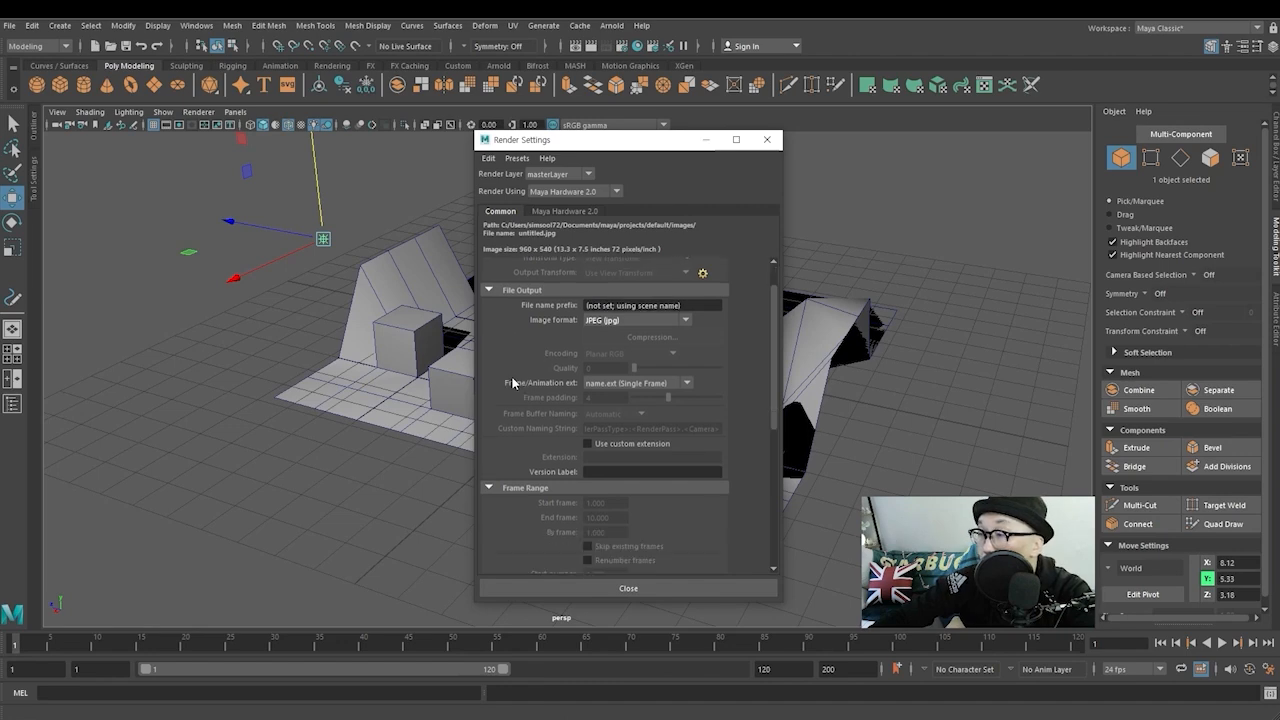
scroll(499, 428, down, 1)
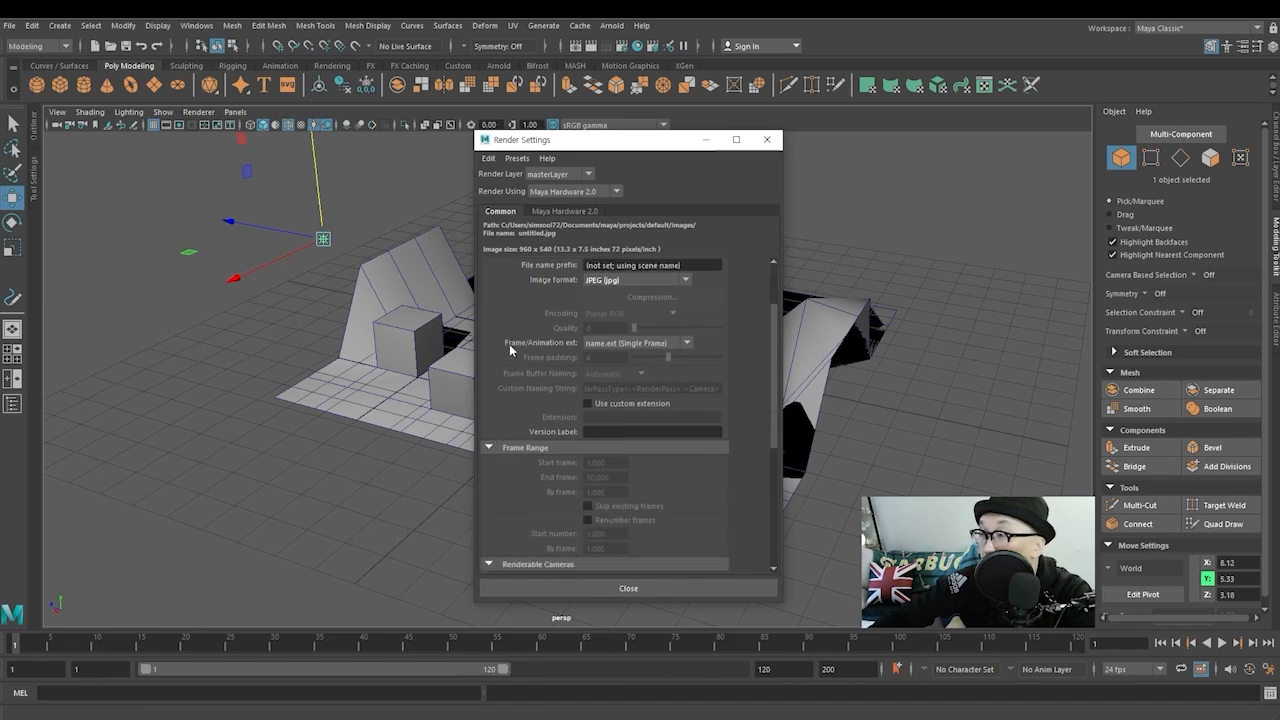
click(640, 347)
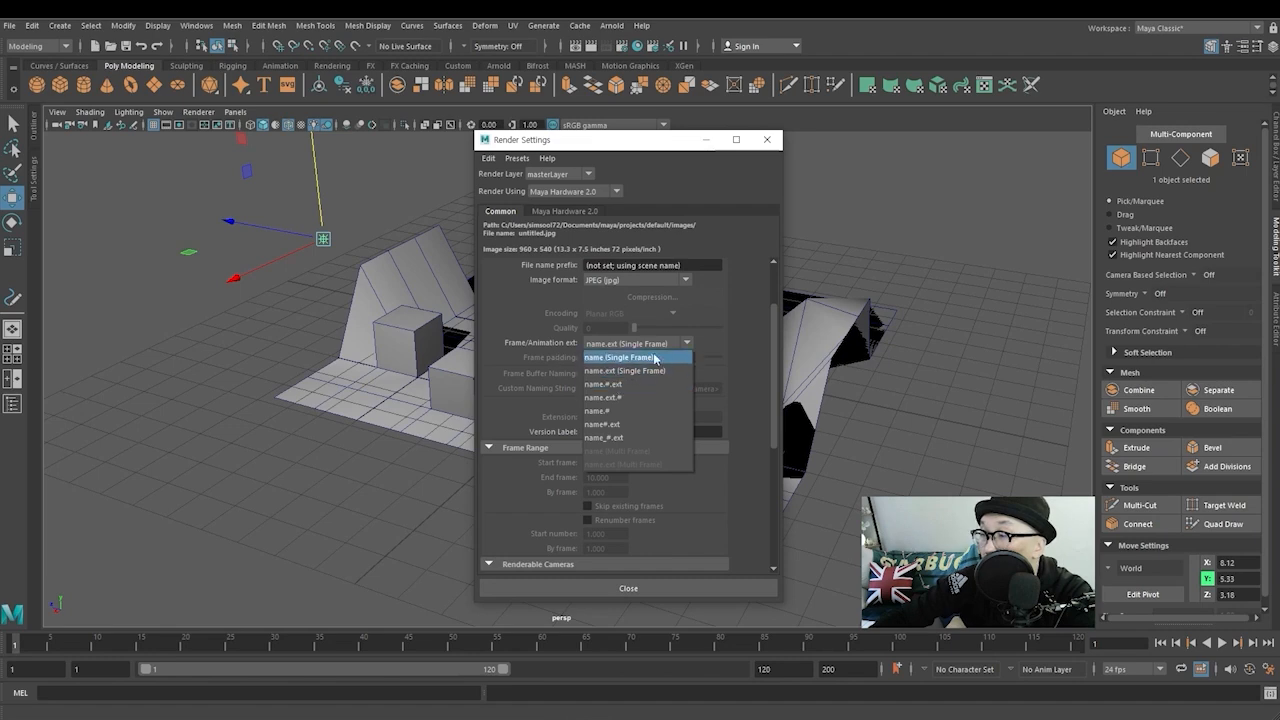
click(511, 315)
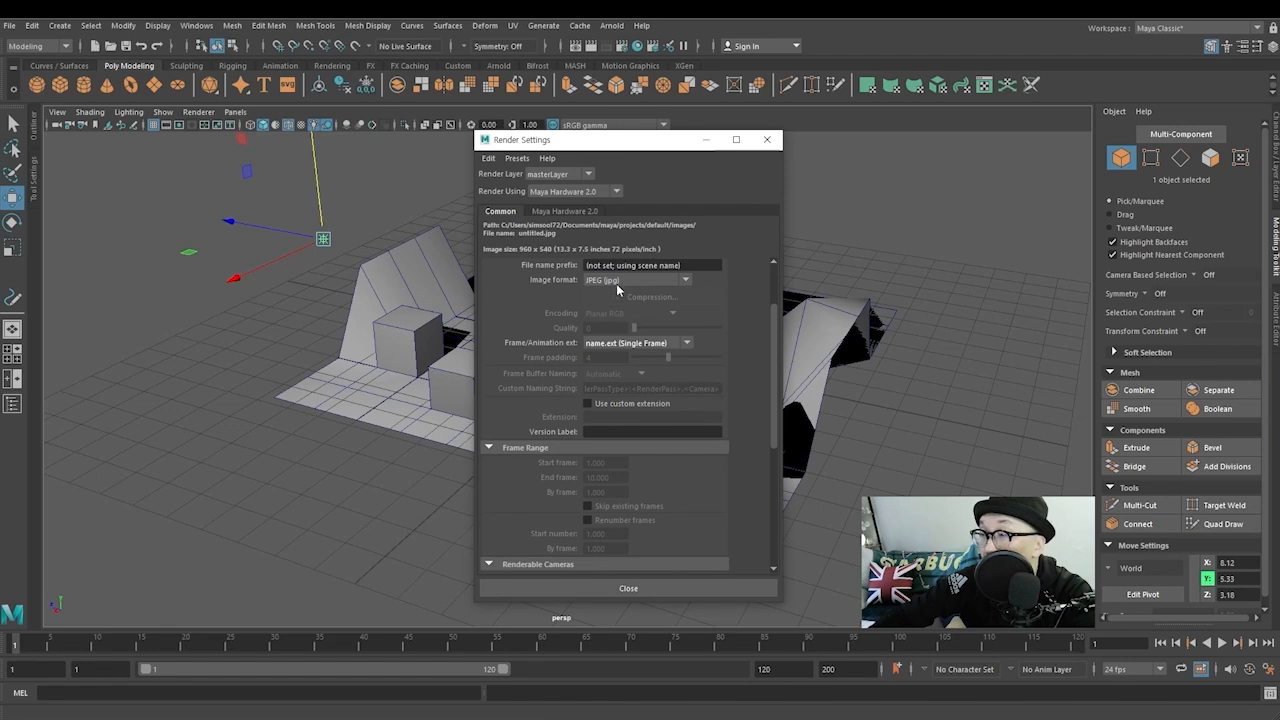
click(620, 281)
click(526, 277)
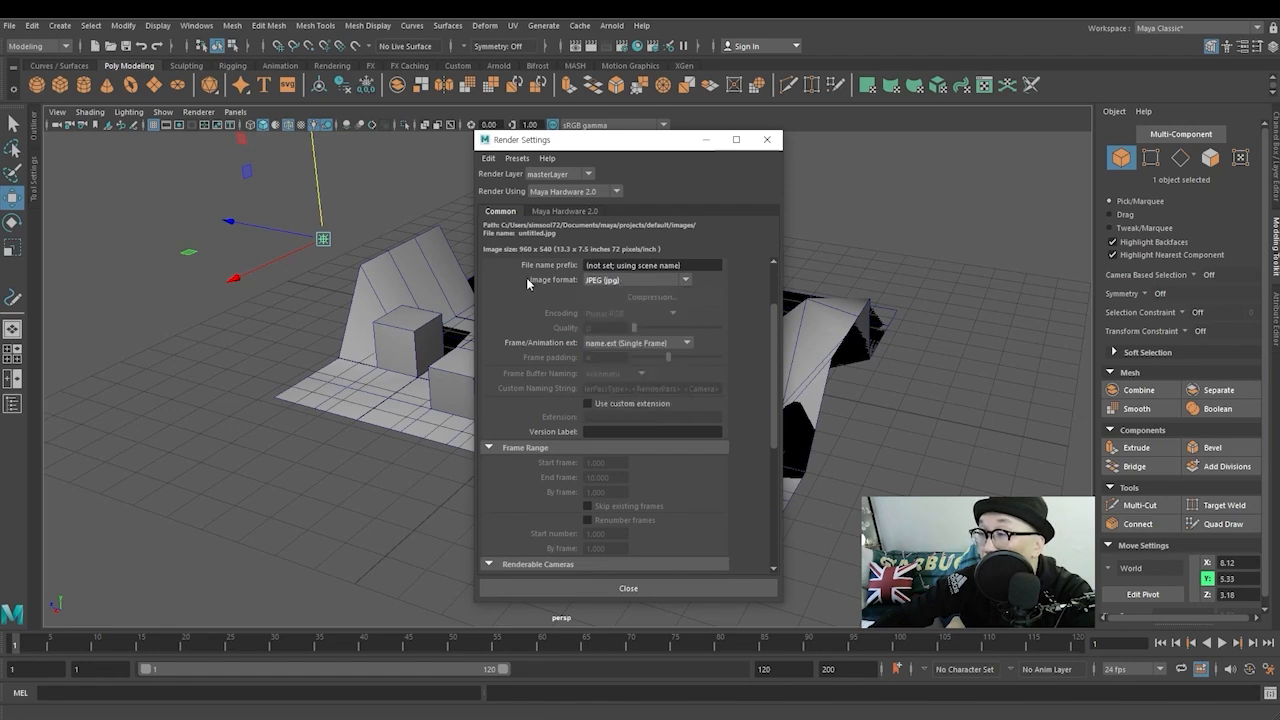
scroll(512, 400, down, 4)
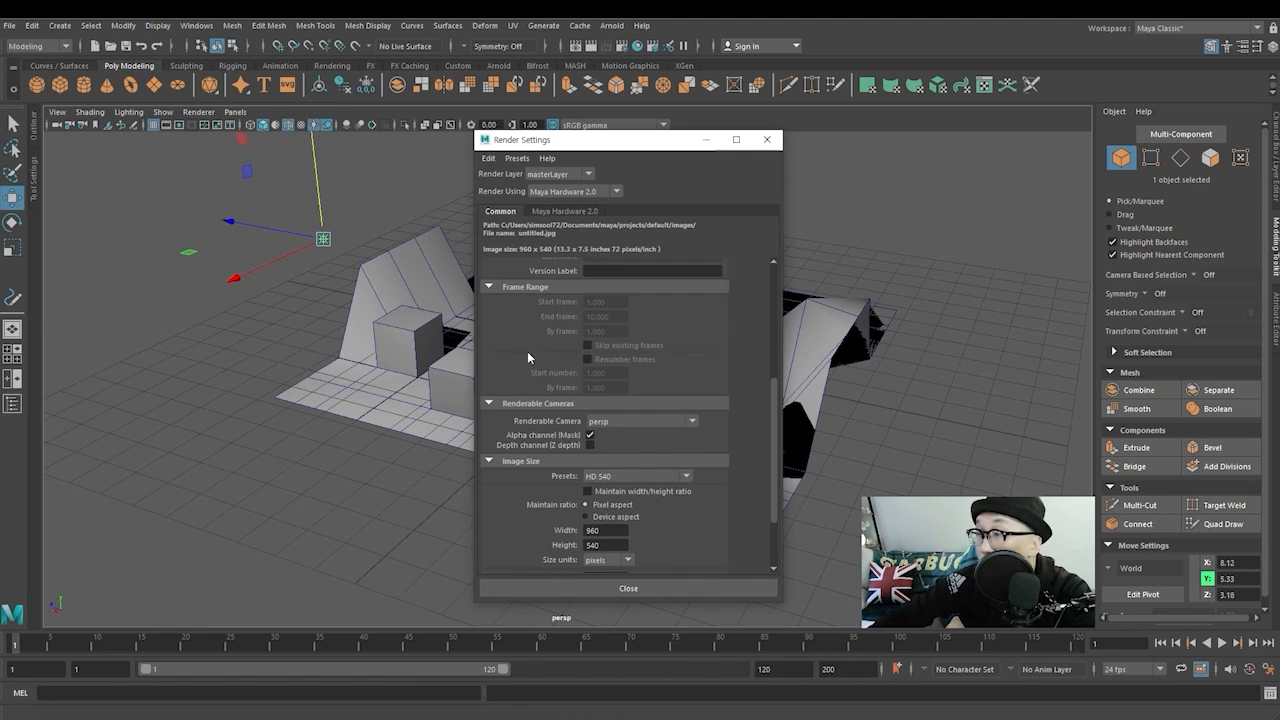
scroll(527, 352, down, 3)
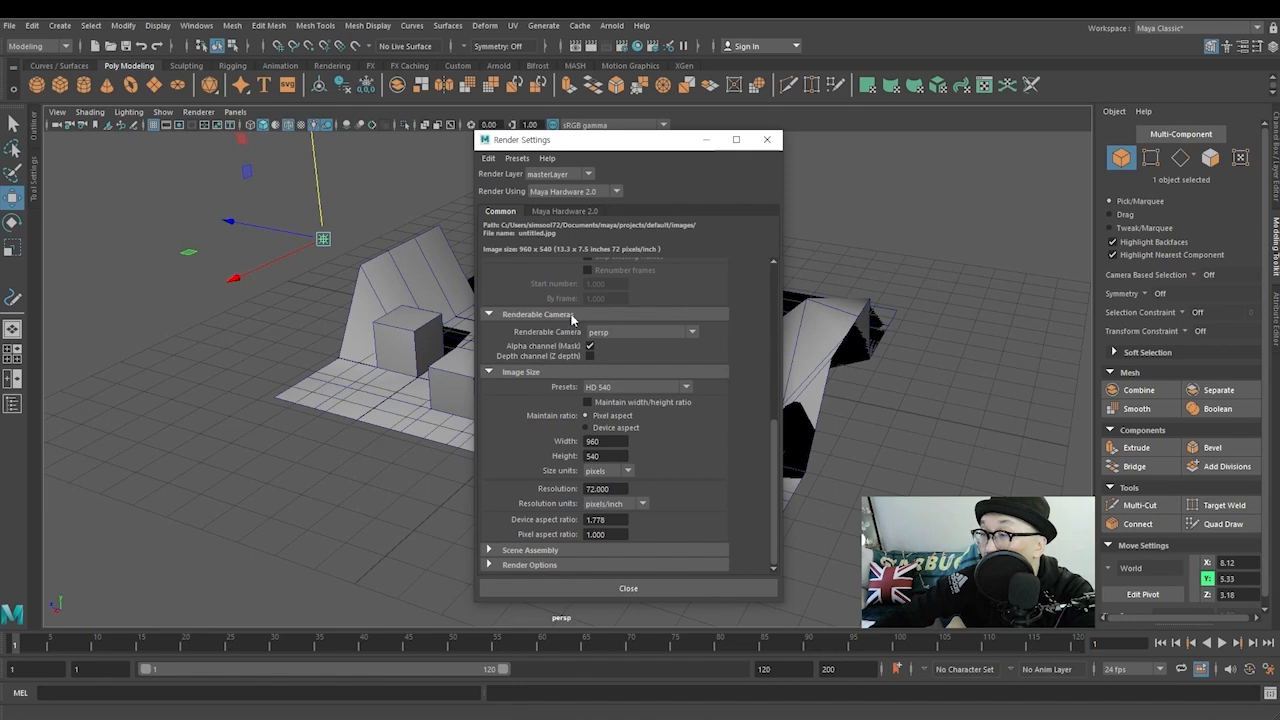
Set the renderable camera to front and add a second renderable camera, left
click(614, 333)
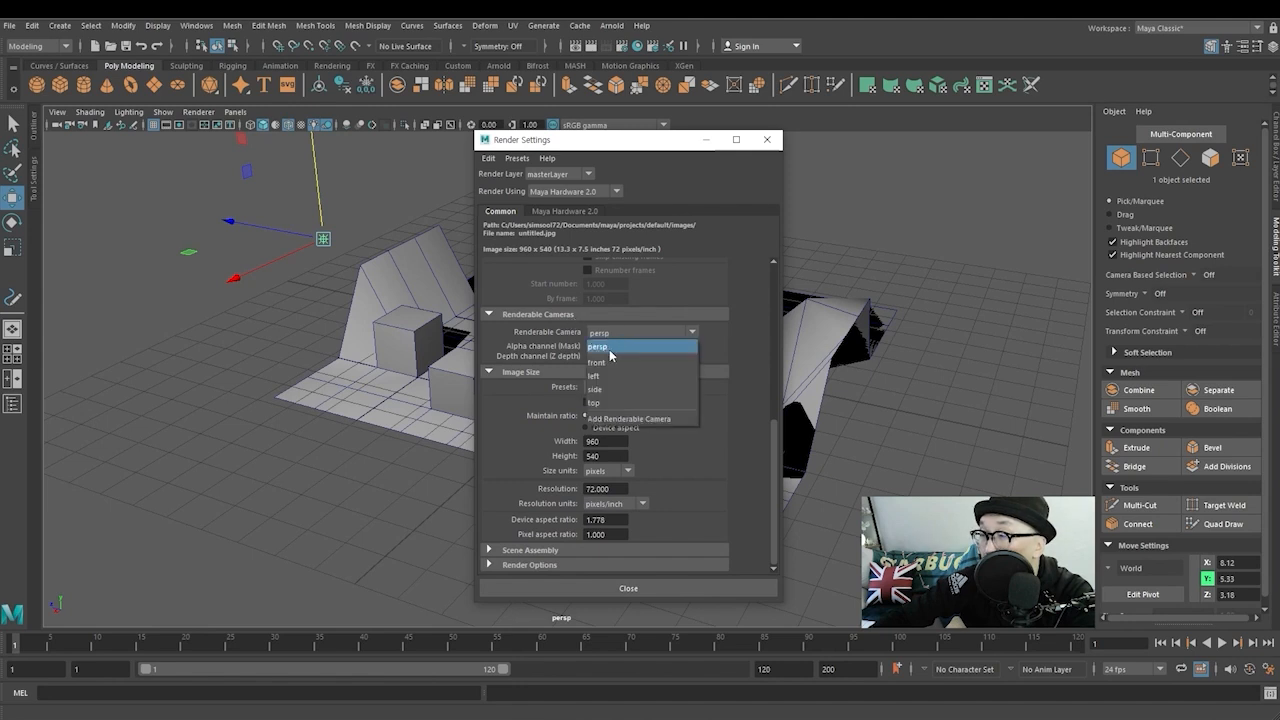
click(610, 361)
click(605, 336)
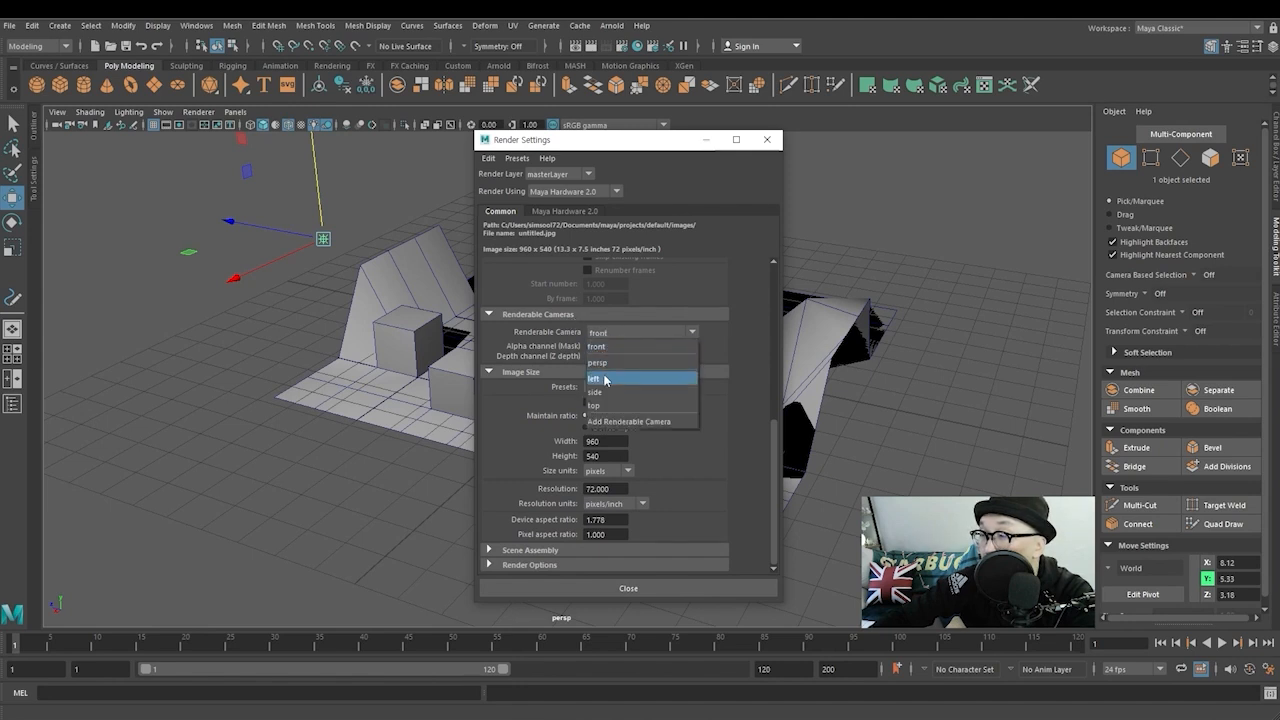
click(511, 423)
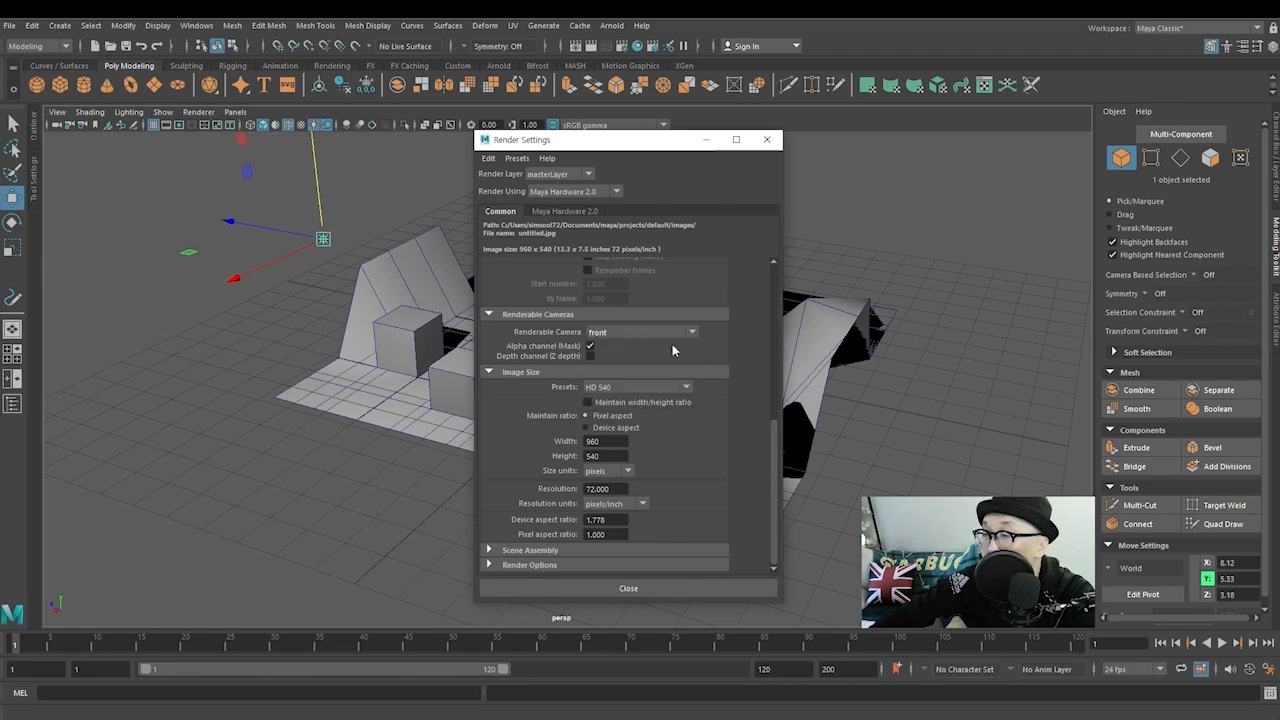
click(625, 334)
click(628, 421)
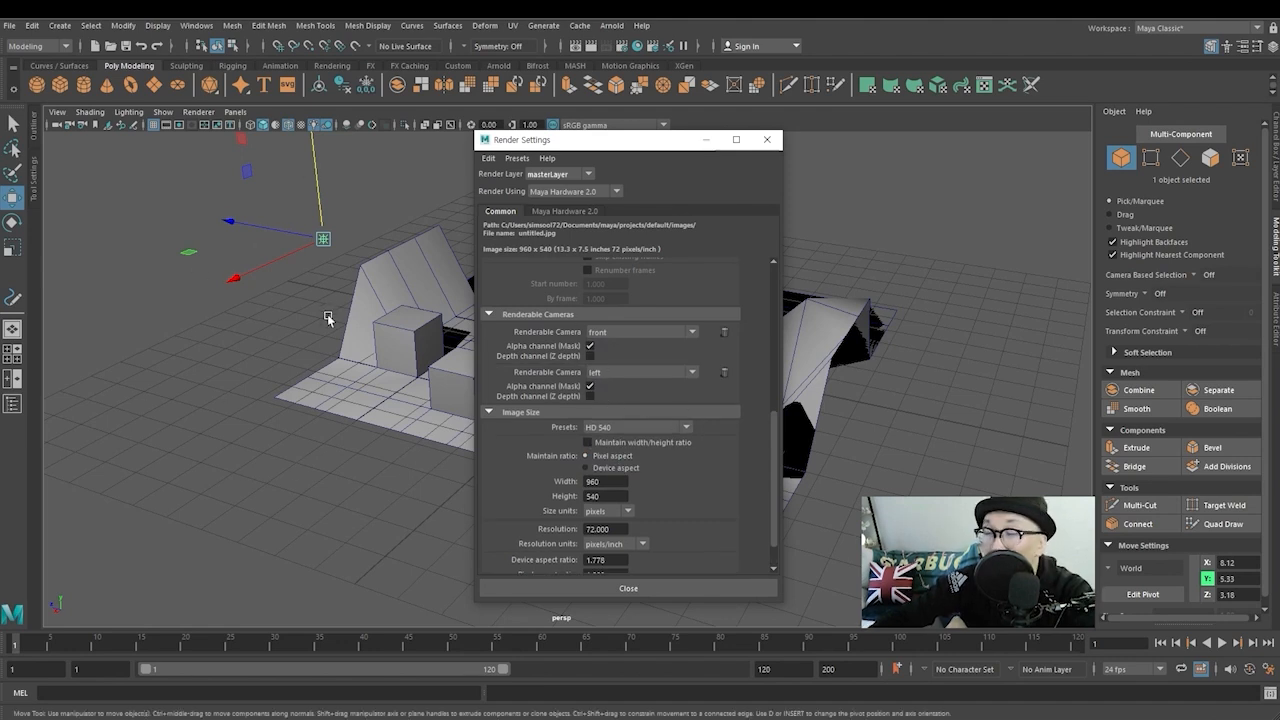
Create a camera, move it to about 9.15 along X and rotate it about 89 degrees around Y towards the terrain
drag(629, 140, 1046, 143)
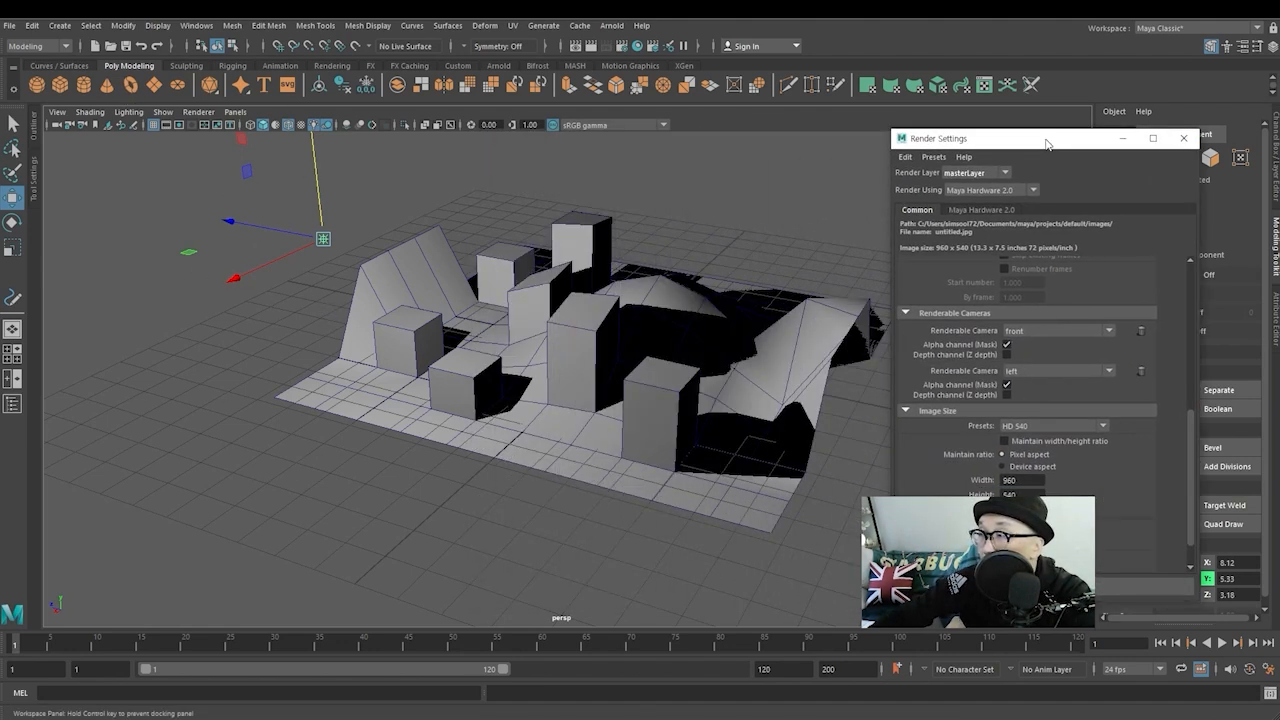
click(62, 26)
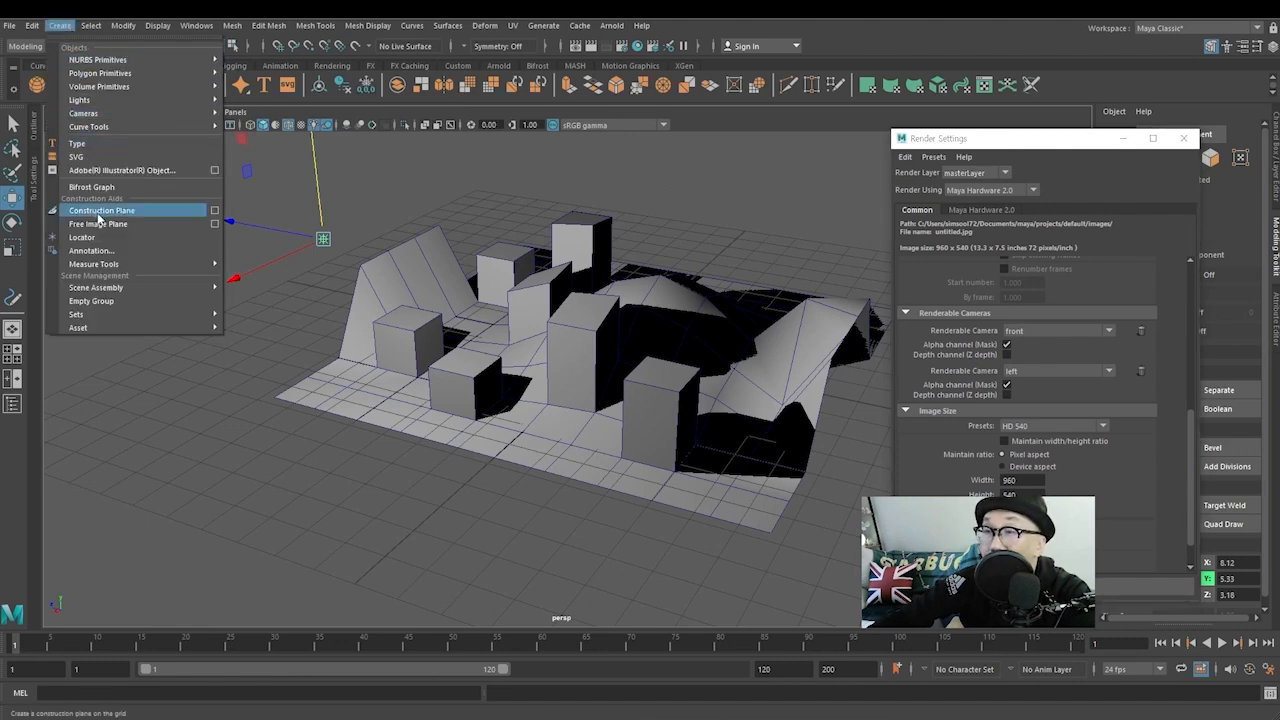
mouse_move(91, 116)
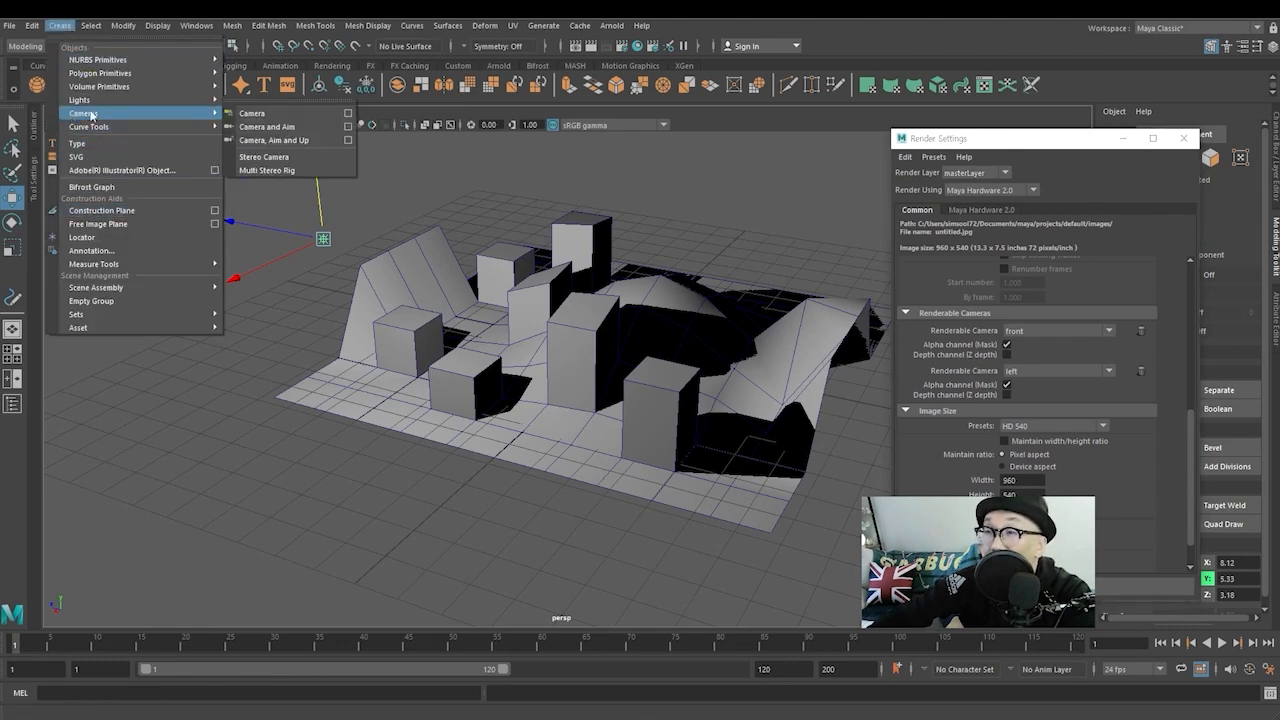
click(261, 114)
drag(540, 420, 360, 565)
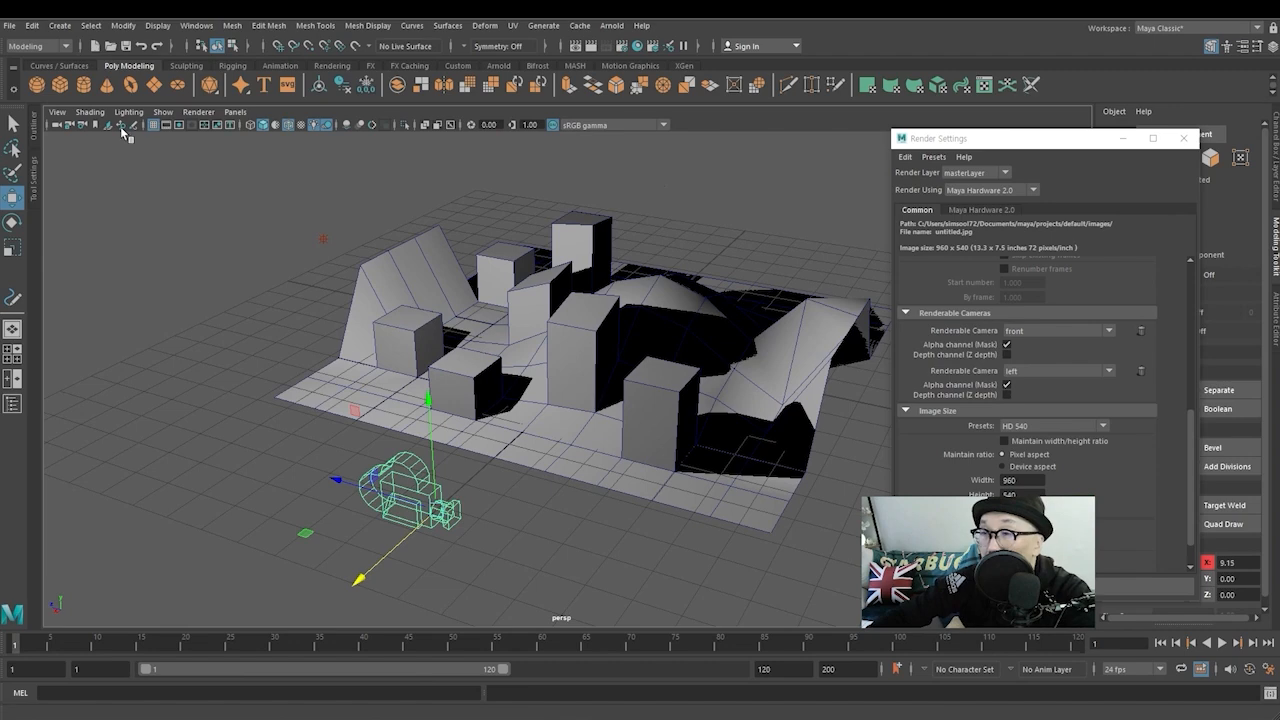
click(12, 222)
drag(366, 583, 540, 560)
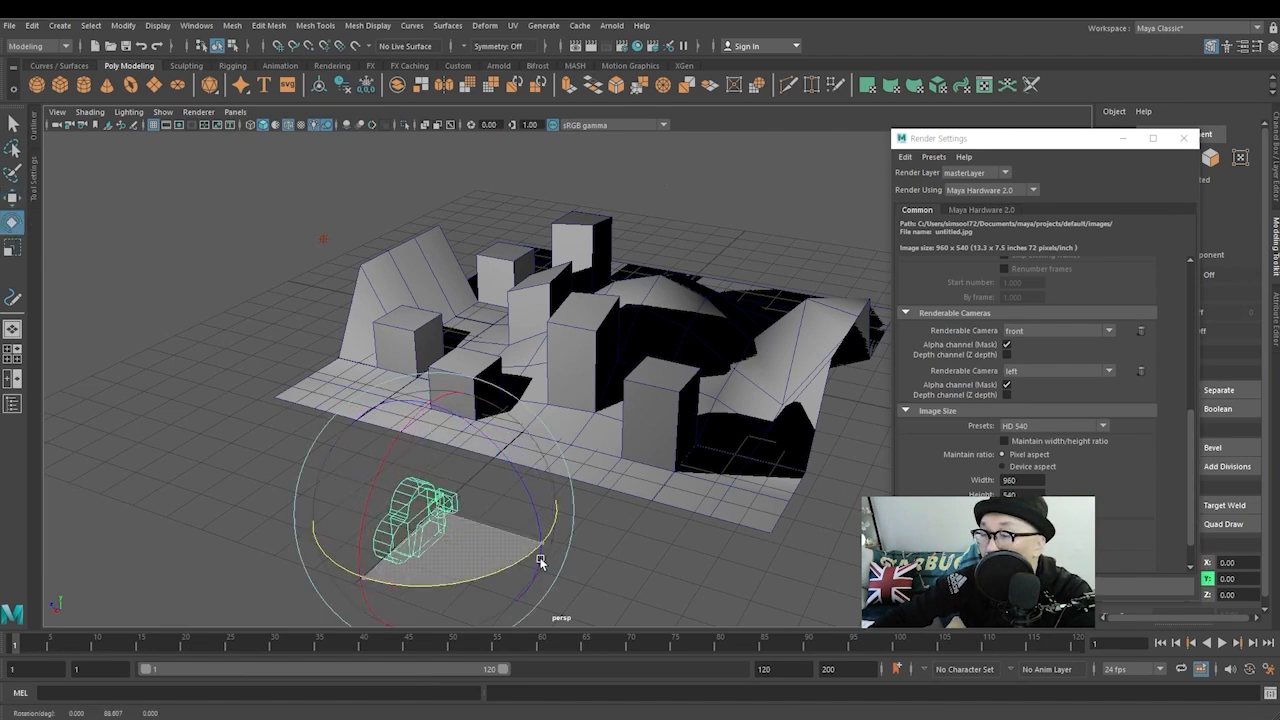
click(12, 122)
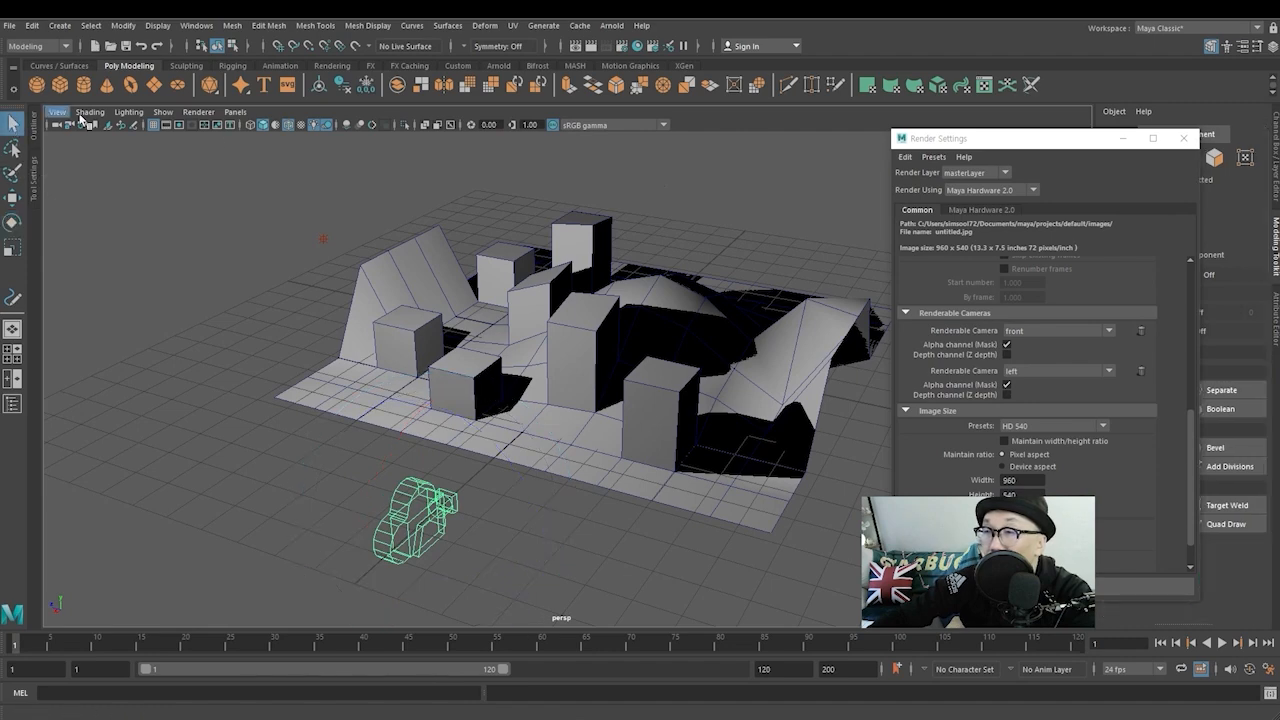
Look through the selected camera and frame the terrain and blocks from a raised angle
click(235, 112)
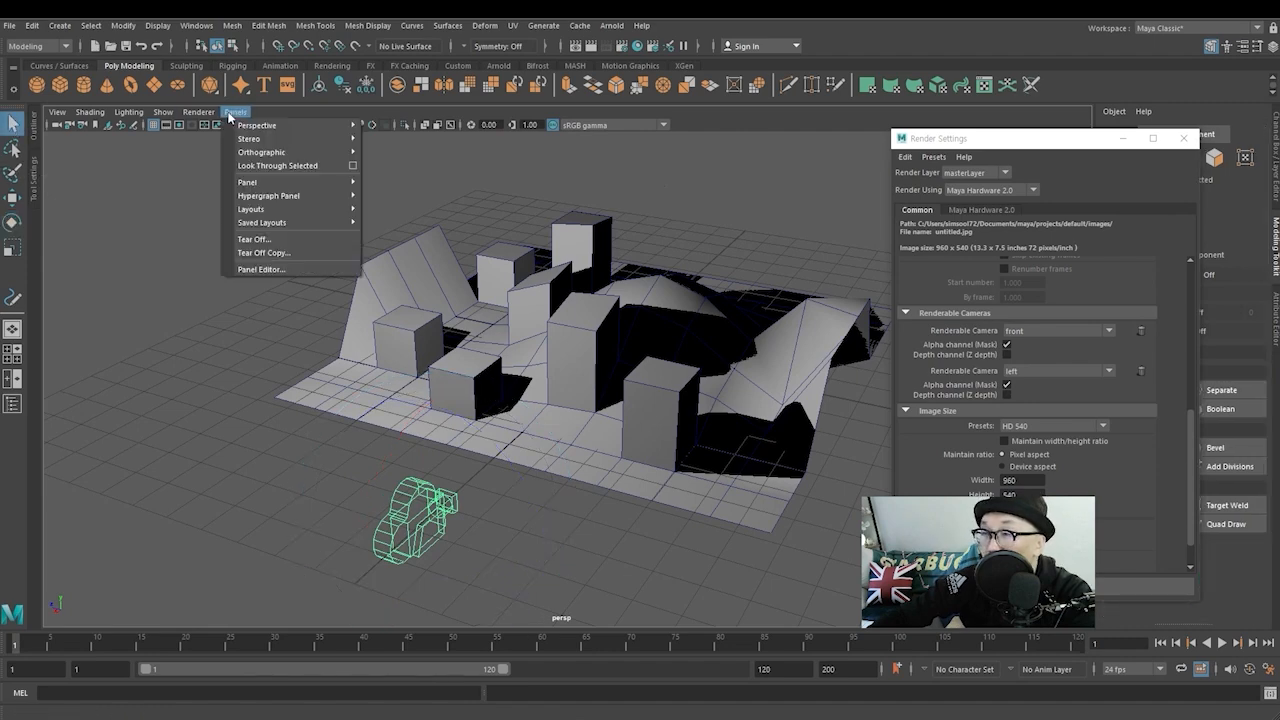
click(244, 166)
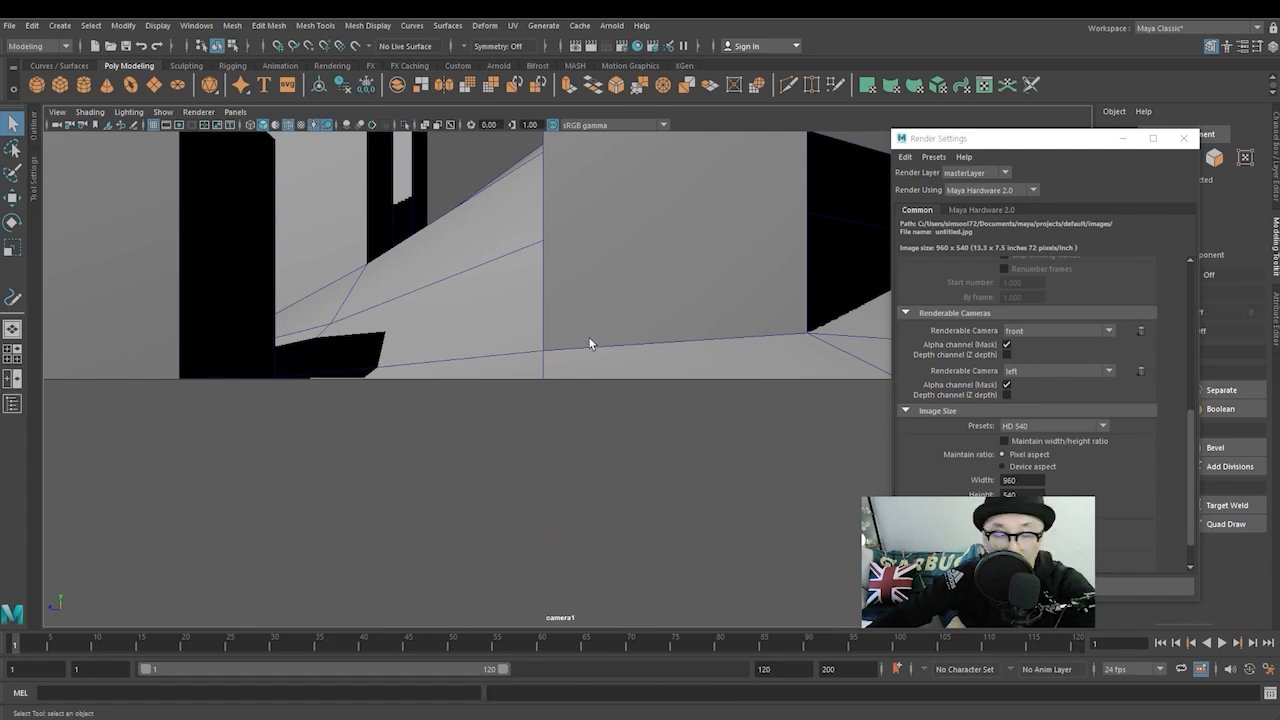
alt+drag(624, 267, 614, 414)
scroll(604, 389, down, 3)
scroll(604, 392, up, 1)
scroll(604, 391, up, 2)
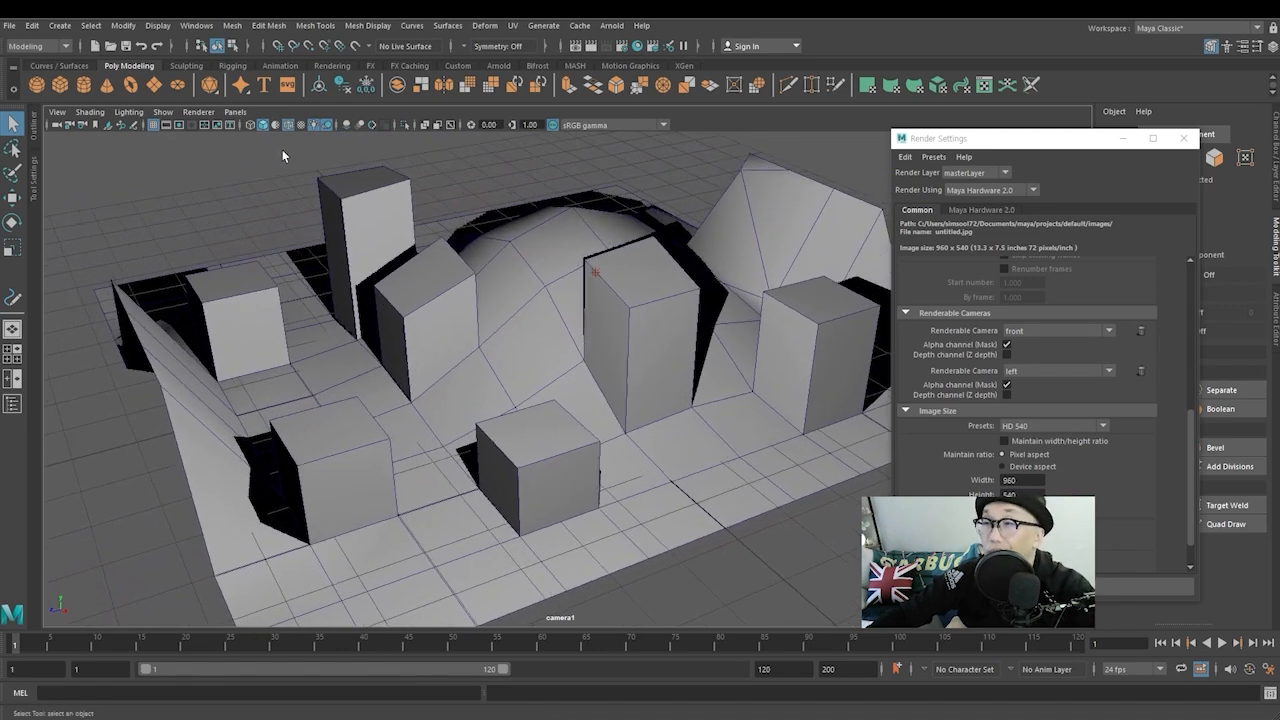
Check the new camera's placement in the persp view and return the viewport to camera1
click(234, 112)
mouse_move(260, 129)
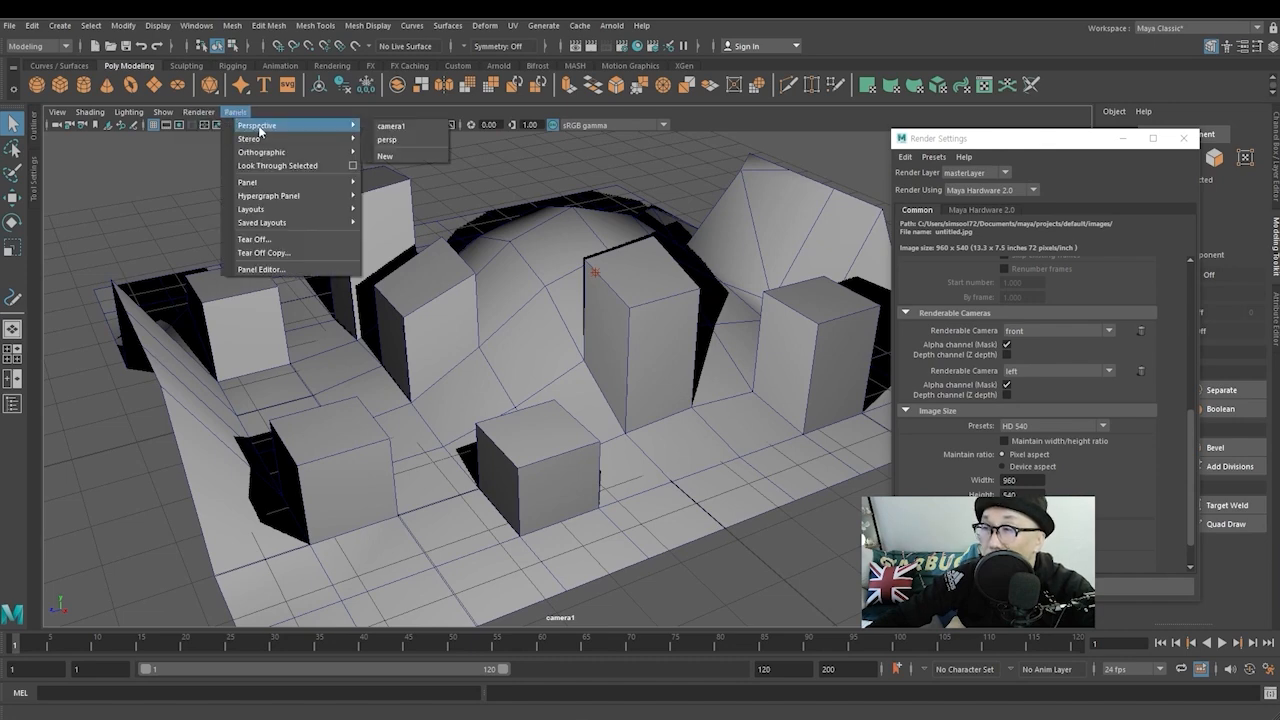
click(392, 141)
scroll(481, 474, down, 2)
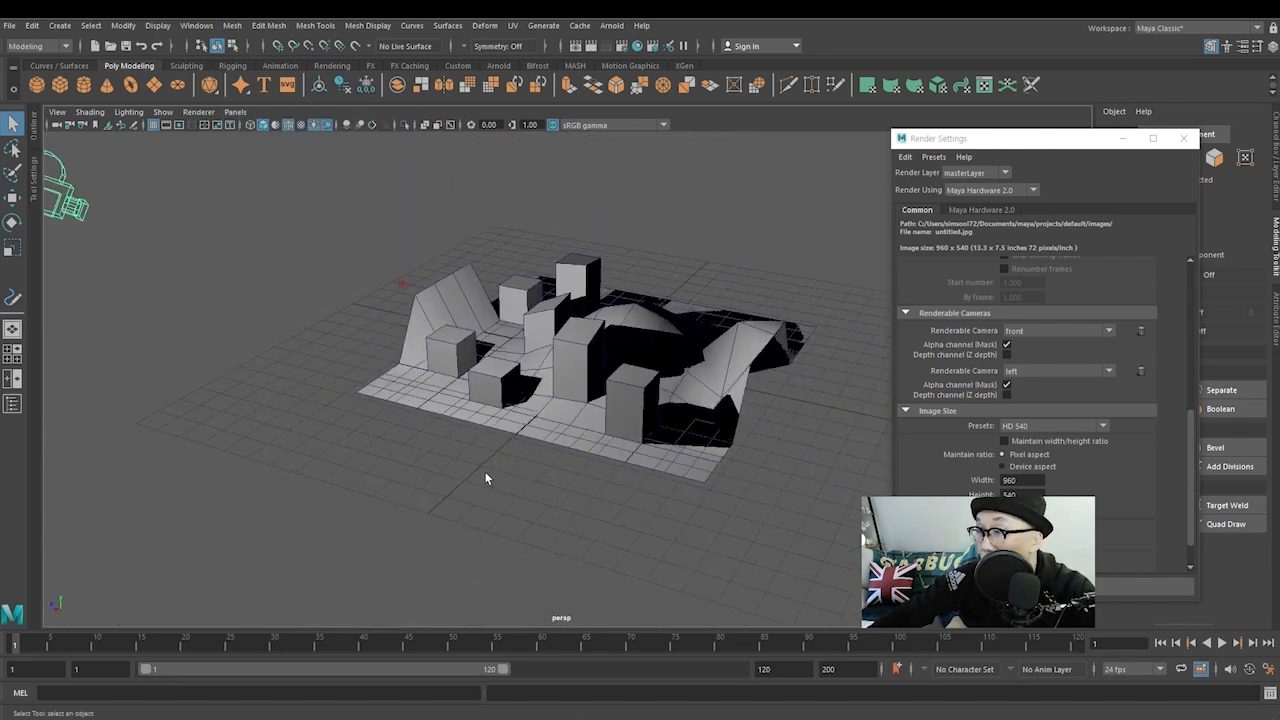
scroll(482, 470, down, 2)
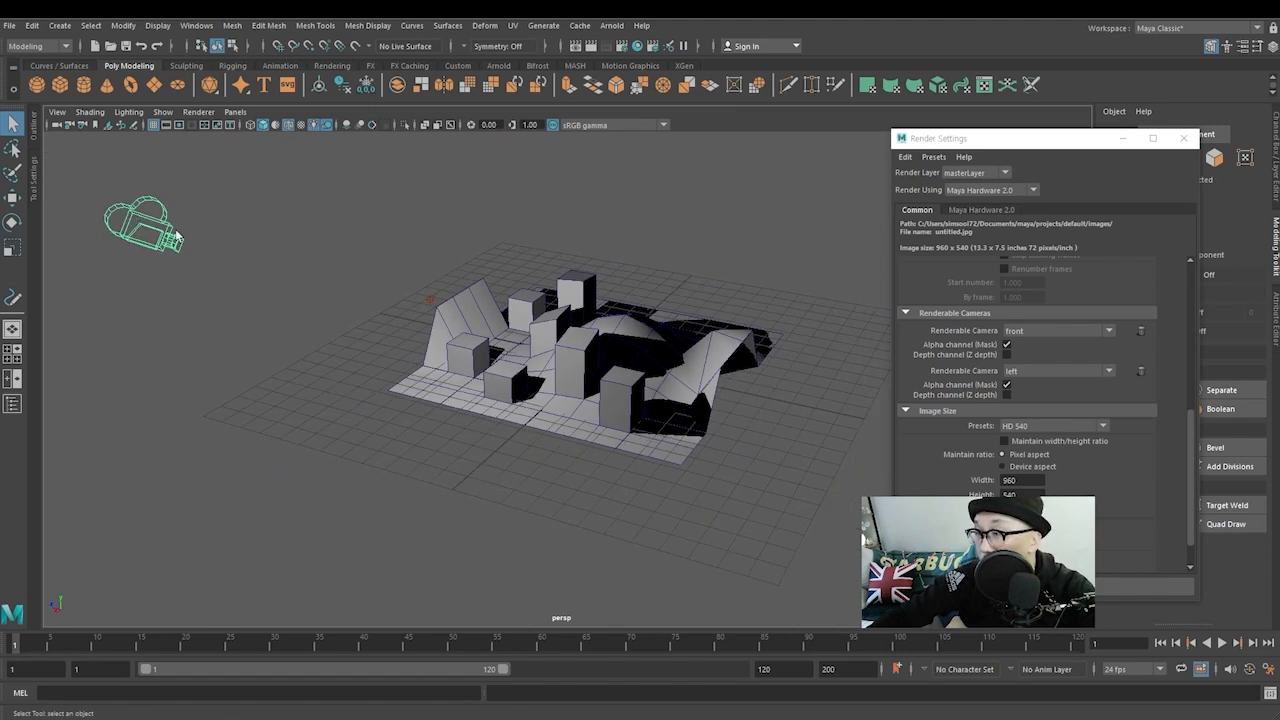
alt+drag(356, 403, 297, 389)
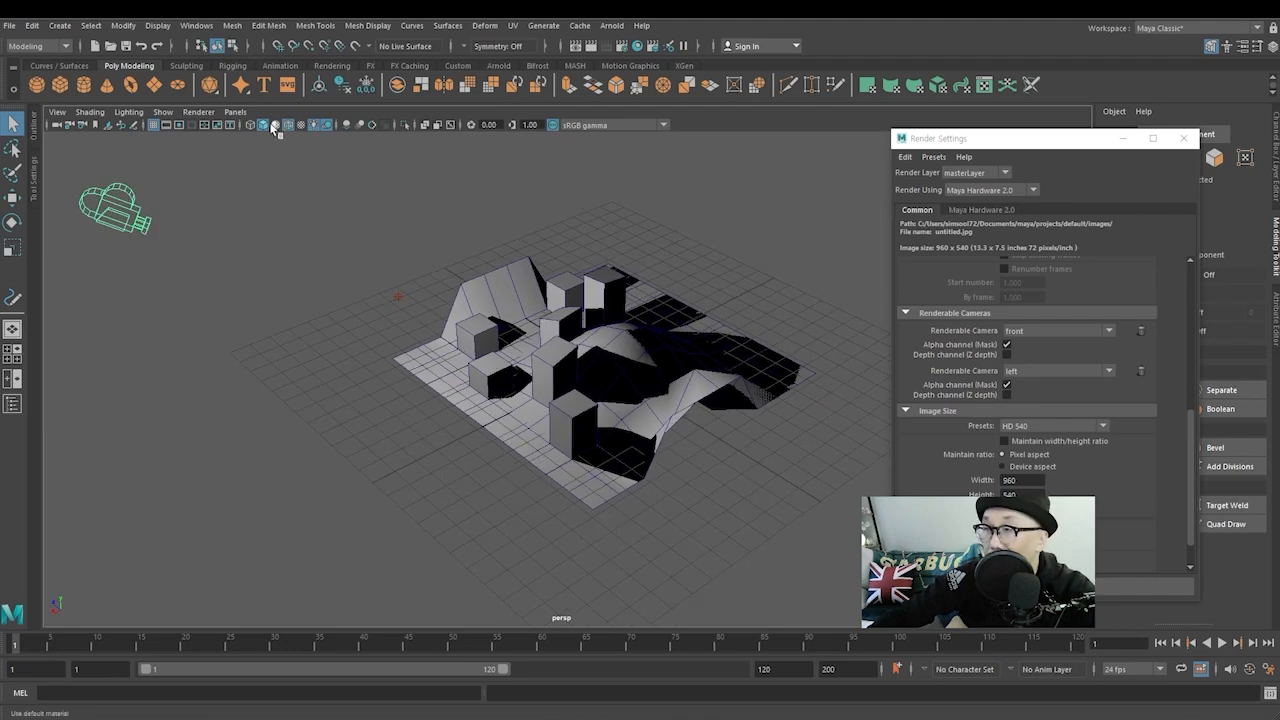
click(235, 112)
mouse_move(248, 128)
click(391, 126)
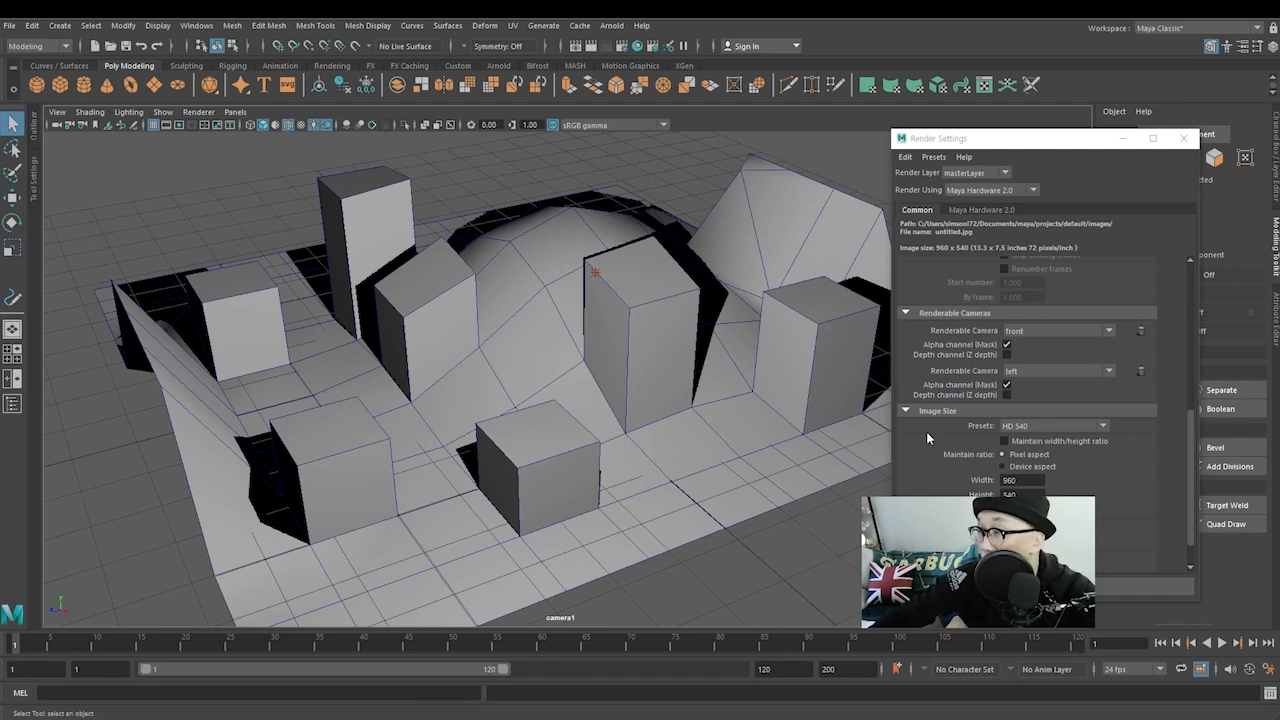
Bring Render Settings over the scene and set the first renderable camera to camera1, keeping left as the second
drag(1040, 138, 551, 86)
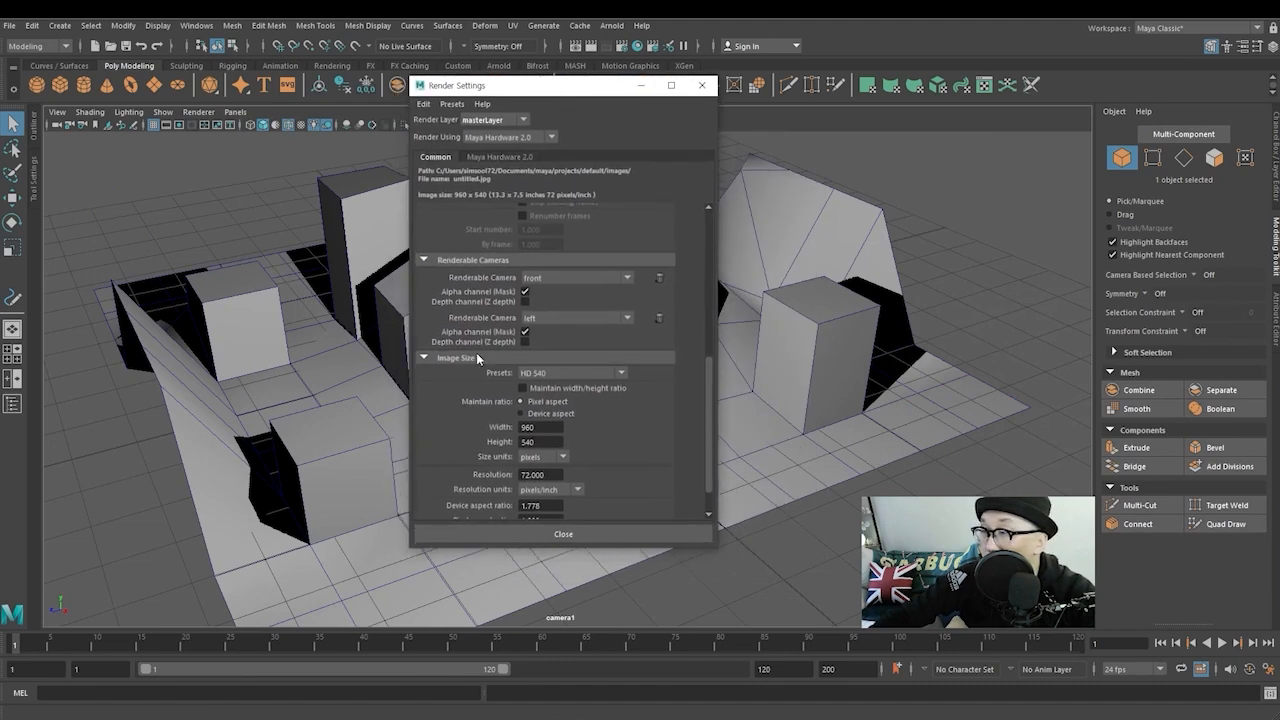
click(558, 279)
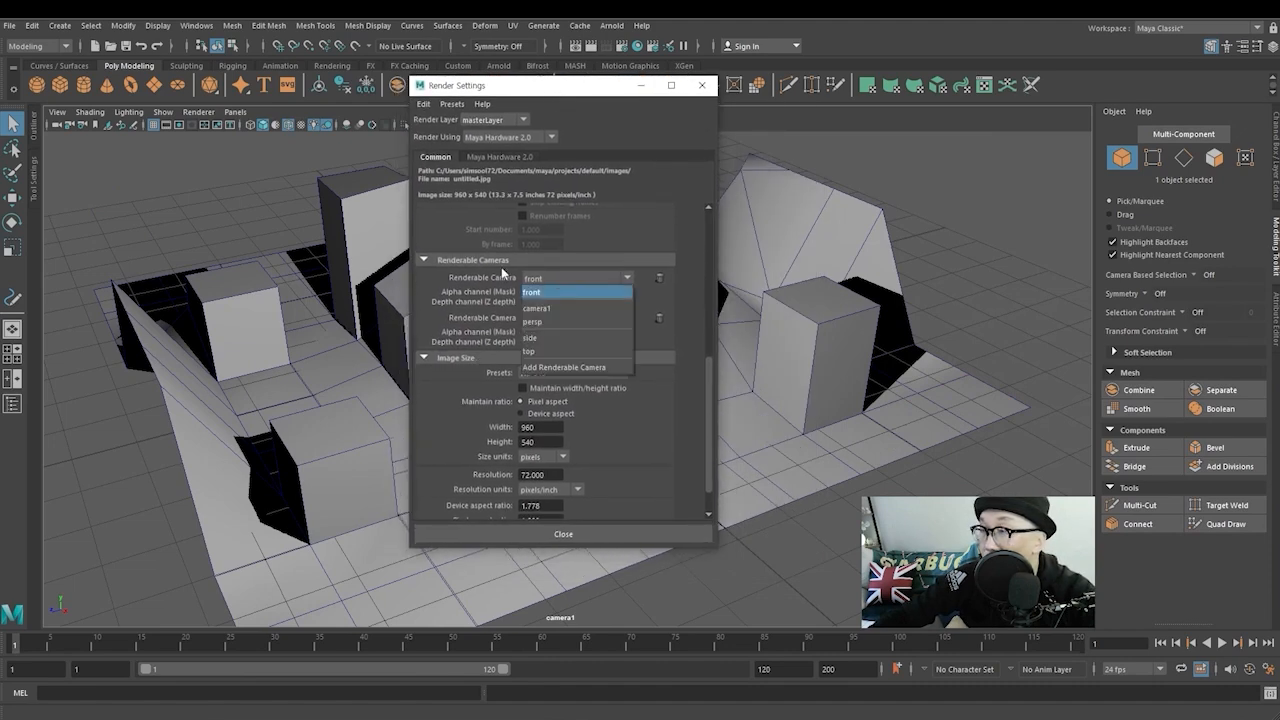
click(541, 310)
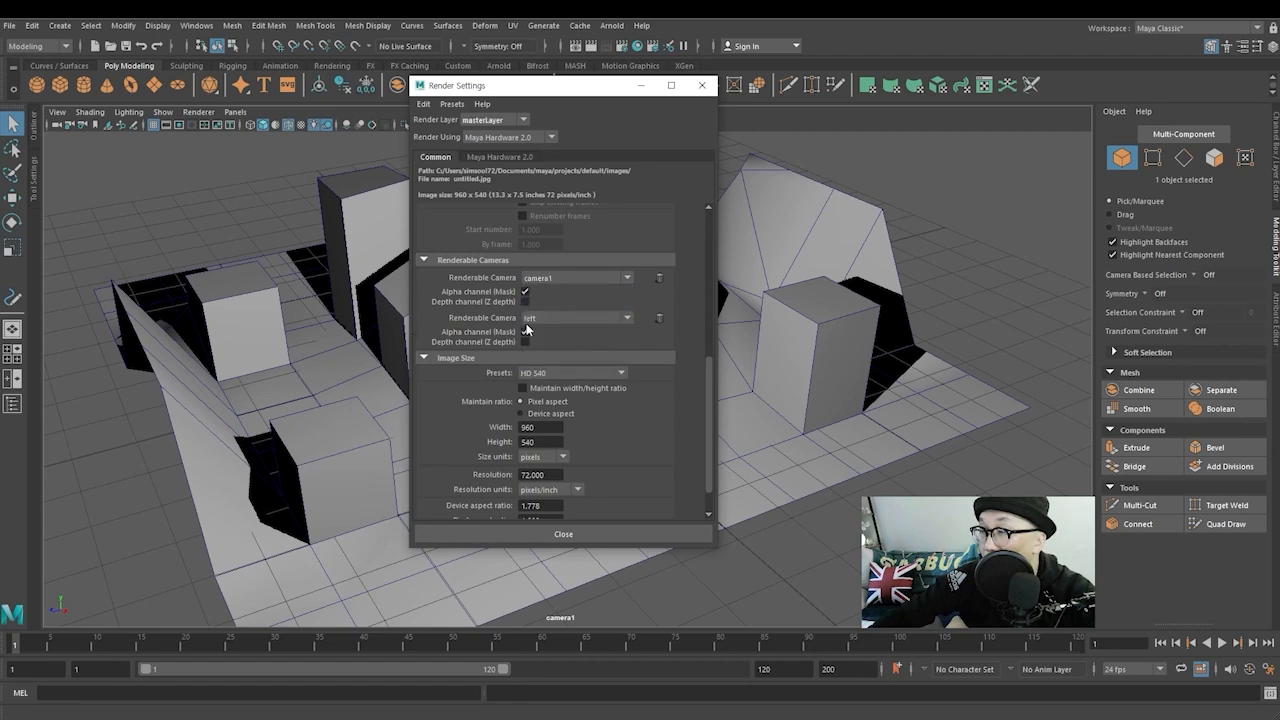
click(559, 321)
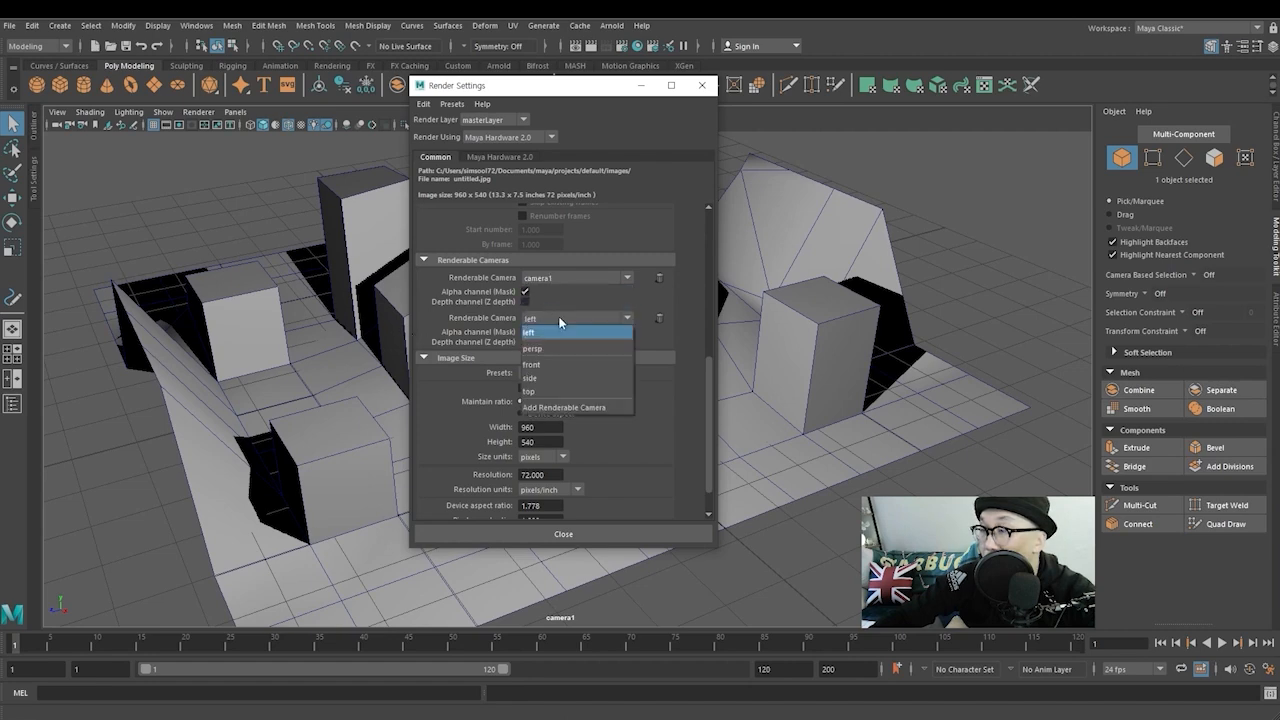
click(559, 321)
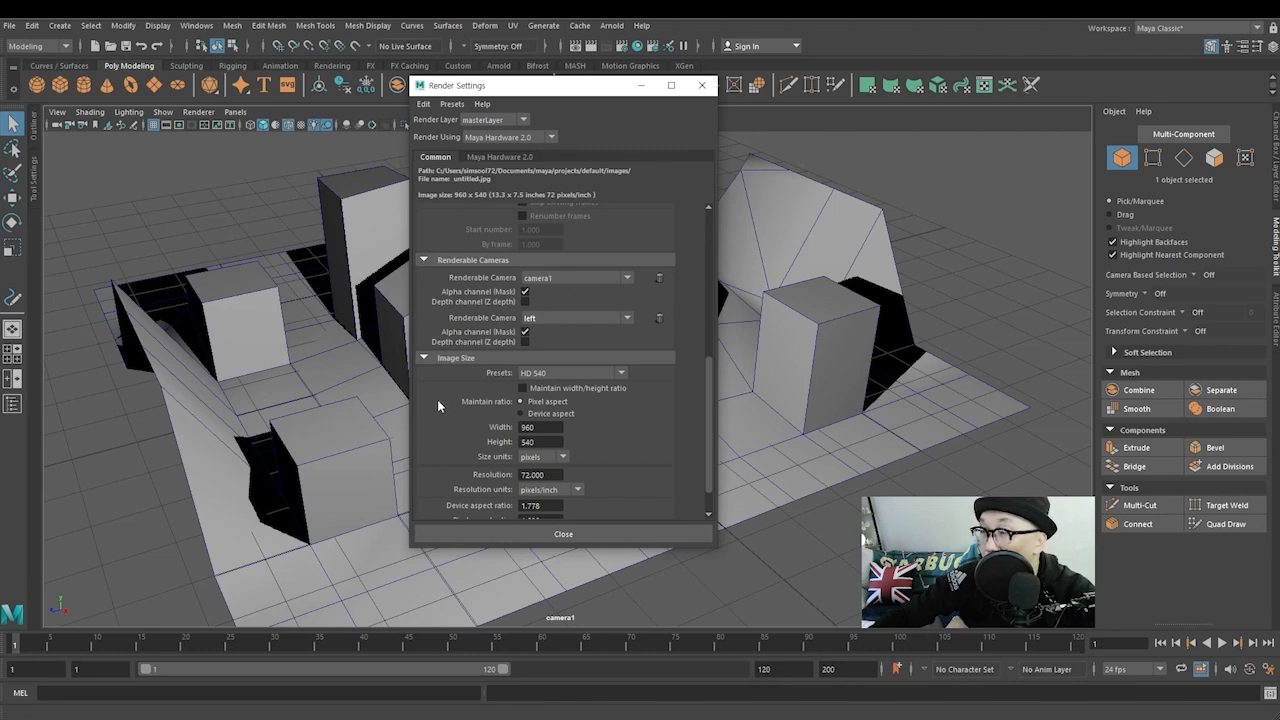
Try the image size presets 1k Square, 2k Square, 640x480 and Full 1280/Screen in turn
click(555, 375)
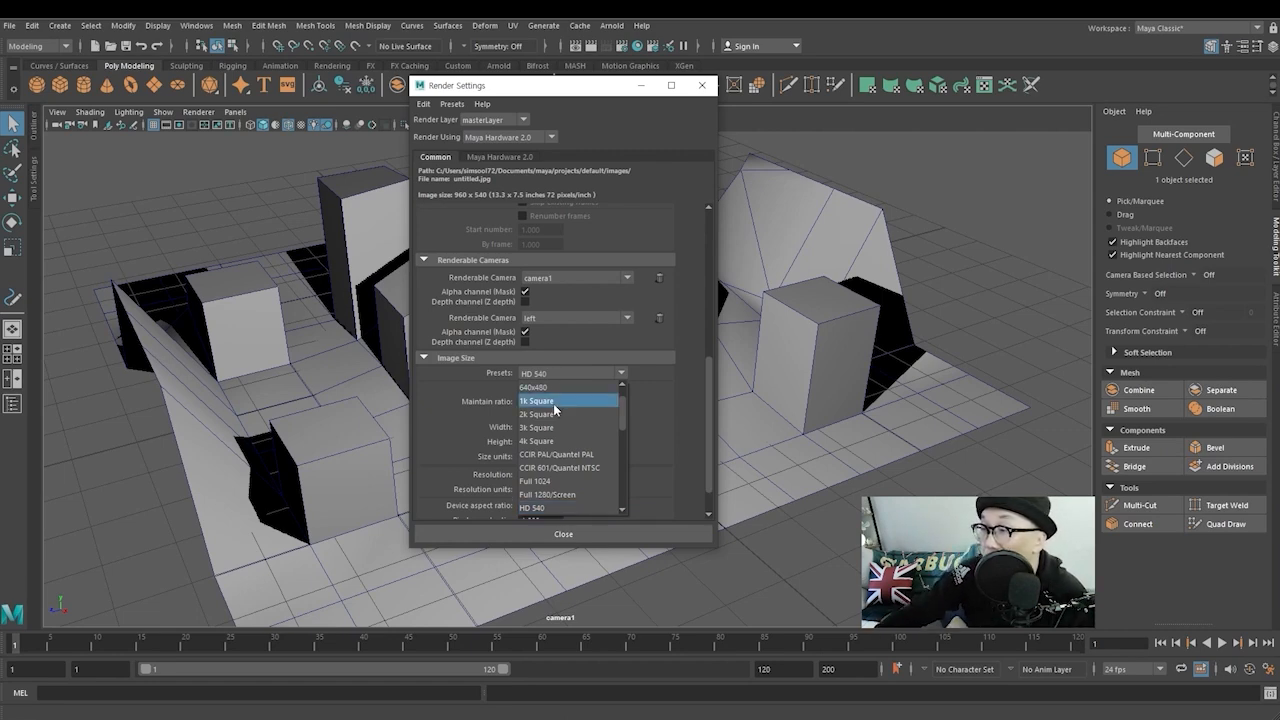
click(555, 402)
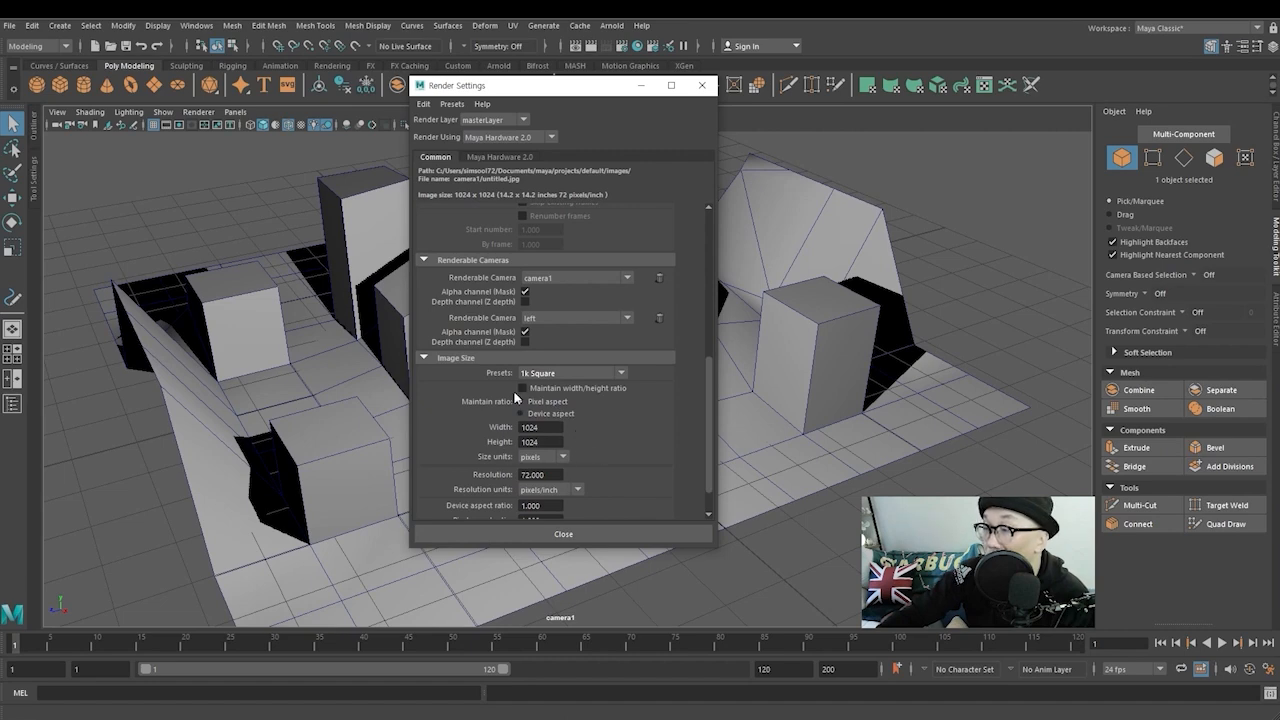
click(575, 374)
click(554, 415)
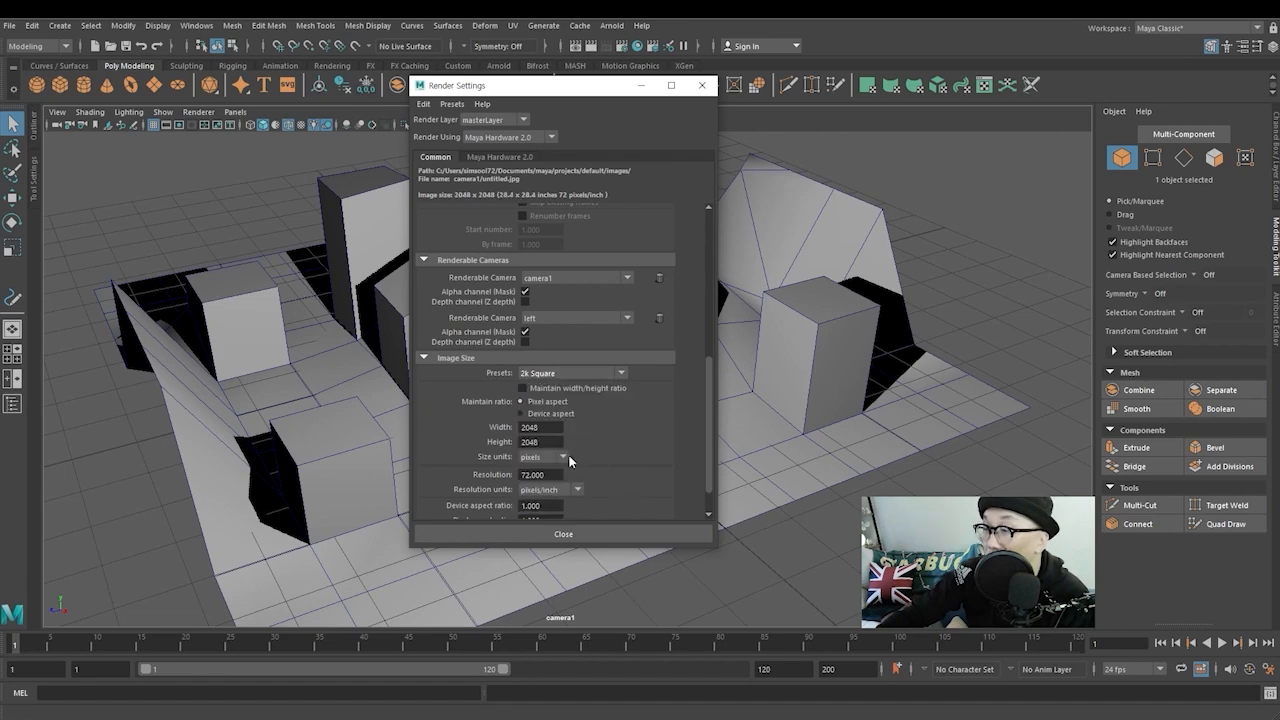
click(579, 373)
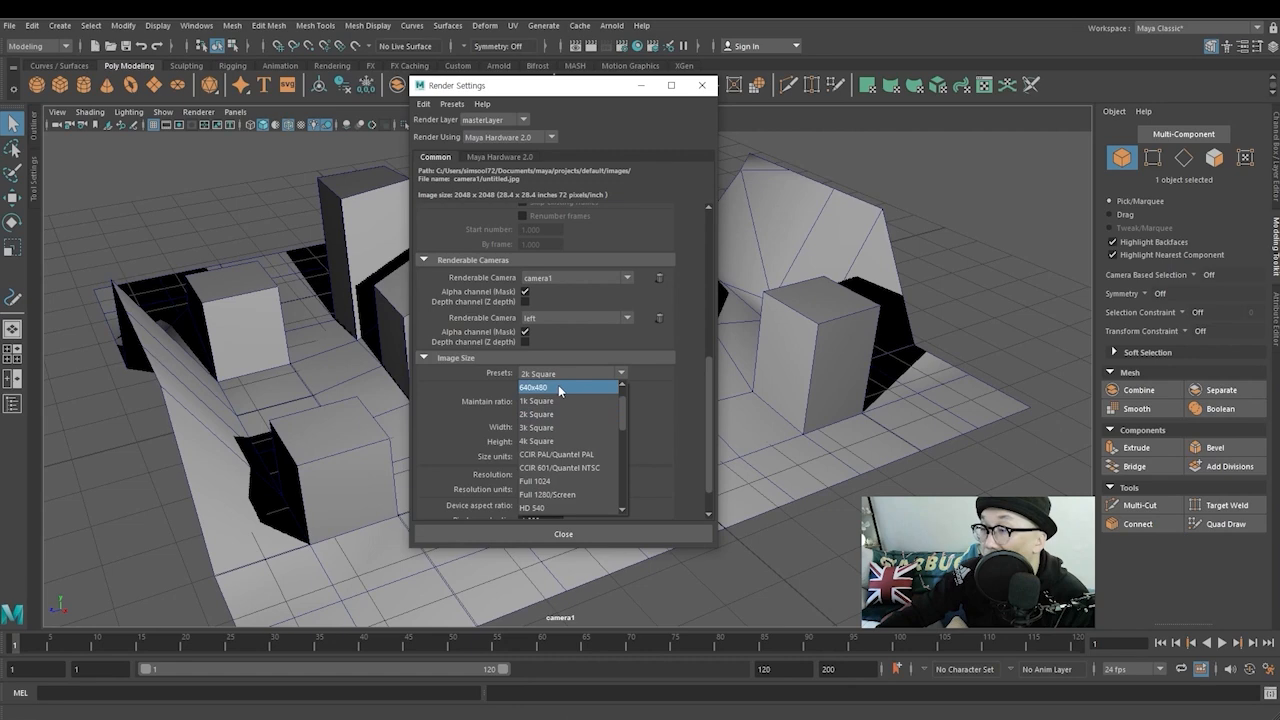
click(558, 386)
scroll(441, 455, down, 2)
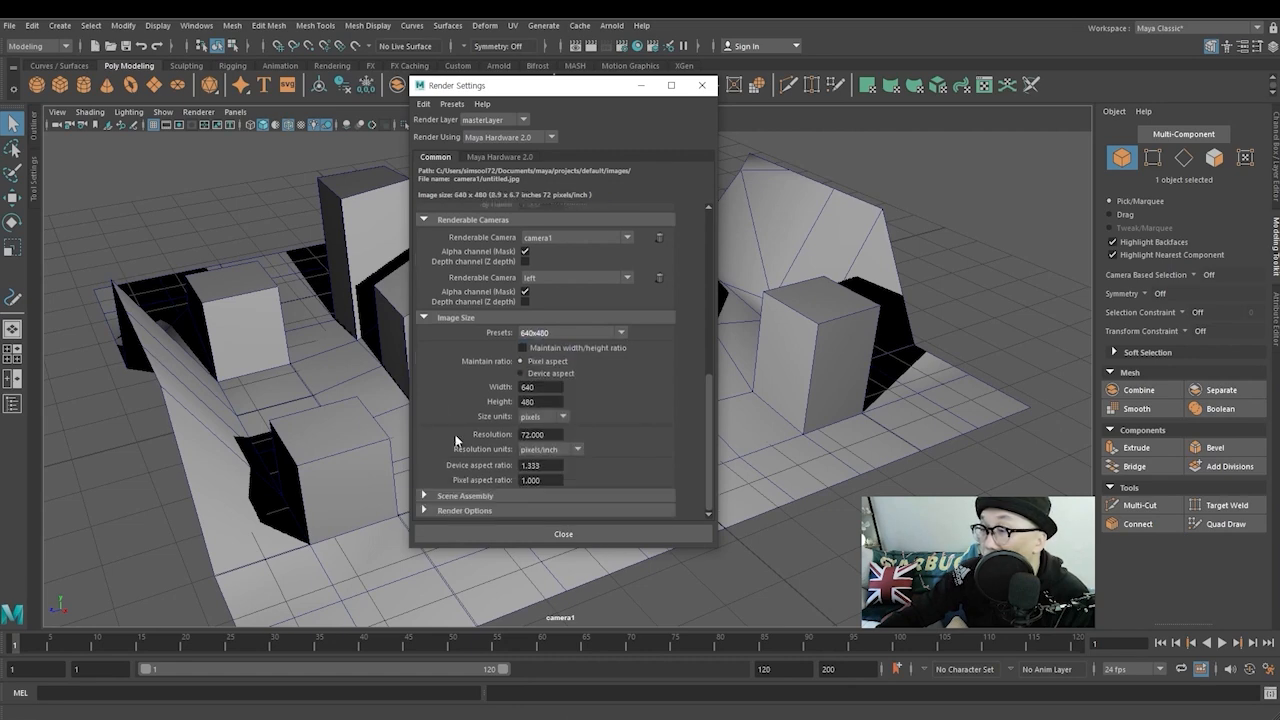
click(556, 333)
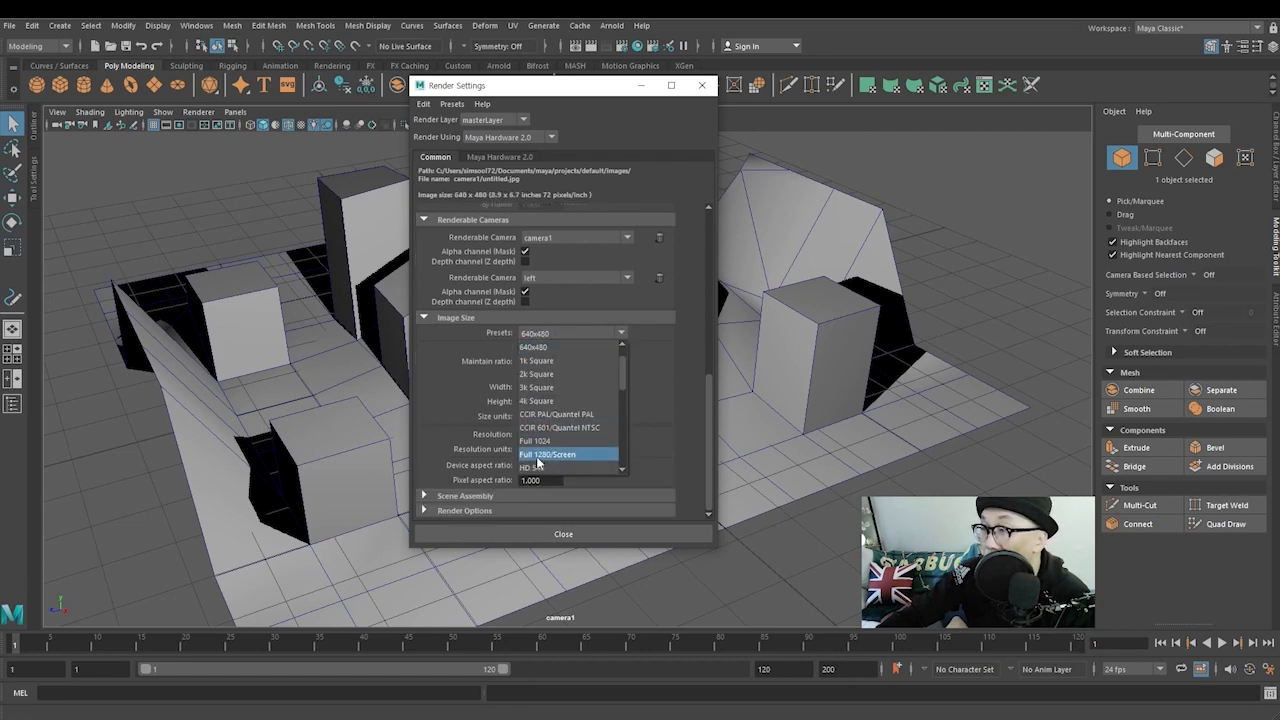
click(564, 457)
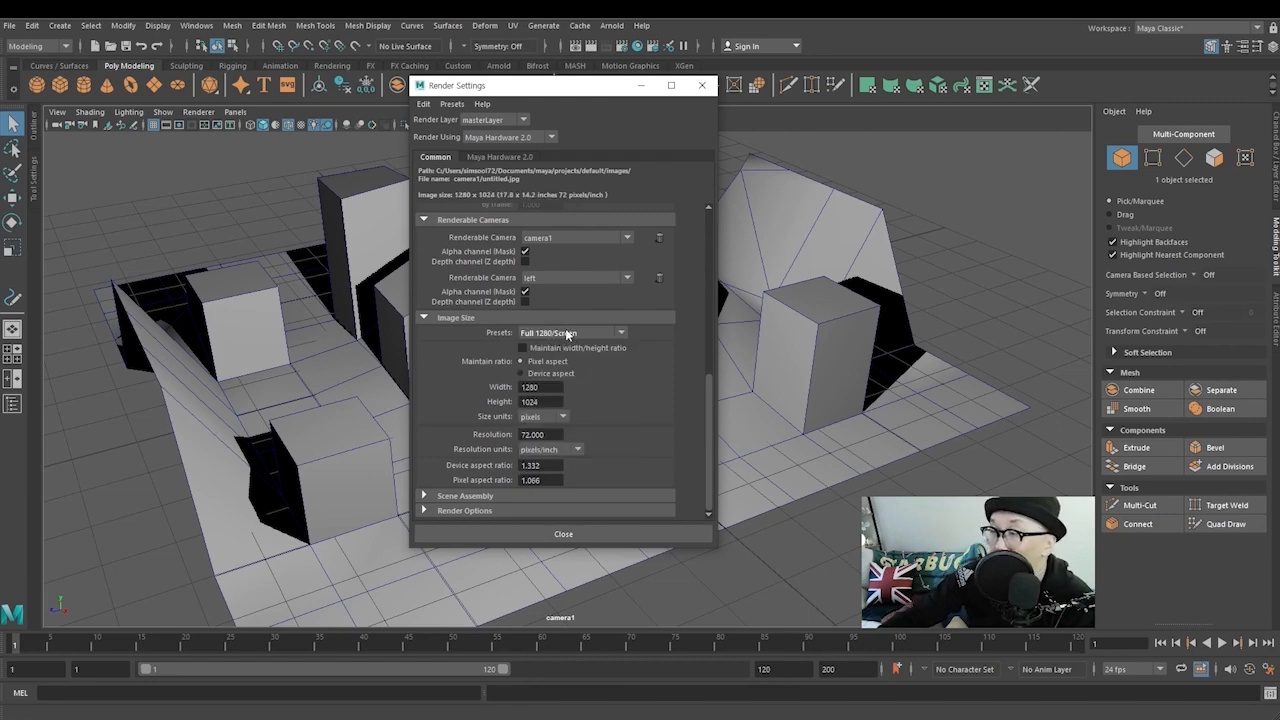
Set the render image size to a width of 1920 and a height of 1080 pixels
drag(547, 387, 447, 399)
text(19)
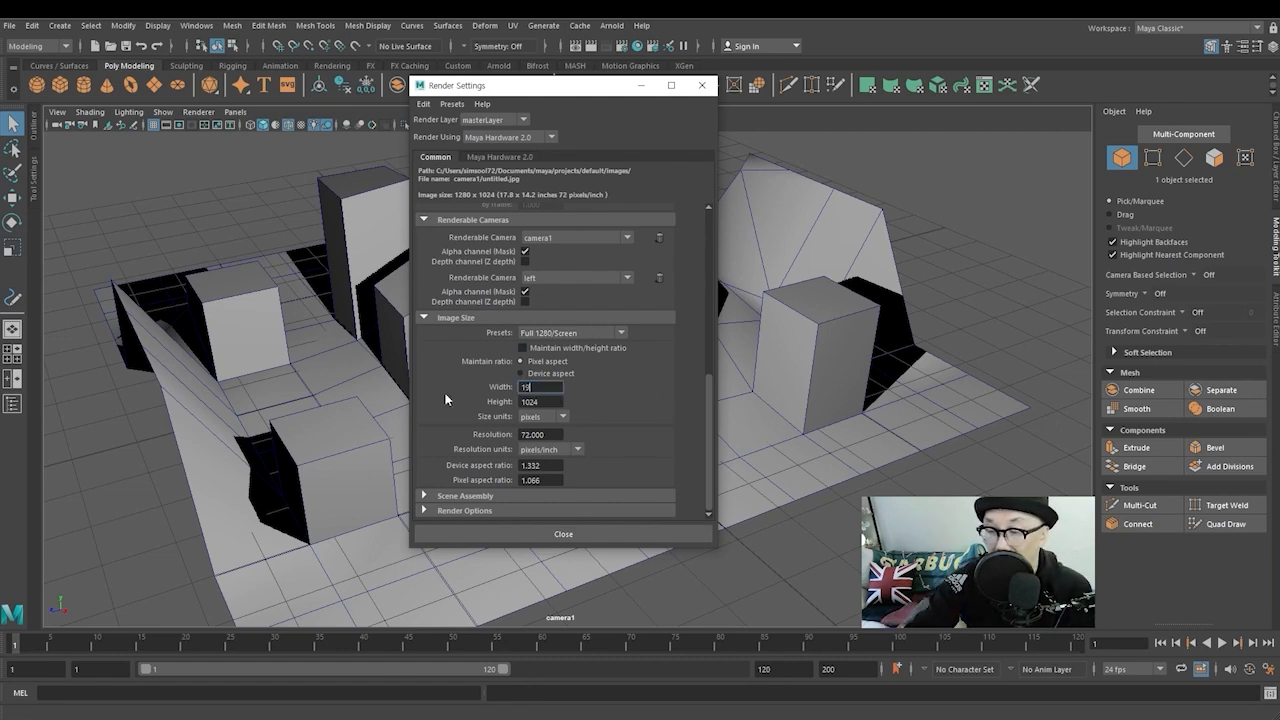
key(Tab)
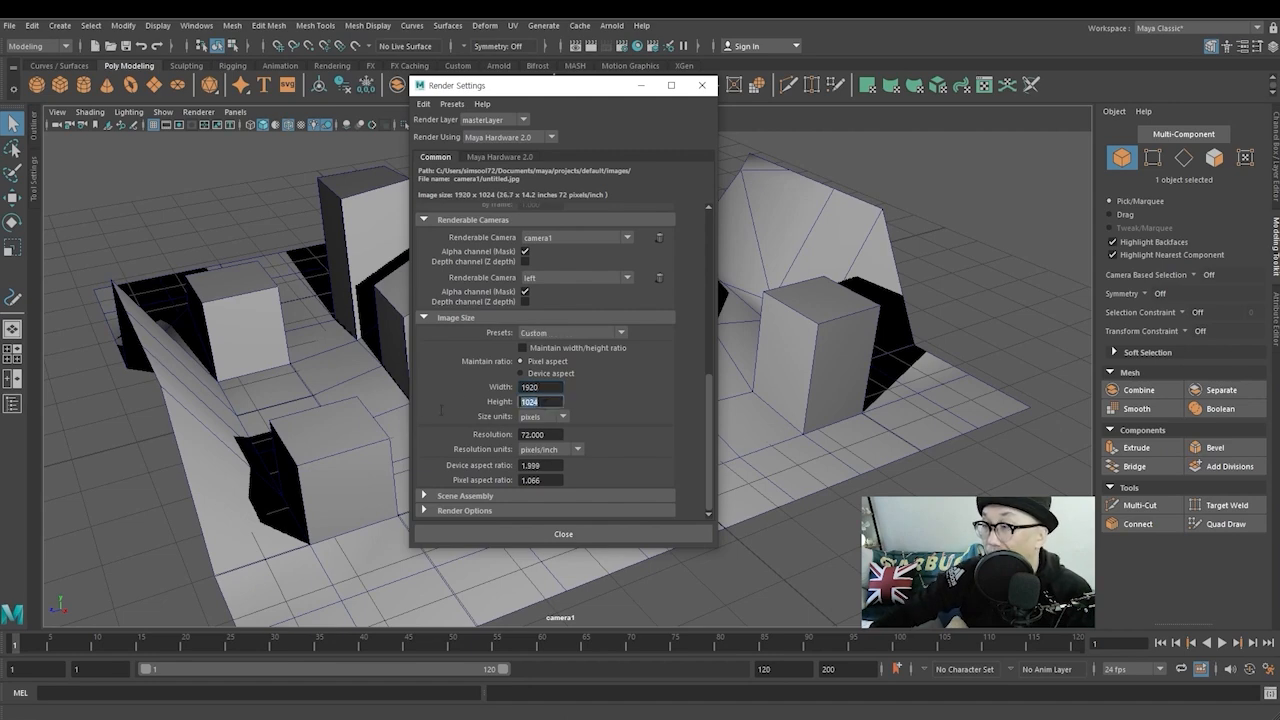
text(1)
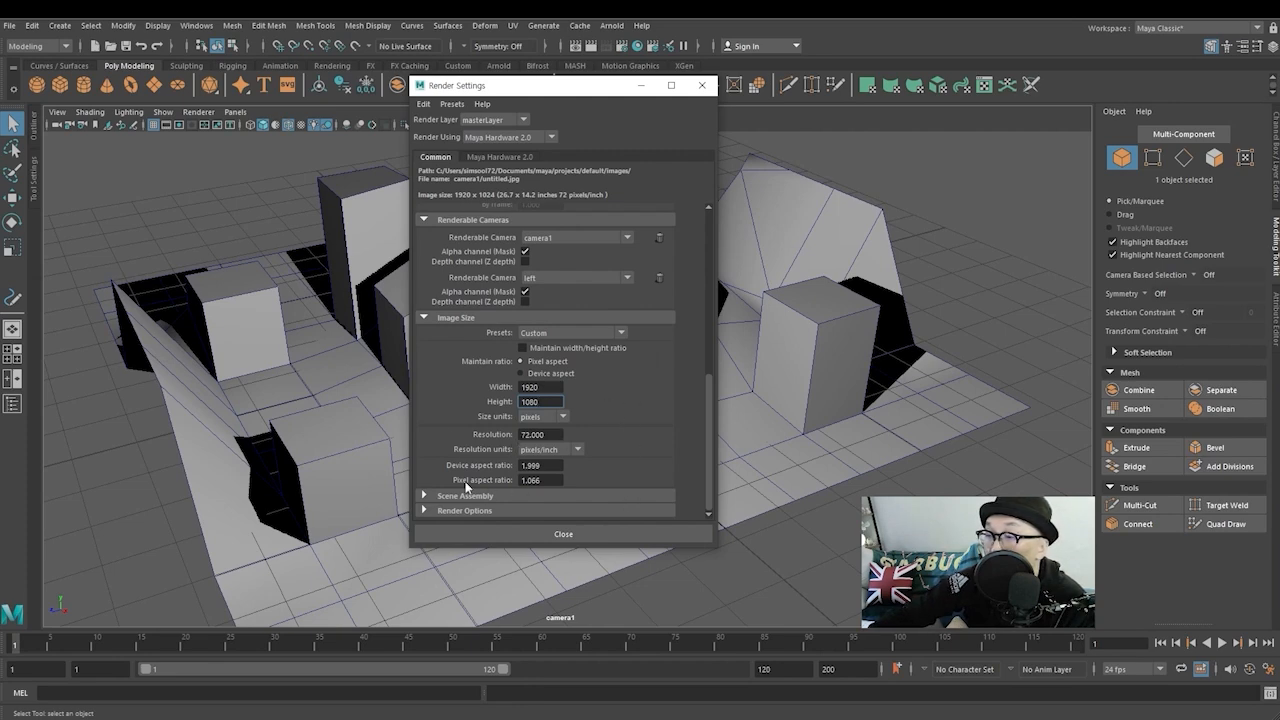
Look through the image size presets, apply HD 1080 and close Render Settings
click(545, 336)
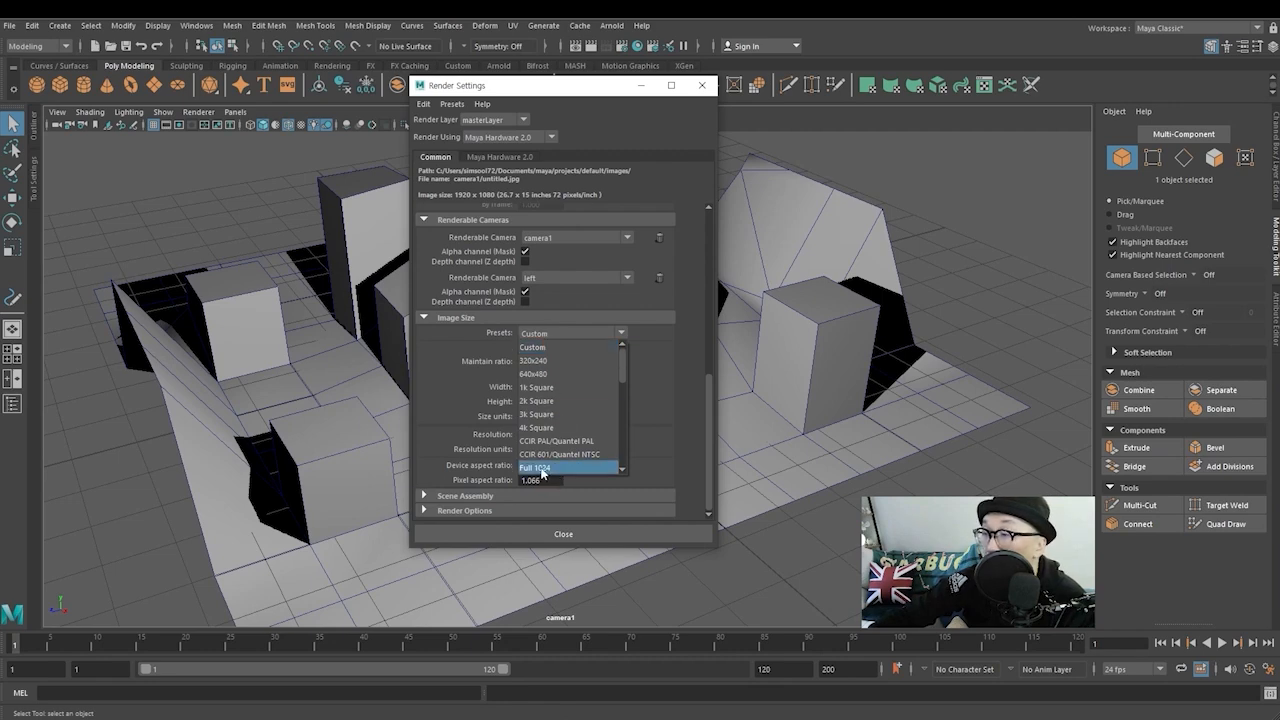
scroll(627, 391, down, 3)
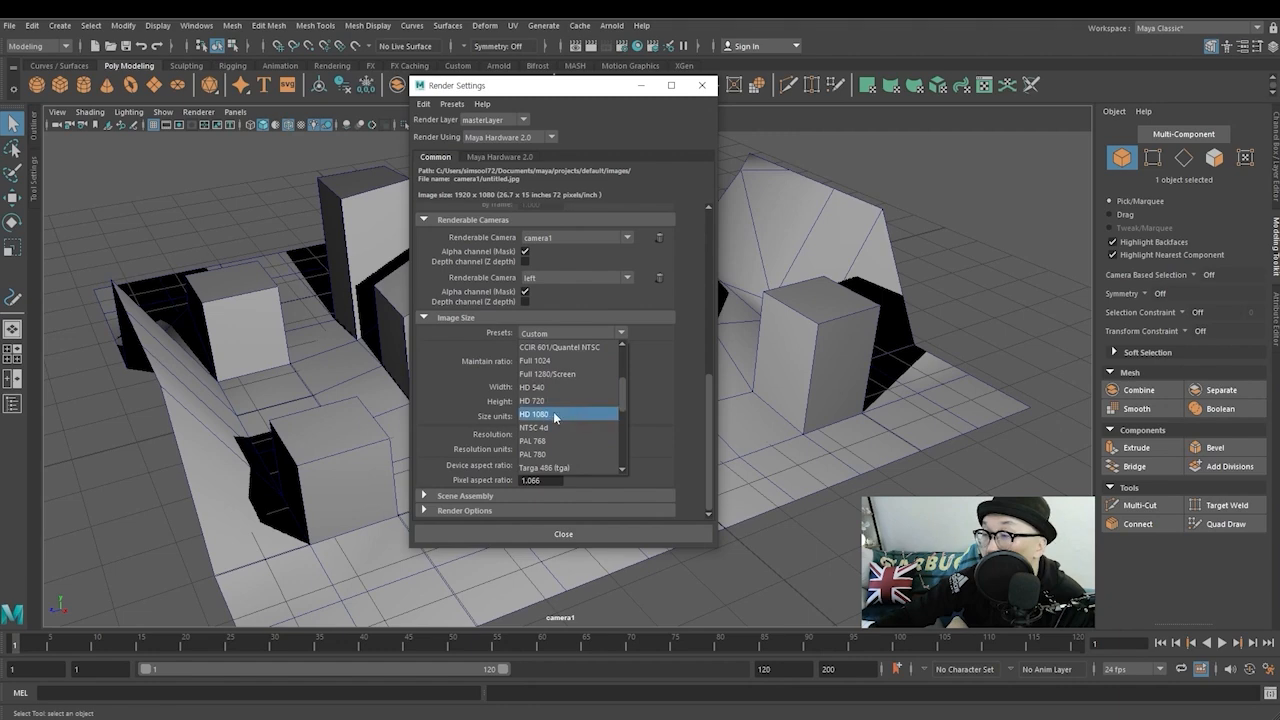
scroll(570, 450, down, 7)
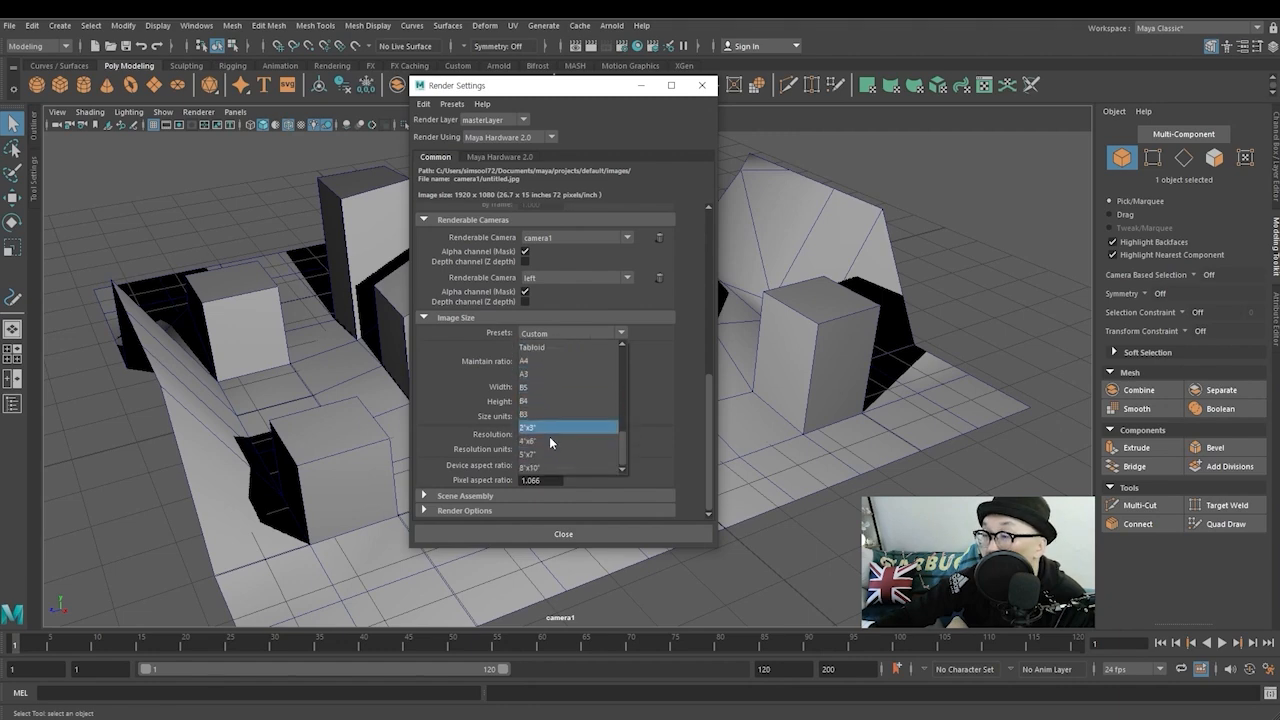
scroll(550, 448, up, 3)
scroll(550, 448, up, 1)
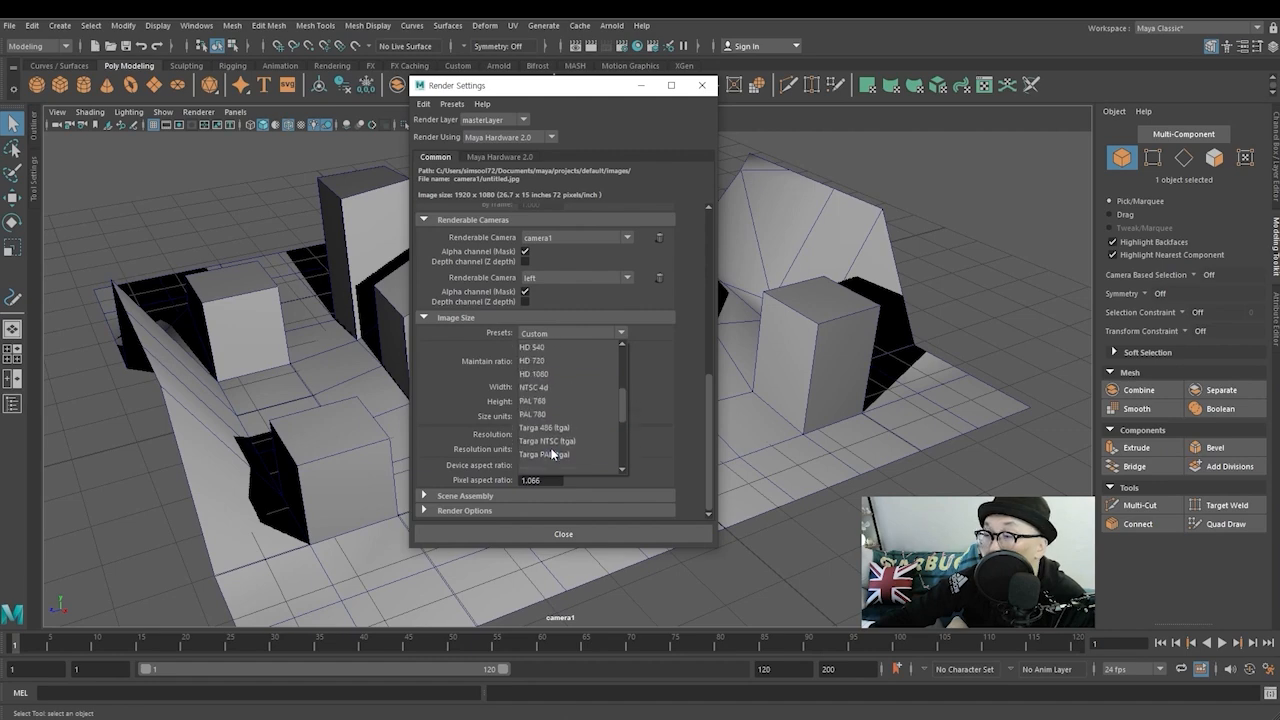
click(545, 374)
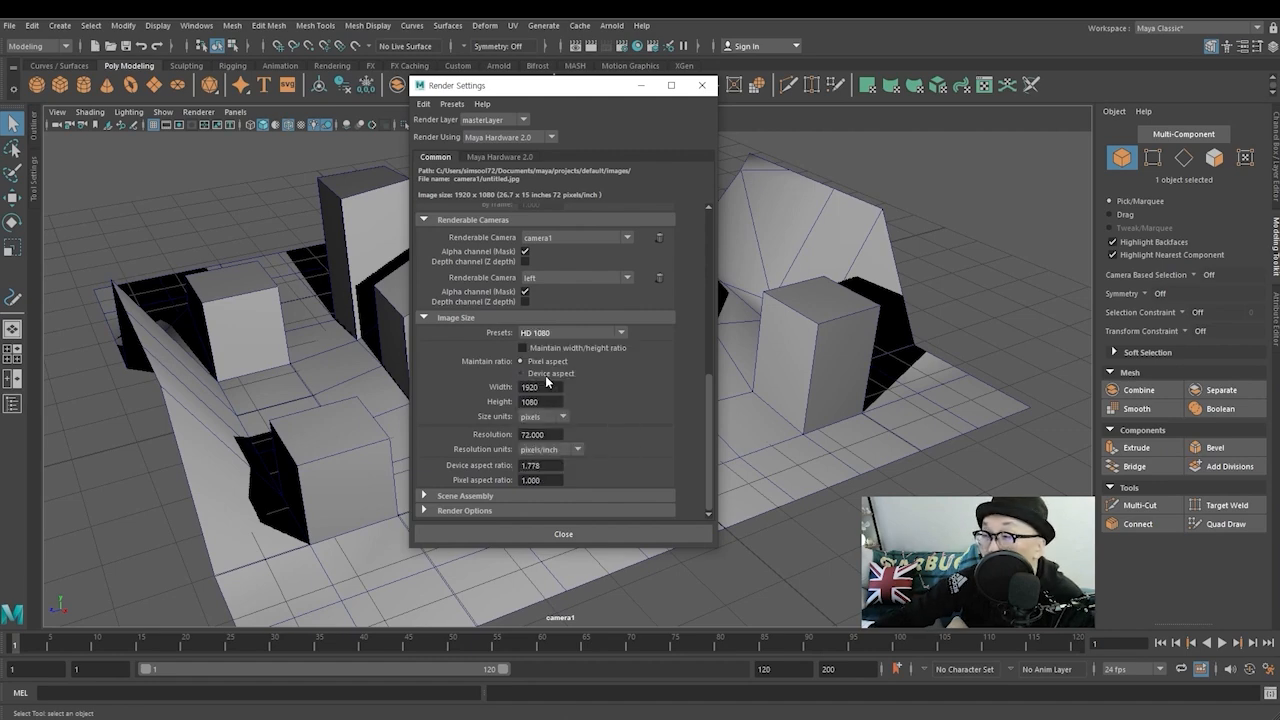
click(566, 534)
Render the current frame from camera1, check the whole image in Render View and close it
click(590, 46)
drag(786, 129, 661, 18)
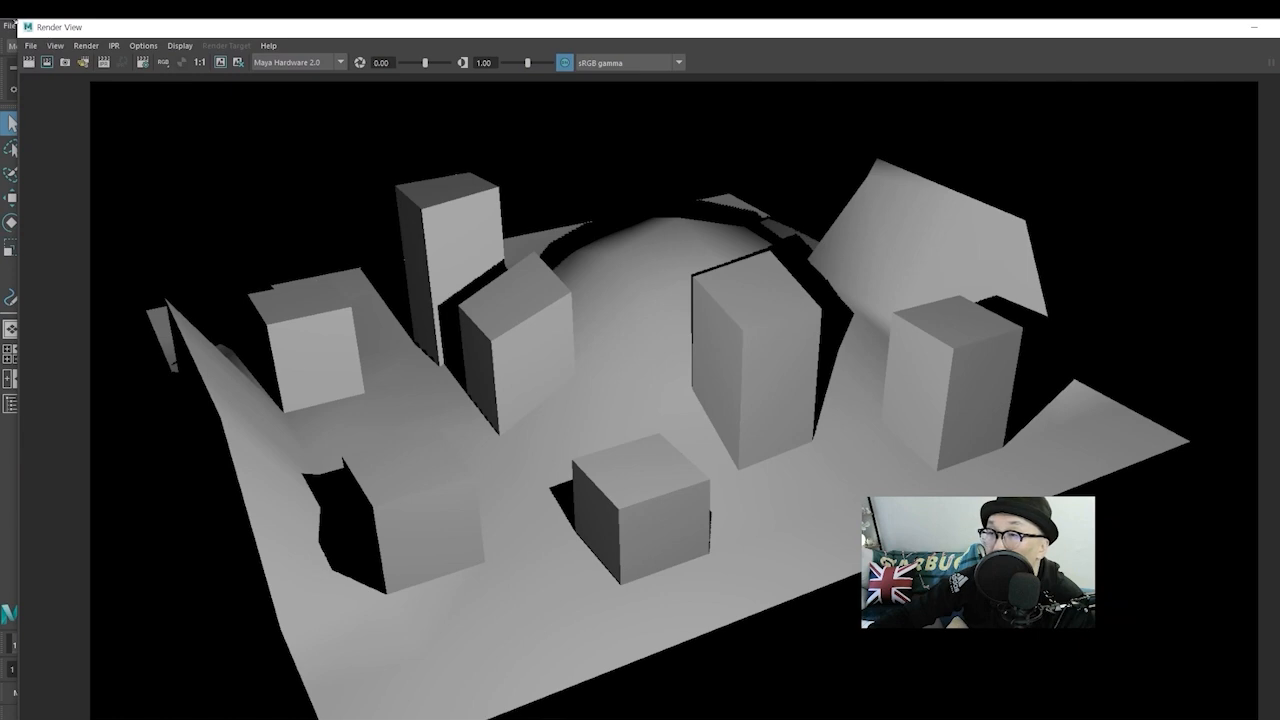
drag(435, 27, 435, 232)
drag(747, 232, 543, 65)
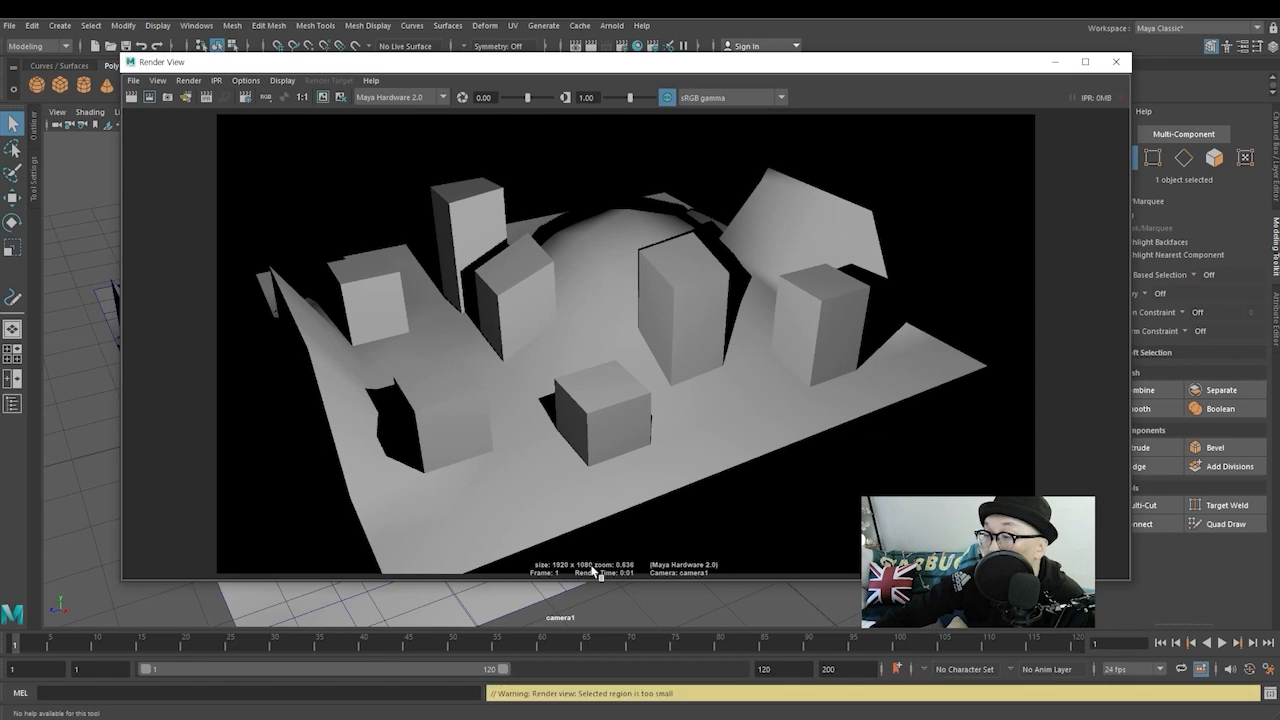
click(678, 516)
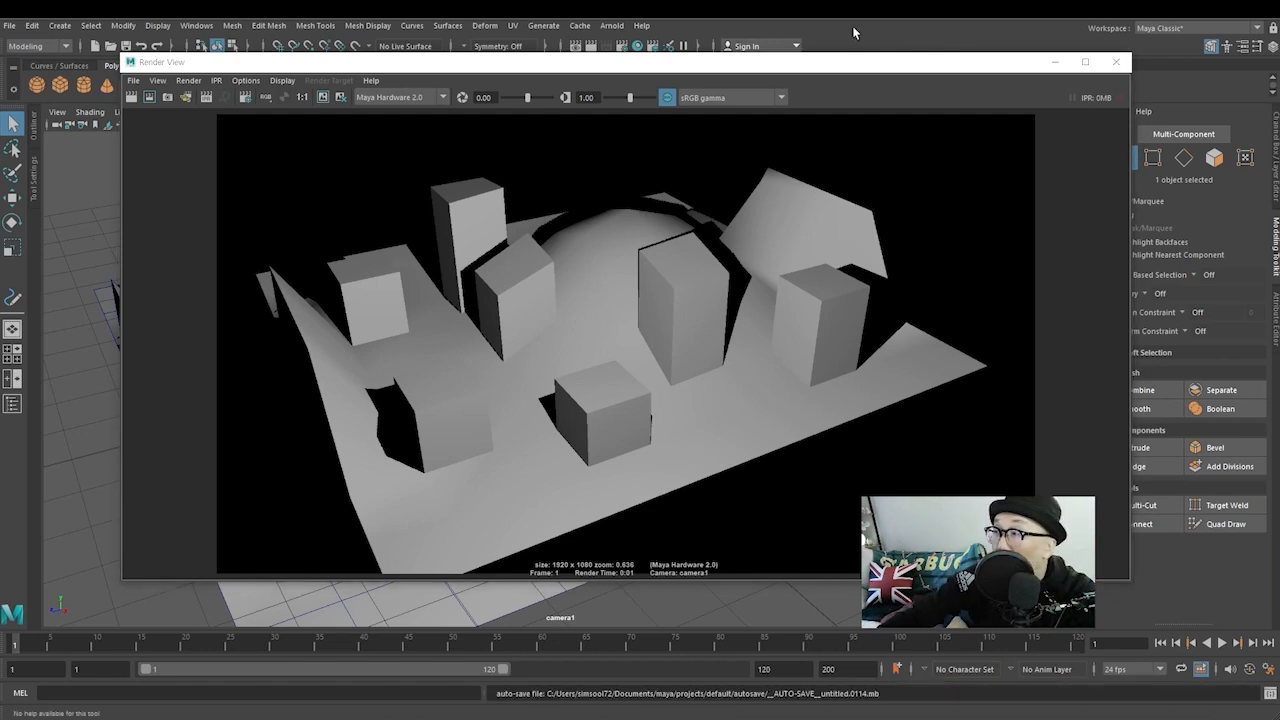
click(1116, 61)
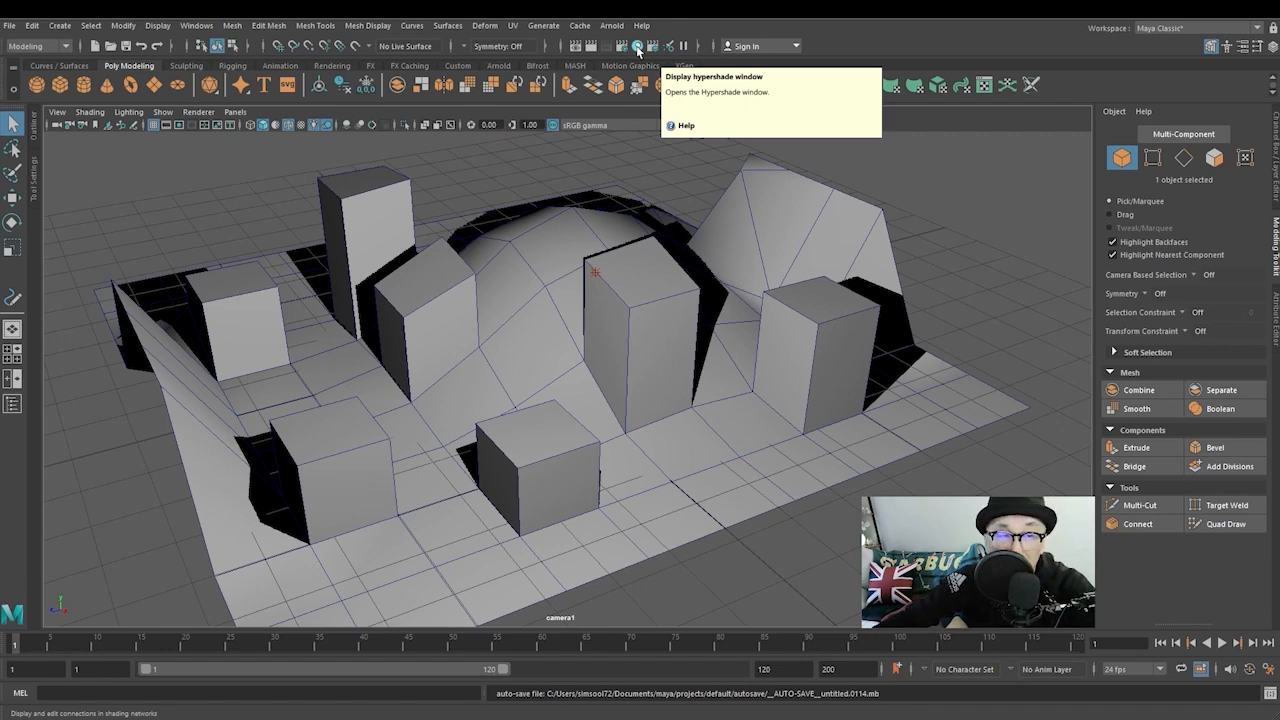
Open Hypershade, move it clear of part of the scene and inspect the terrain mesh's lambert1 material
click(638, 48)
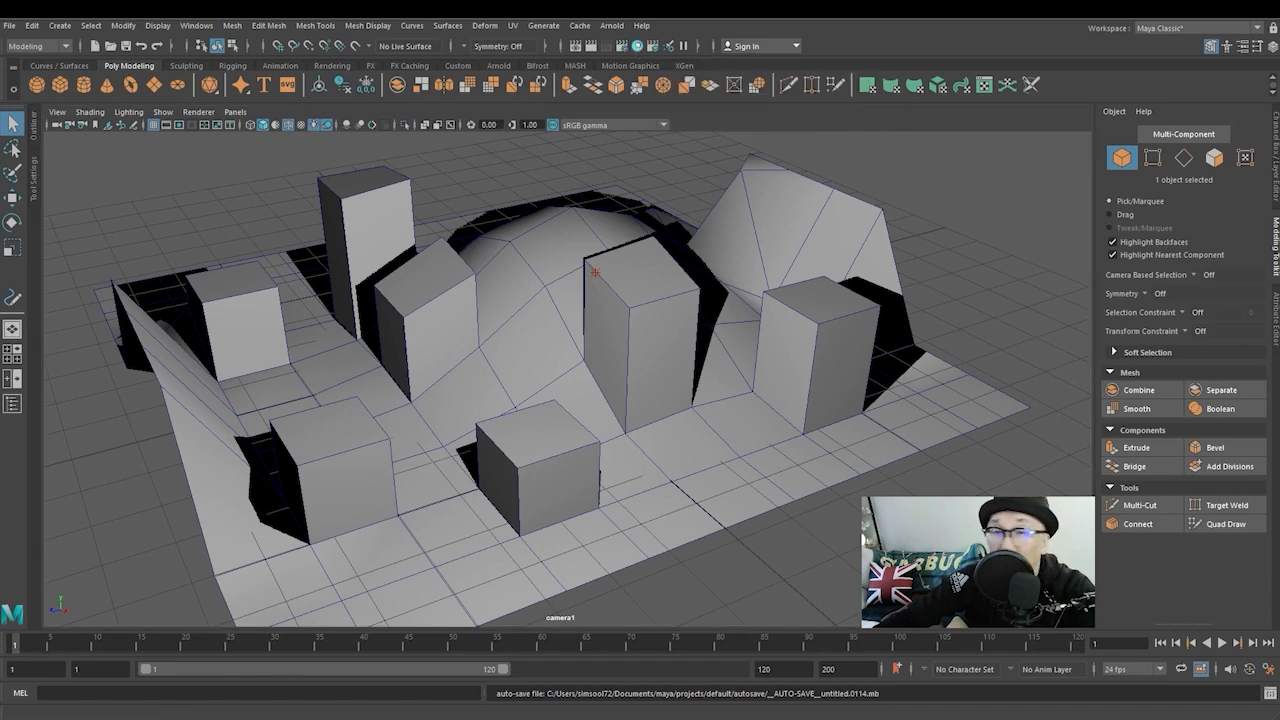
drag(0, 48, 653, 57)
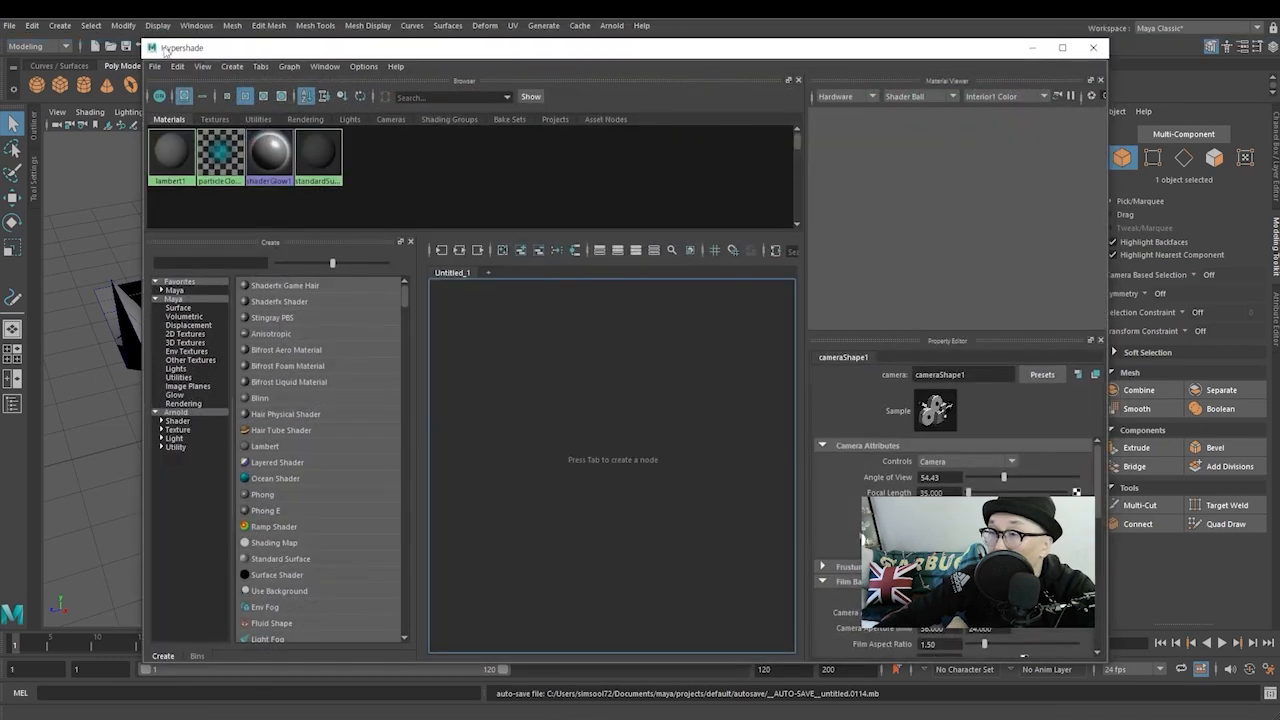
drag(225, 41, 380, 111)
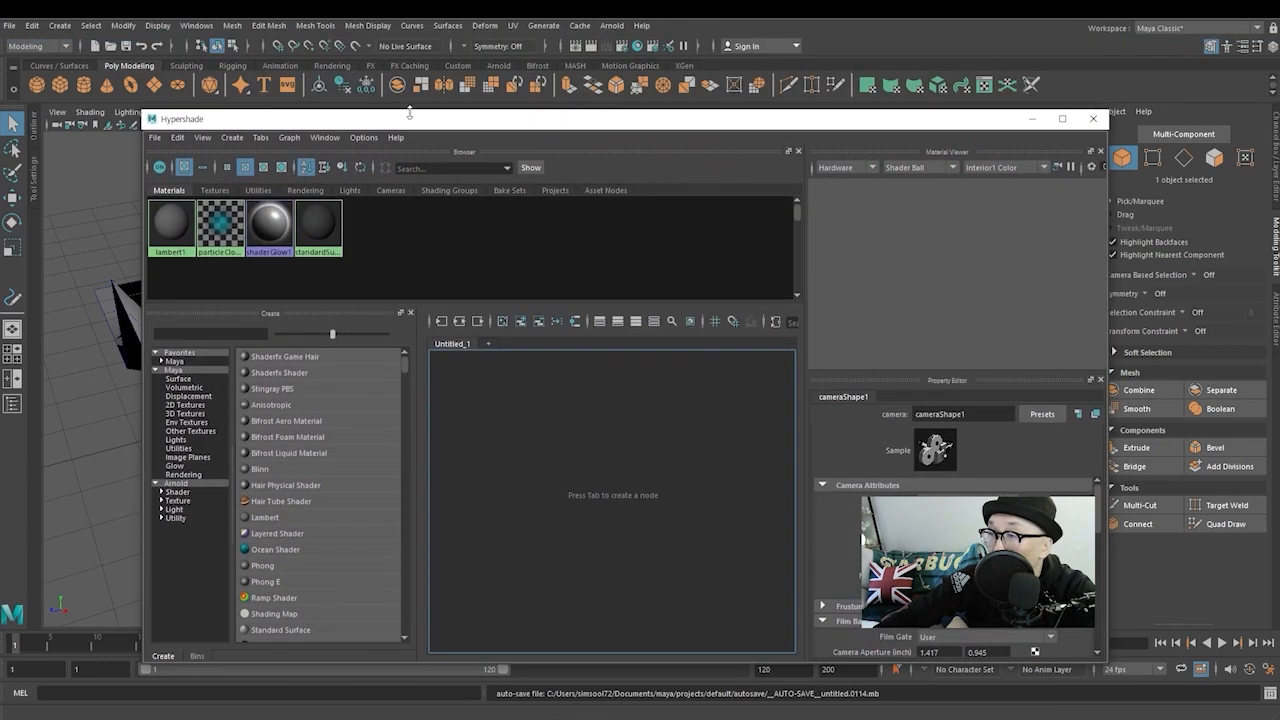
drag(498, 118, 484, 75)
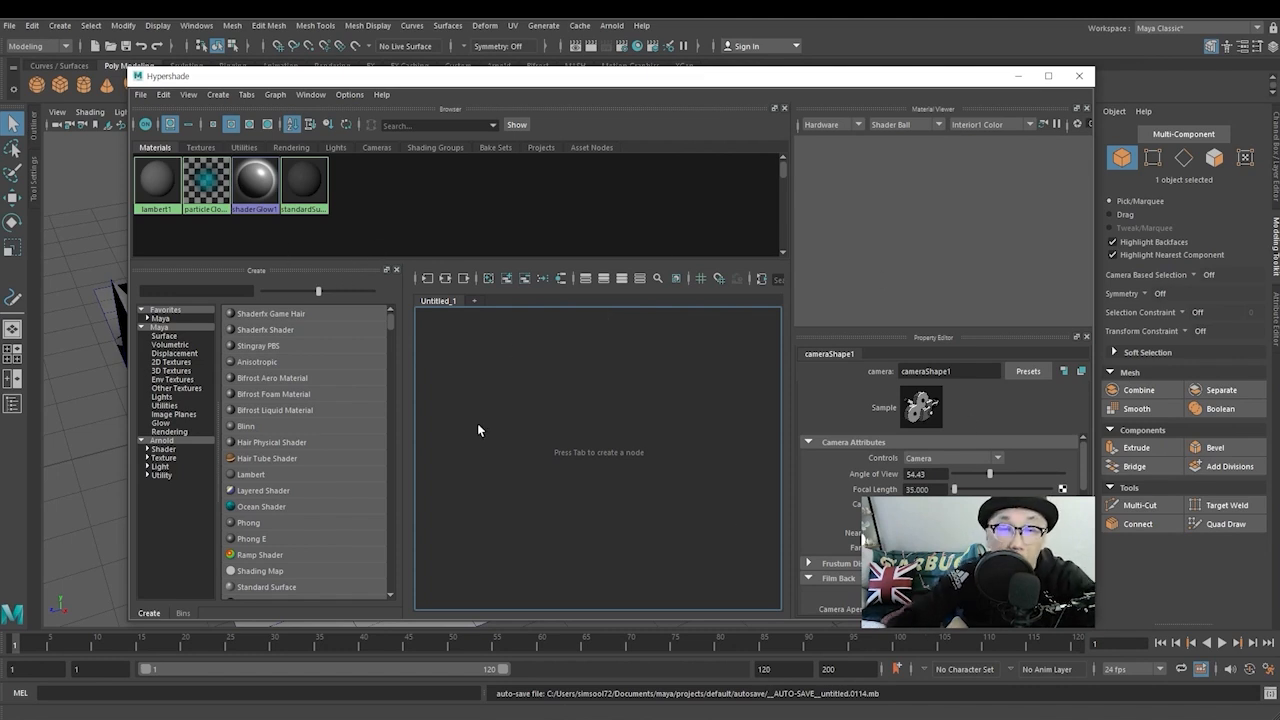
drag(578, 80, 730, 84)
click(212, 415)
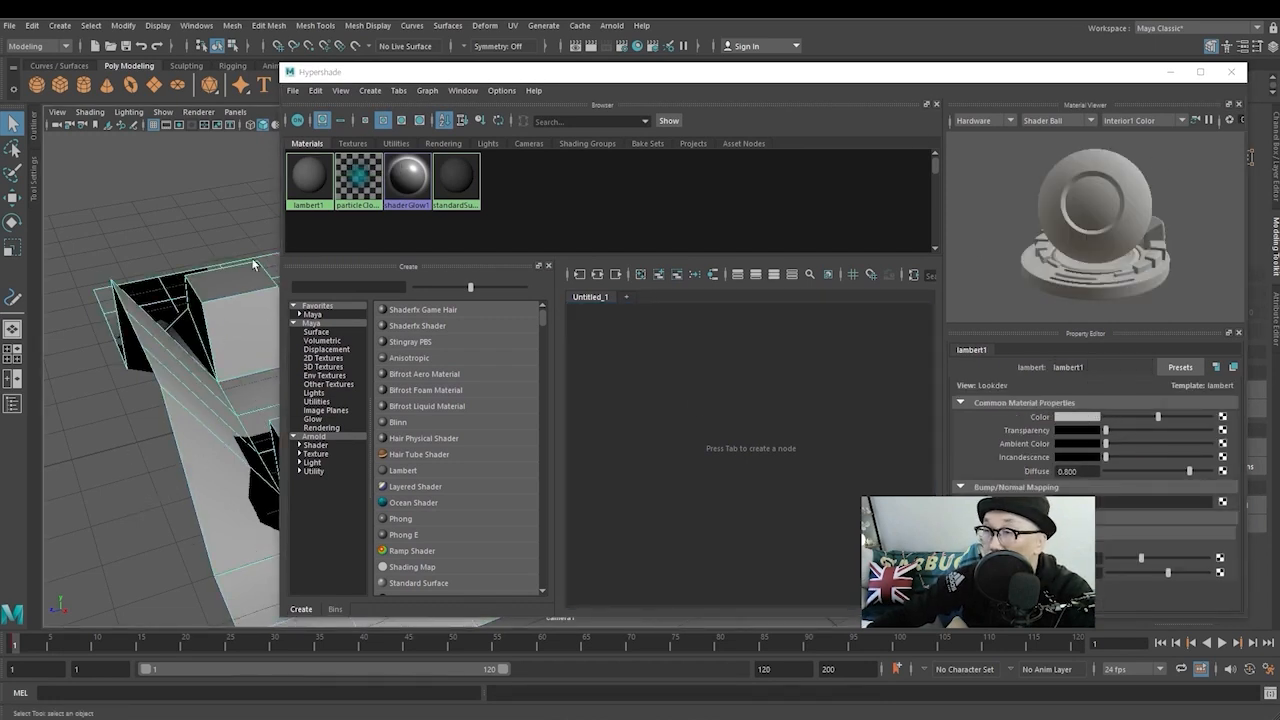
click(316, 179)
click(188, 395)
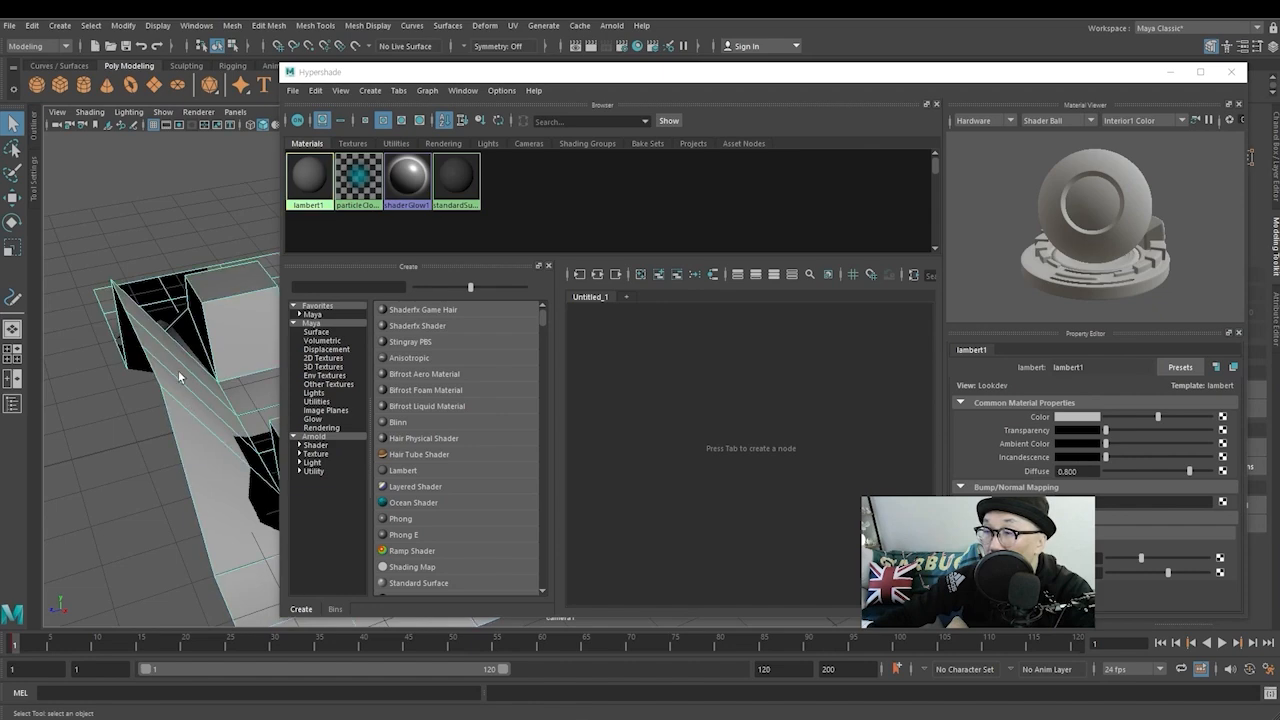
Create a Blinn material in Hypershade and set its color to a bright orange
click(405, 421)
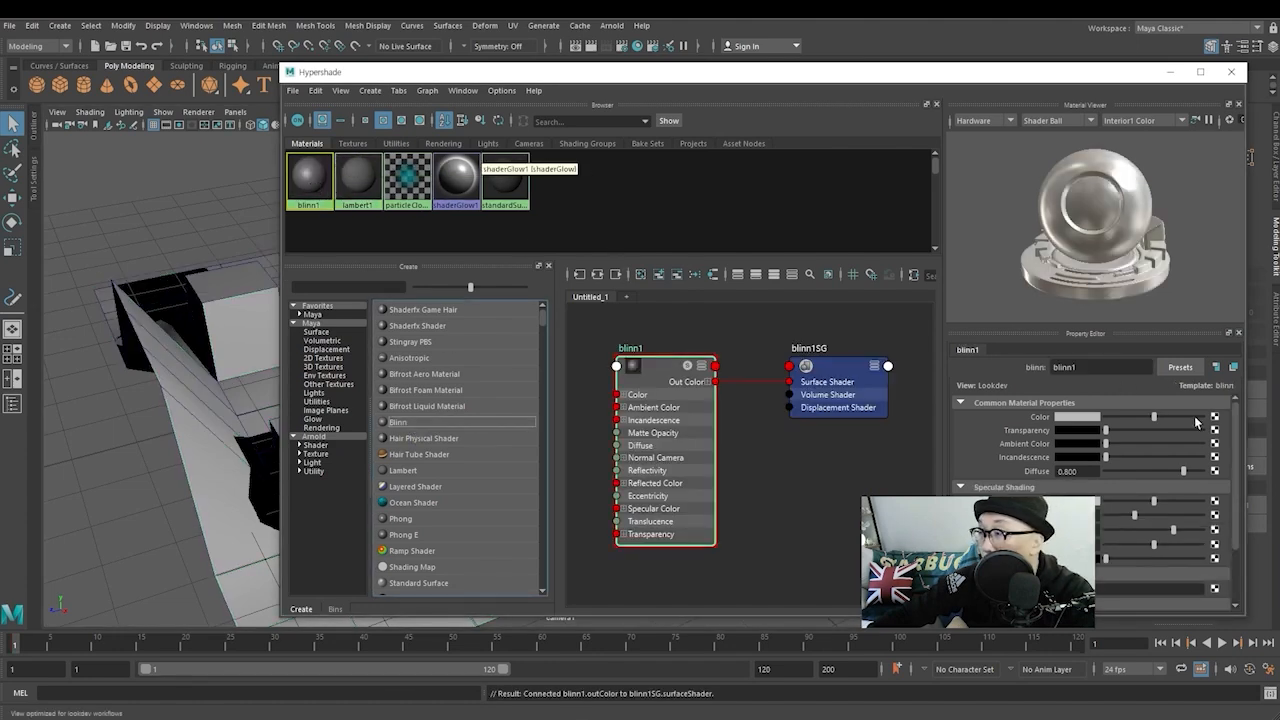
click(1069, 420)
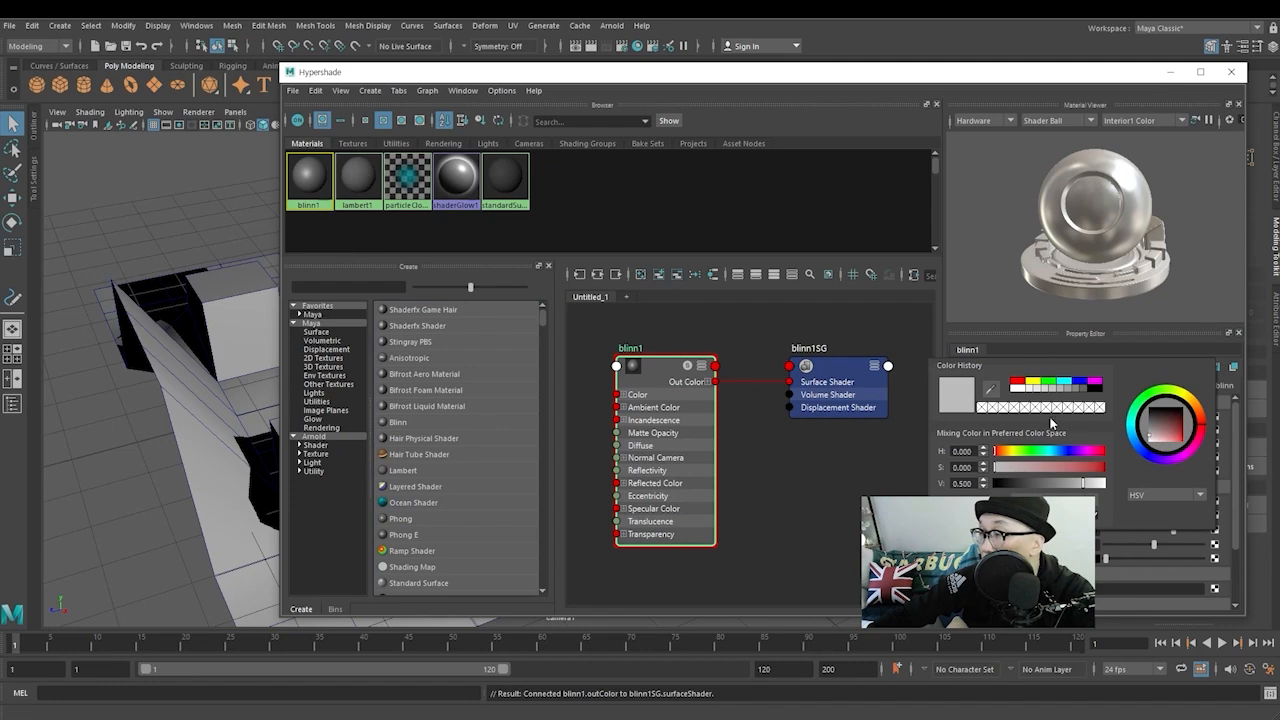
drag(1026, 456, 1122, 469)
click(1098, 483)
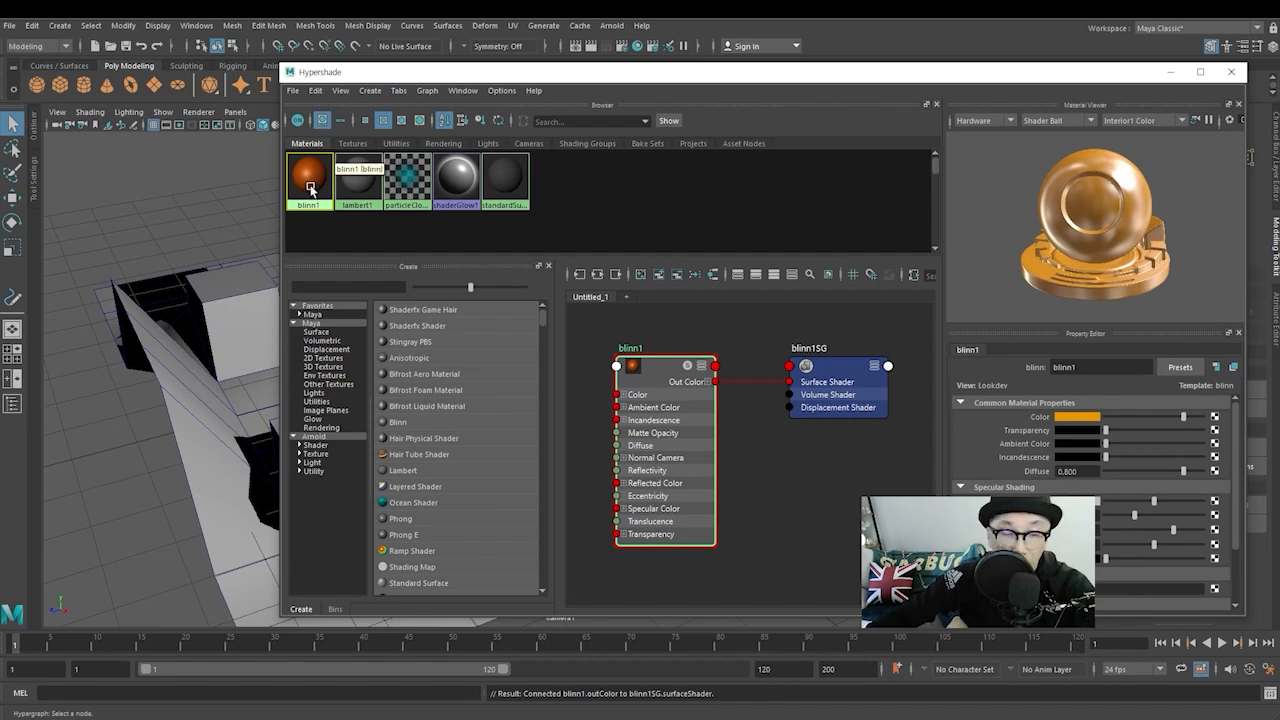
Try to assign the orange Blinn material to the current selection, with Hypershade moved further off the scene
right_click(311, 189)
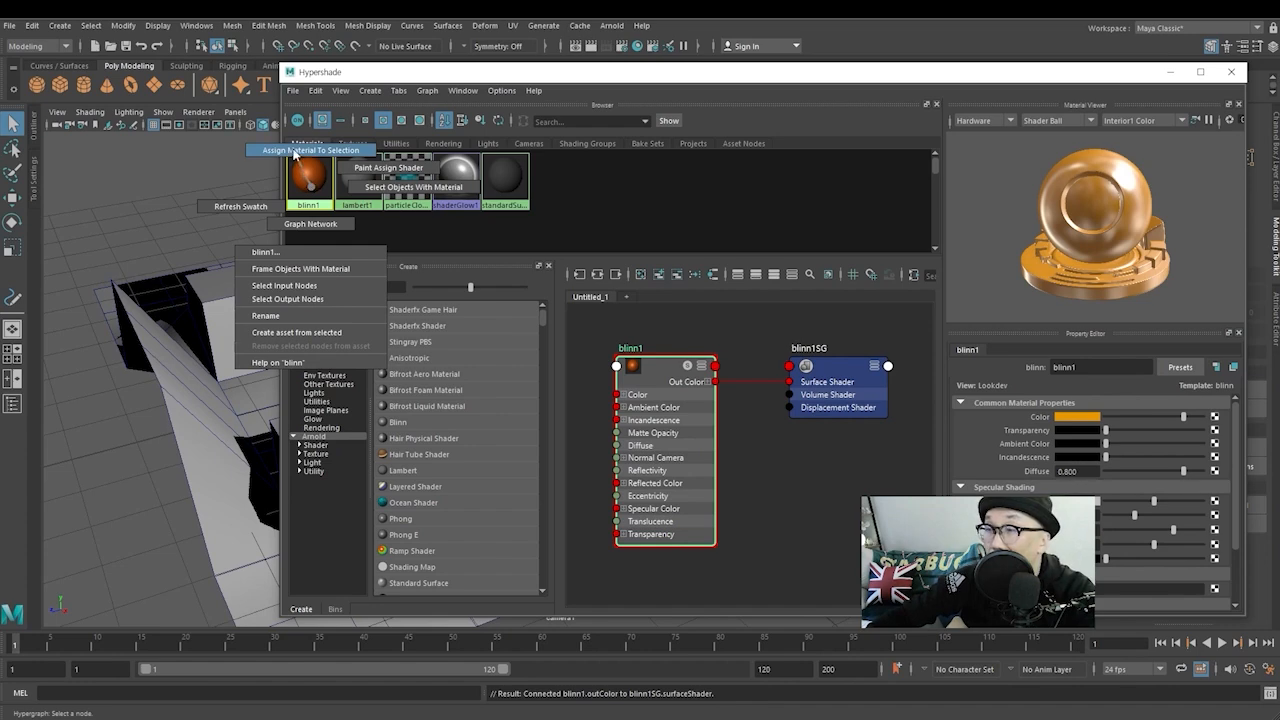
click(294, 151)
drag(420, 72, 593, 57)
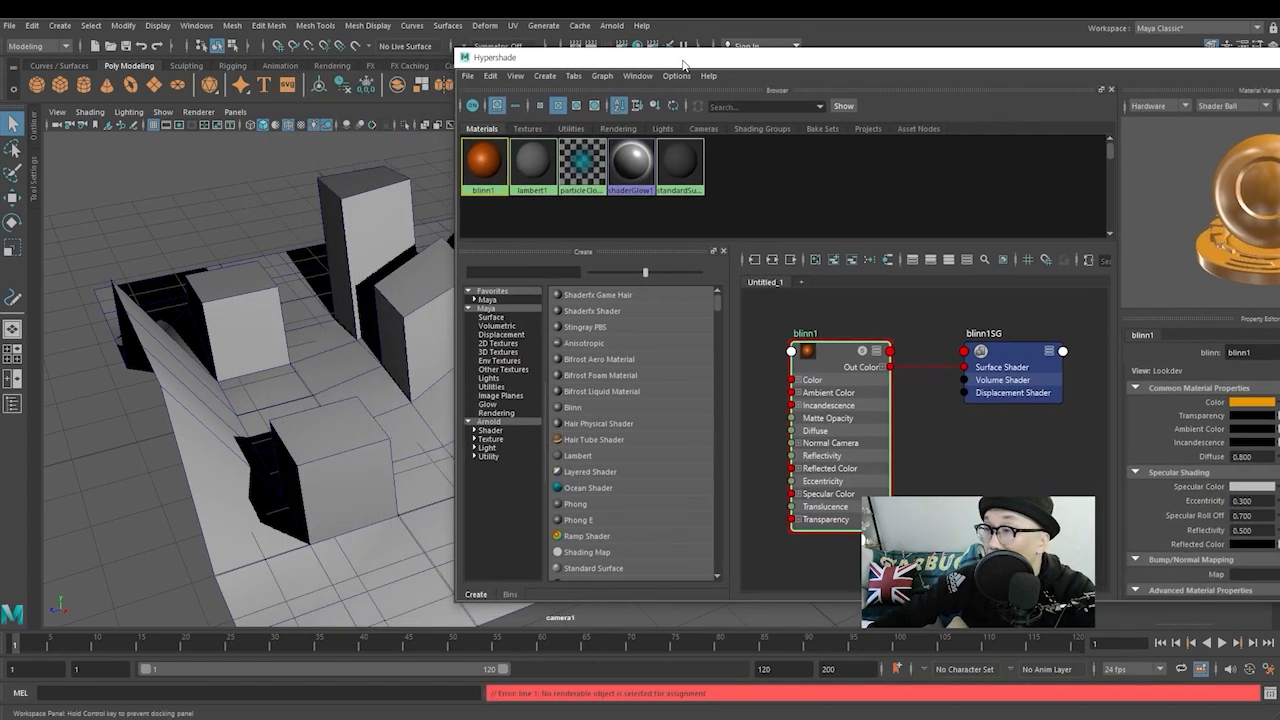
Select the terrain-and-blocks mesh, assign the orange Blinn material to it and close Hypershade
click(13, 124)
click(220, 291)
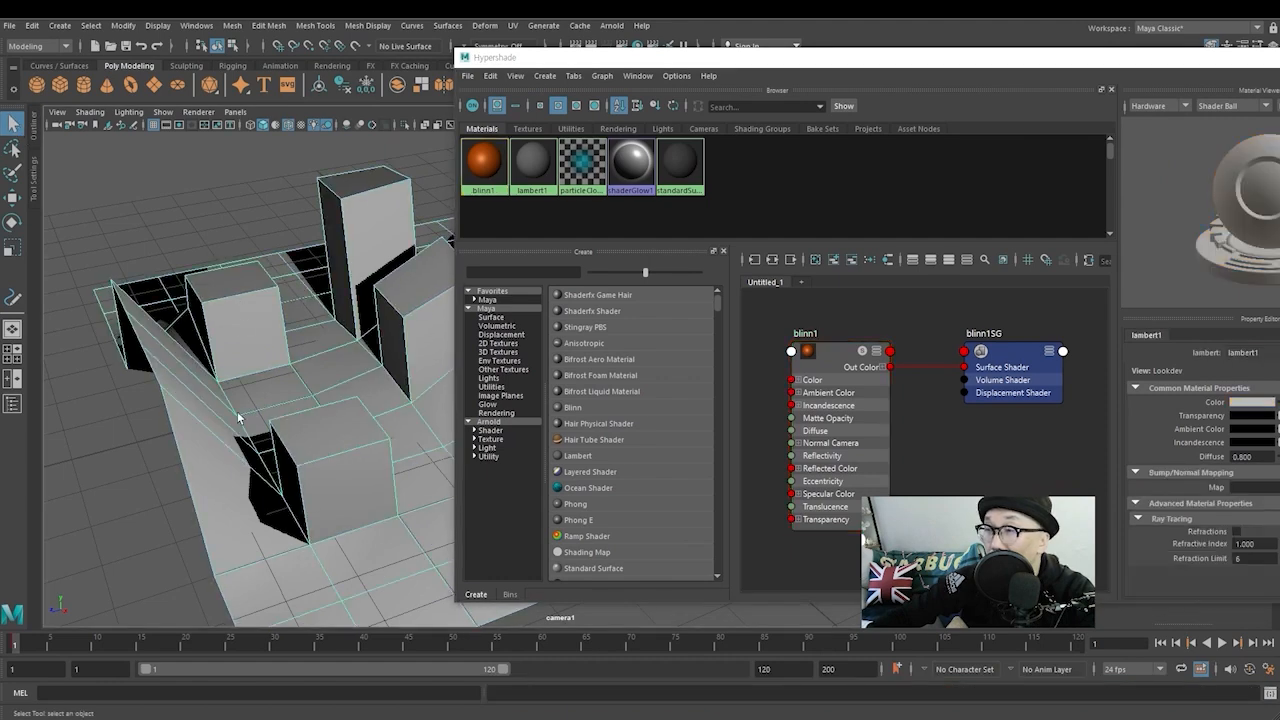
right_drag(497, 168, 480, 130)
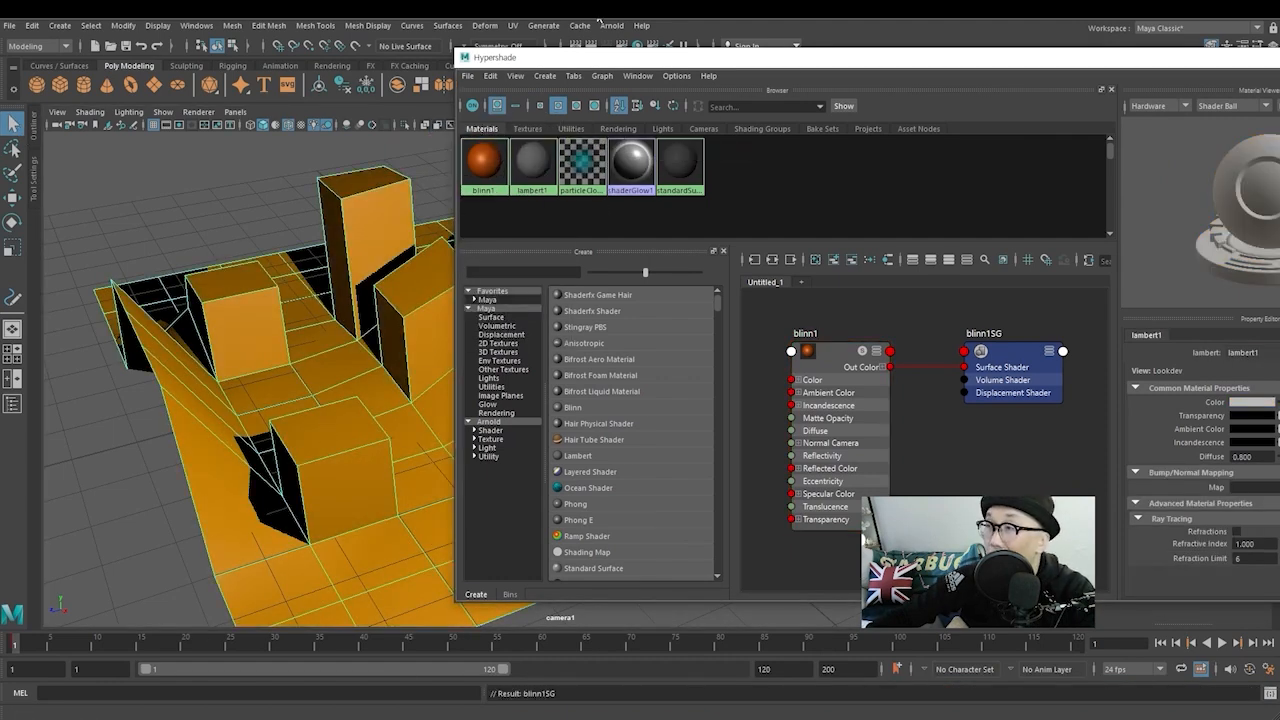
drag(949, 64, 852, 95)
click(1083, 87)
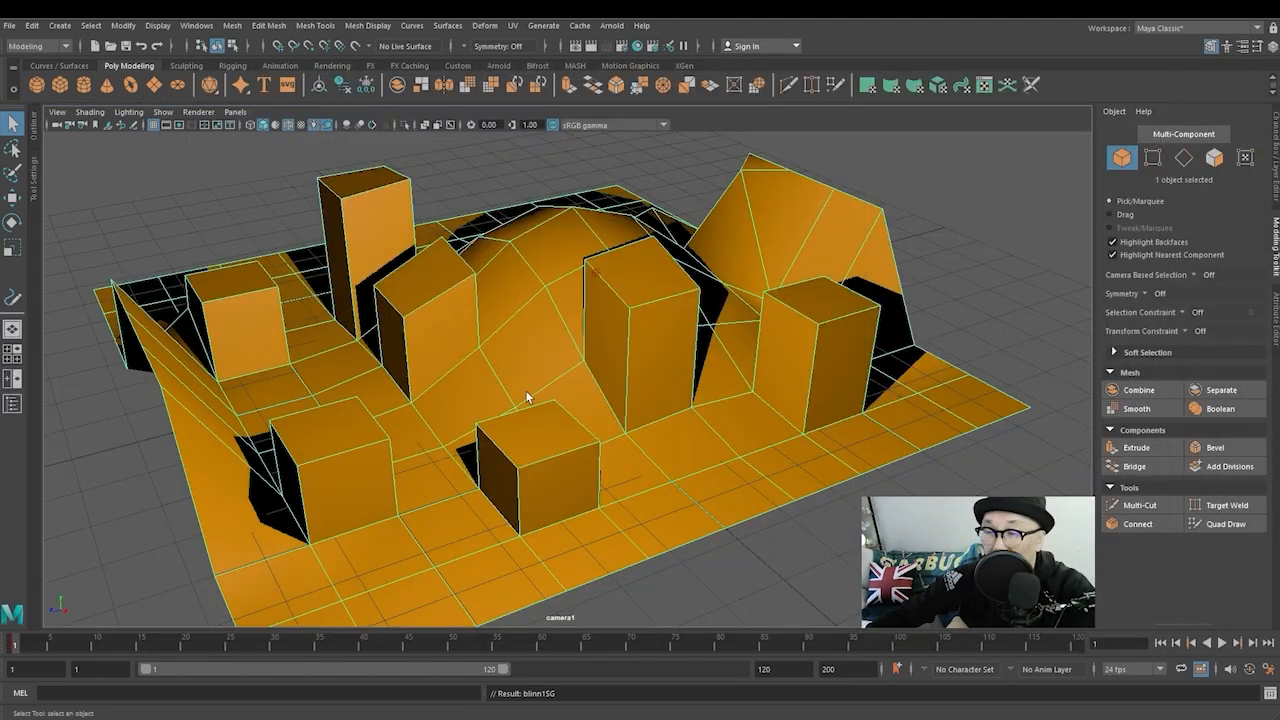
Orbit camera1 to another side of the orange terrain and render the frame
alt+drag(634, 460, 487, 440)
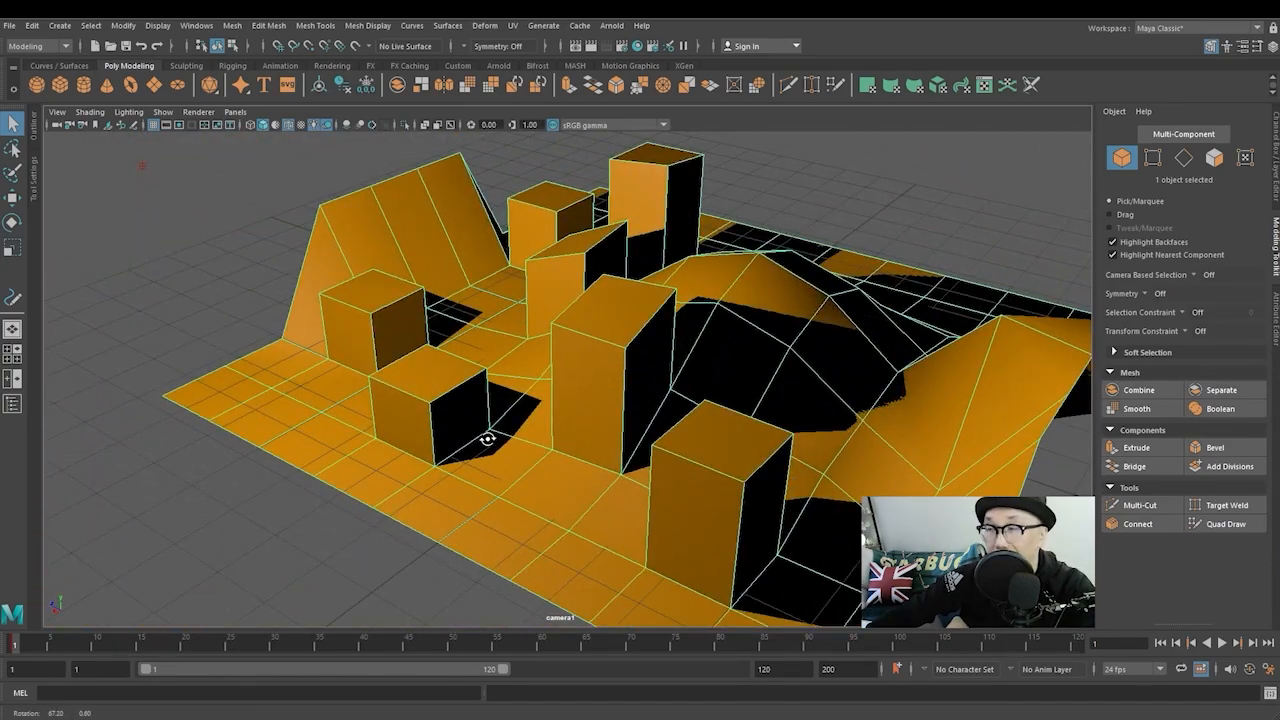
click(597, 46)
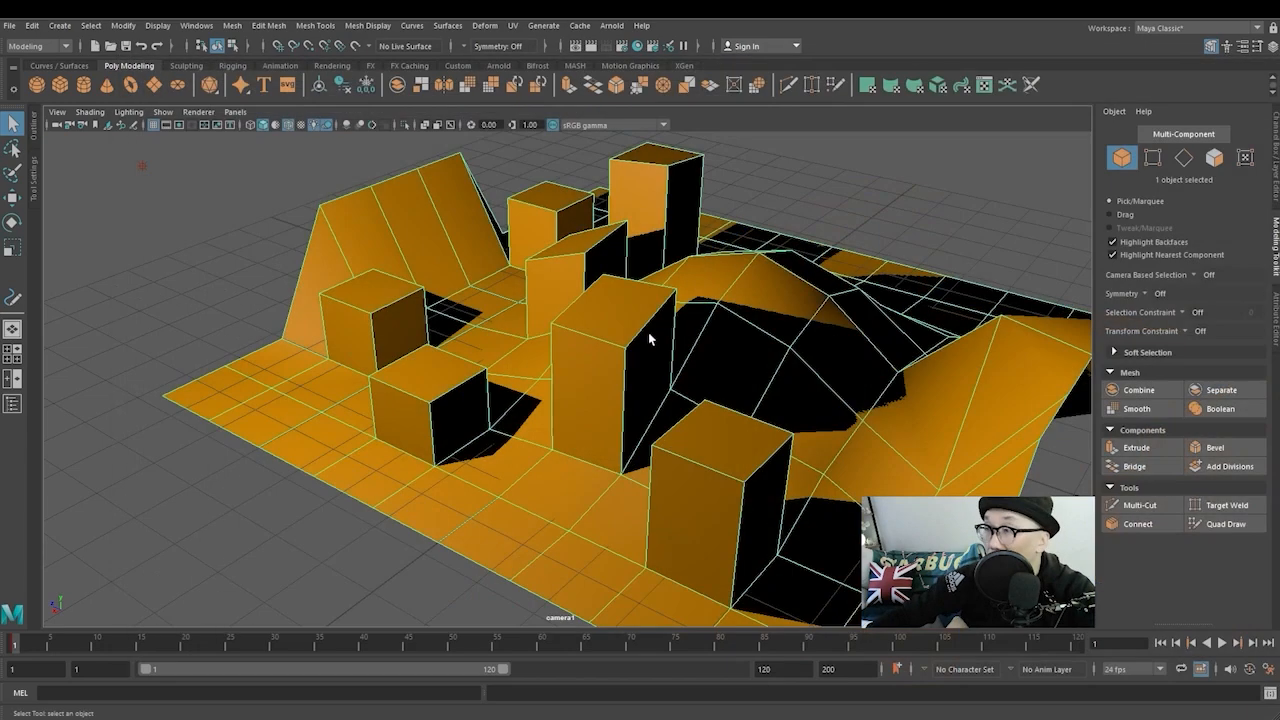
Frame camera1 close on the foreground blocks, render that view, check it in Render View and close the window
alt+drag(580, 342, 646, 340)
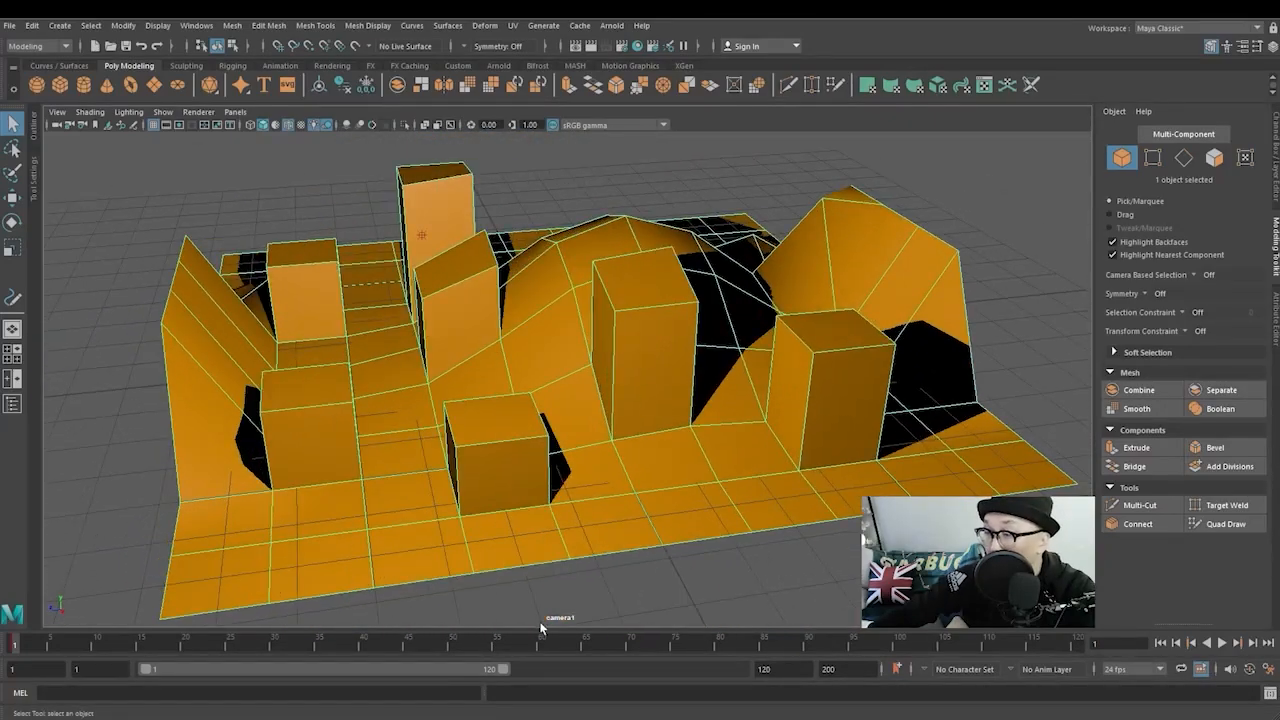
alt+drag(547, 510, 523, 402)
scroll(522, 446, up, 5)
alt+drag(544, 451, 634, 429)
scroll(630, 459, up, 3)
scroll(630, 457, down, 2)
alt+middle_drag(631, 457, 686, 460)
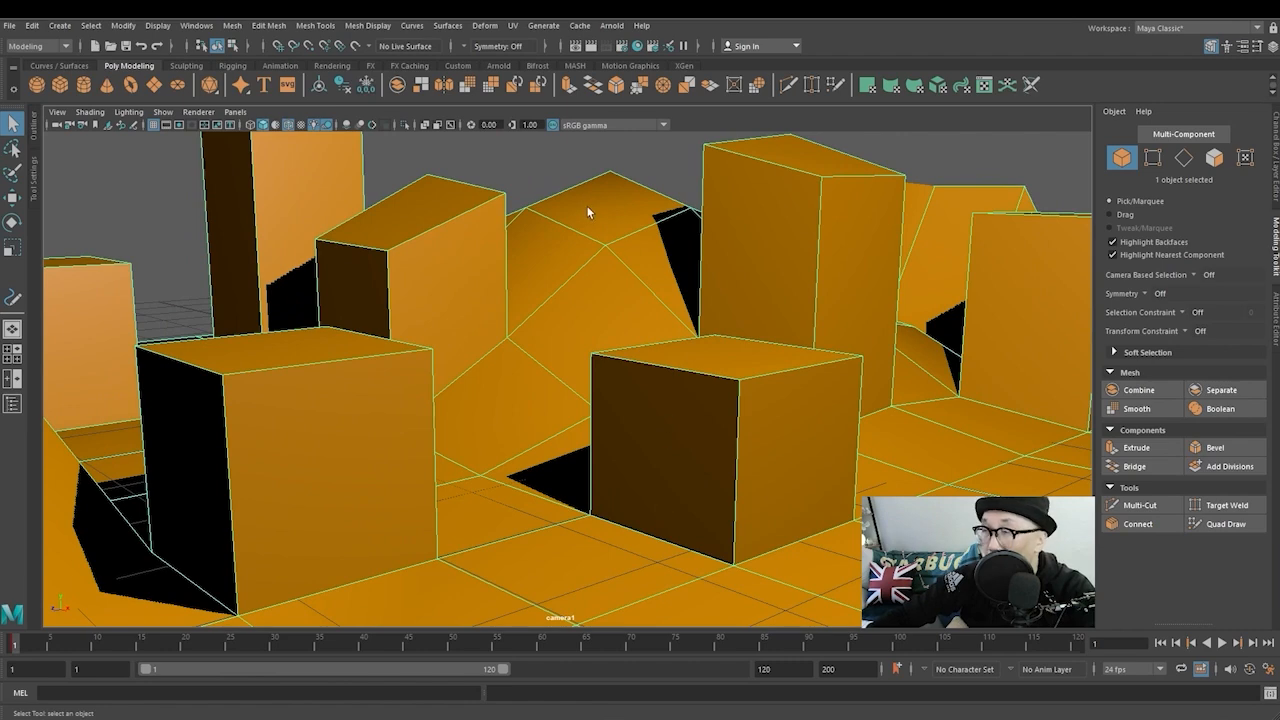
click(590, 46)
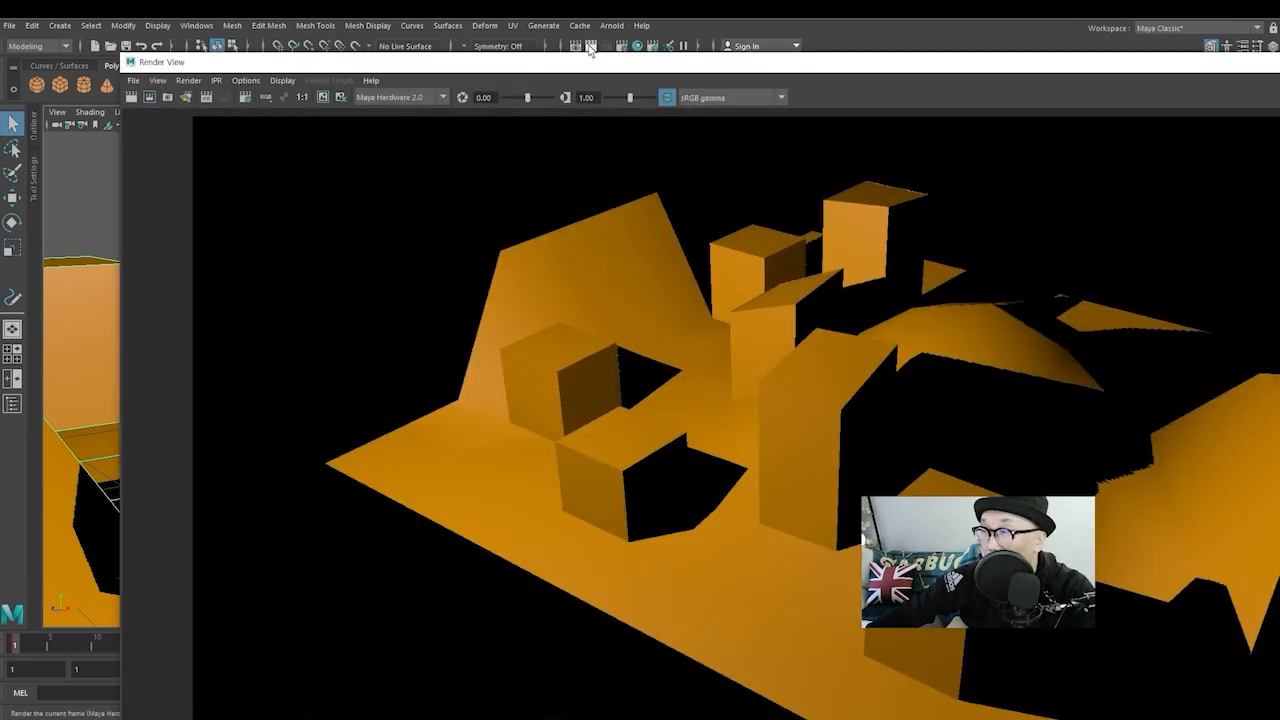
drag(122, 56, 469, 256)
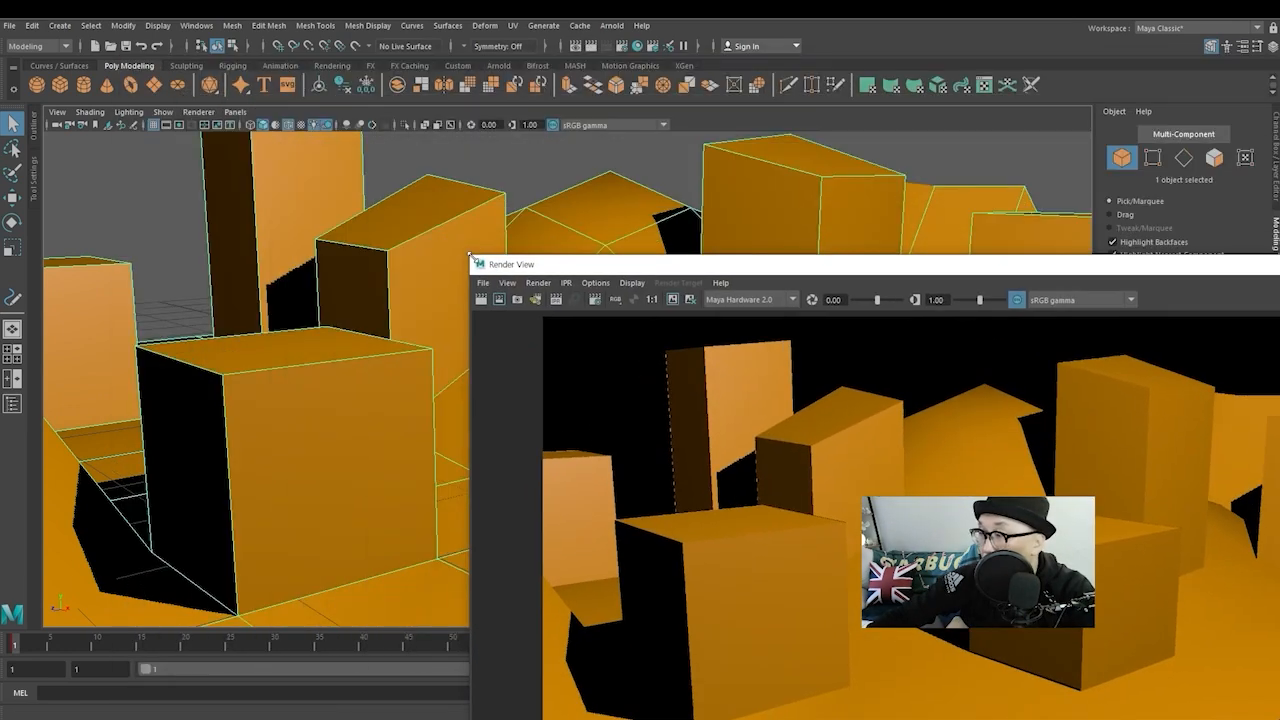
drag(799, 268, 555, 90)
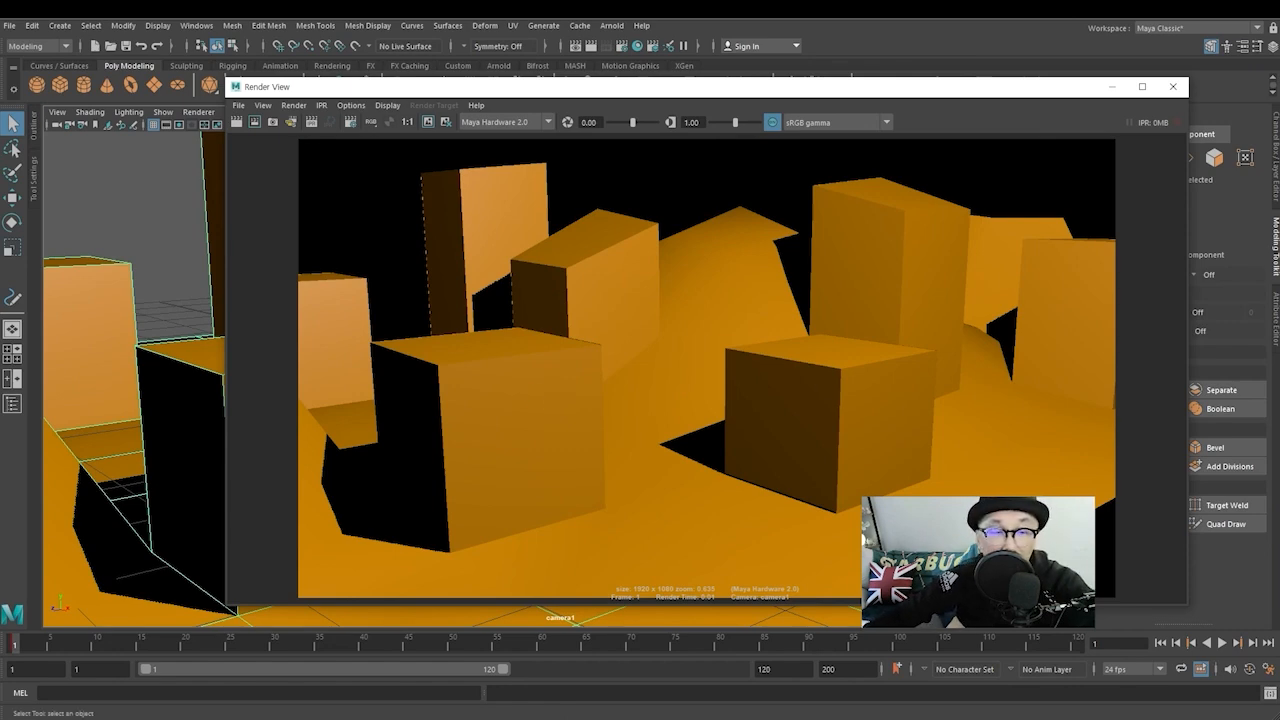
click(1173, 86)
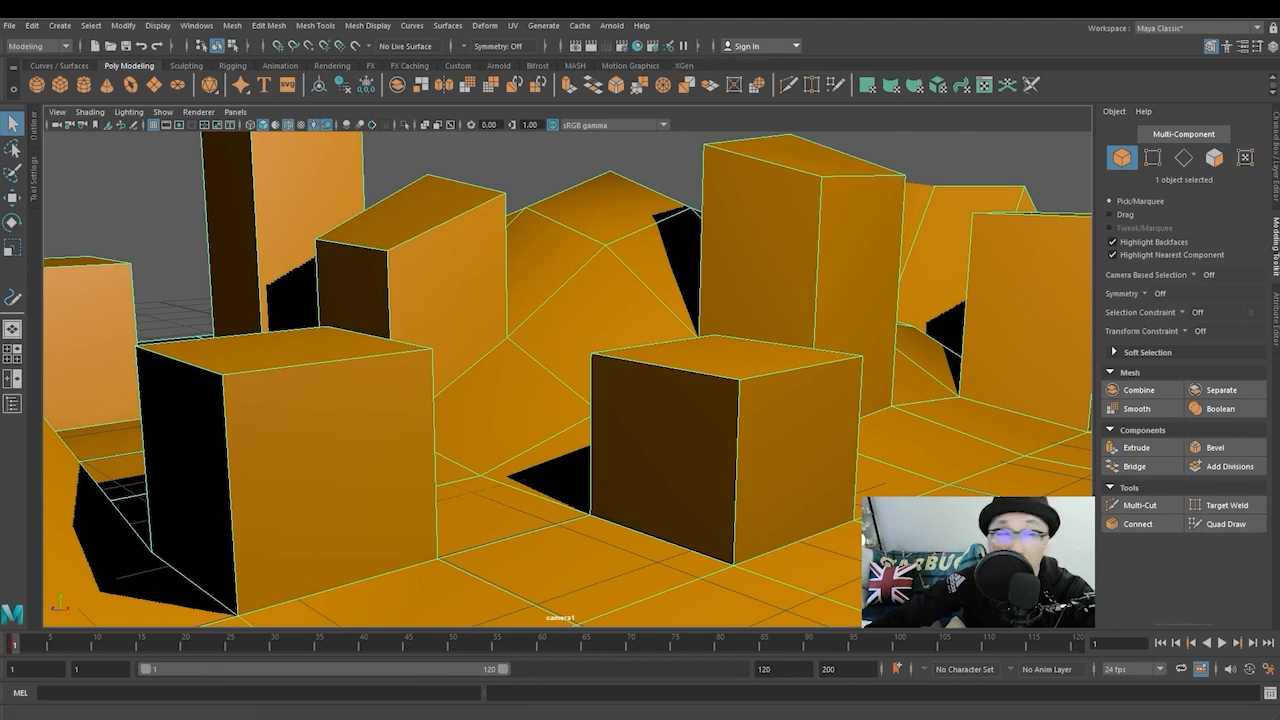
Open the Render Setup window to view its scene and layer sections, then close it
click(652, 46)
drag(386, 133, 786, 135)
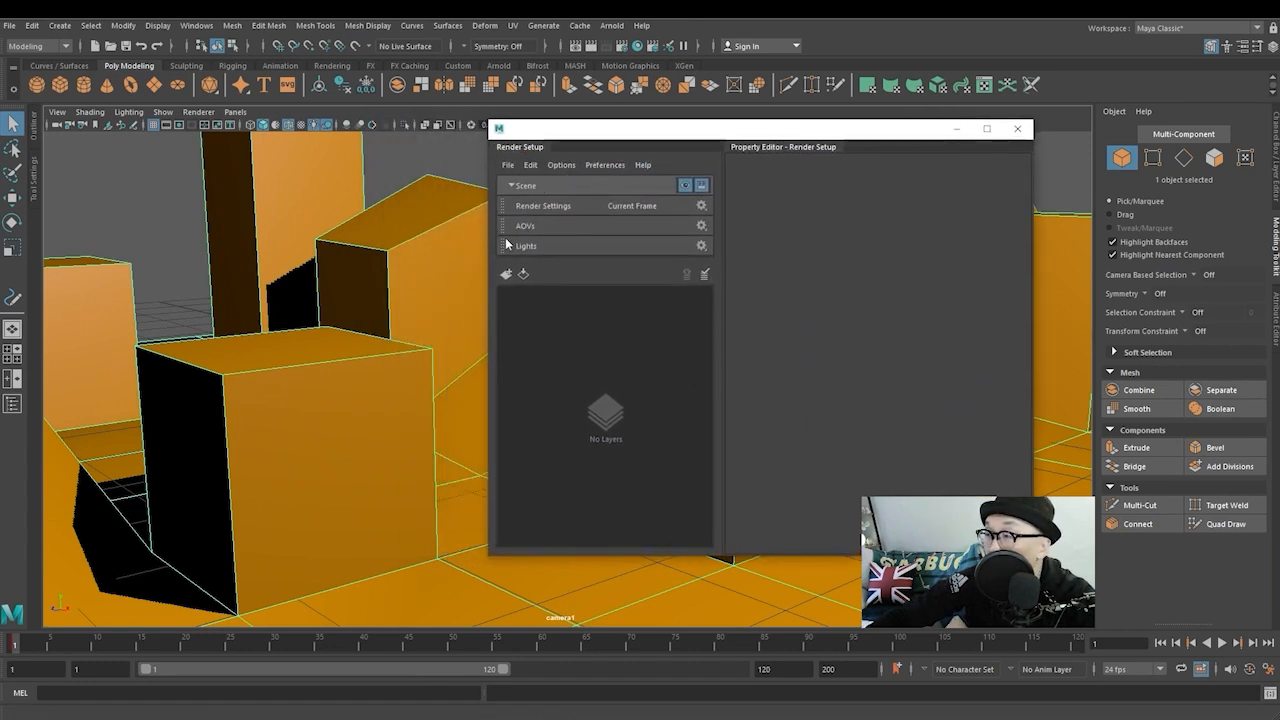
drag(750, 130, 684, 154)
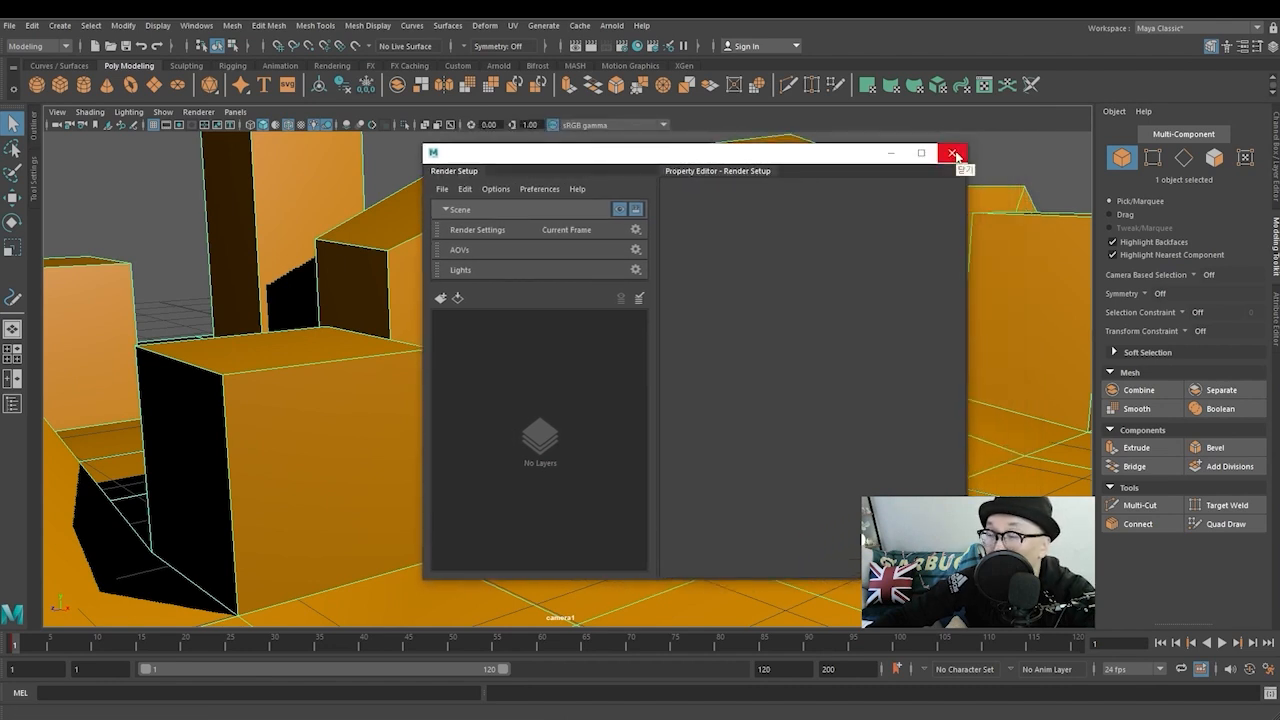
click(954, 154)
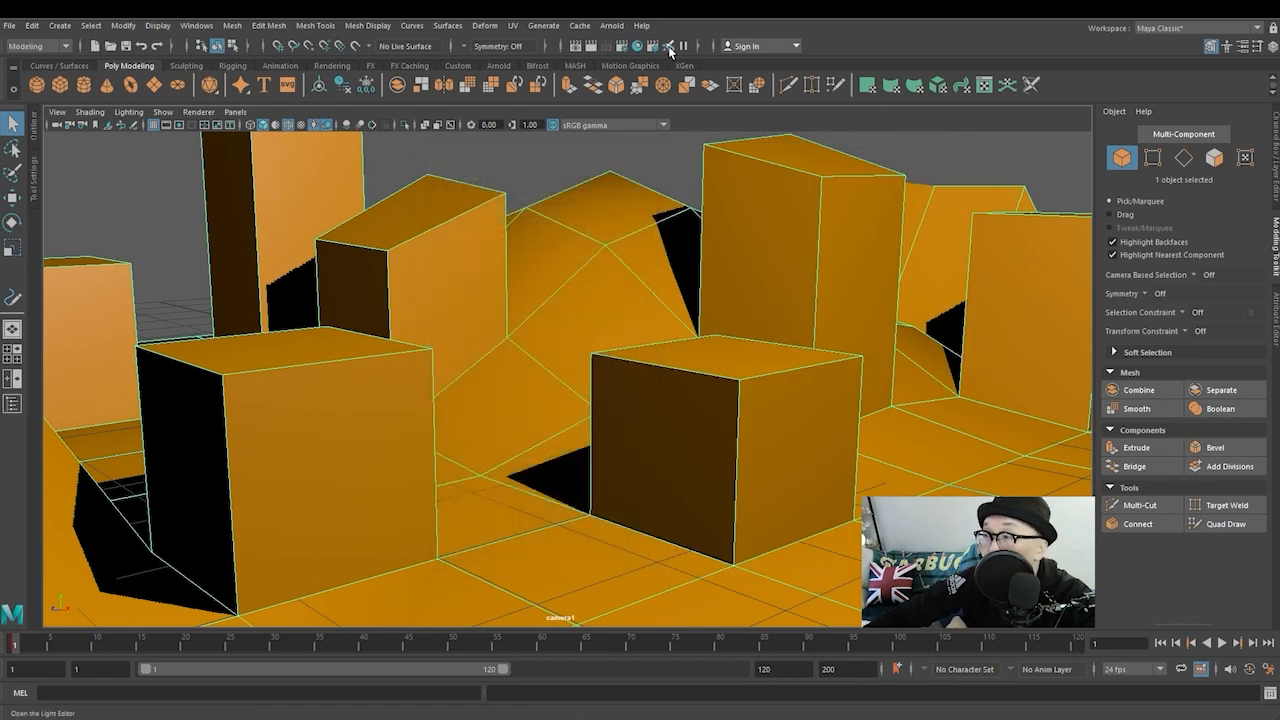
Open the Light Editor, inspect the point light's properties, locate that light in the Outliner and close the editor
drag(0, 160, 767, 142)
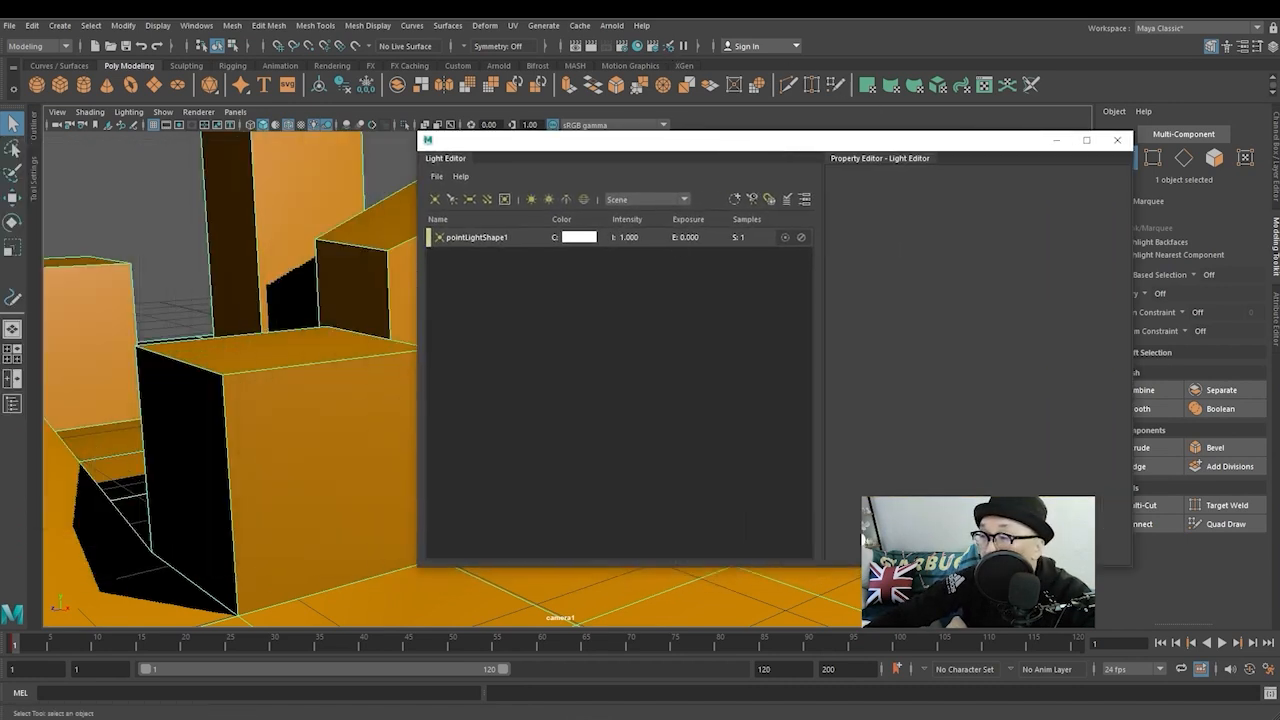
click(482, 237)
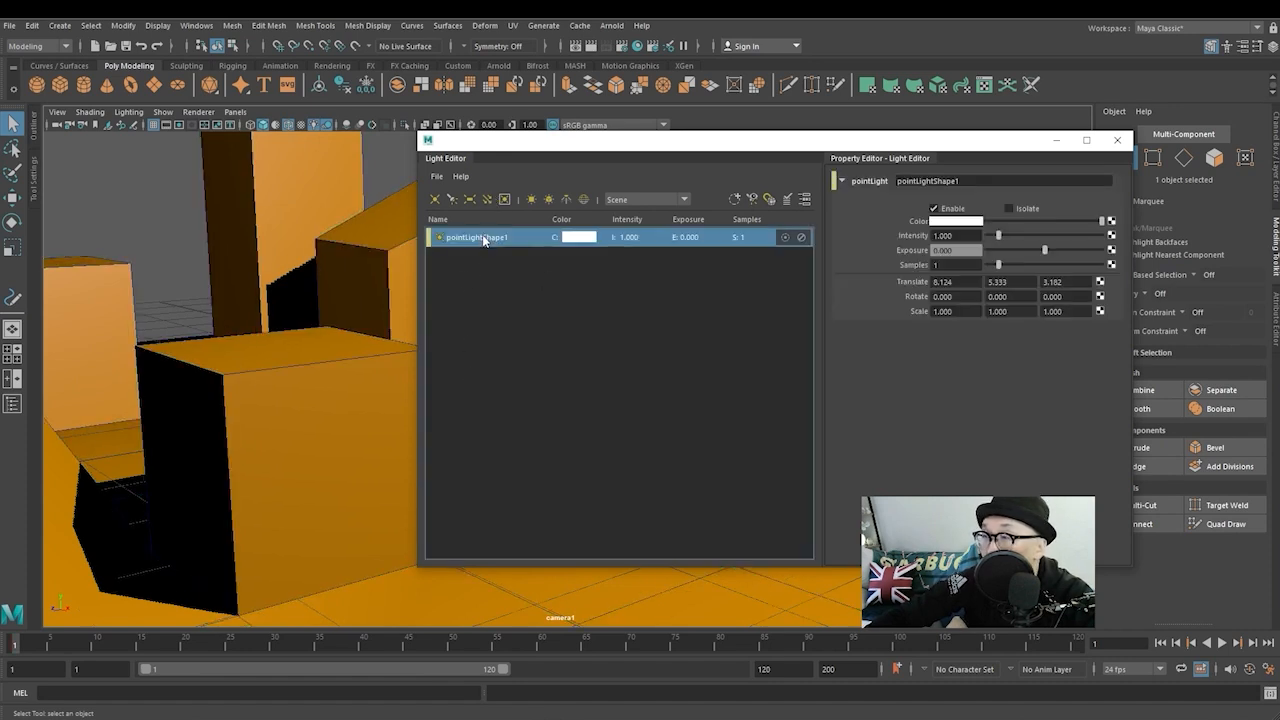
click(37, 130)
click(80, 234)
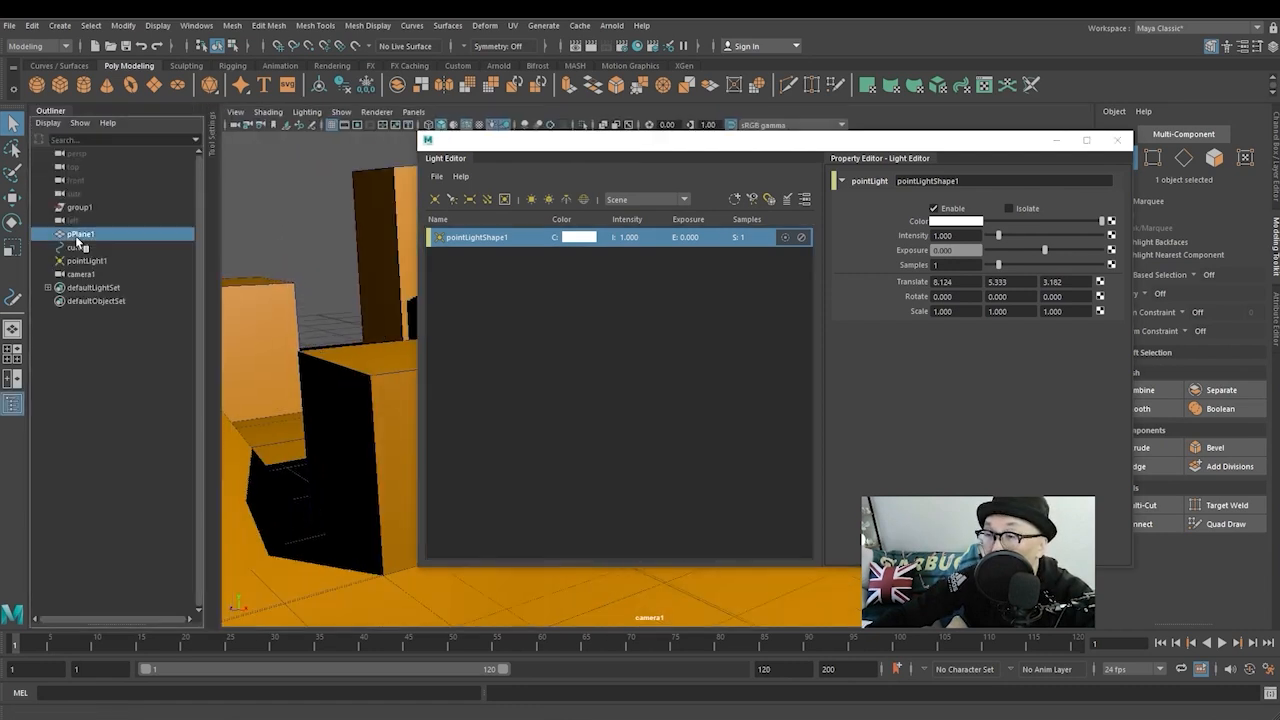
click(86, 260)
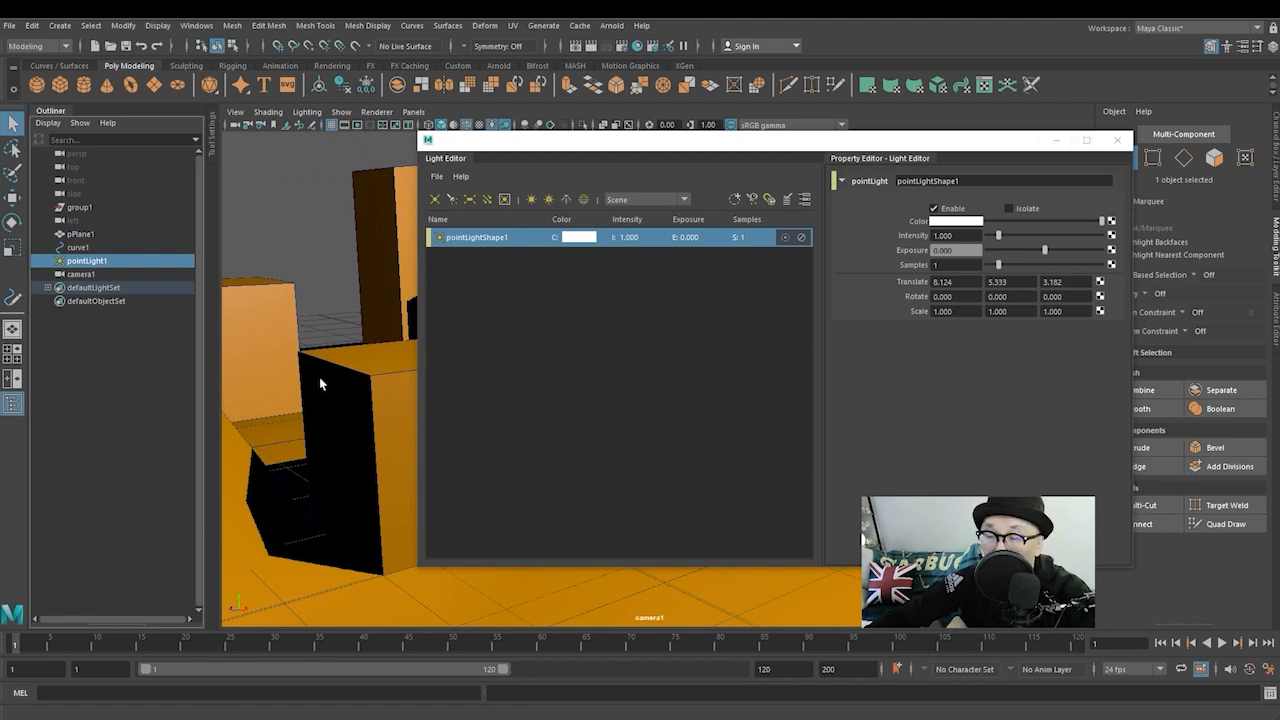
click(1118, 140)
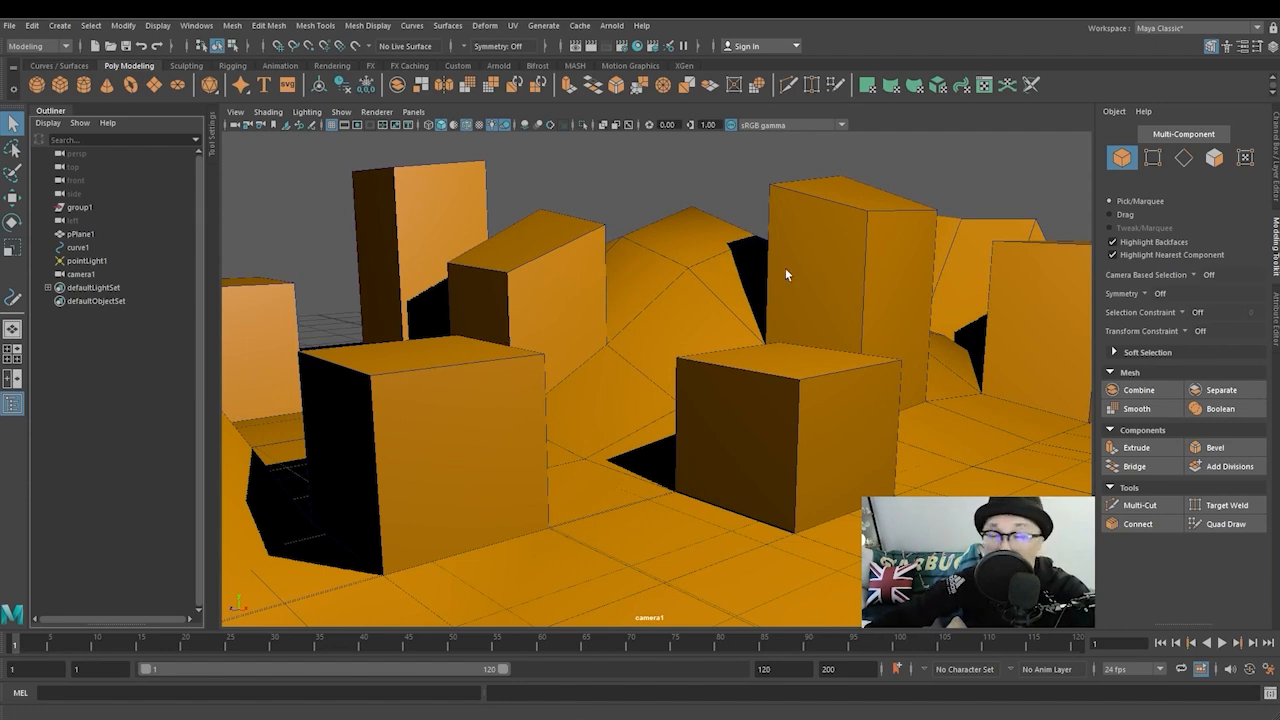
Reopen the Light Editor to review its list of scene lights, then close it
click(666, 46)
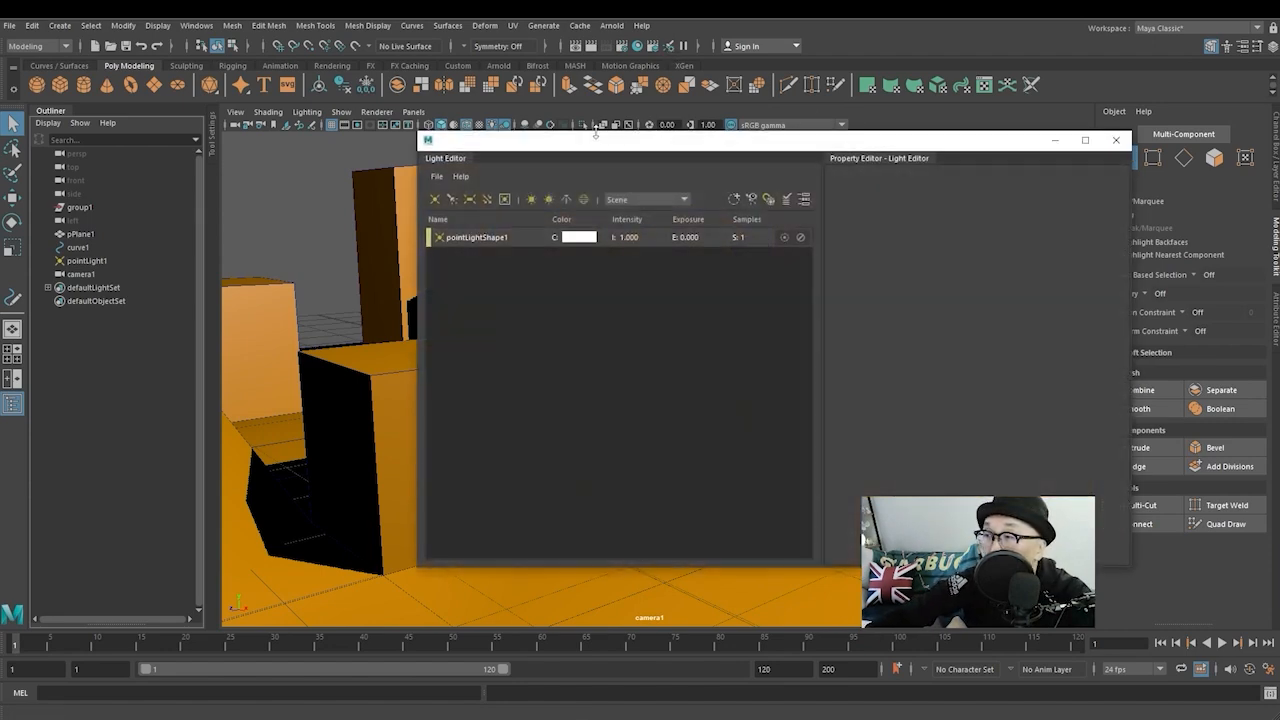
drag(598, 134, 497, 134)
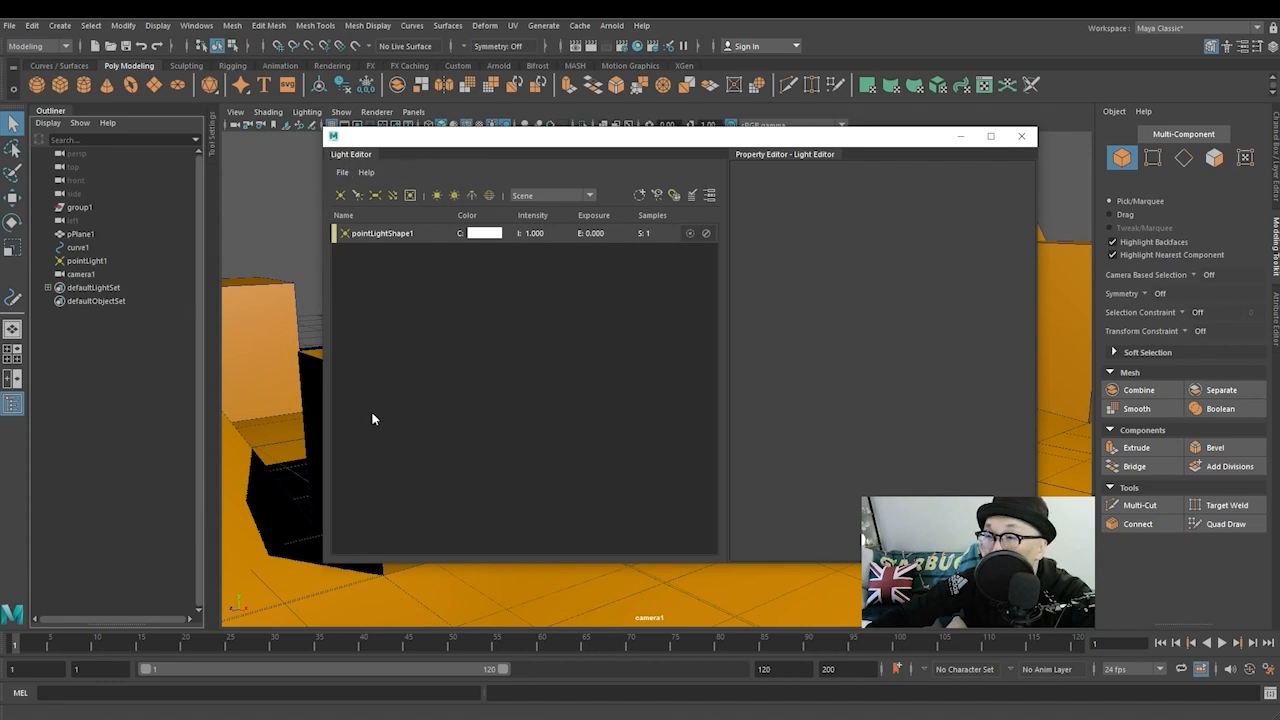
click(1021, 136)
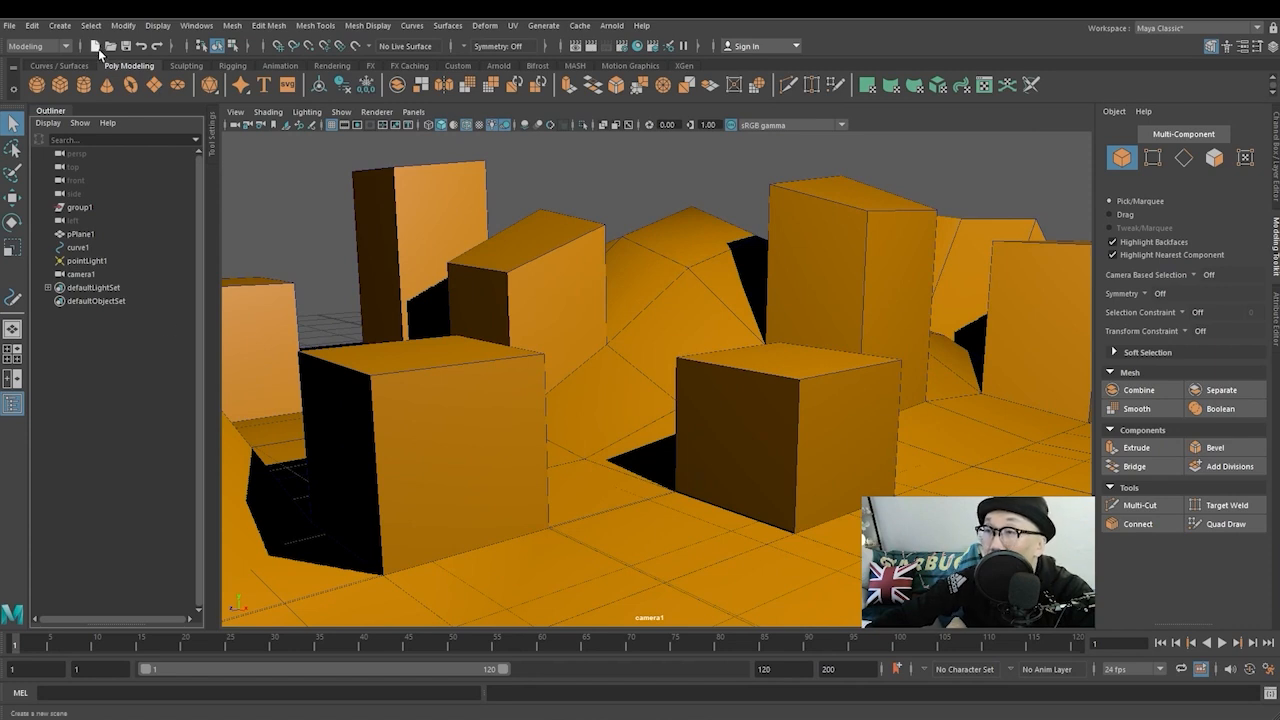
Create a spot light and raise it above the terrain to about 4.34 in Y
click(62, 26)
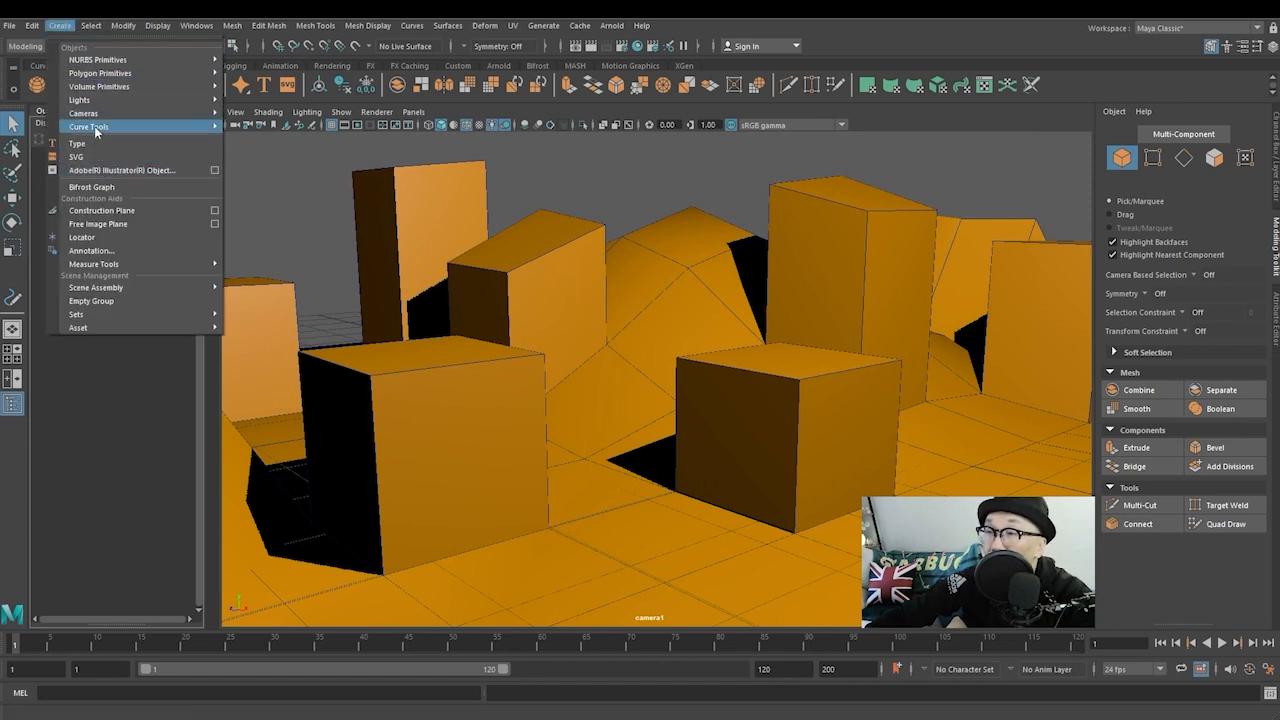
mouse_move(98, 101)
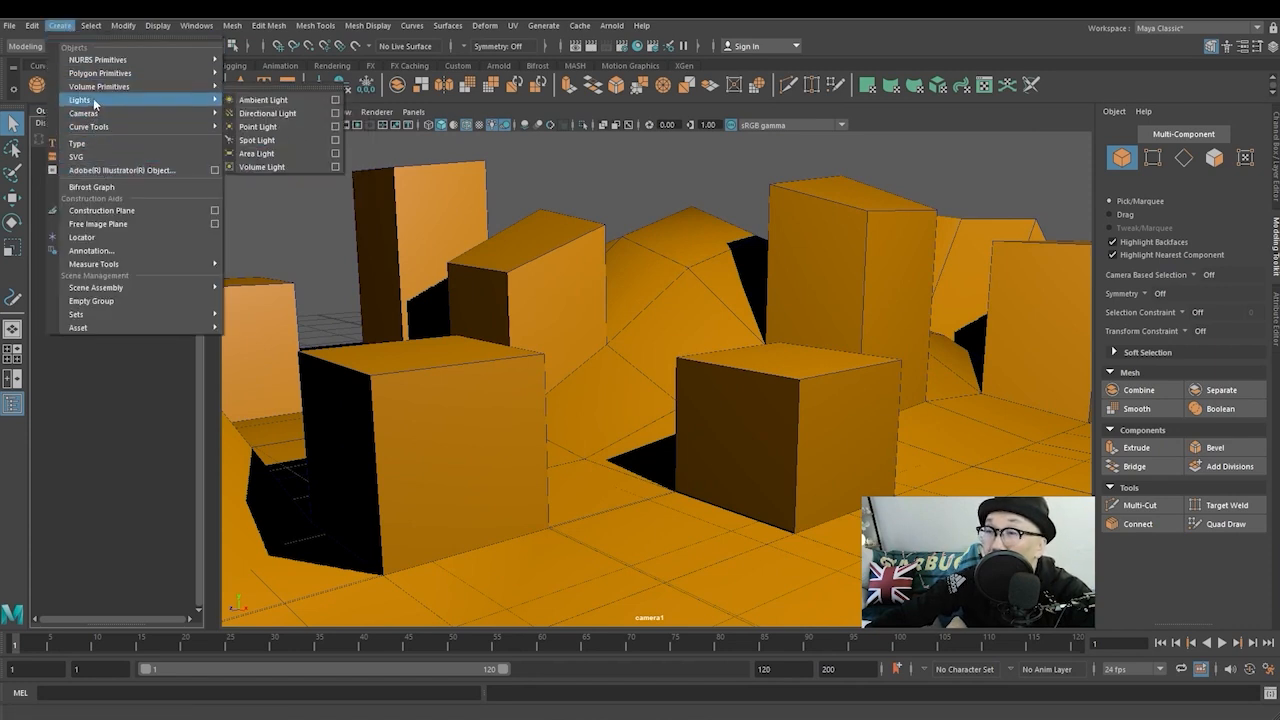
click(262, 140)
scroll(690, 358, down, 6)
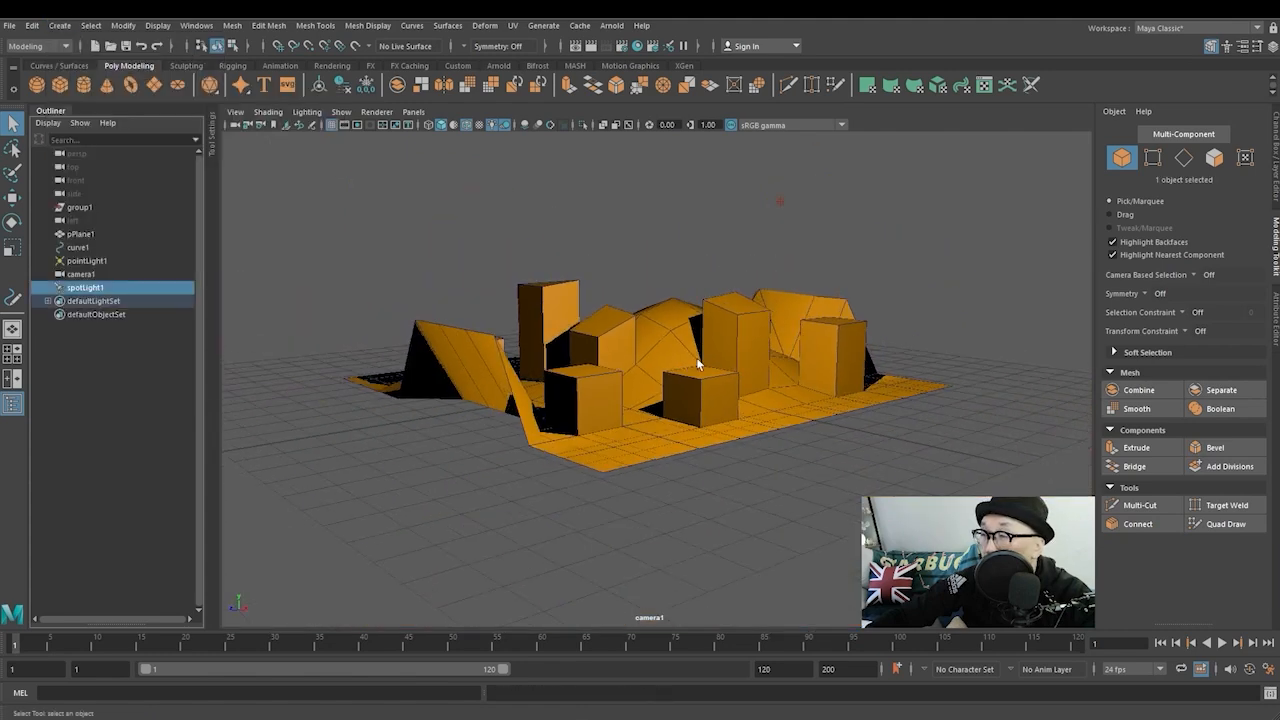
click(13, 197)
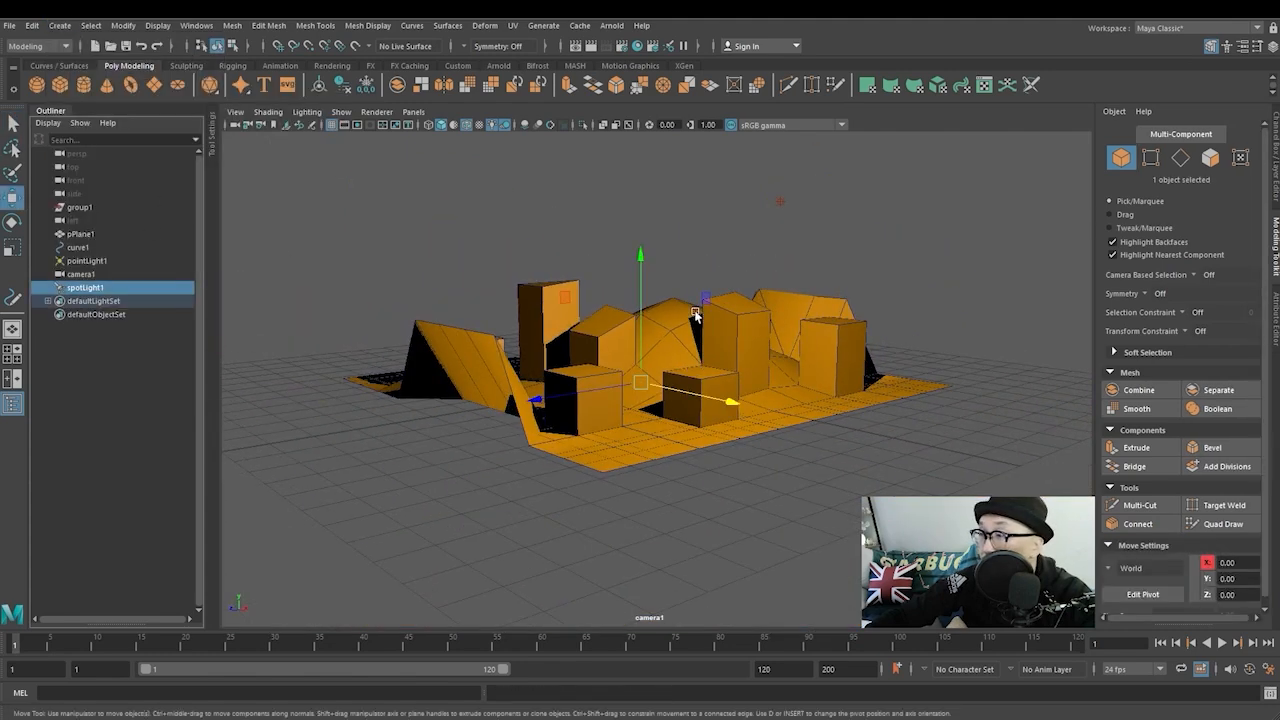
drag(644, 289, 631, 146)
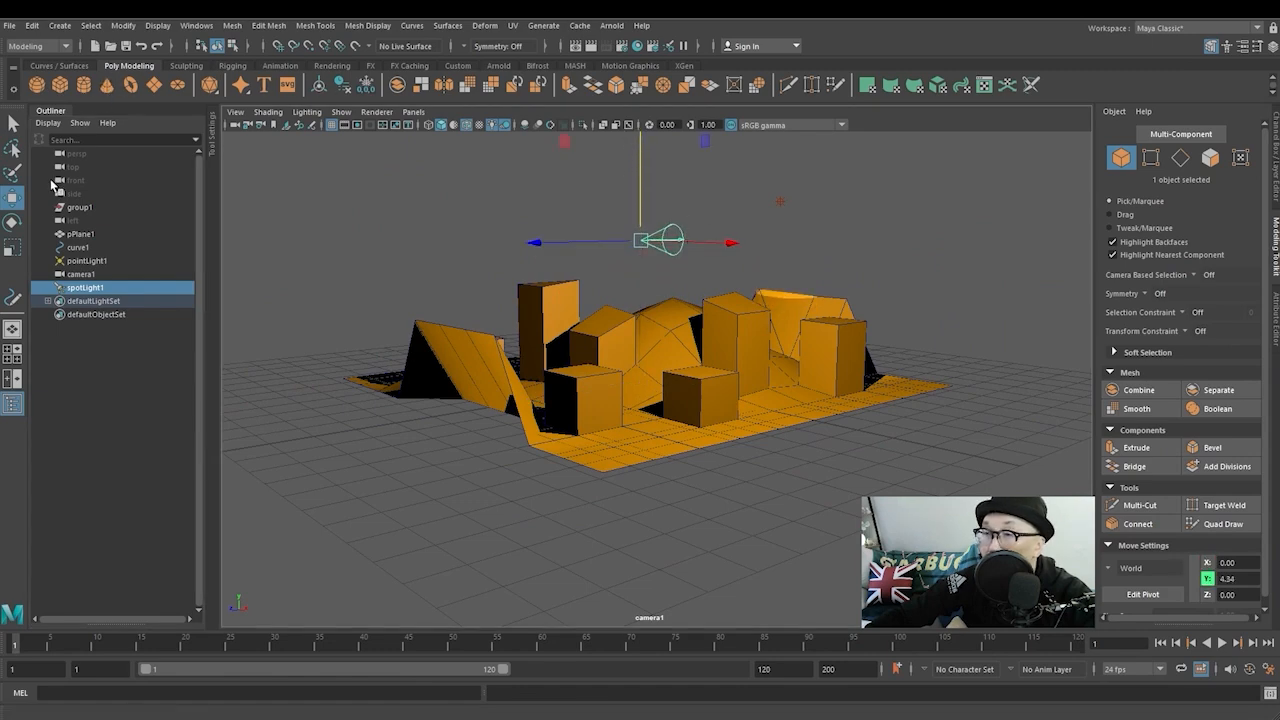
Rotate the spot light about -89 degrees in X to aim it down and move it over the foreground block, at about X 4.44, Z 1.93
click(13, 222)
drag(695, 282, 748, 75)
key(w)
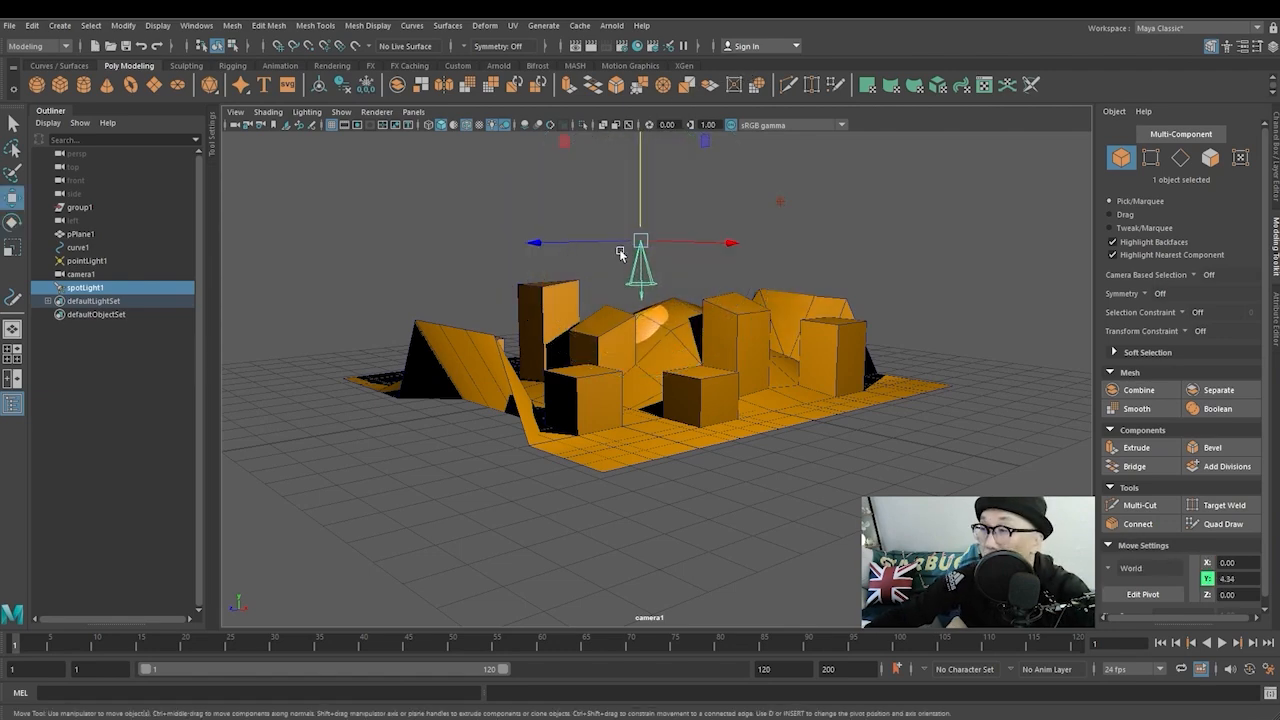
drag(705, 249, 590, 318)
alt+drag(650, 435, 728, 410)
scroll(735, 412, up, 6)
alt+middle_drag(749, 417, 792, 391)
alt+drag(792, 391, 784, 371)
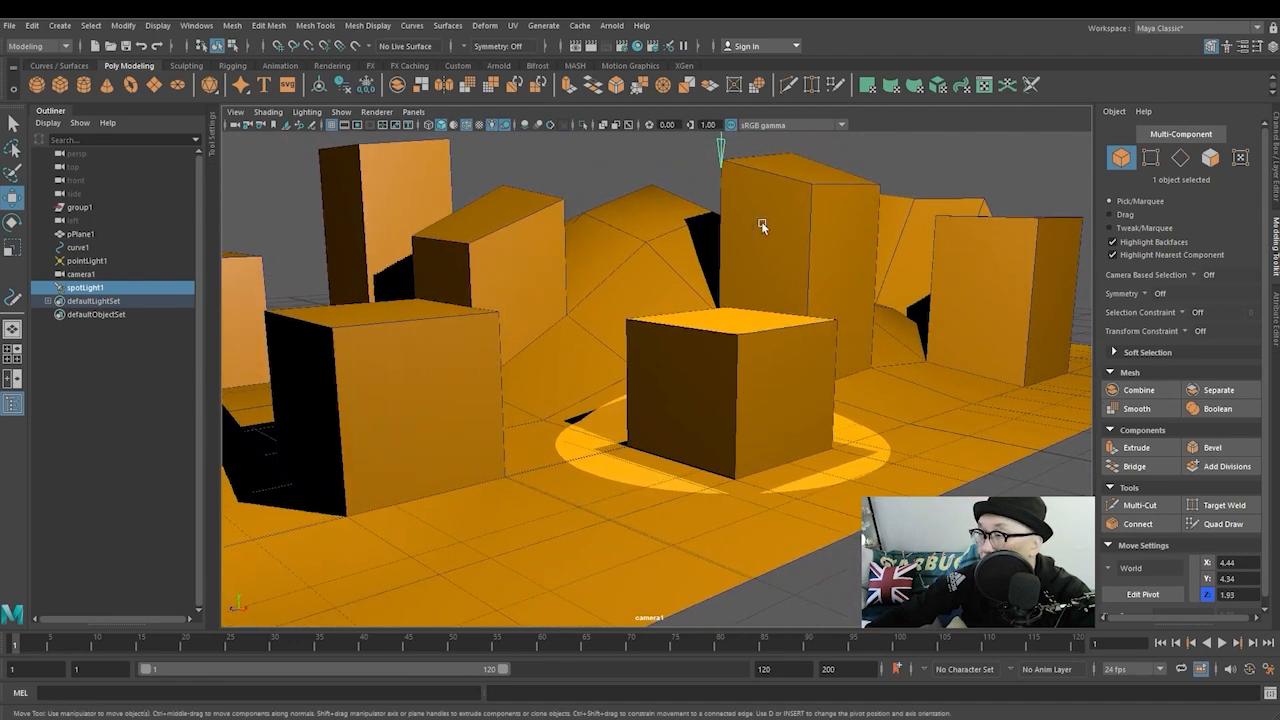
Reselect the spot light above the foreground block and scale it to about 0.65 in Y
click(720, 157)
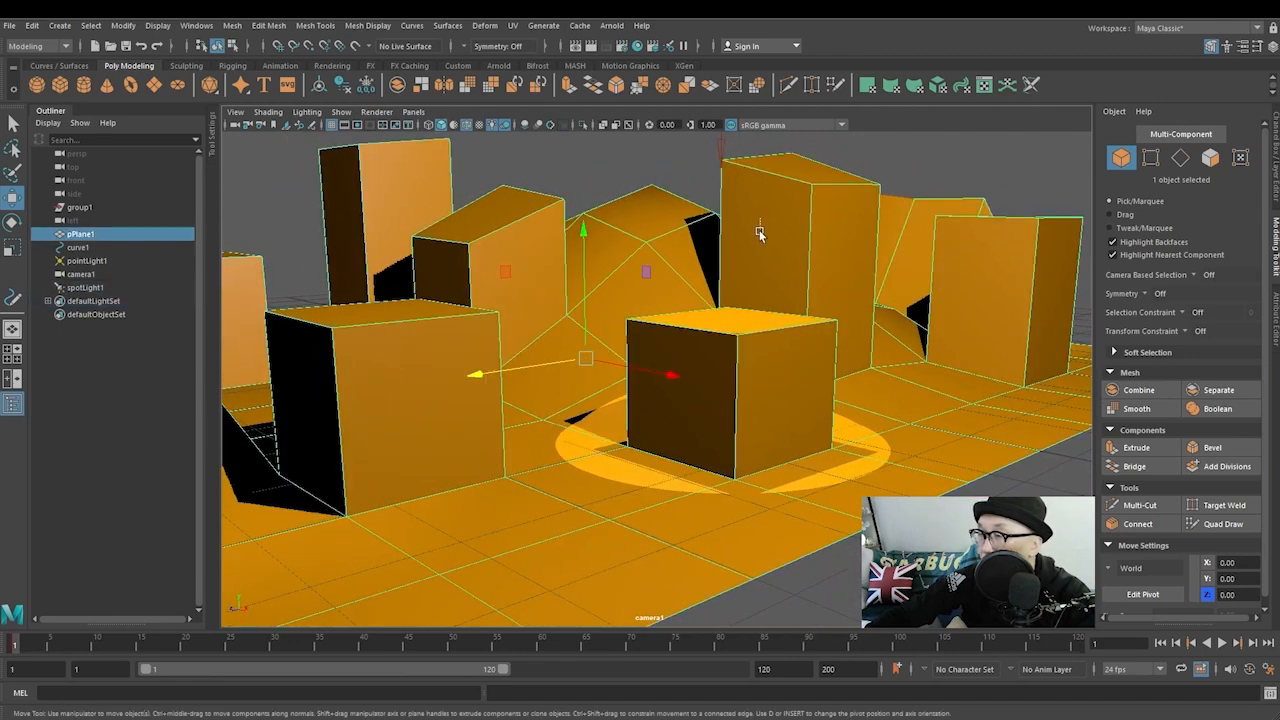
scroll(759, 221, down, 5)
click(698, 196)
scroll(705, 196, up, 3)
scroll(710, 196, down, 3)
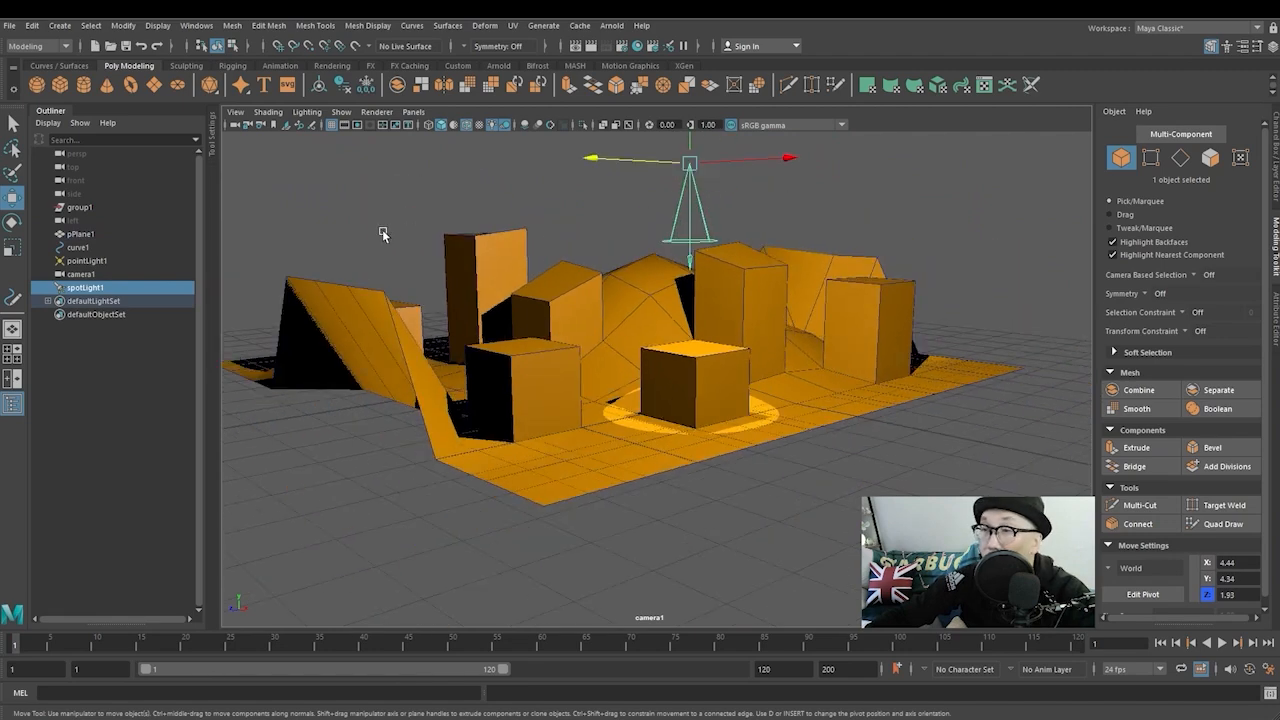
key(r)
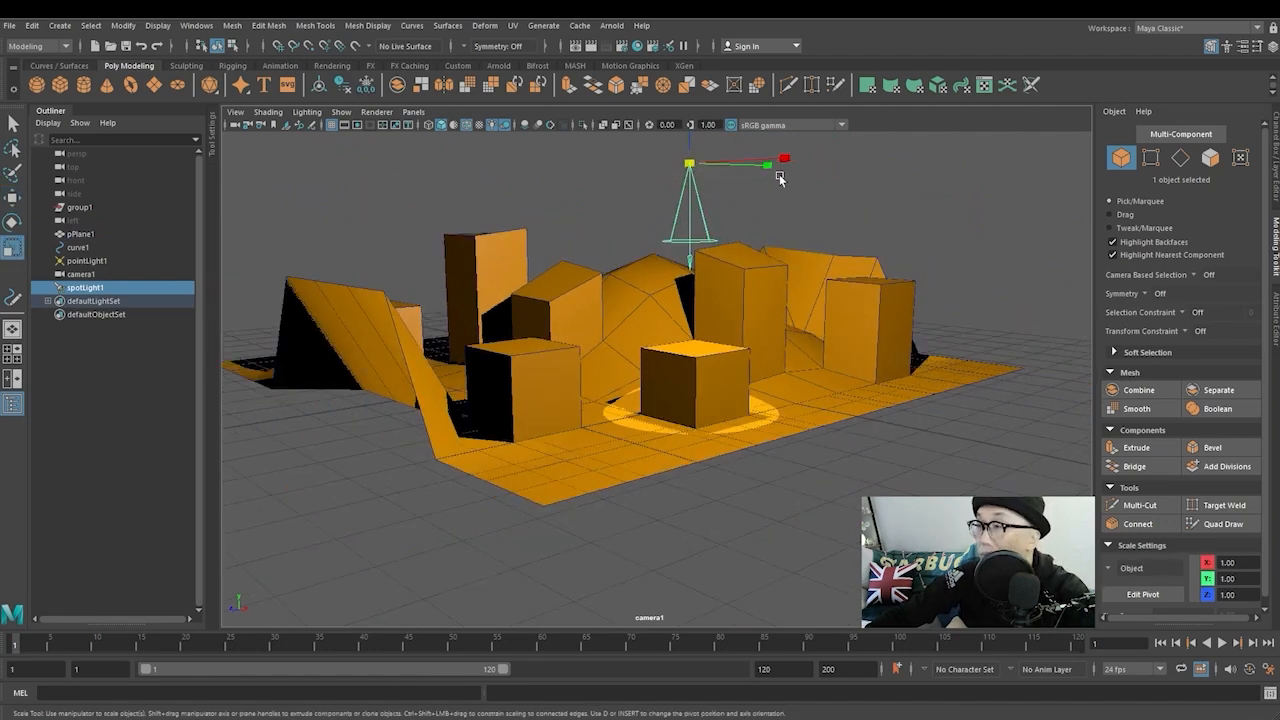
drag(767, 164, 731, 210)
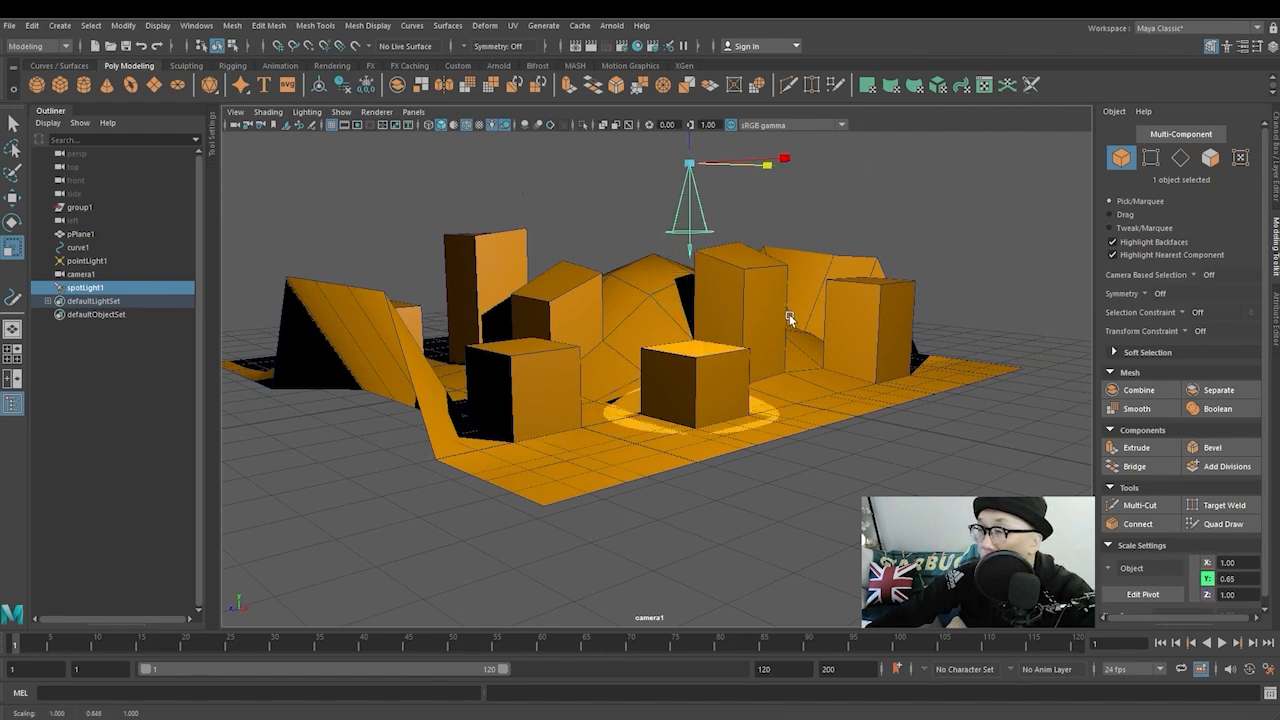
alt+drag(789, 314, 791, 332)
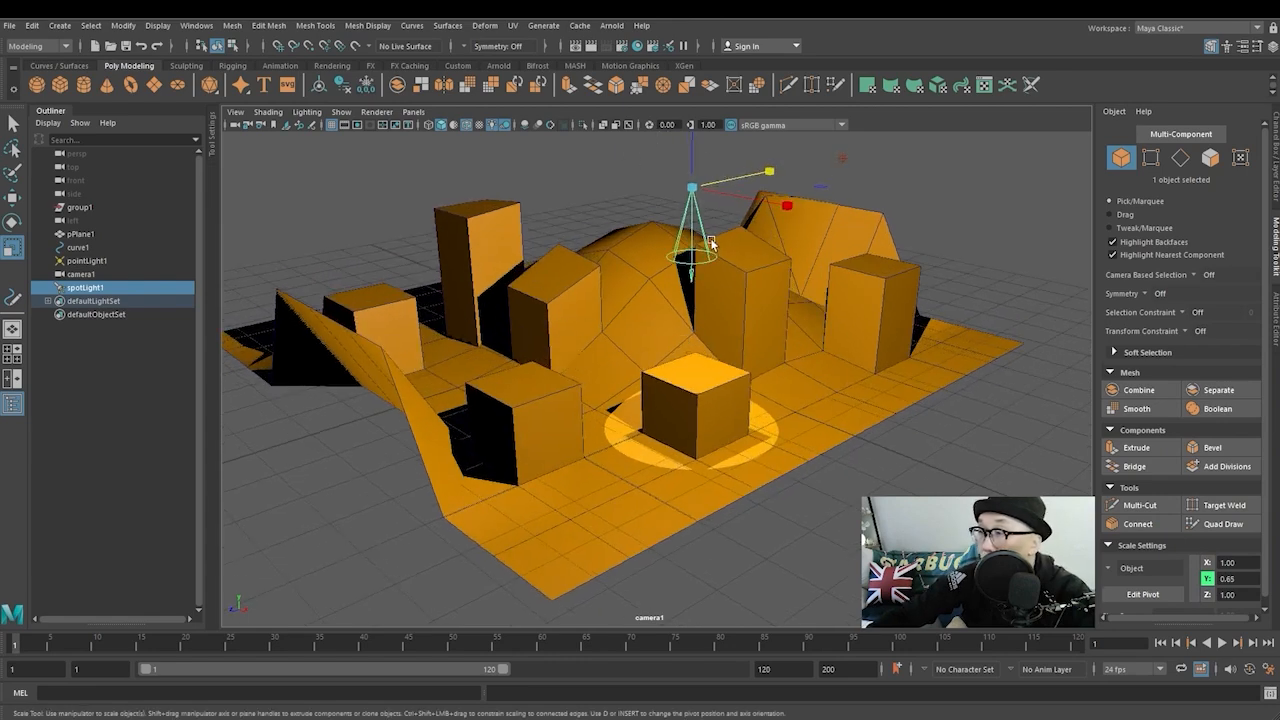
Open the Light Editor and compare the properties of the point light and the spot light
click(661, 46)
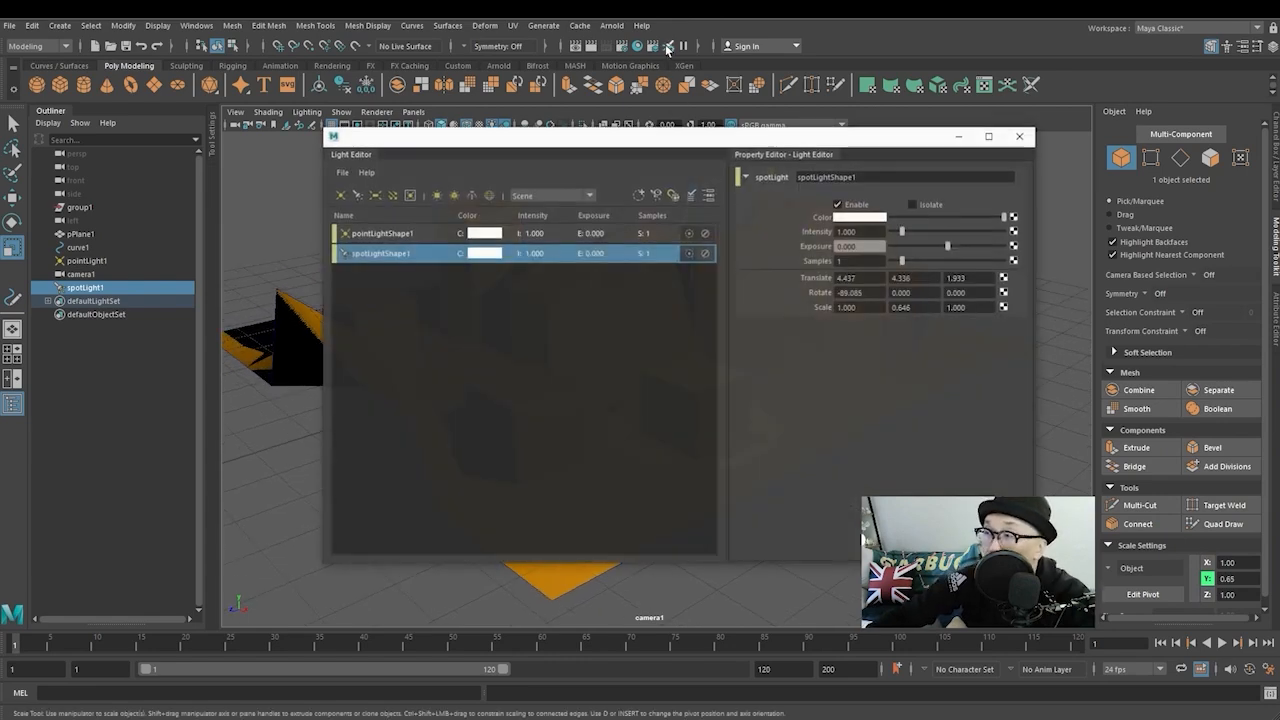
click(361, 236)
click(369, 255)
click(372, 238)
click(372, 252)
Select the point light in the Light Editor and change its colour to light pink
click(374, 235)
drag(498, 146, 416, 359)
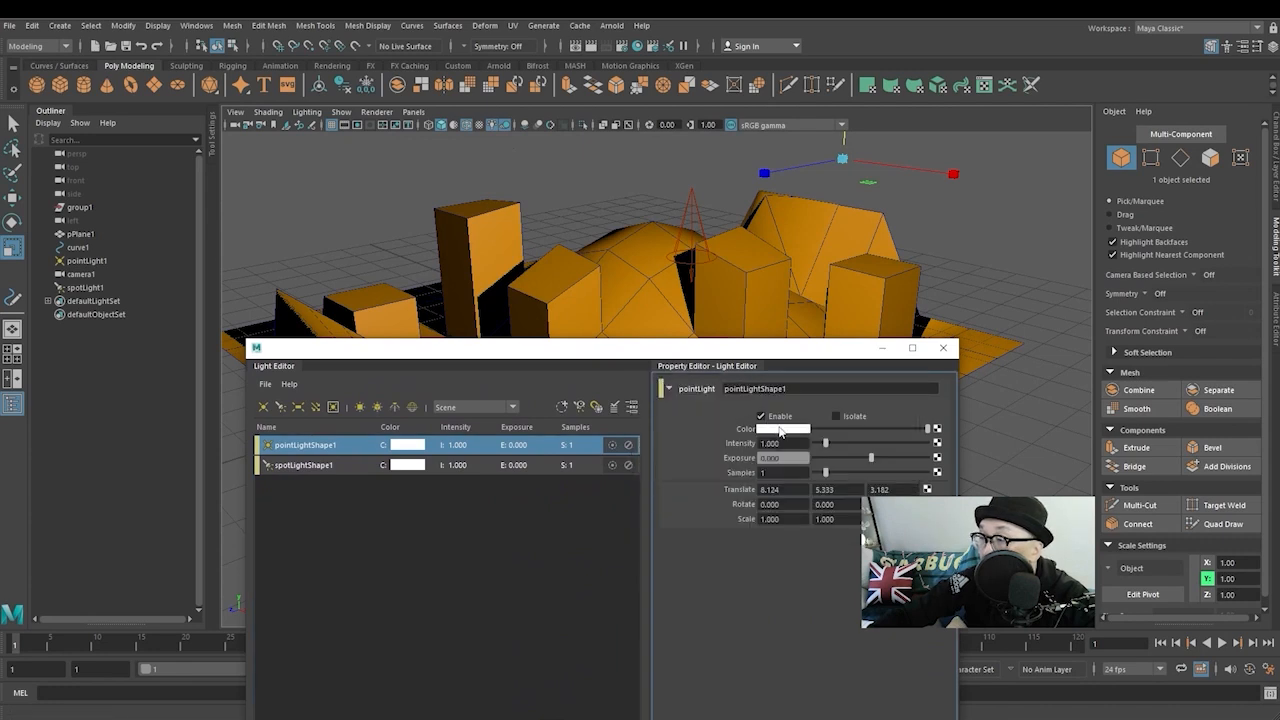
click(779, 427)
mouse_move(755, 461)
mouse_down()
mouse_move(782, 475)
mouse_move(734, 477)
mouse_move(724, 462)
mouse_move(807, 465)
mouse_move(801, 479)
mouse_move(774, 477)
mouse_up()
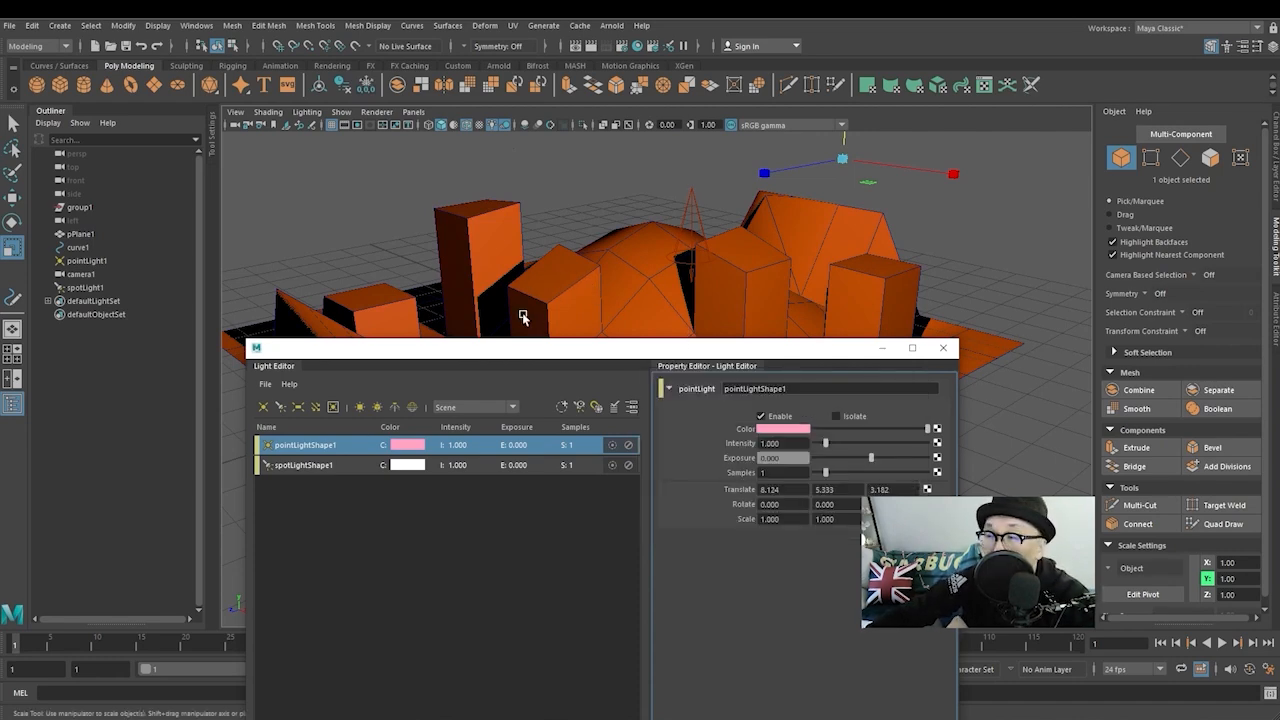
drag(569, 356, 404, 148)
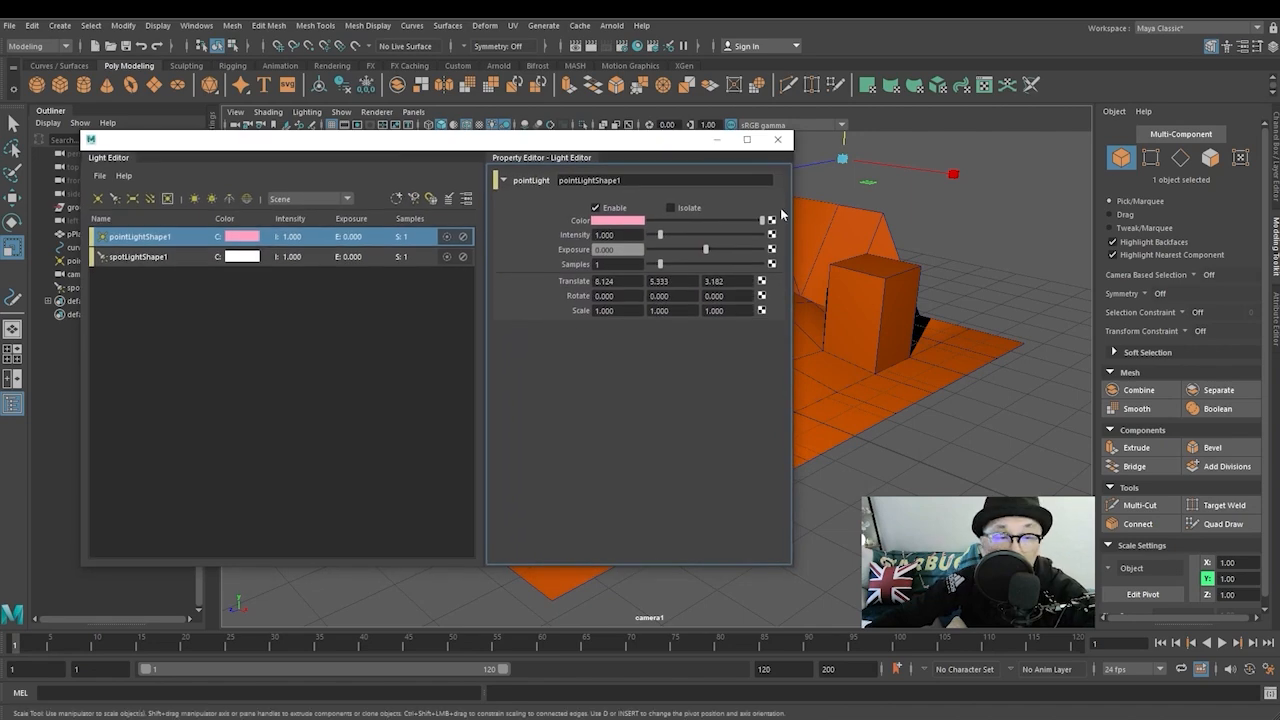
Select the spot light in the Light Editor and tint it magenta, with hue about 304.6 and saturation about 0.87
click(246, 259)
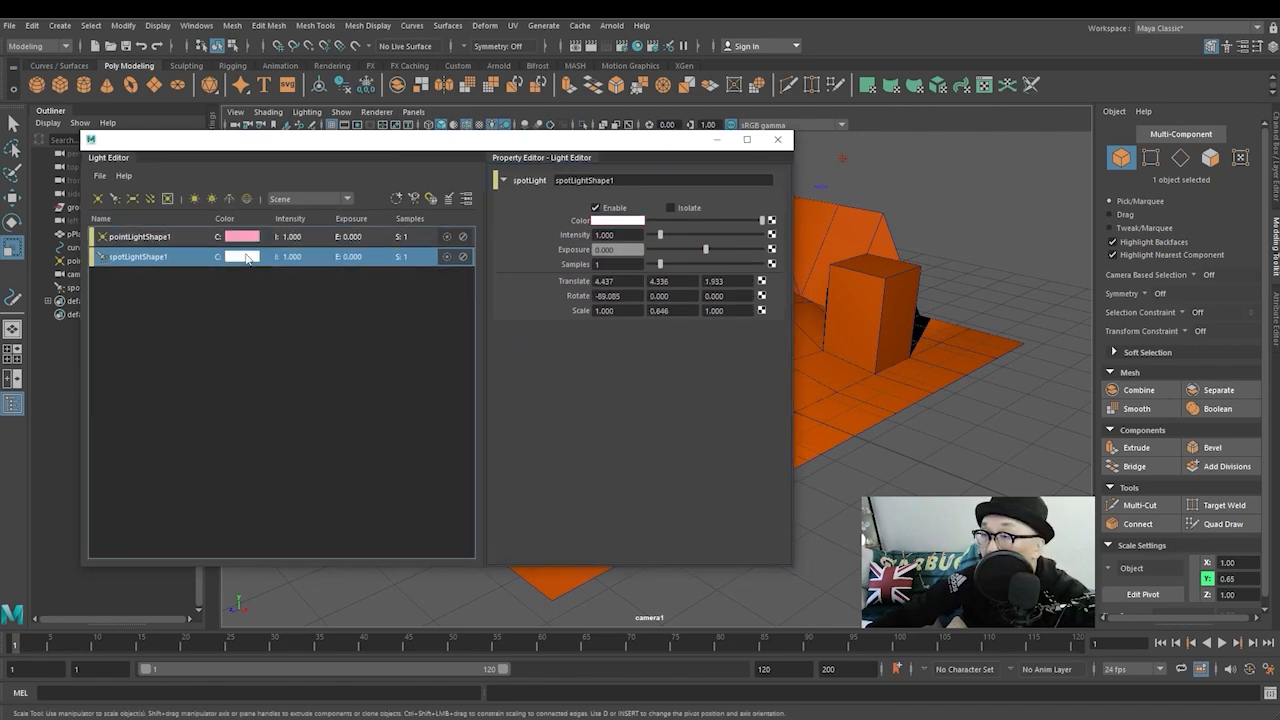
drag(347, 145, 521, 477)
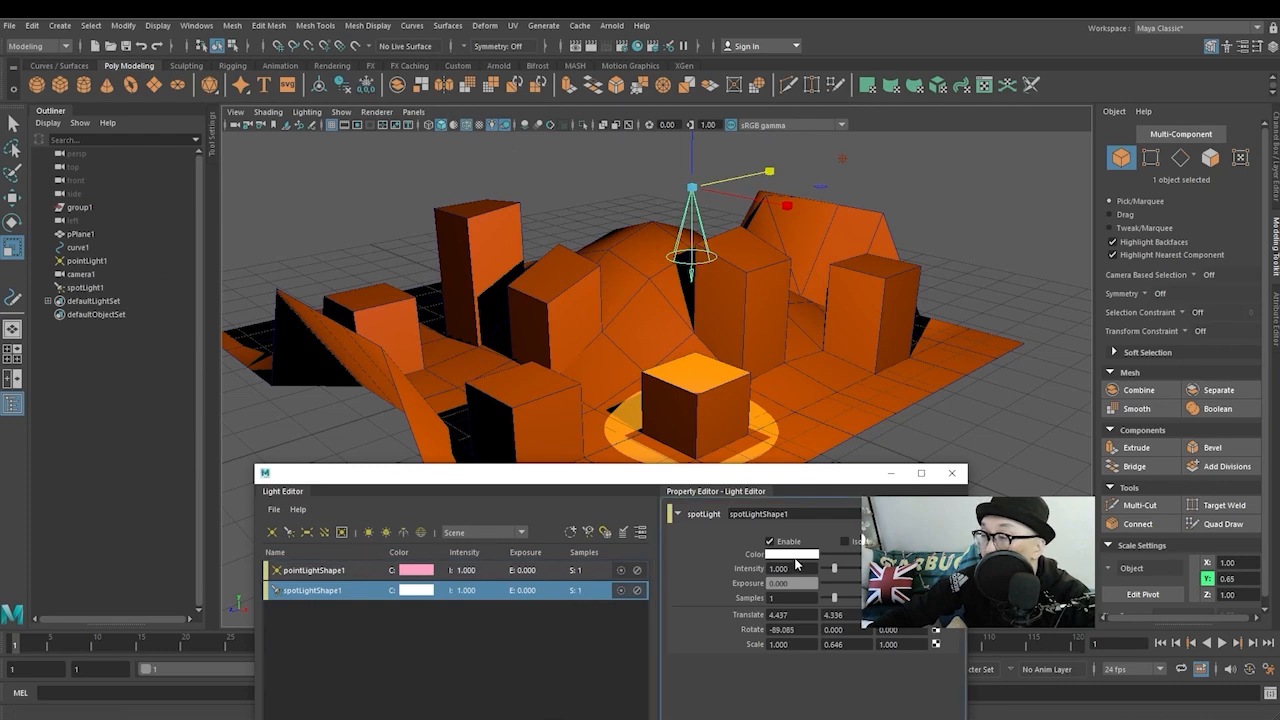
click(791, 555)
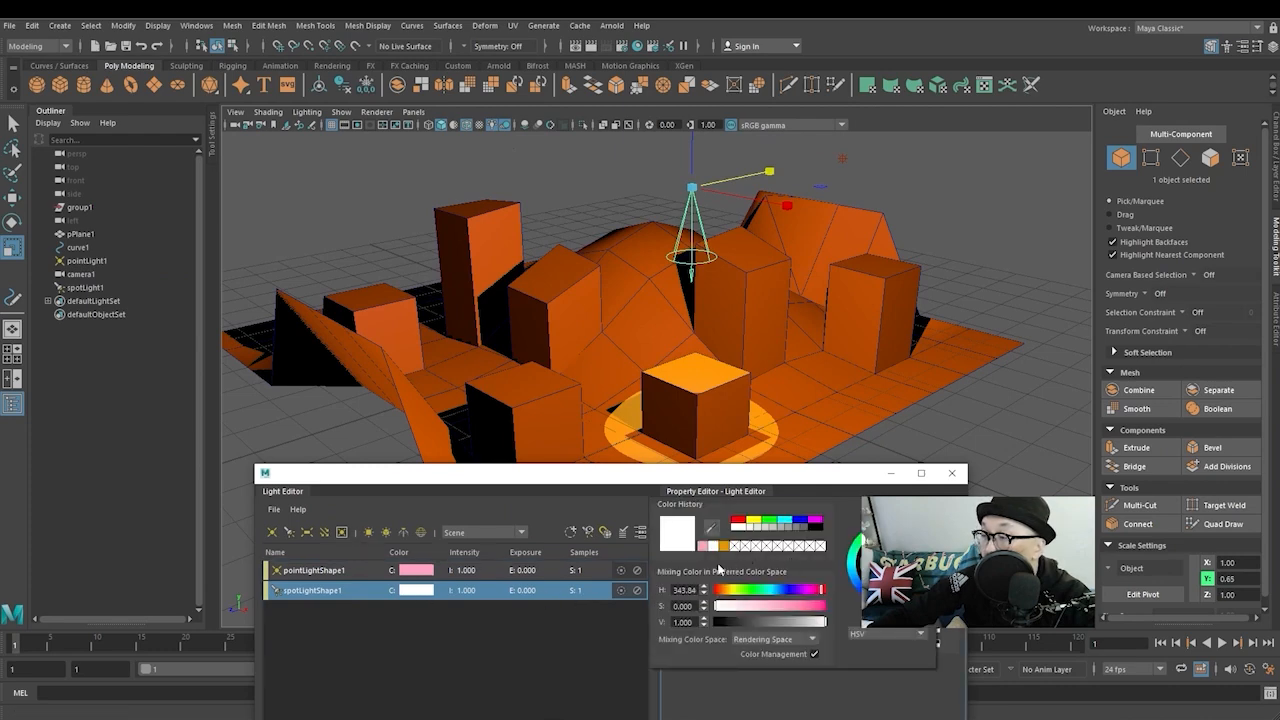
drag(732, 594, 760, 592)
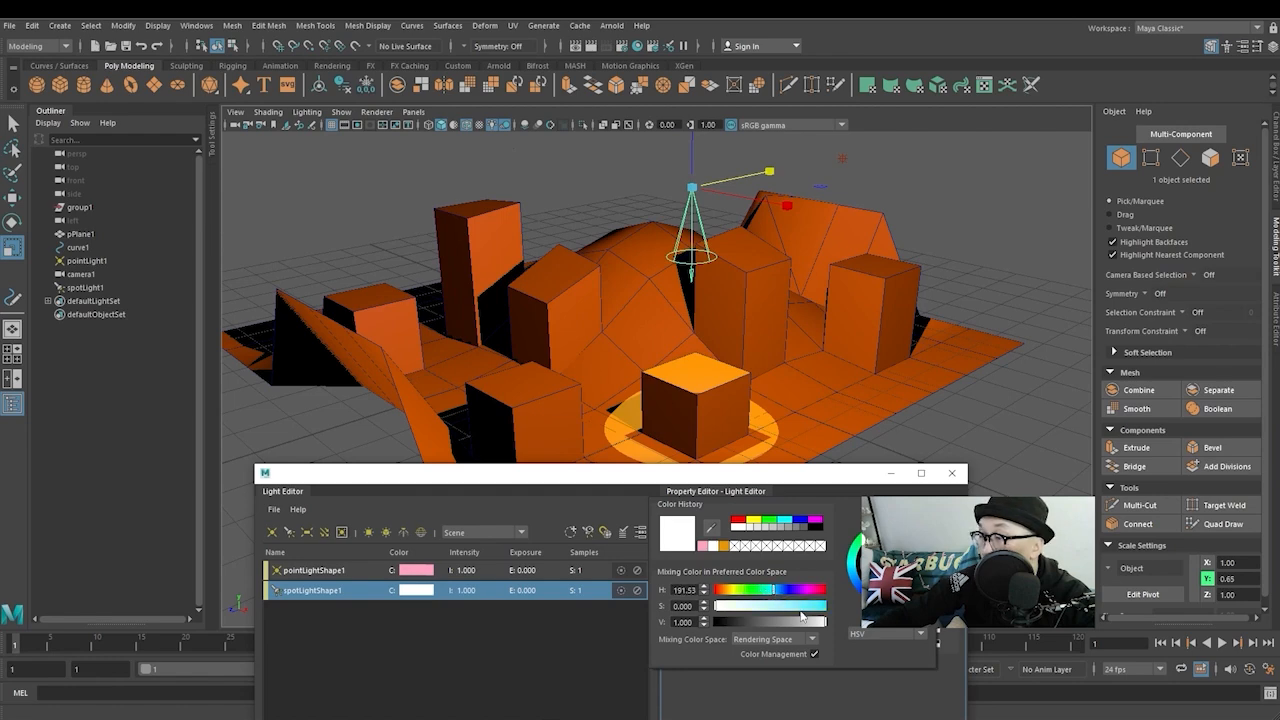
click(786, 556)
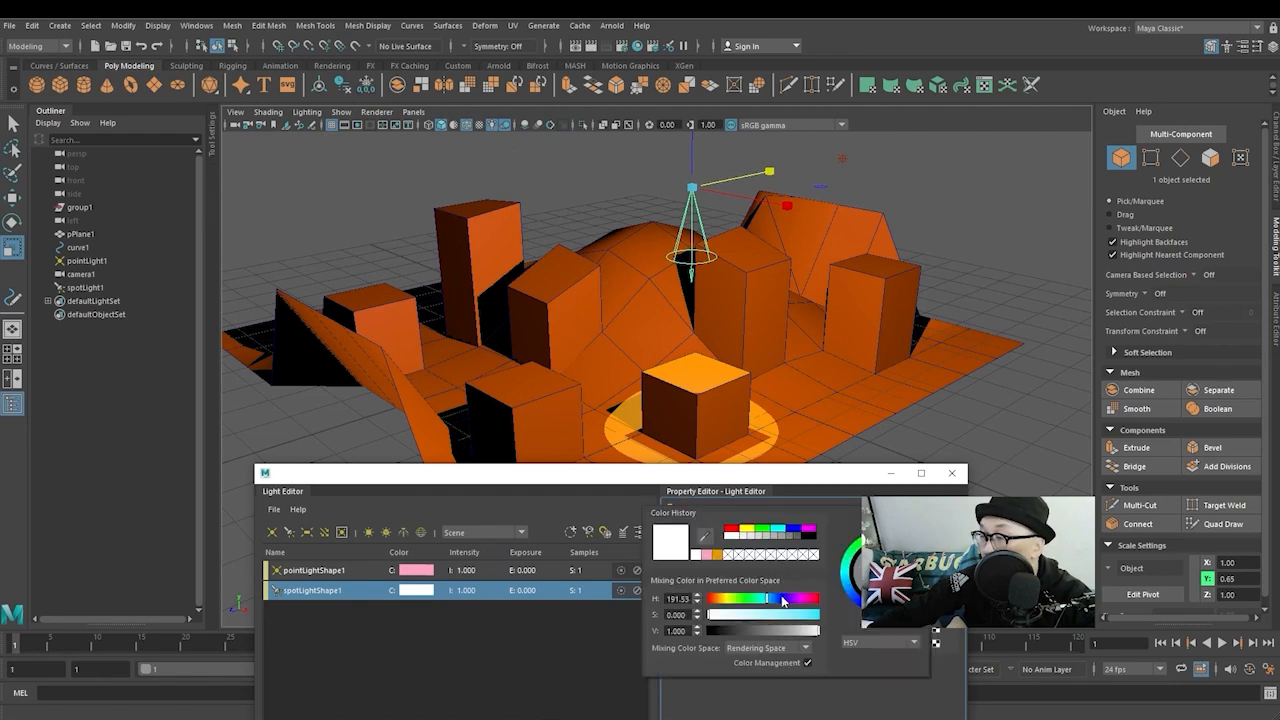
click(789, 612)
click(802, 598)
click(804, 612)
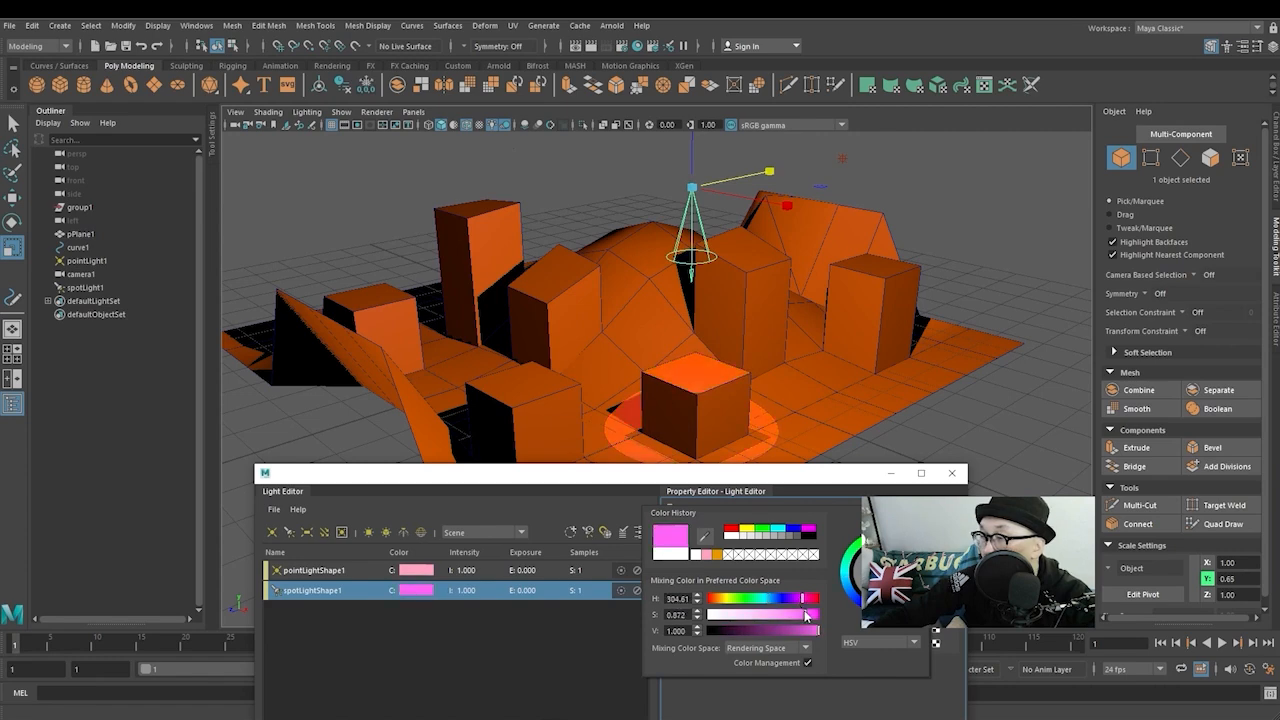
Change the spot light's colour to a pale peach with saturation about 0.3 and close the Light Editor
click(741, 614)
click(722, 598)
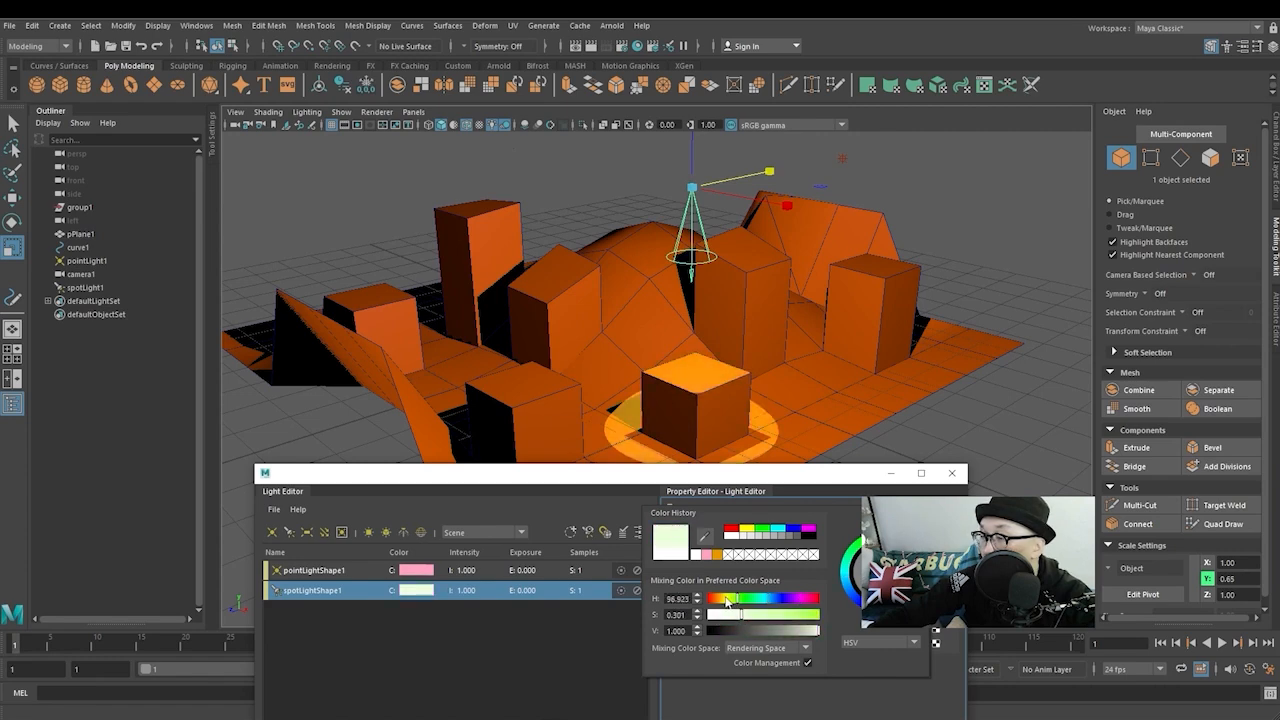
drag(725, 599, 721, 599)
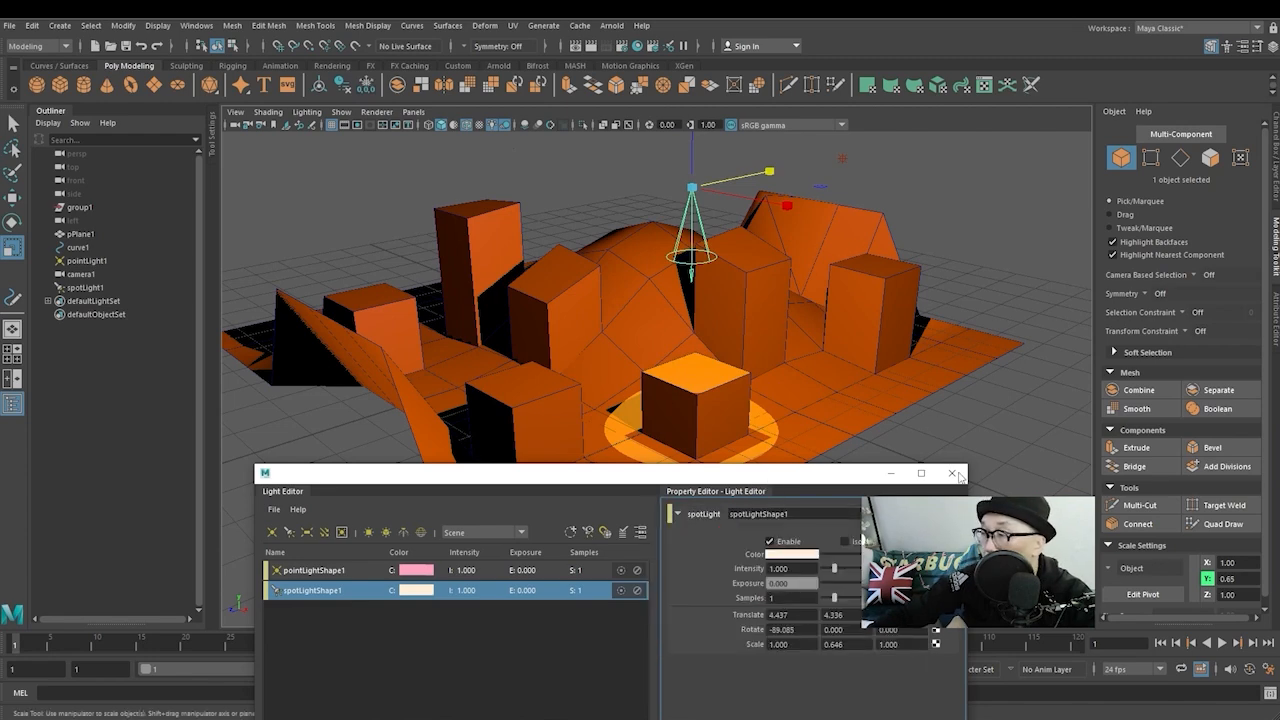
click(953, 473)
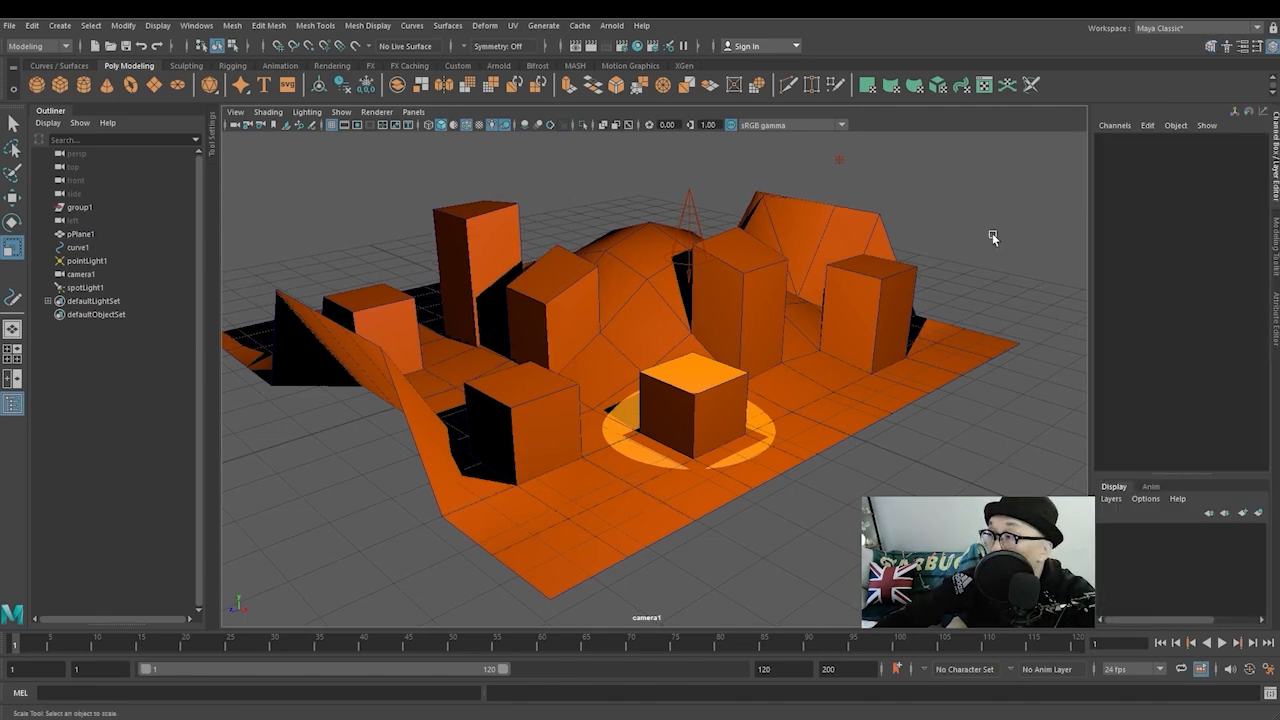
Hide the Channel Box and bring the Modeling Toolkit back into view
click(1276, 145)
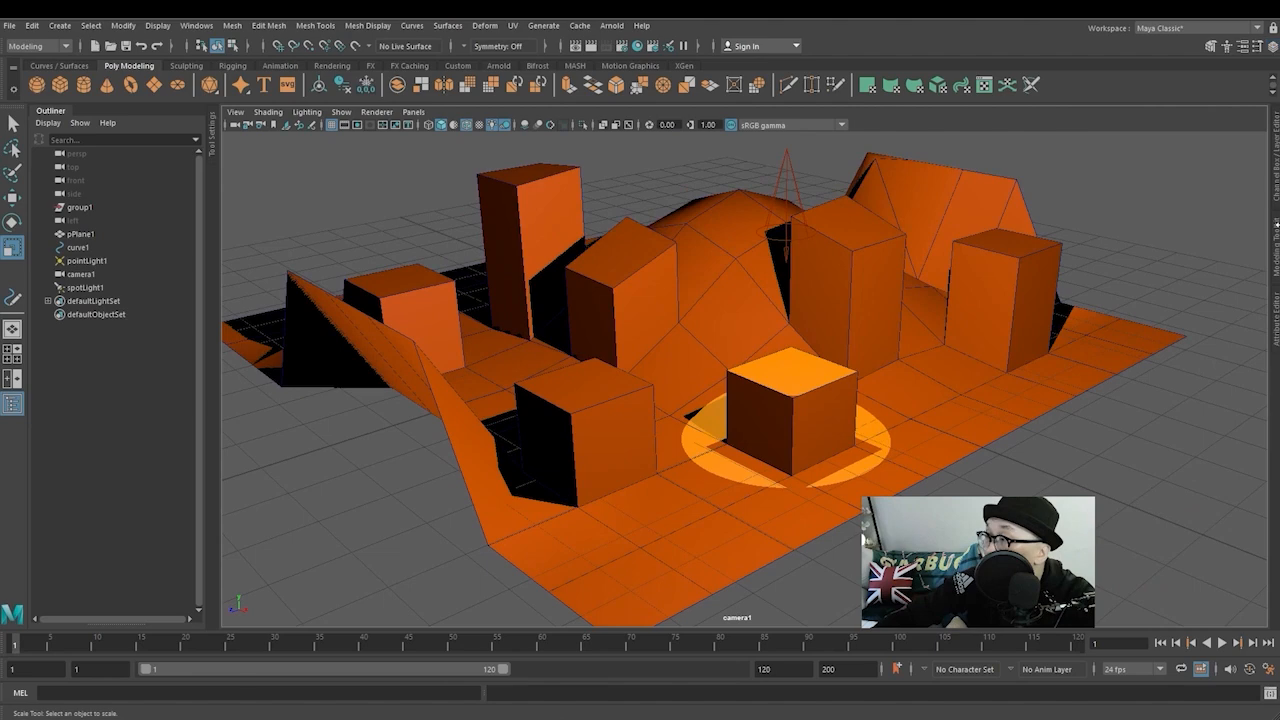
click(1276, 240)
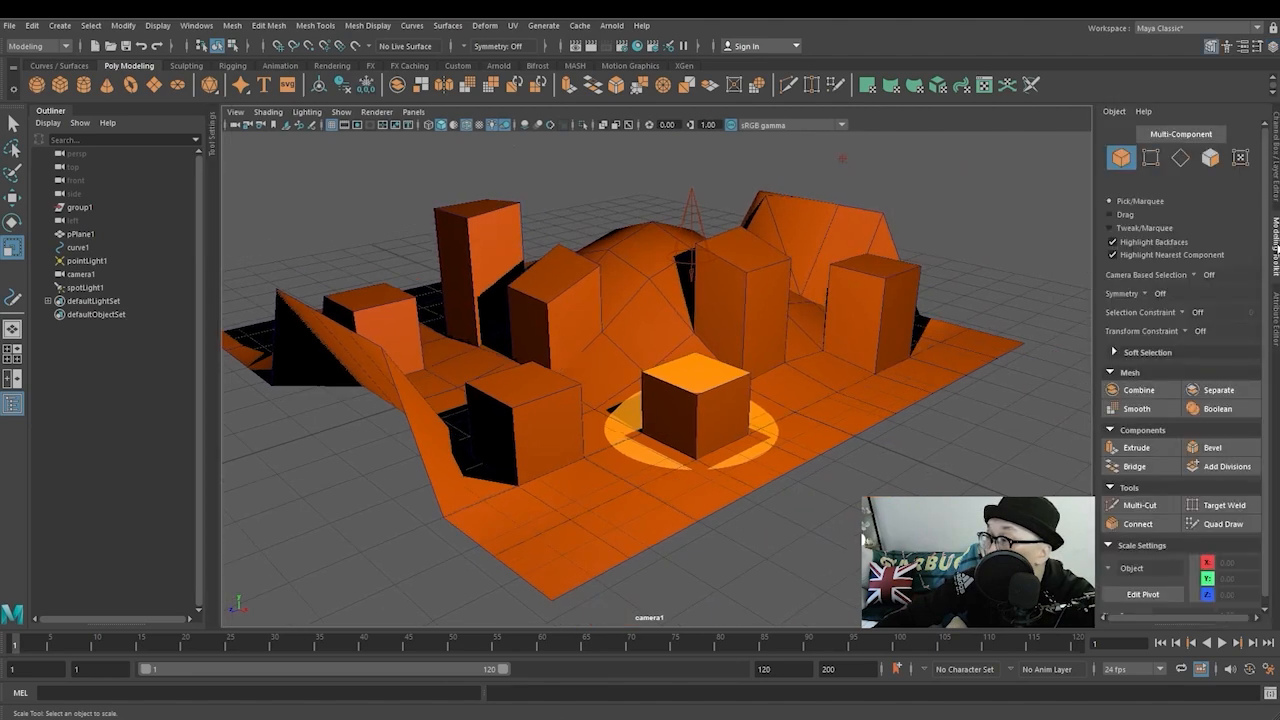
Bring the Channel Box back into view in place of the Modeling Toolkit
click(1276, 190)
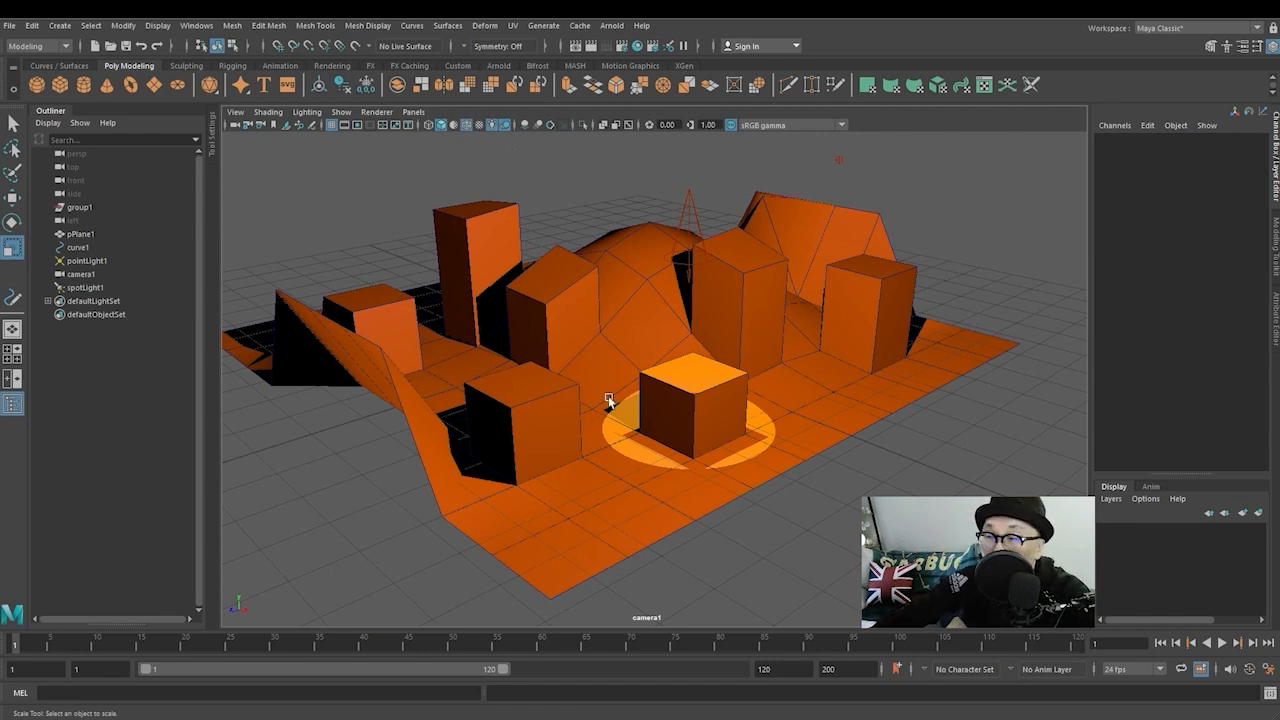
alt+middle_drag(641, 391, 668, 398)
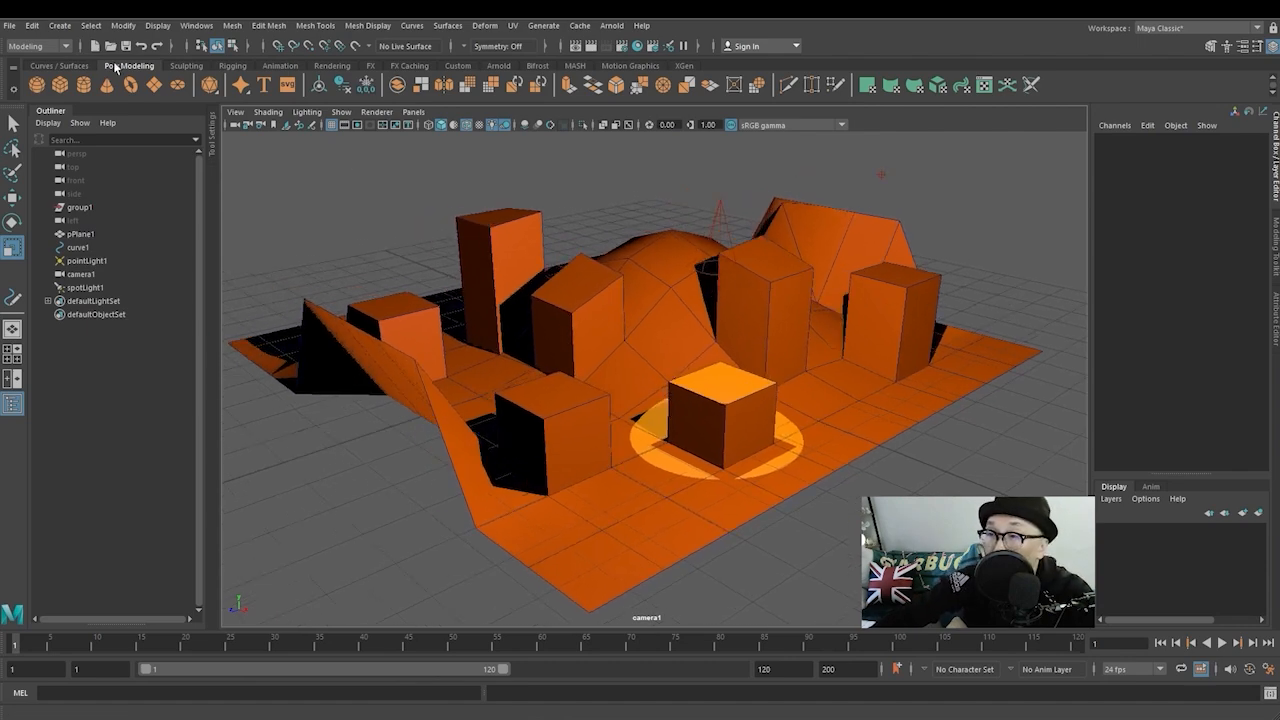
Create a polygon cube, move it off the terrain to about -14.09 on Translate Z and frame it
click(62, 90)
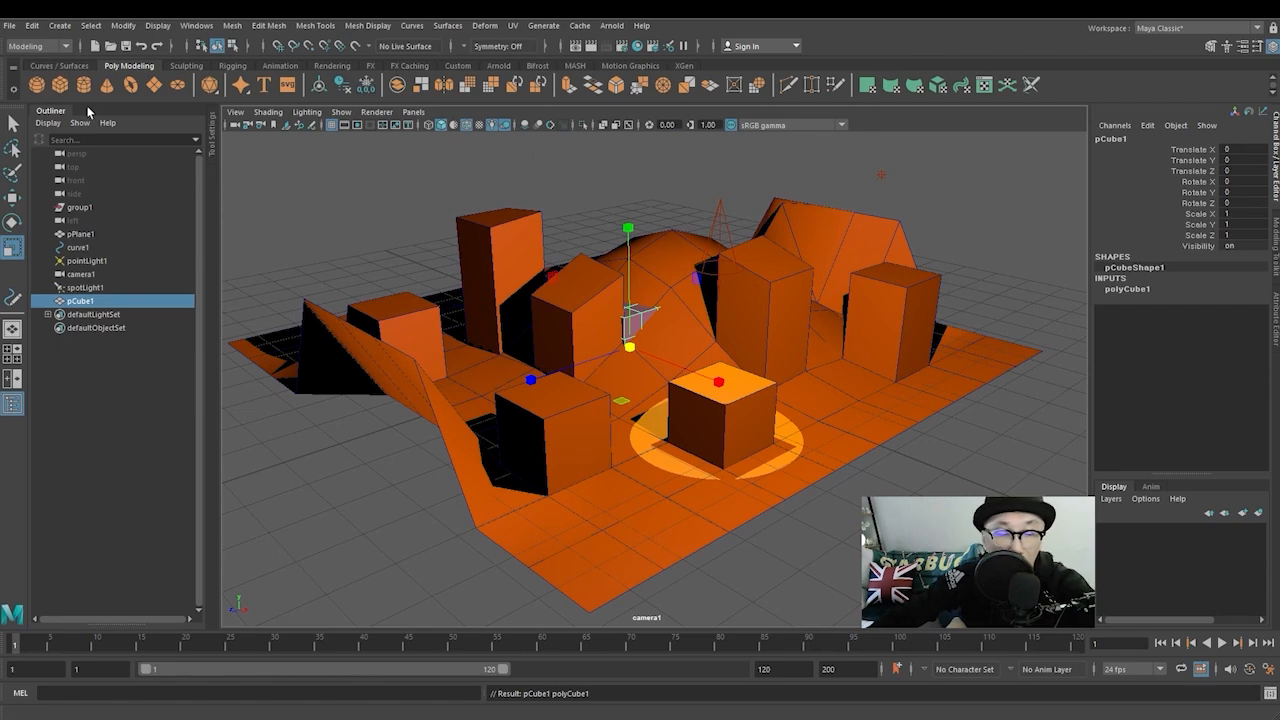
key(w)
alt+middle_drag(667, 373, 229, 390)
drag(275, 387, 728, 332)
key(f)
scroll(740, 330, up, 3)
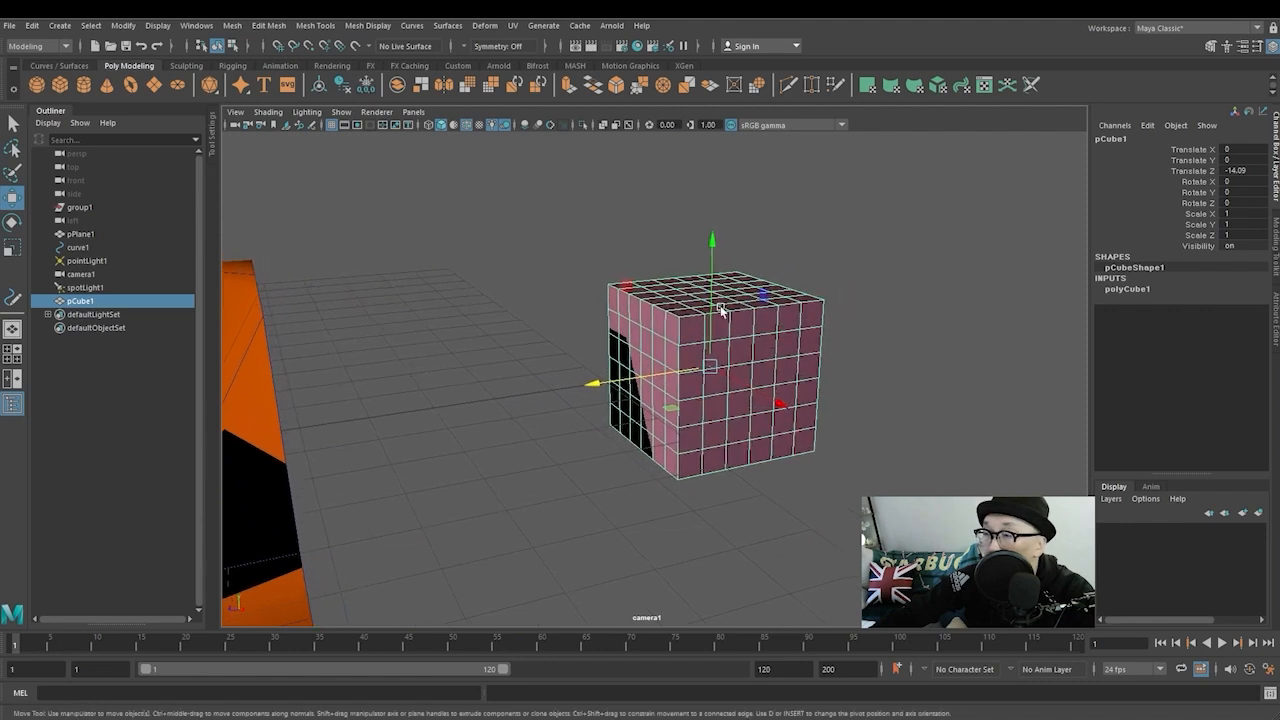
Reset the polygon cube options to their defaults and create a new cube with them
click(61, 27)
mouse_move(78, 75)
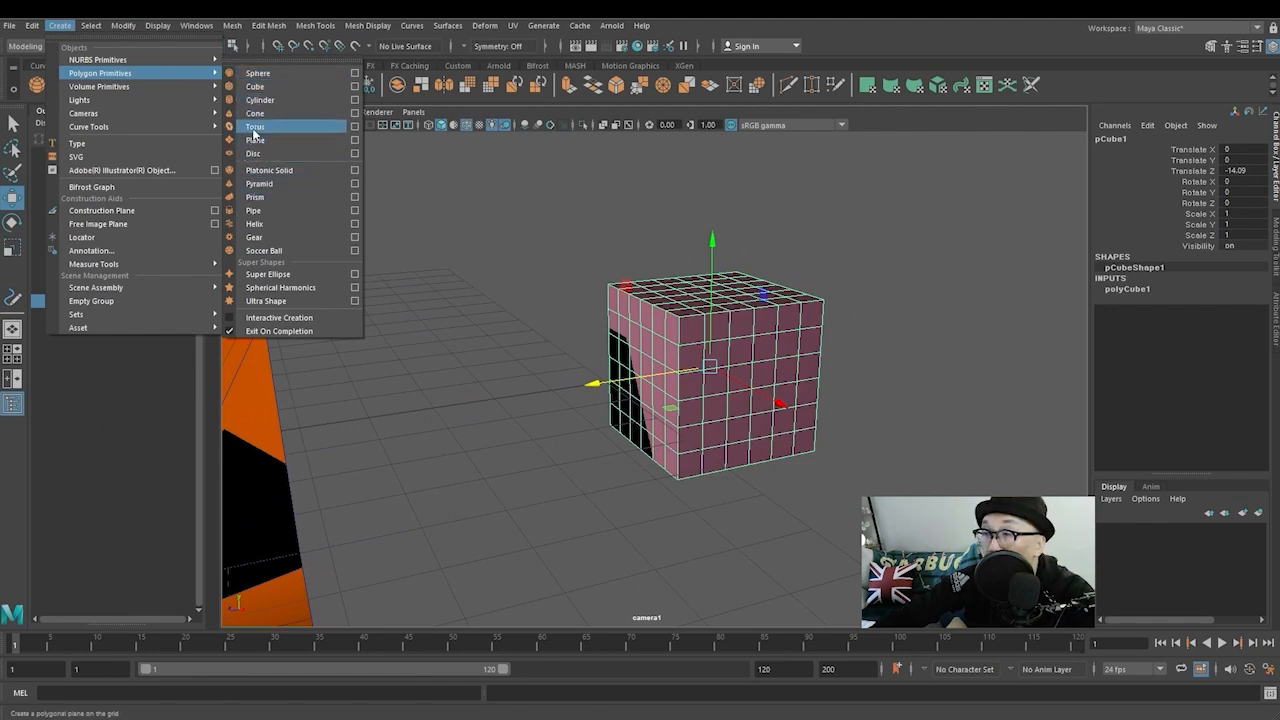
click(355, 87)
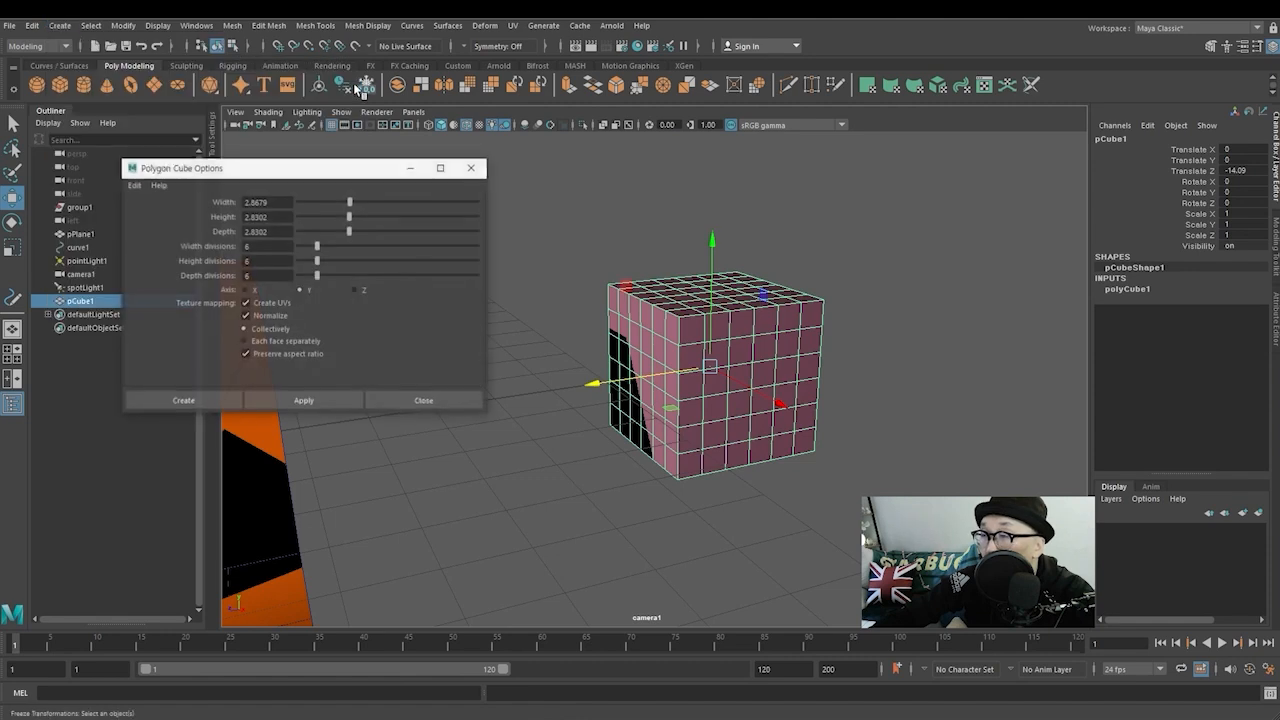
drag(299, 175, 404, 171)
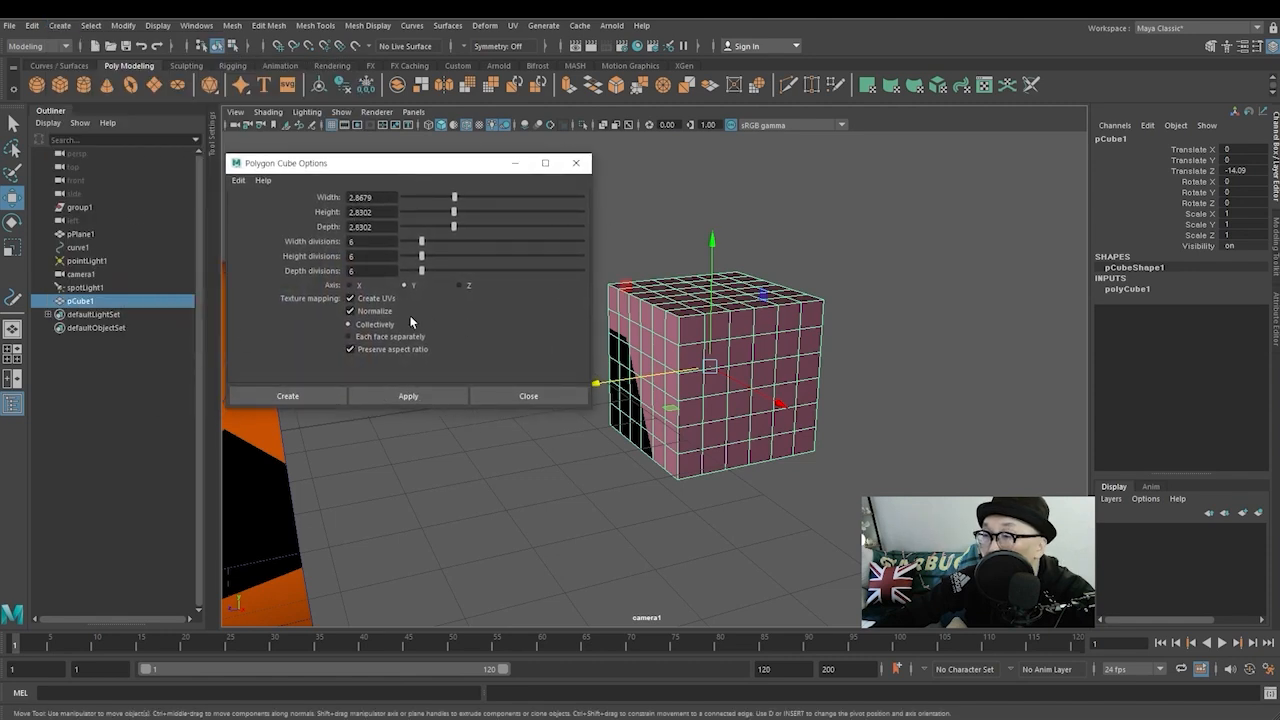
click(239, 182)
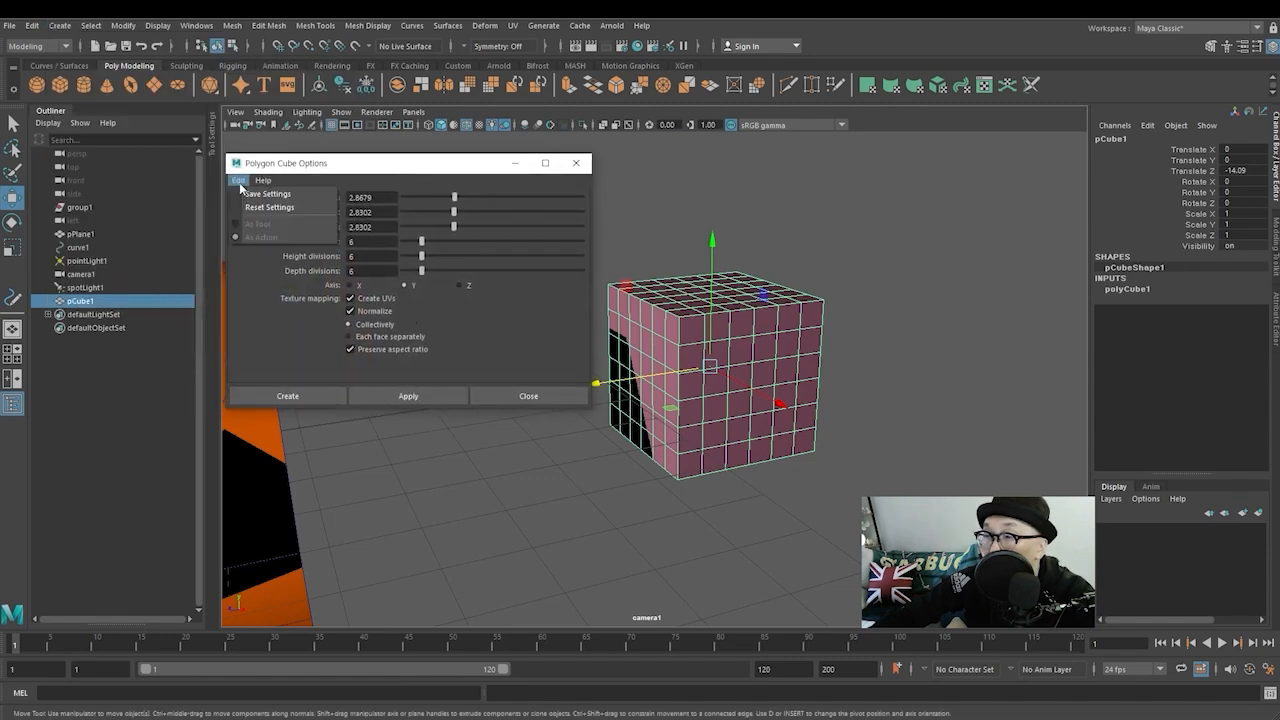
click(261, 208)
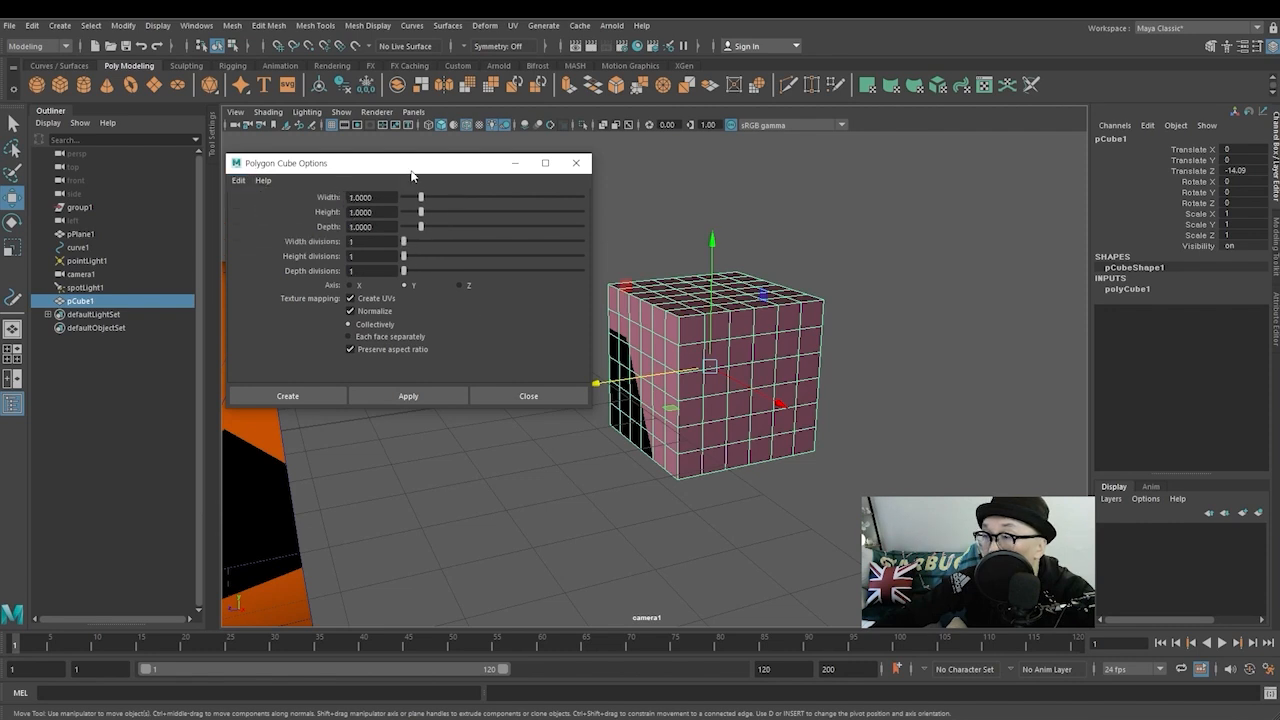
click(387, 396)
click(535, 396)
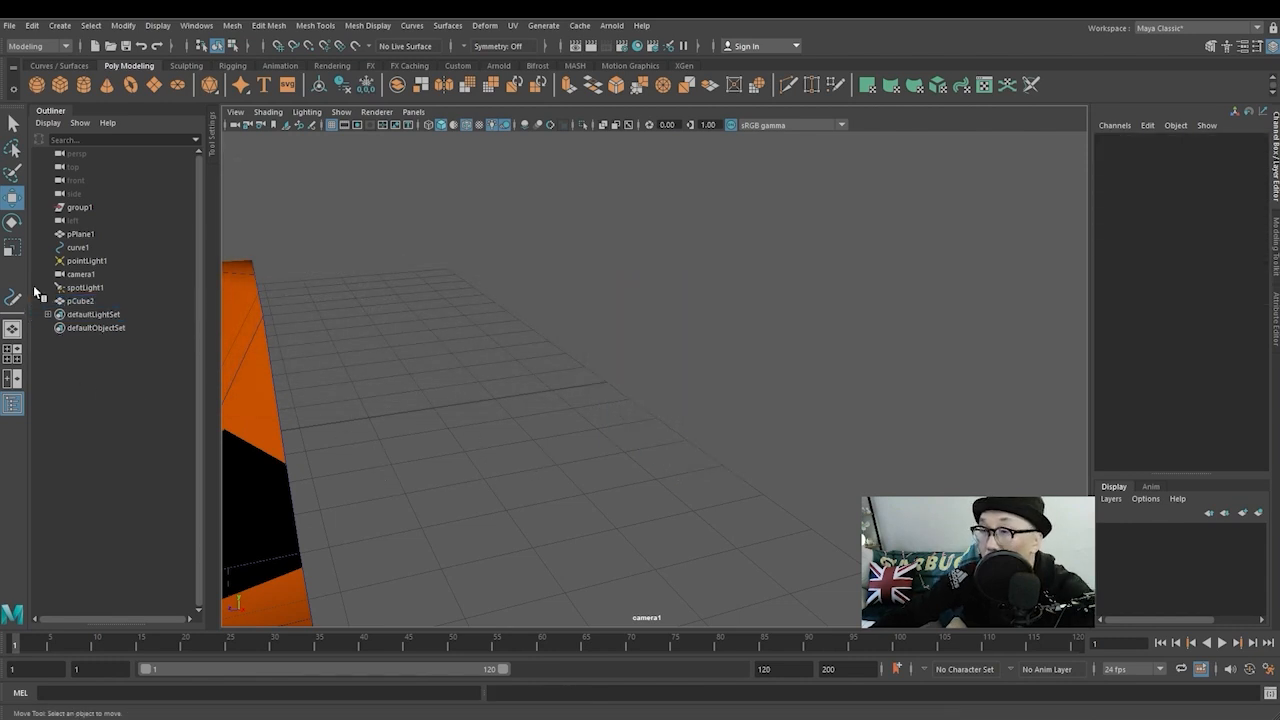
Move the terrain plane along Z to about -8.479, clear of the new cube at the origin
scroll(342, 342, down, 5)
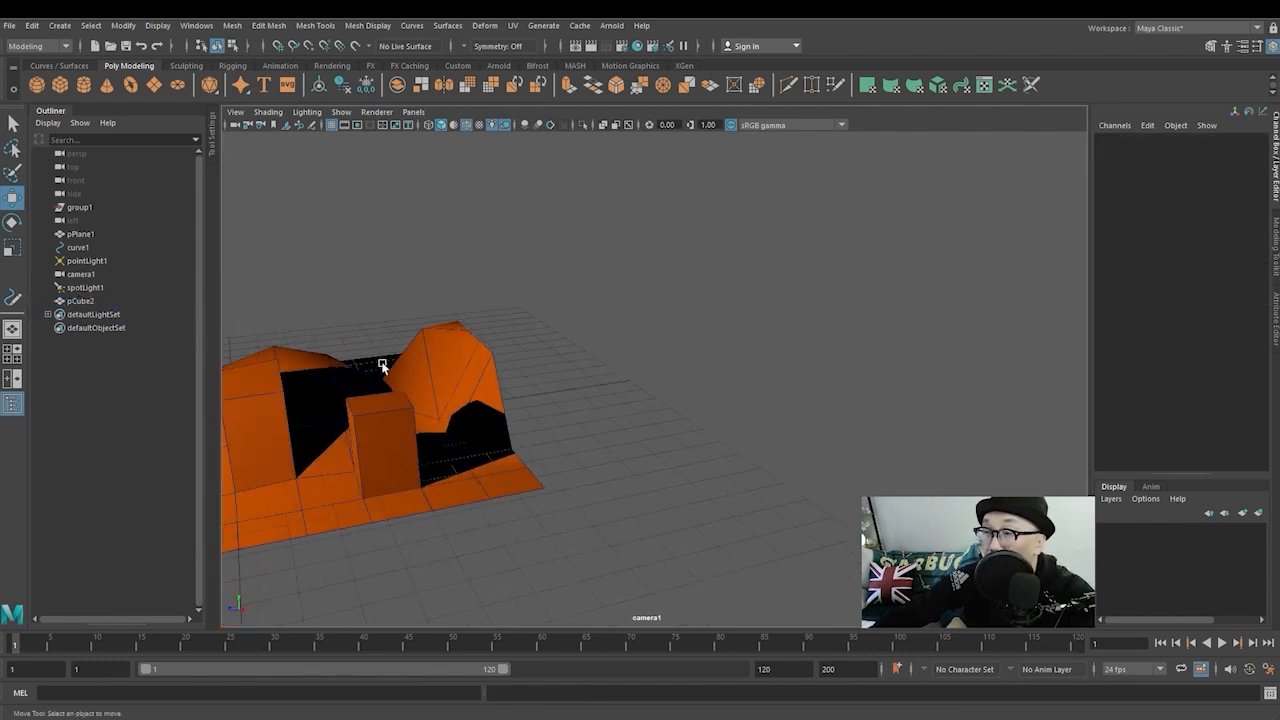
click(452, 375)
scroll(706, 349, down, 3)
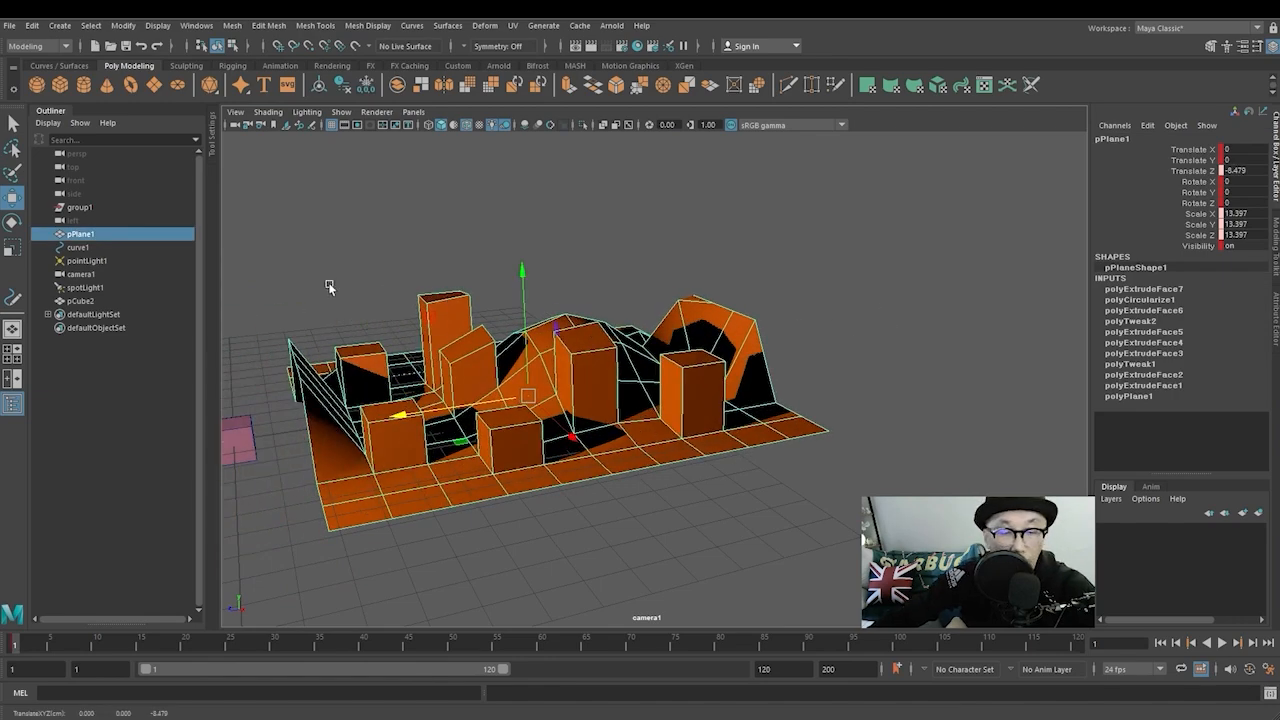
Switch the viewport to wireframe display and select the new cube beside the terrain
click(427, 124)
click(563, 525)
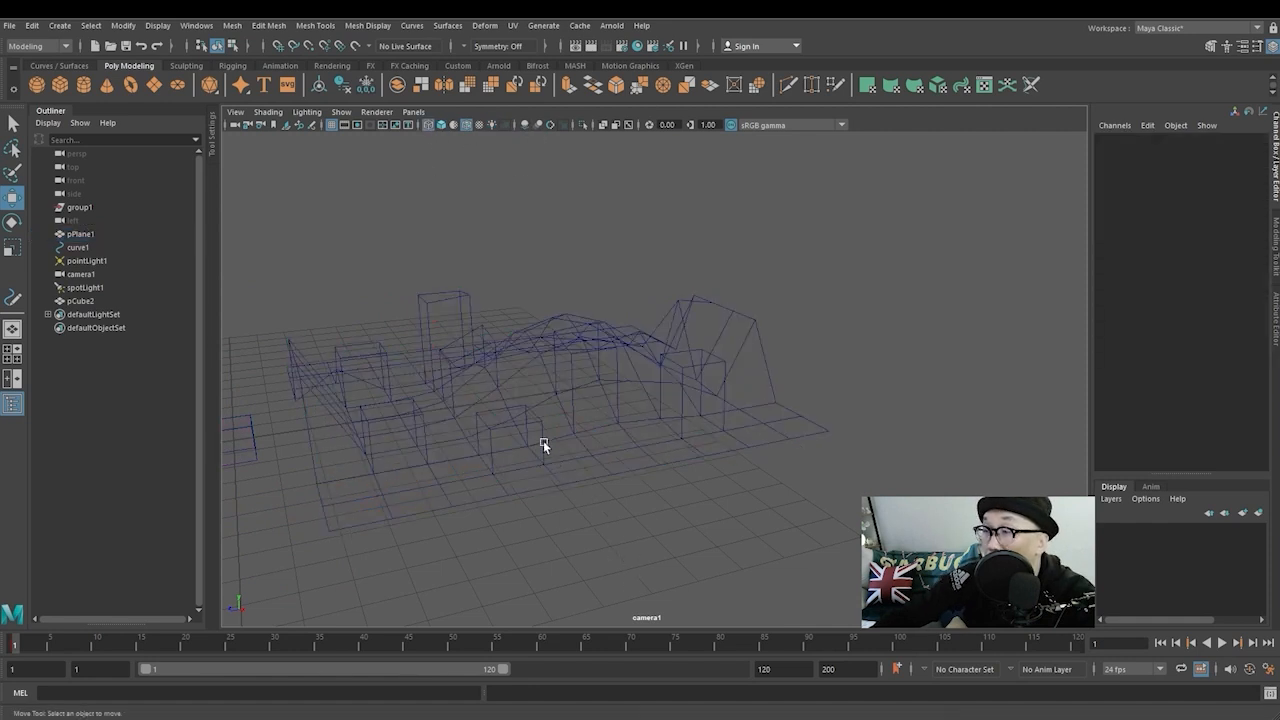
alt+middle_drag(495, 364, 657, 342)
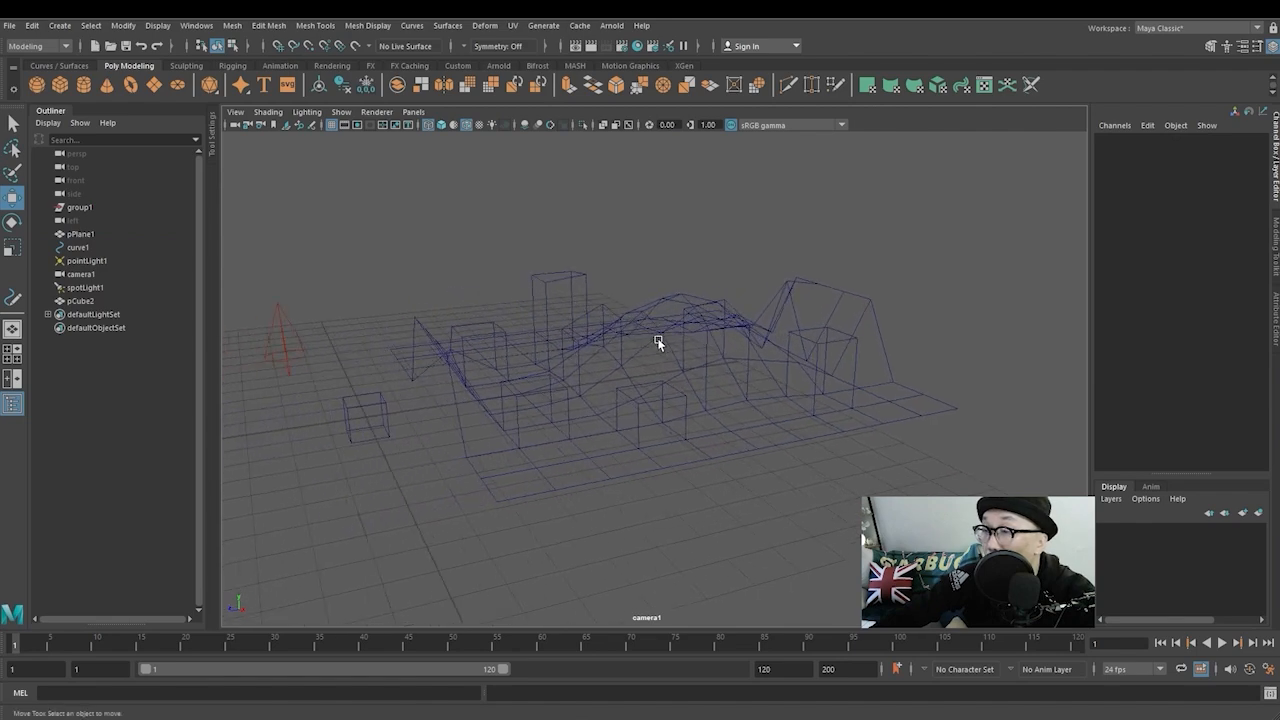
click(388, 413)
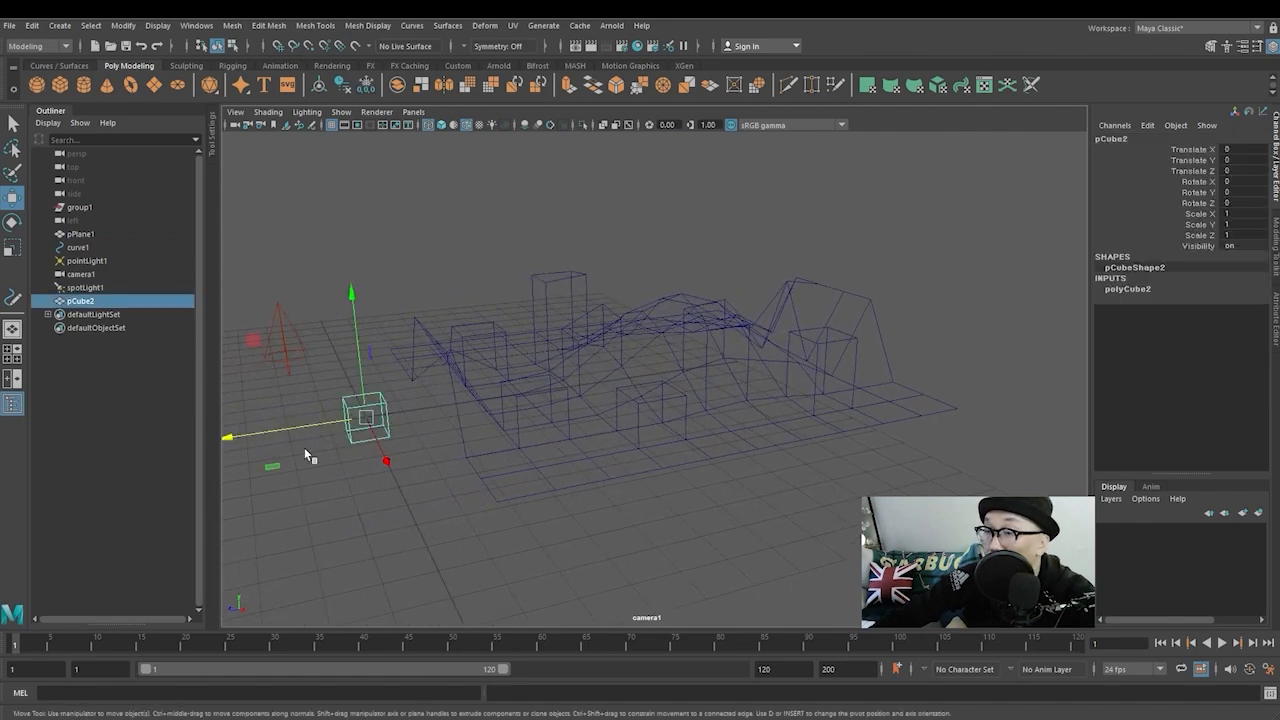
alt+drag(346, 424, 624, 422)
scroll(551, 380, up, 3)
scroll(552, 374, down, 2)
alt+middle_drag(554, 366, 654, 382)
click(602, 481)
click(598, 384)
alt+drag(653, 453, 690, 420)
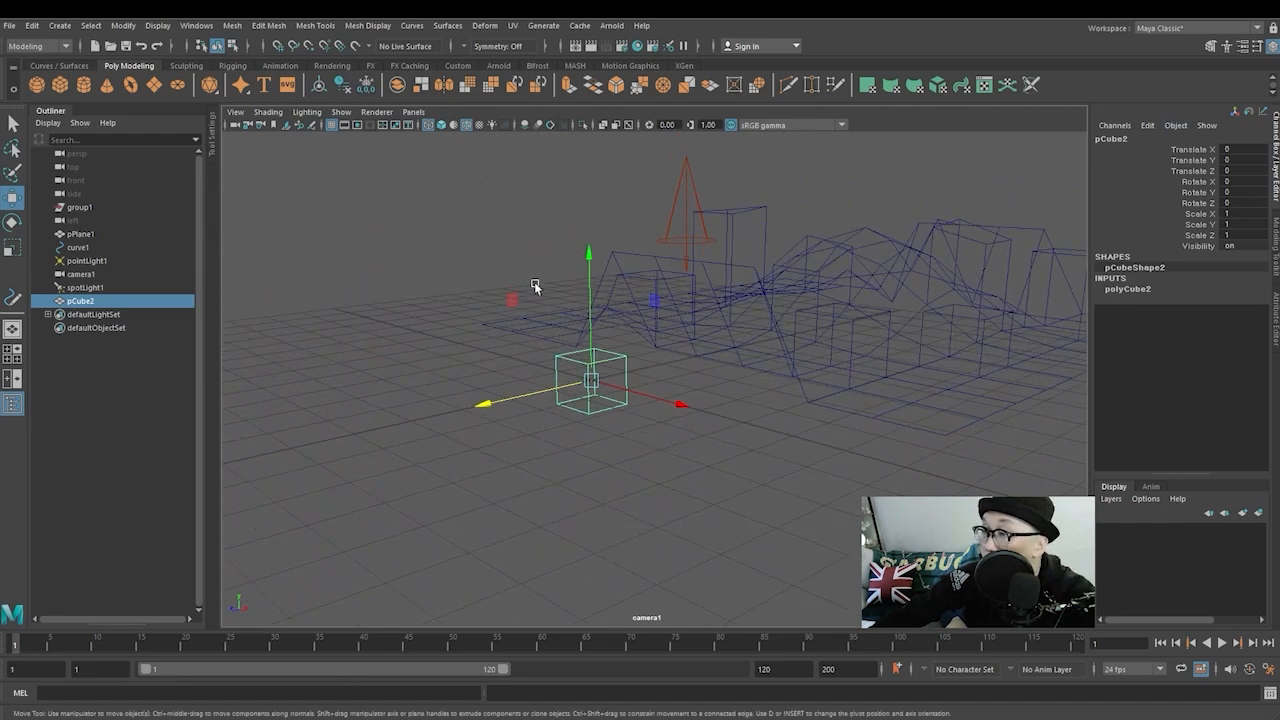
Move the cube to about X -0.196, Y -0.495, Z 0.114 and rotate it about 9.352 degrees around Z
drag(591, 296, 591, 330)
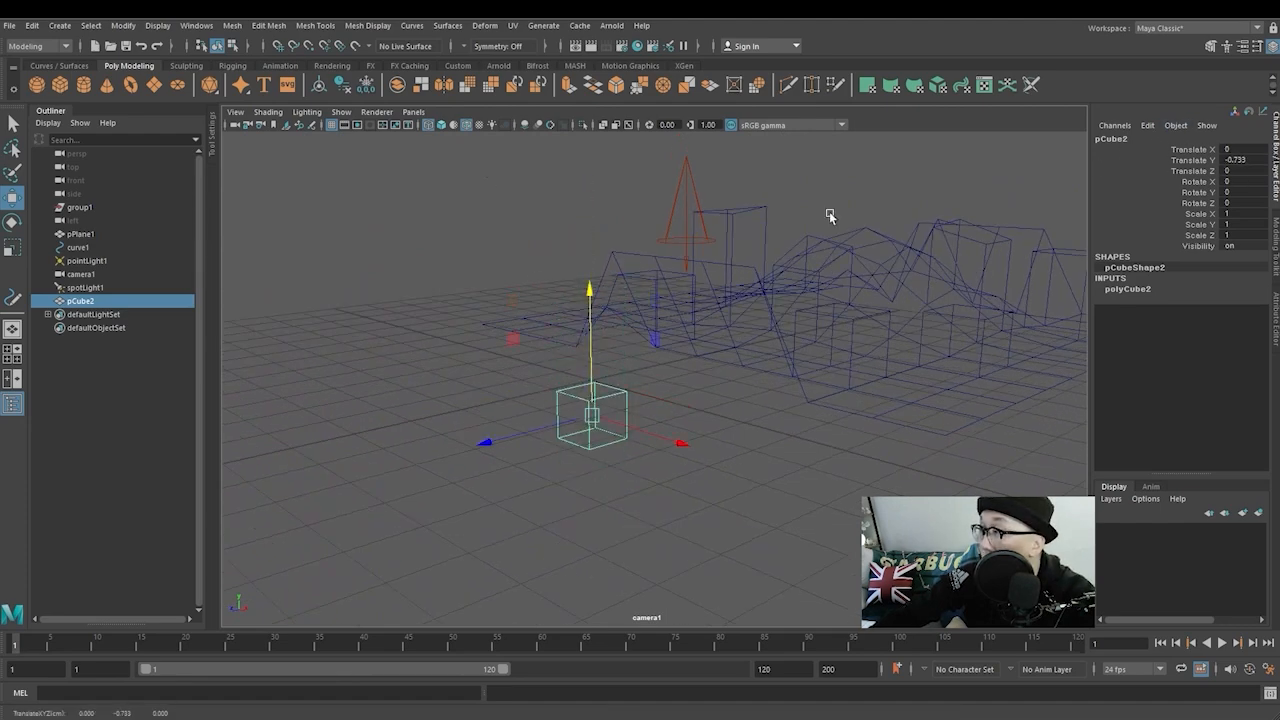
mouse_move(592, 415)
mouse_down()
mouse_move(491, 391)
mouse_move(666, 403)
mouse_move(495, 372)
mouse_move(543, 401)
mouse_move(581, 403)
mouse_up()
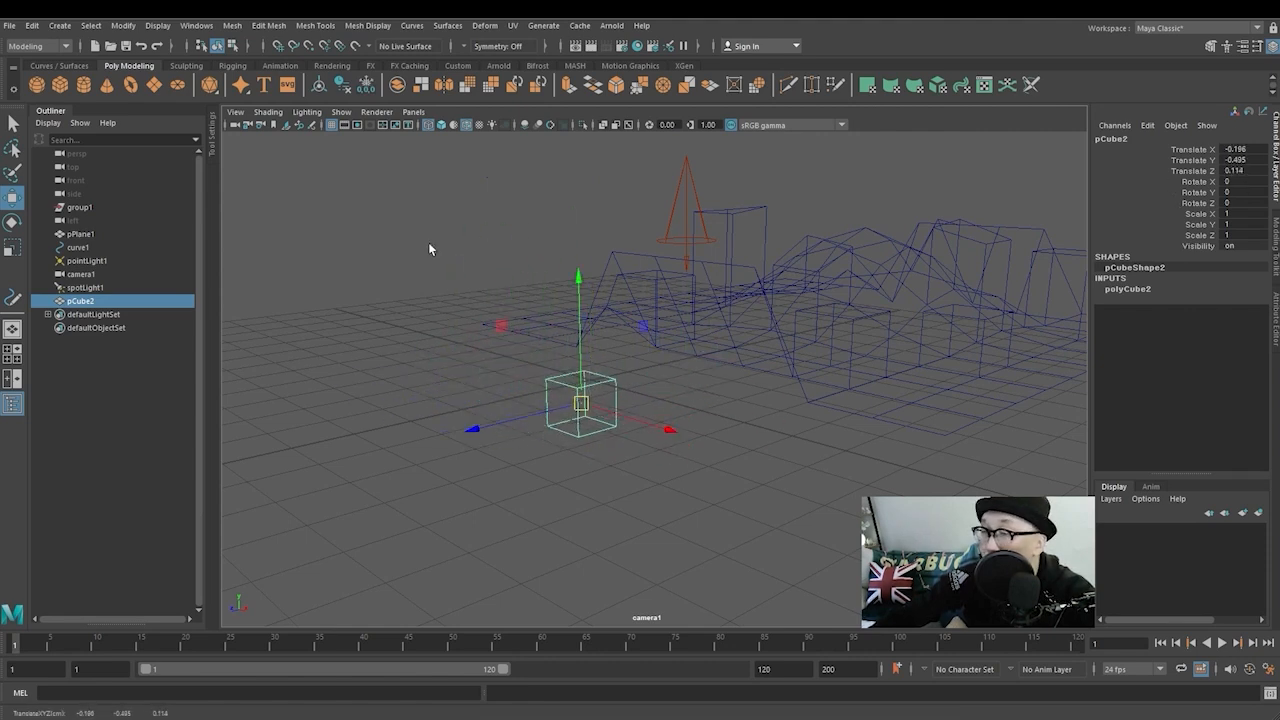
key(e)
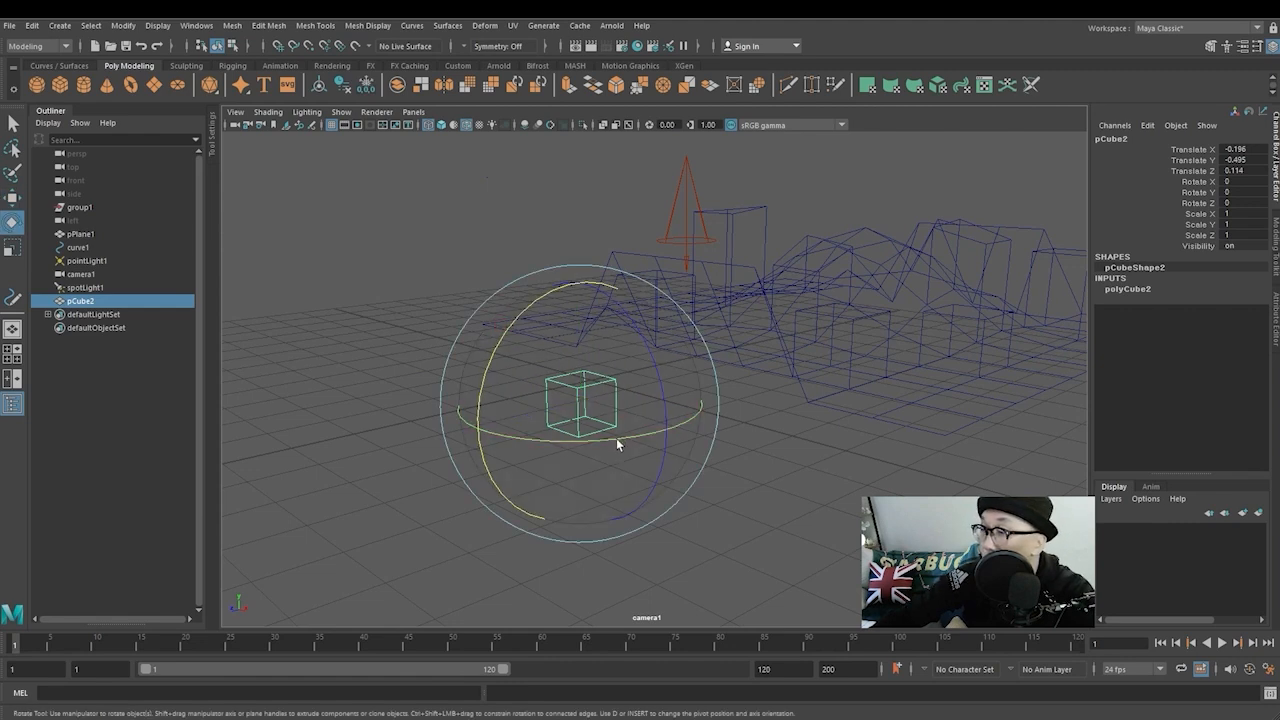
mouse_move(657, 386)
mouse_down()
mouse_move(683, 440)
mouse_move(663, 429)
mouse_move(662, 395)
mouse_up()
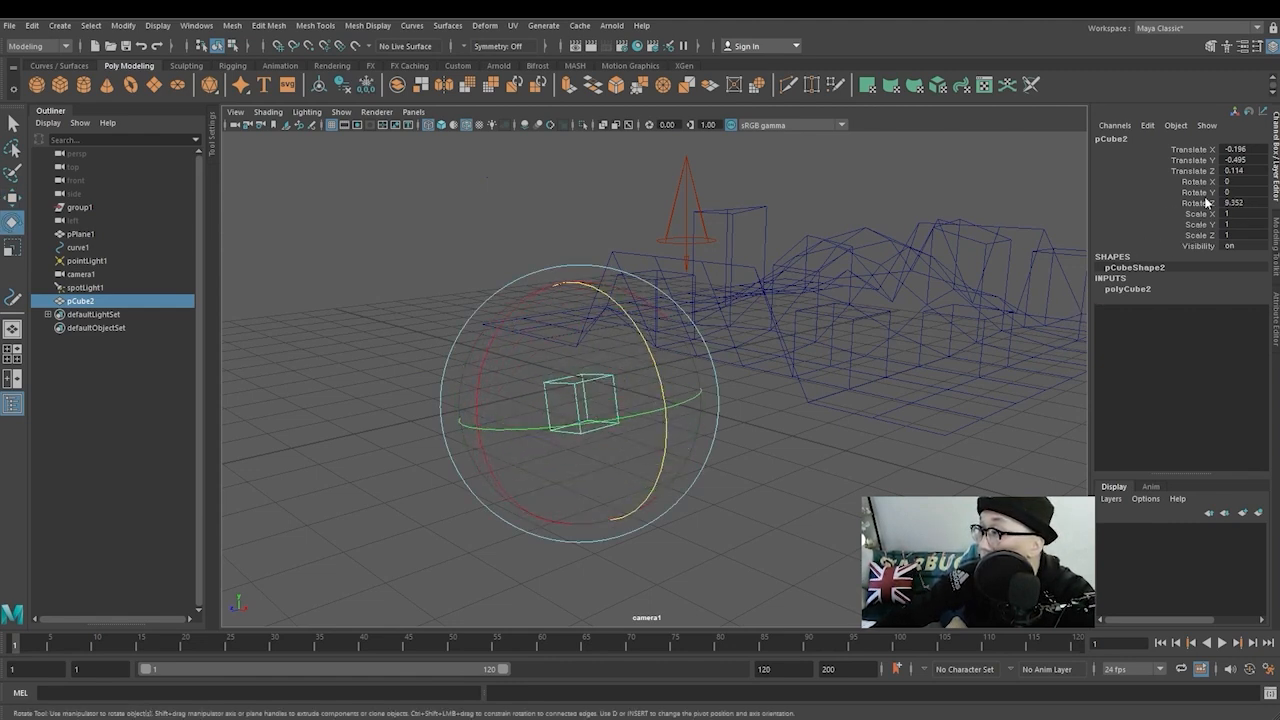
Scale the cube uniformly to about 0.37 and set its Scale Z to 0
key(r)
drag(582, 402, 560, 474)
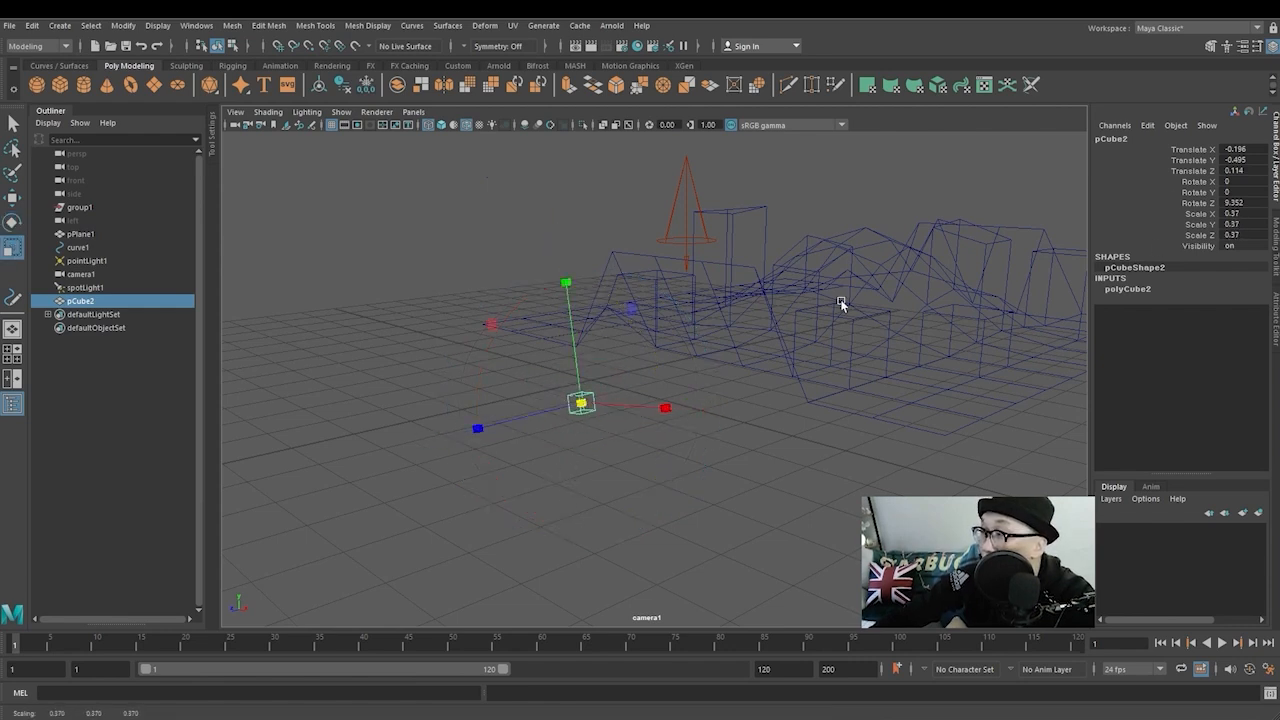
click(1234, 232)
text(0)
key(Return)
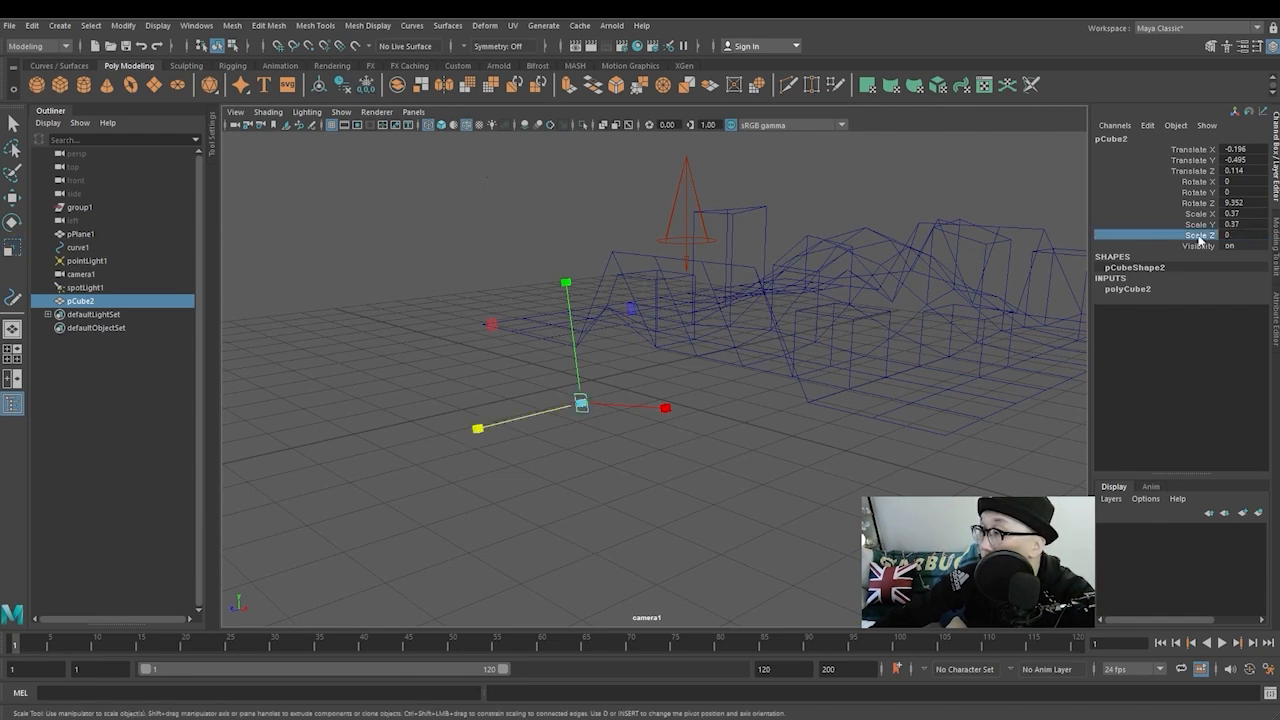
Set the cube's Scale Z to -4 and its Translate Z to 1, and deselect it
ctrl+drag(1236, 235, 1195, 235)
mouse_move(1249, 171)
ctrl+mouse_down()
mouse_move(1224, 171)
mouse_move(1265, 171)
mouse_move(1232, 171)
ctrl+mouse_up()
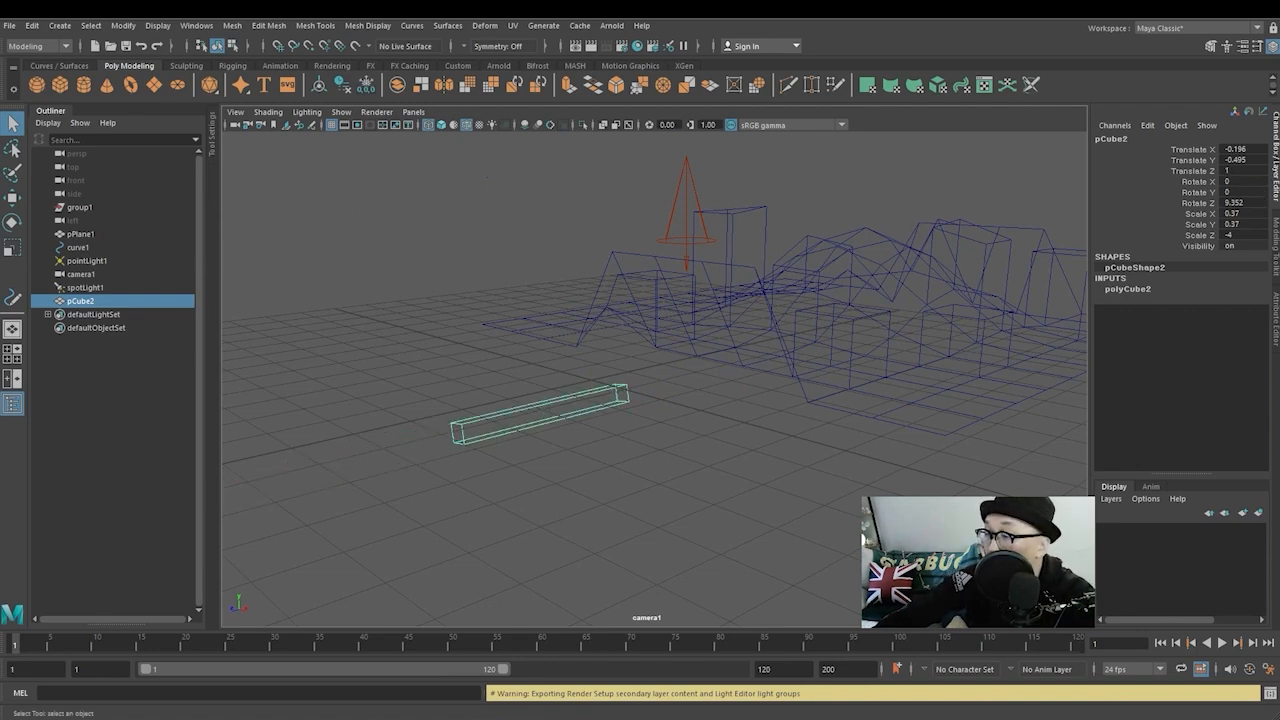
click(792, 475)
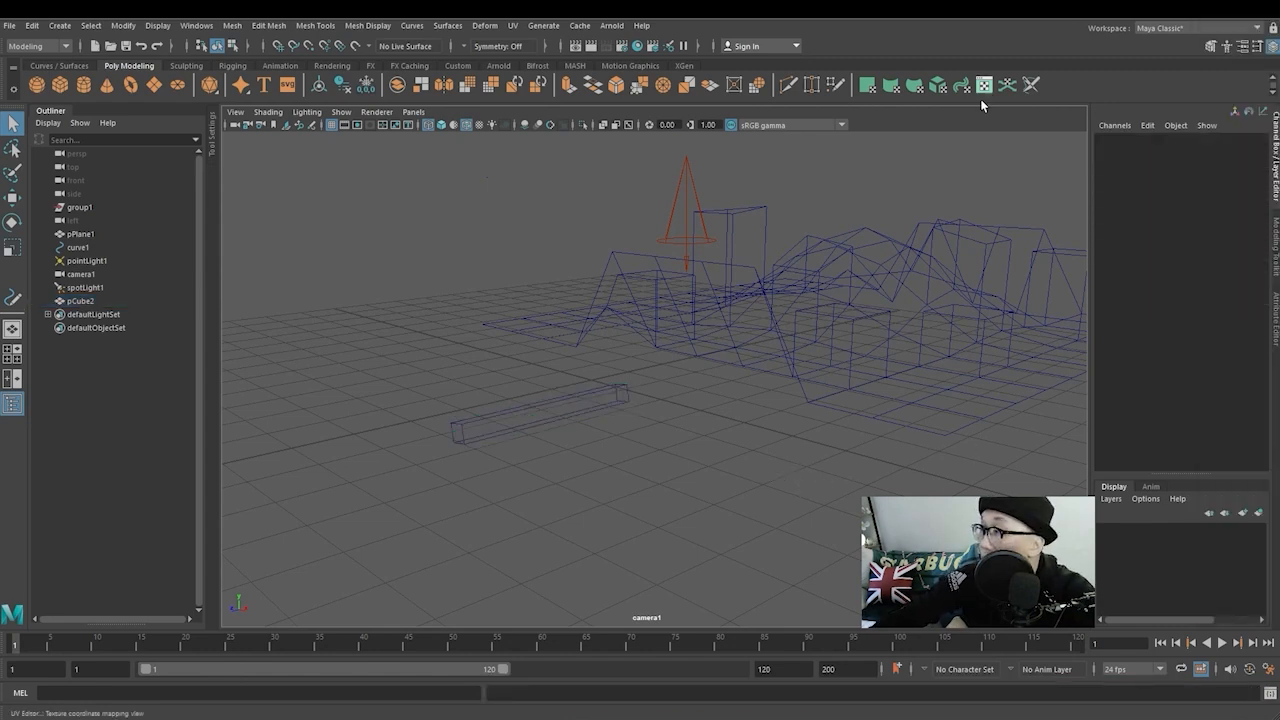
Select the stretched cube and show its transform attributes in the Attribute Editor
click(599, 405)
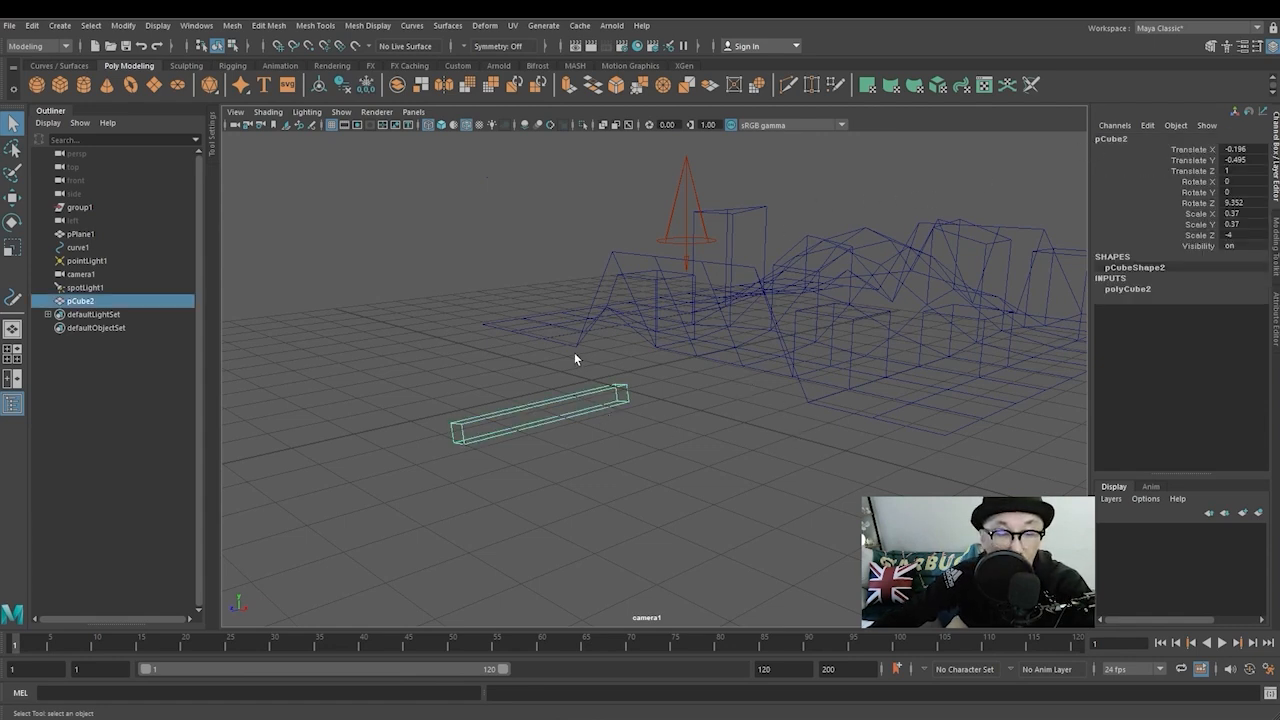
key(ctrl+a)
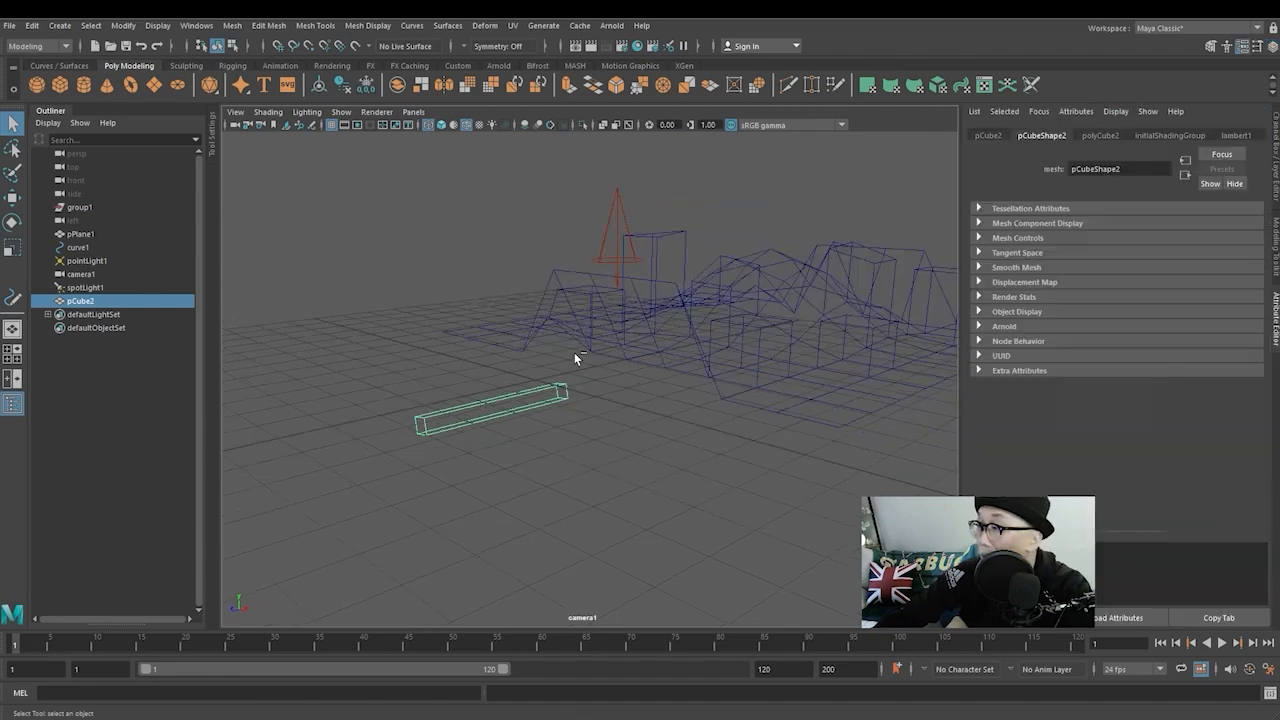
click(988, 135)
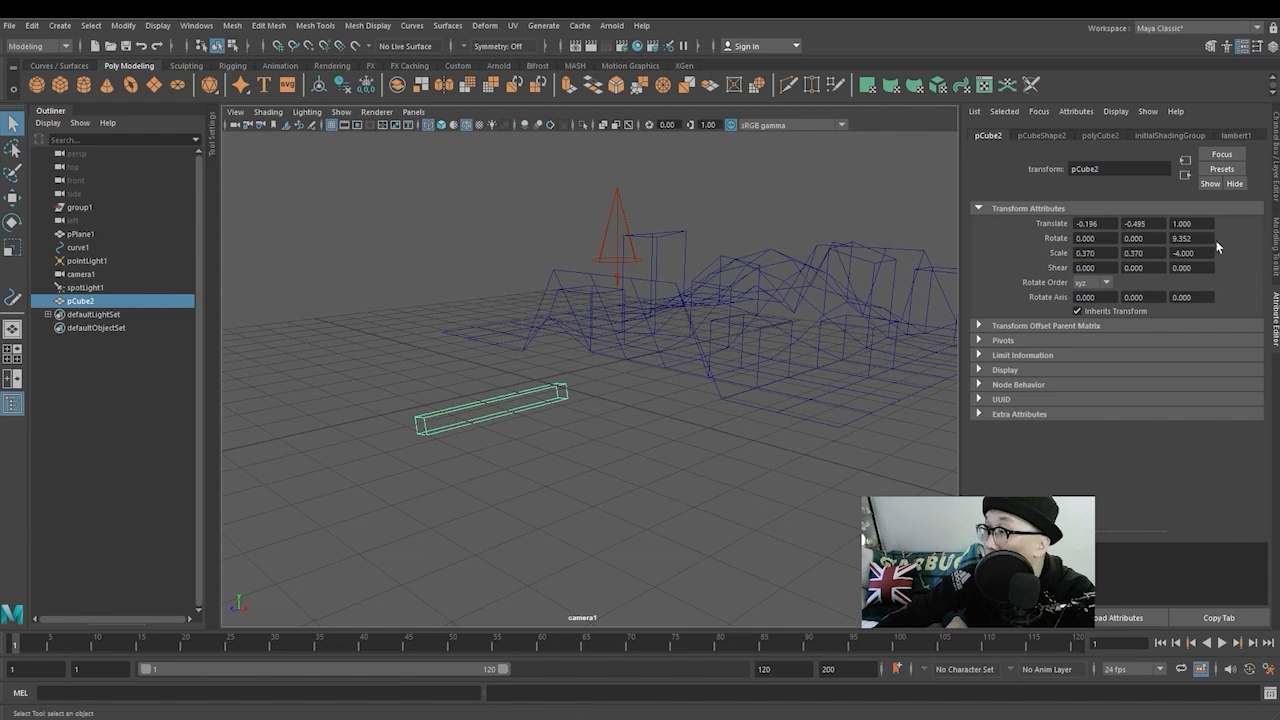
Examine the stretched cube's Transform Offset Parent Matrix, Pivots and Limit Information attributes
click(988, 328)
click(988, 328)
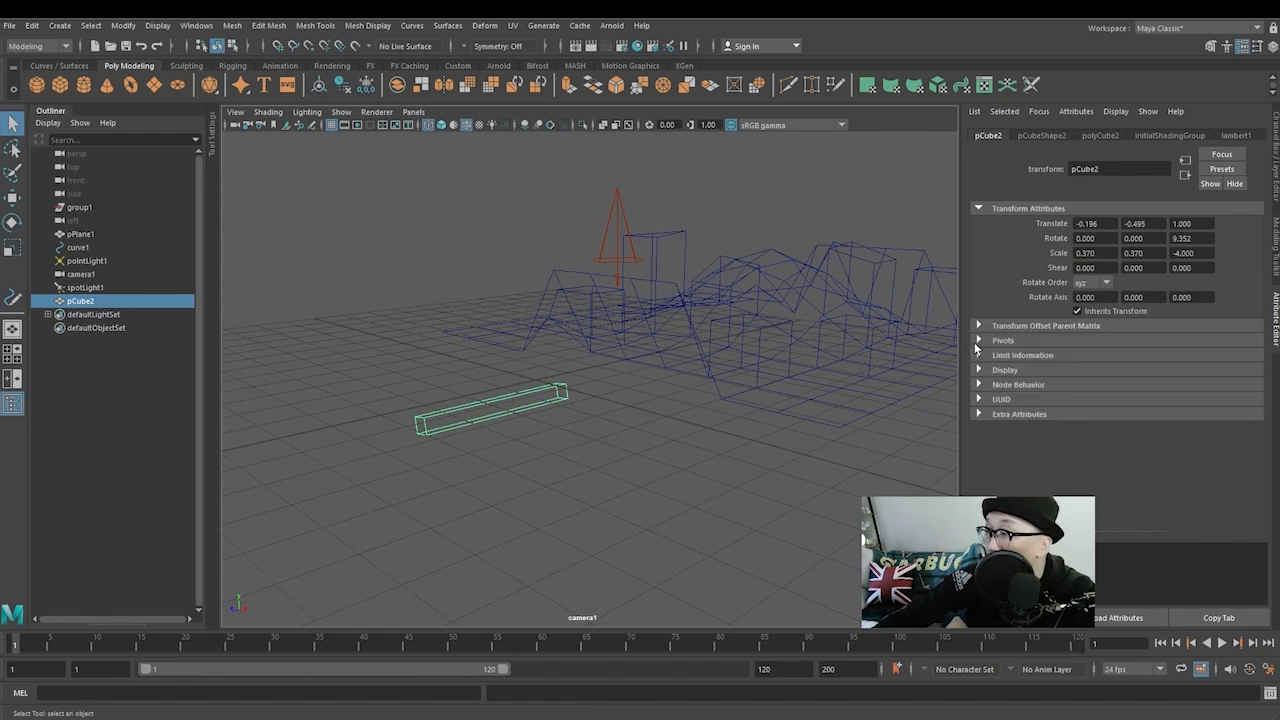
click(980, 341)
click(980, 341)
click(980, 341)
click(1077, 355)
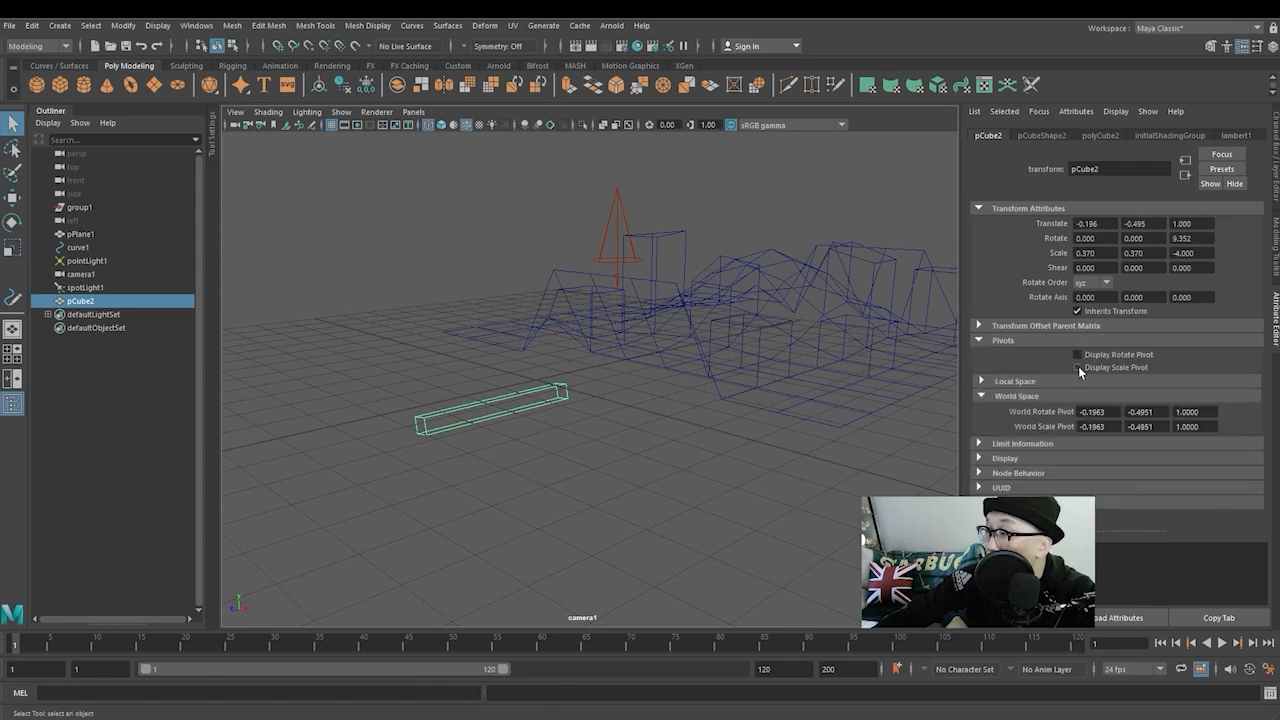
click(980, 341)
click(979, 344)
click(979, 344)
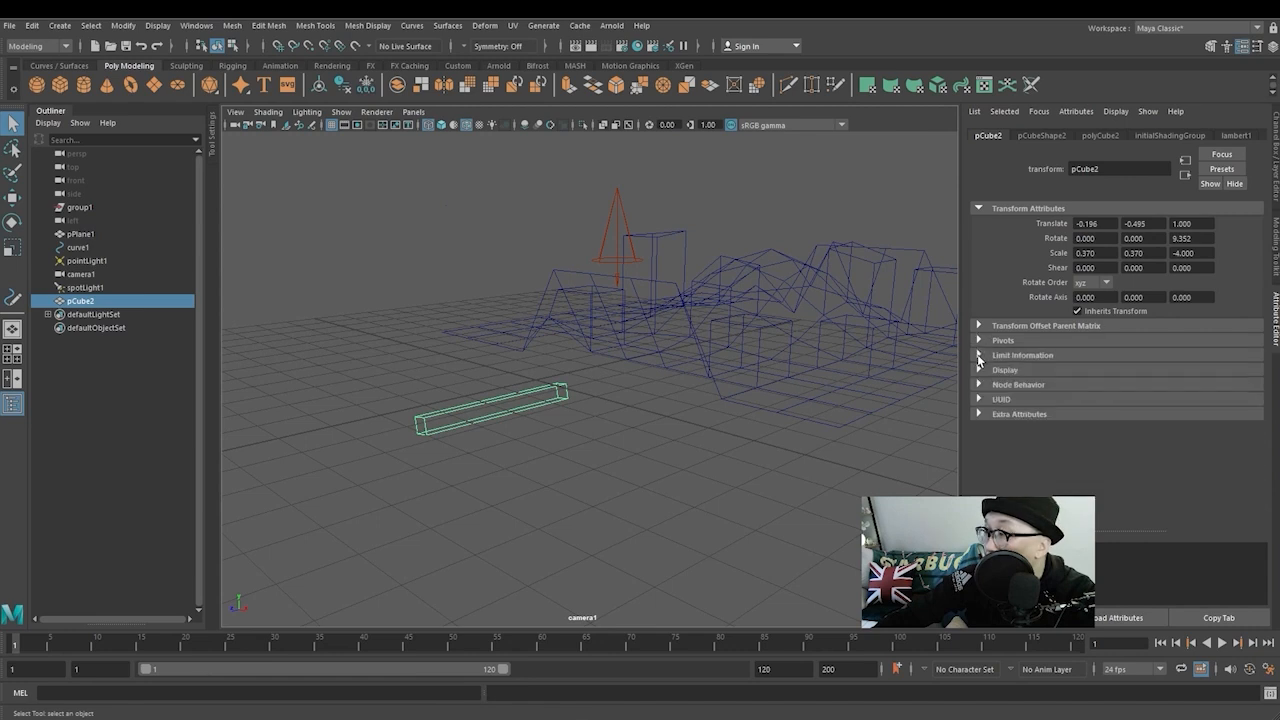
click(979, 356)
click(979, 356)
Try out the Display Handle and Display Local Axis options on the stretched cube, turning each off again
click(977, 370)
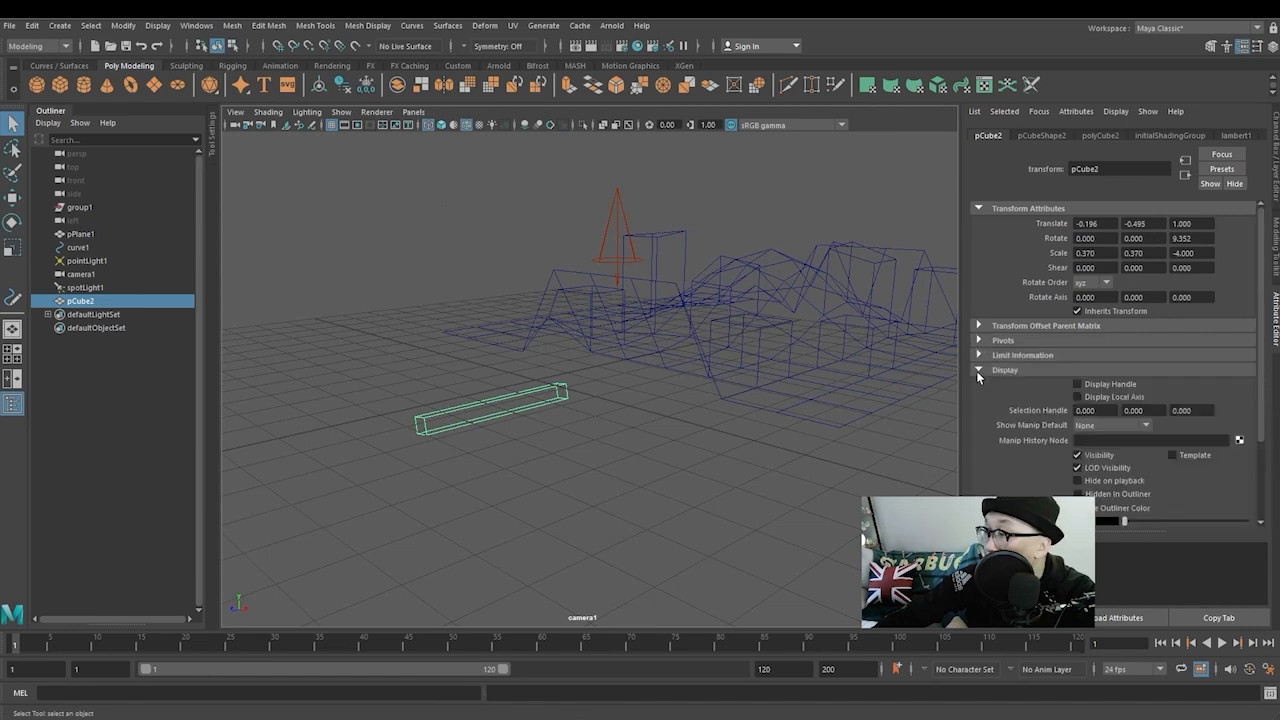
click(1078, 385)
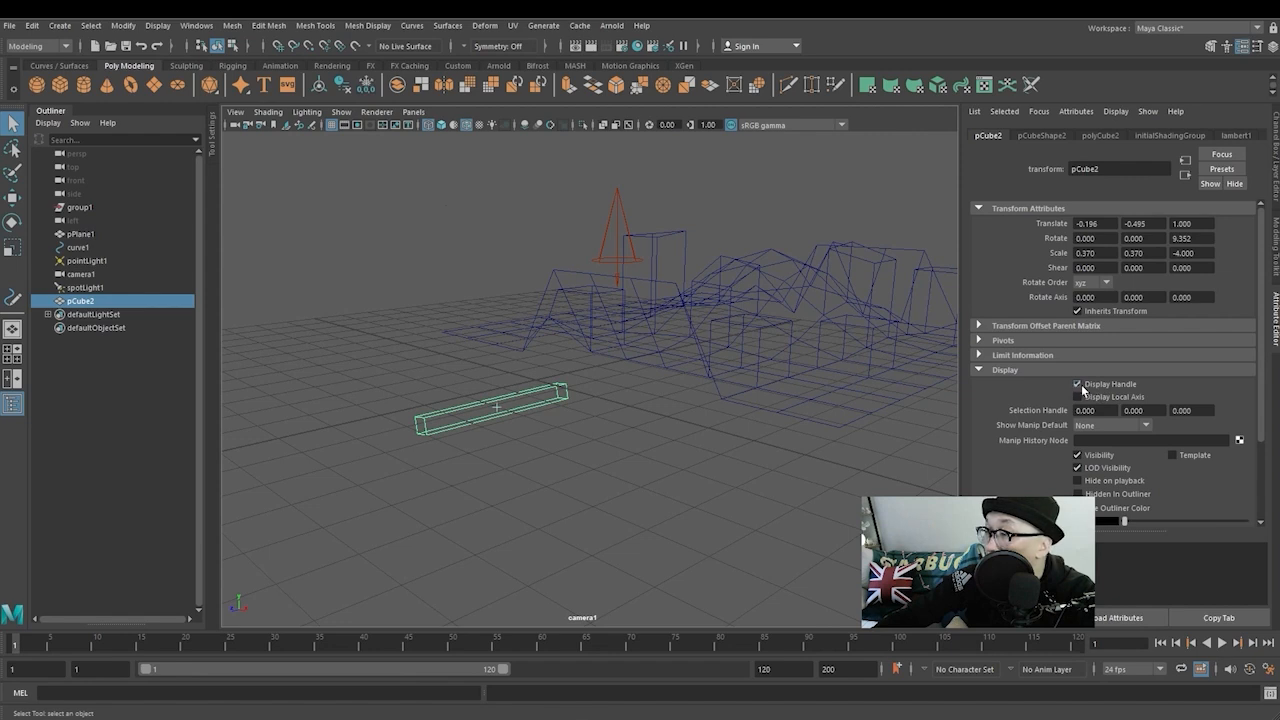
click(1078, 397)
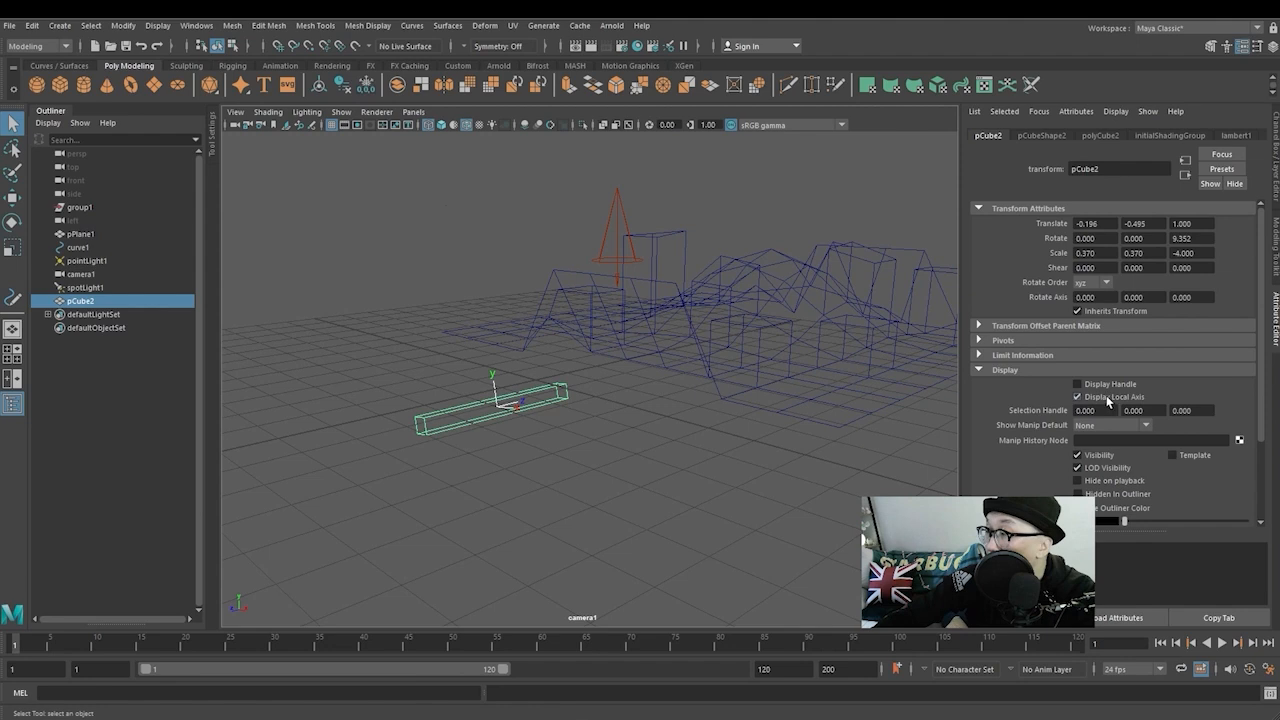
click(1078, 397)
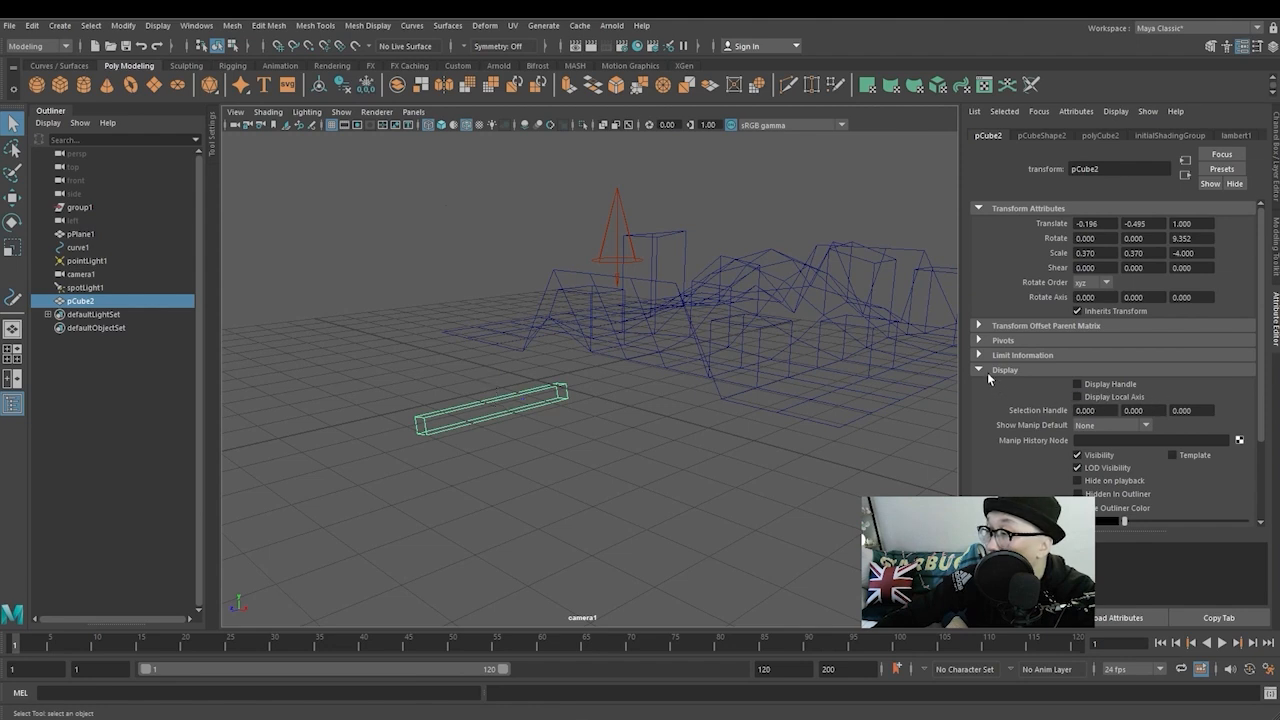
click(979, 371)
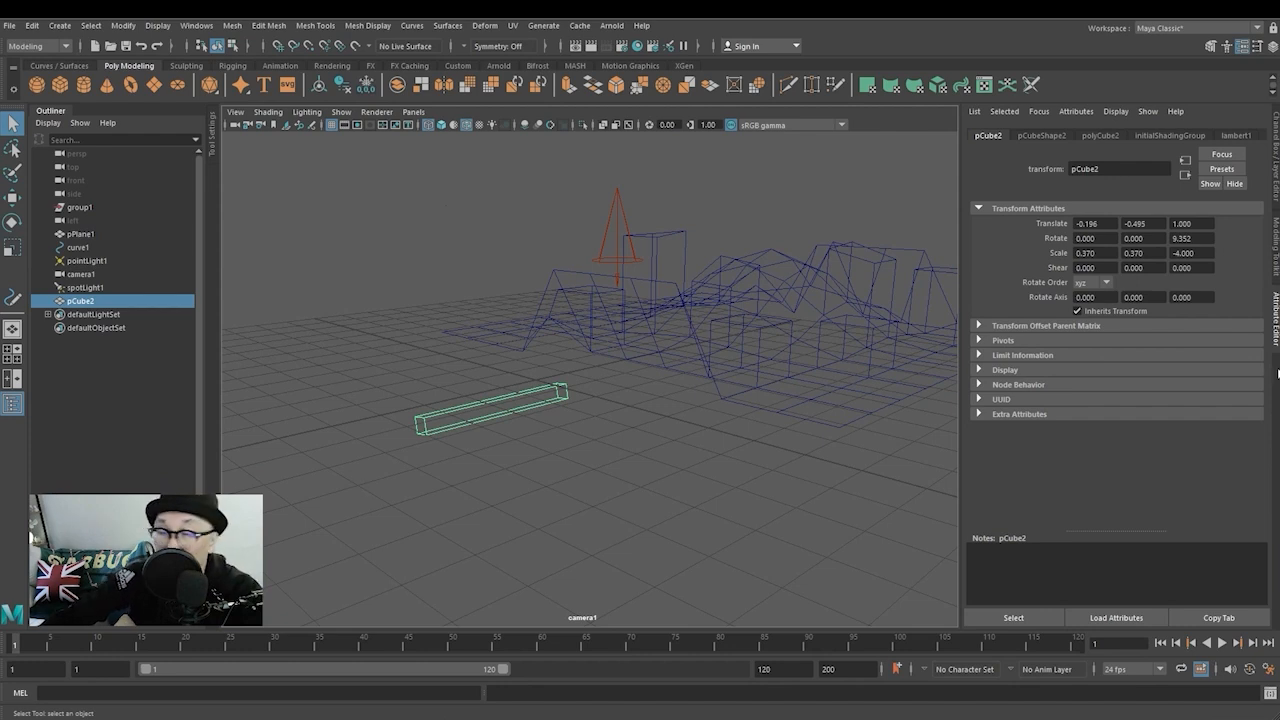
Review the stretched cube's shape, polyCube history, shading group and lambert1 attributes, ending back on its transform attributes
click(1040, 135)
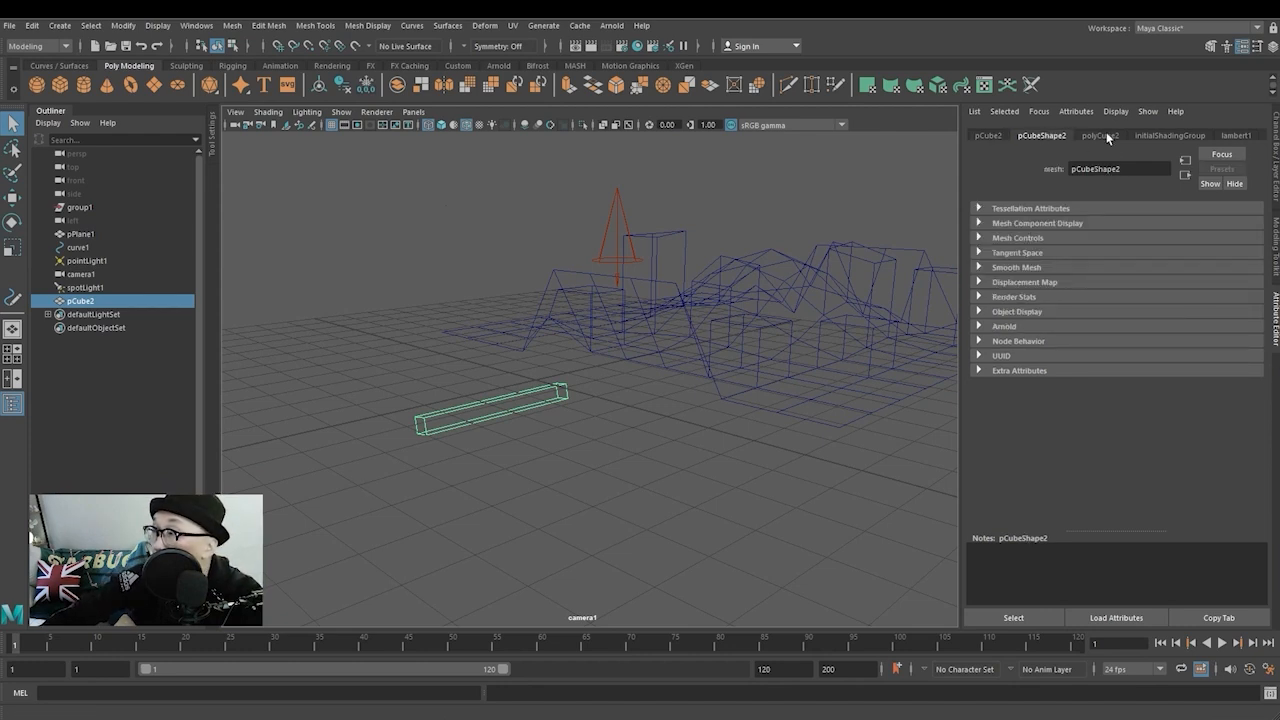
click(980, 208)
click(980, 207)
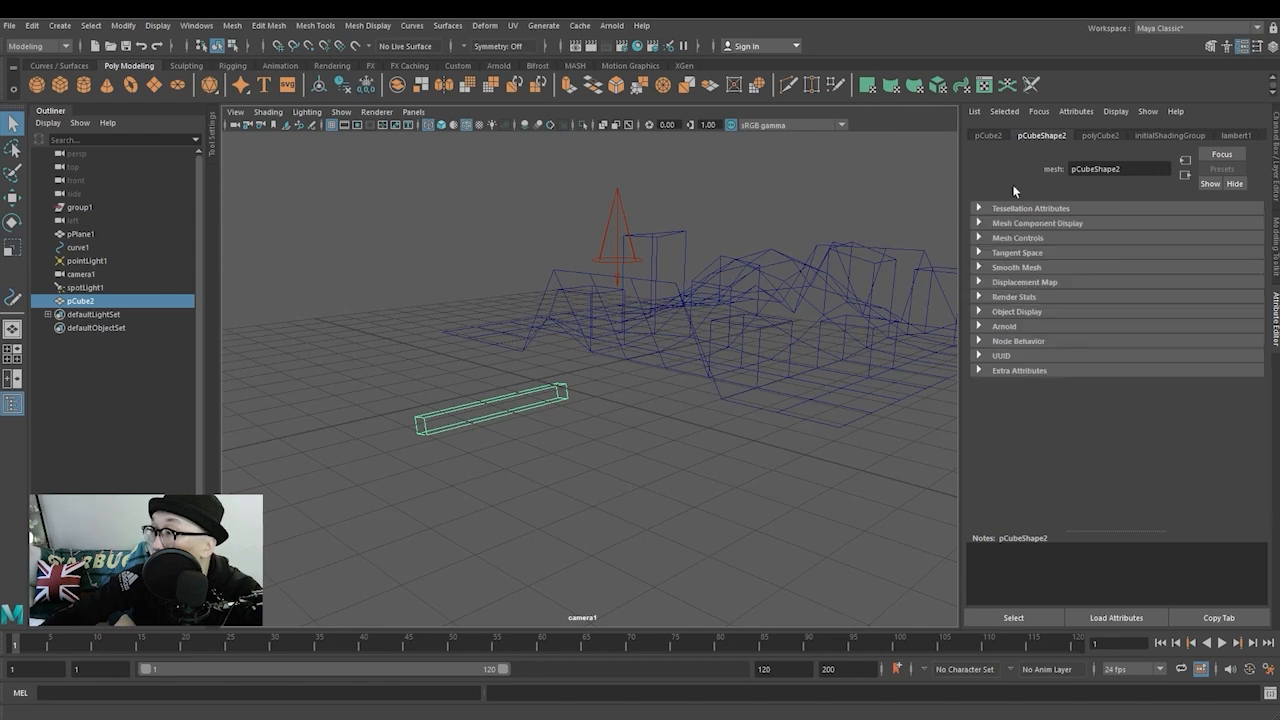
click(1100, 136)
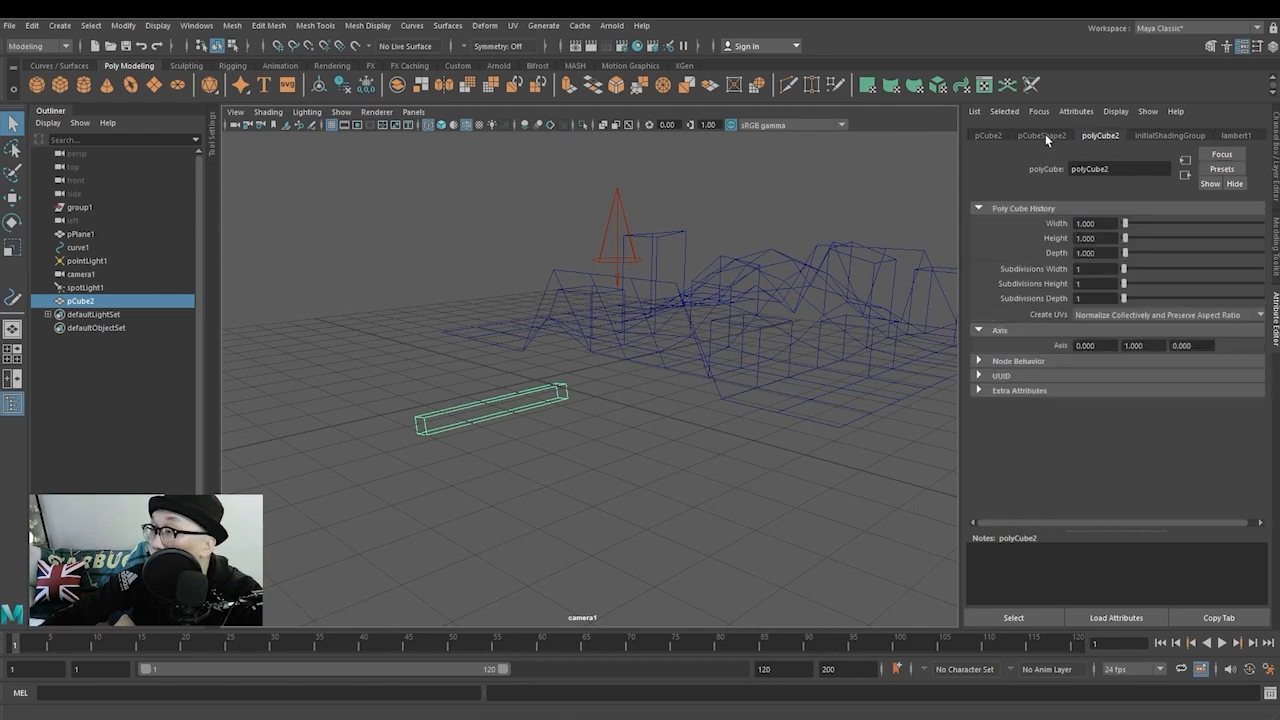
click(1045, 136)
click(1104, 137)
click(1042, 136)
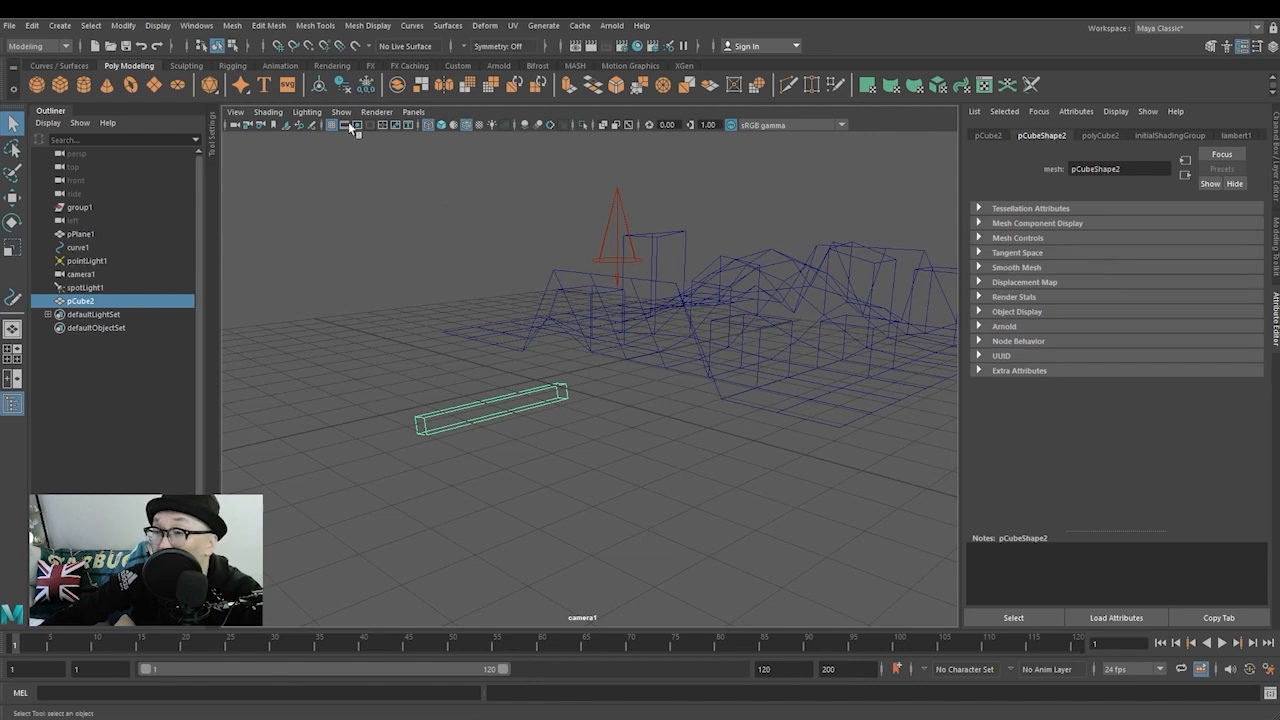
click(1103, 137)
click(1168, 136)
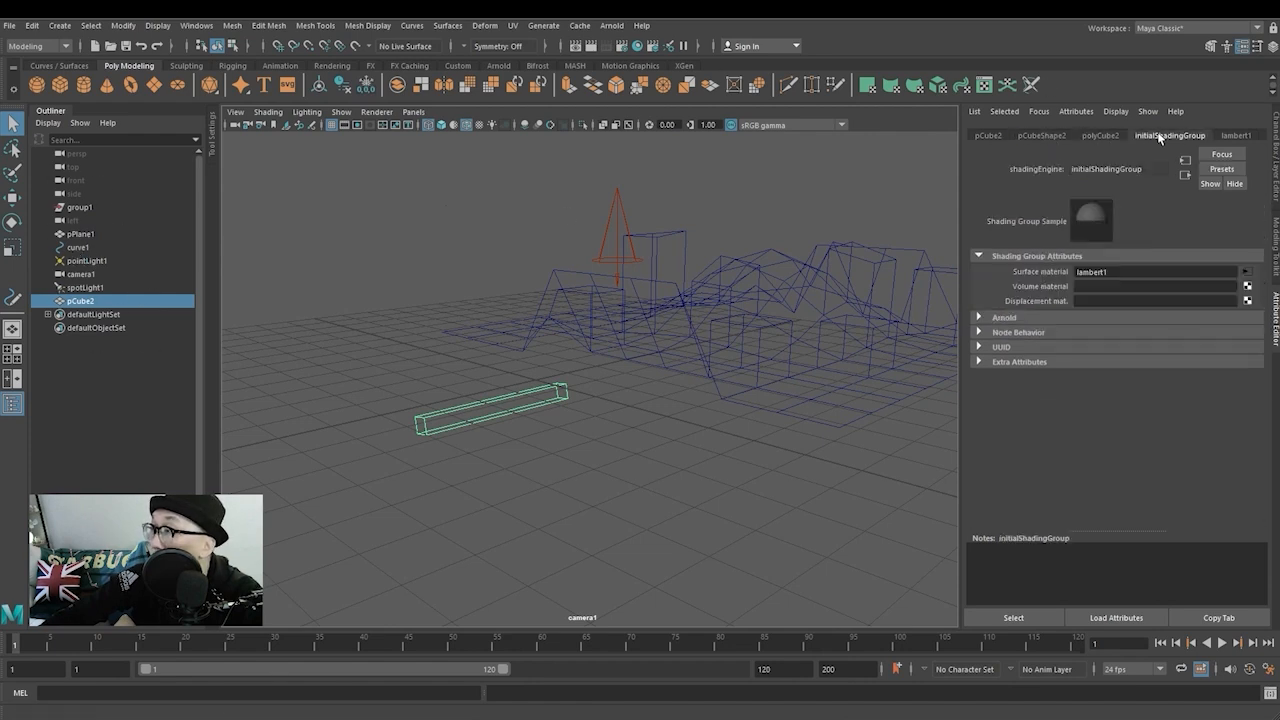
click(1236, 136)
click(987, 137)
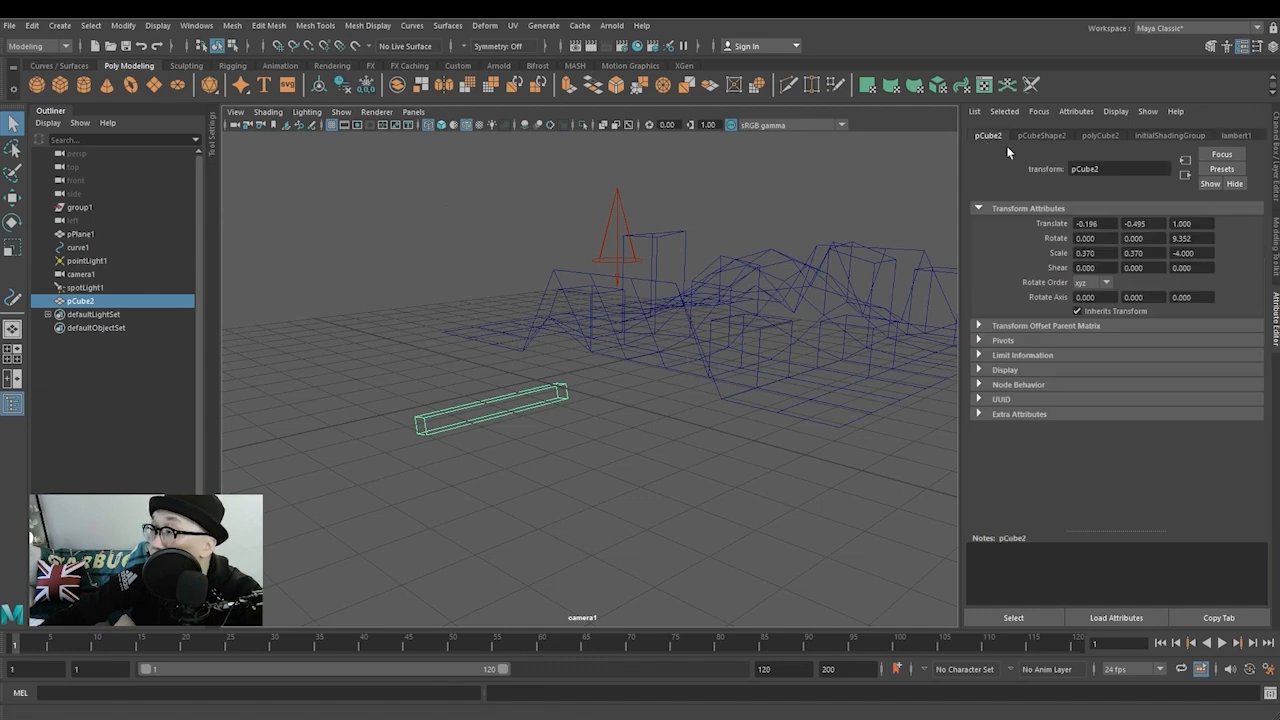
Select the terrain plane and the spot light in turn to compare their transform attributes, returning to the plane
click(662, 322)
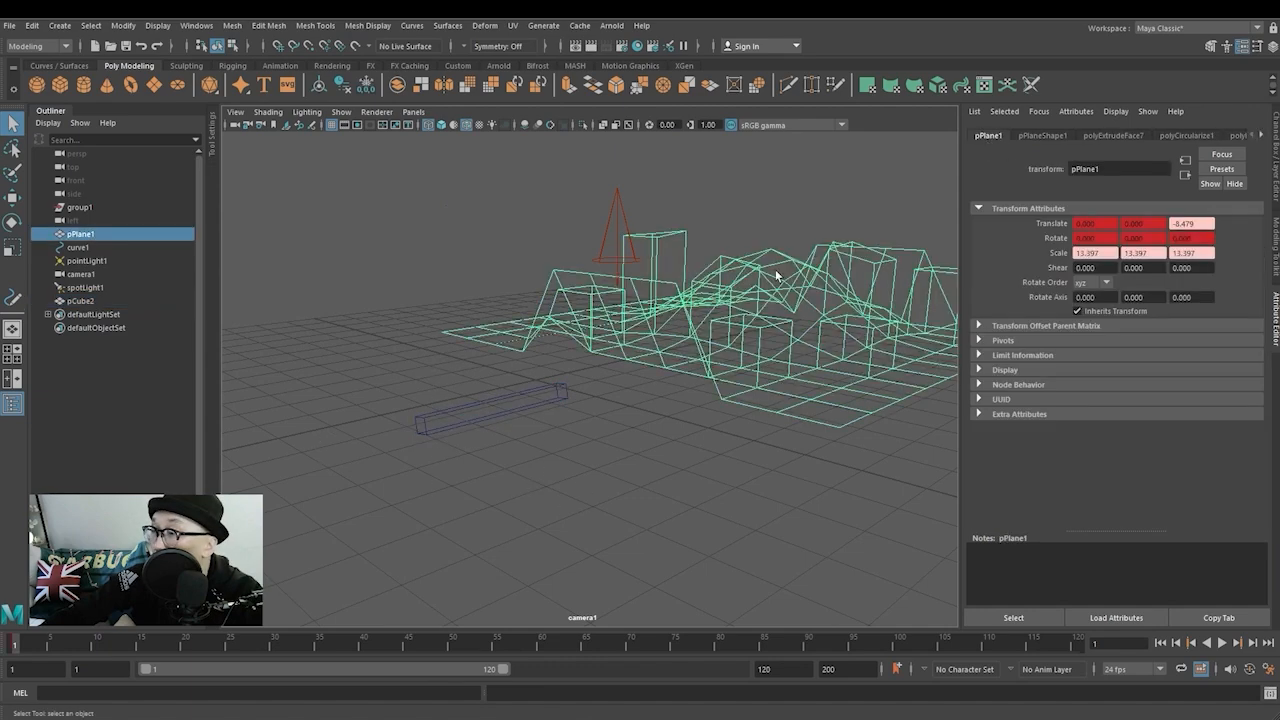
click(618, 215)
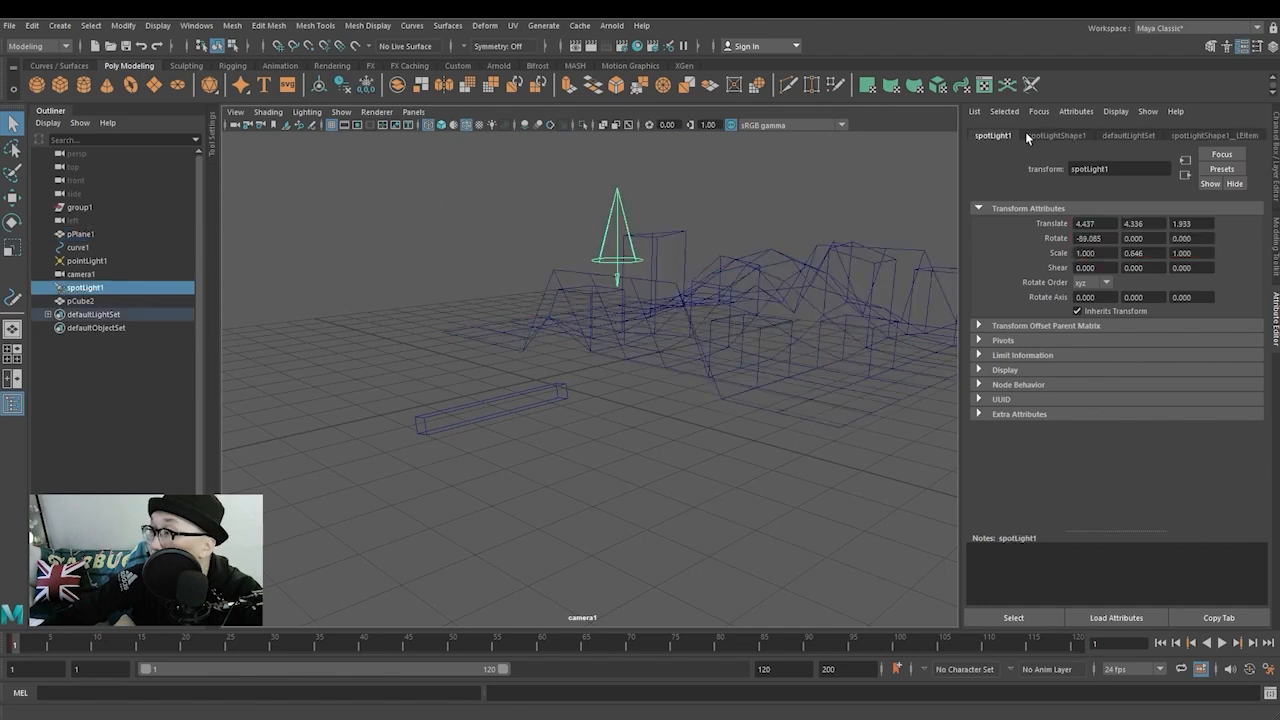
click(740, 284)
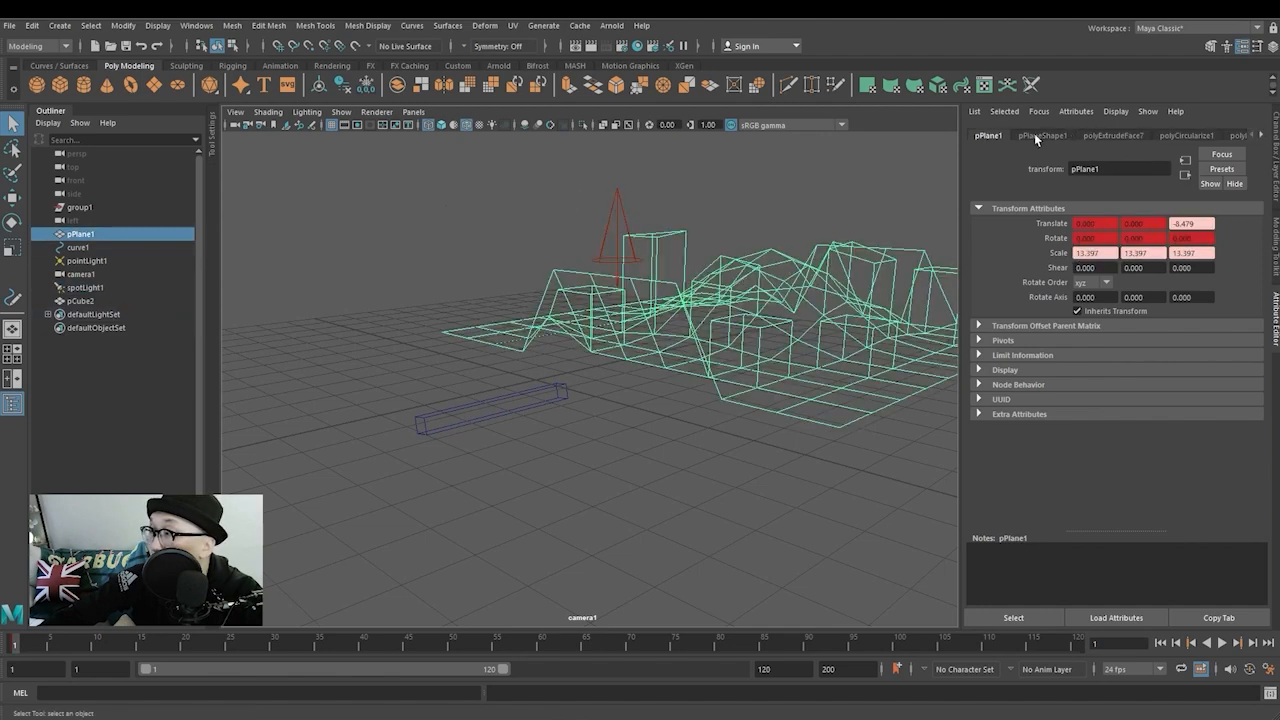
Select the point light above the terrain and show its shape attributes
scroll(733, 413, up, 2)
alt+middle_drag(735, 415, 591, 447)
scroll(655, 468, down, 3)
drag(507, 224, 558, 251)
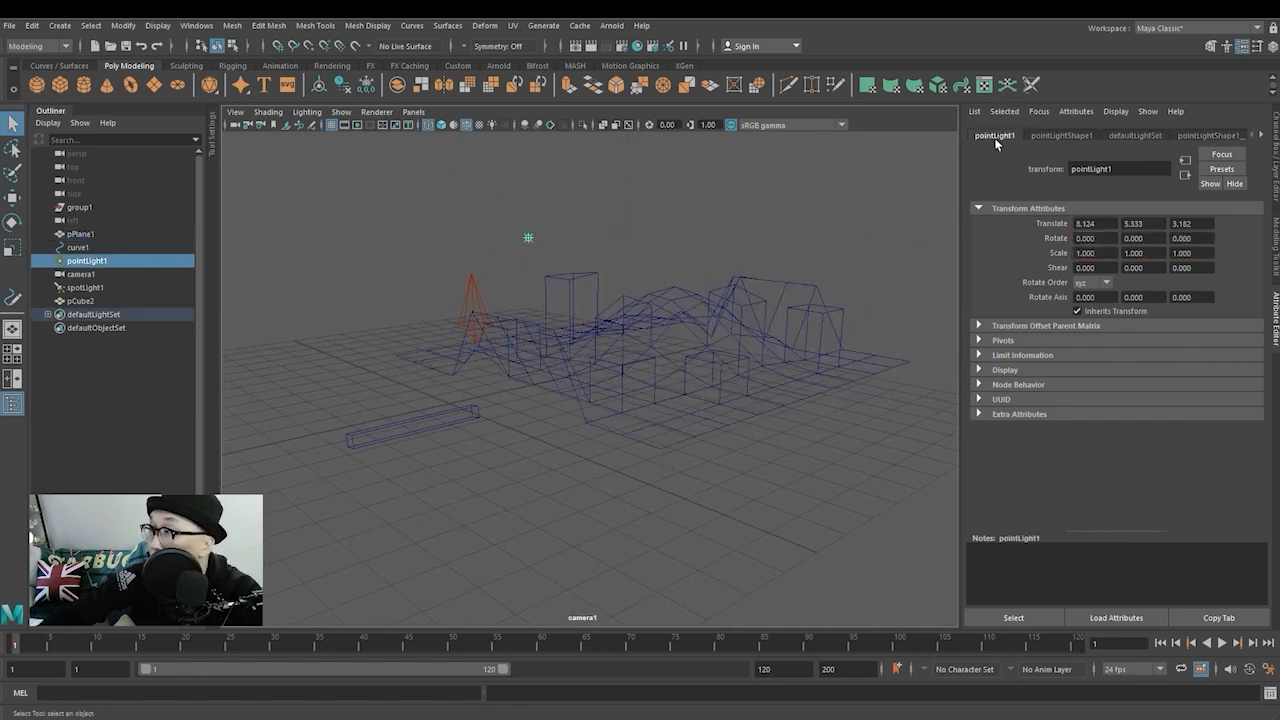
click(1062, 136)
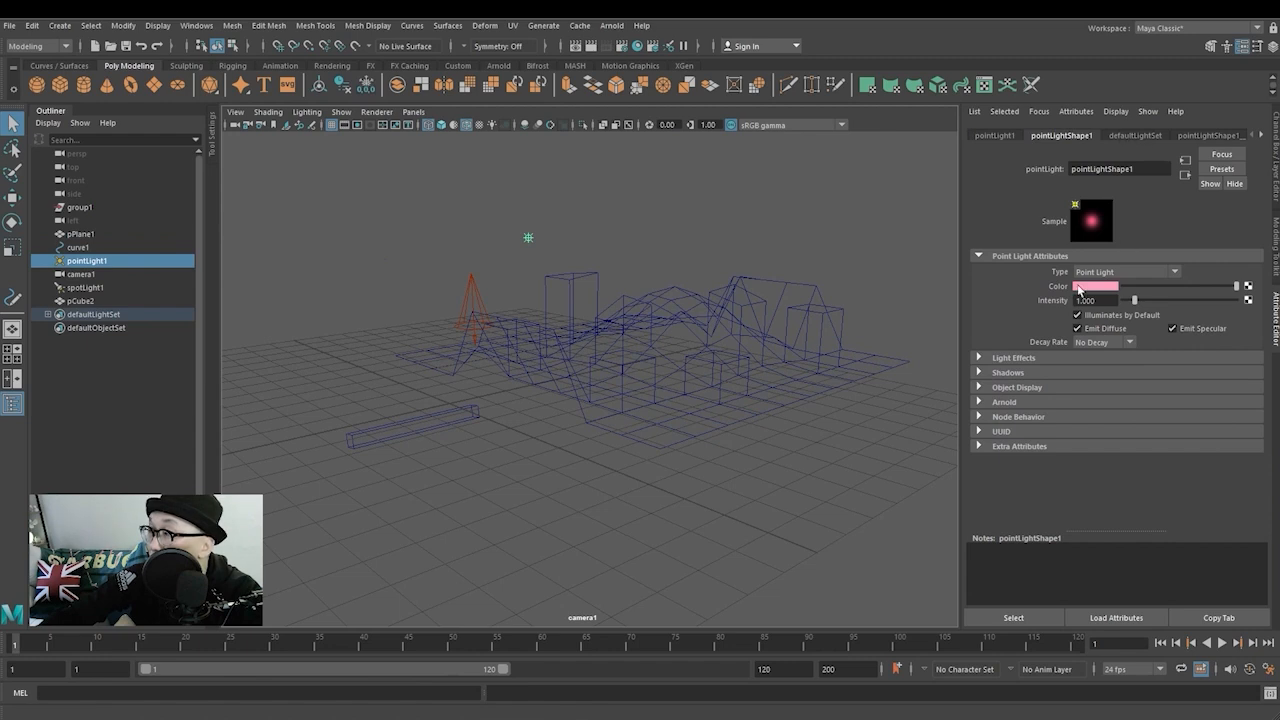
Examine the Set Options and Arnold sections of the point light's defaultLightSet, leaving both collapsed
click(1133, 136)
click(979, 210)
click(979, 210)
click(978, 226)
click(978, 226)
click(978, 226)
click(978, 224)
click(978, 224)
click(978, 224)
click(978, 224)
click(978, 224)
click(978, 224)
click(978, 224)
click(978, 224)
click(978, 224)
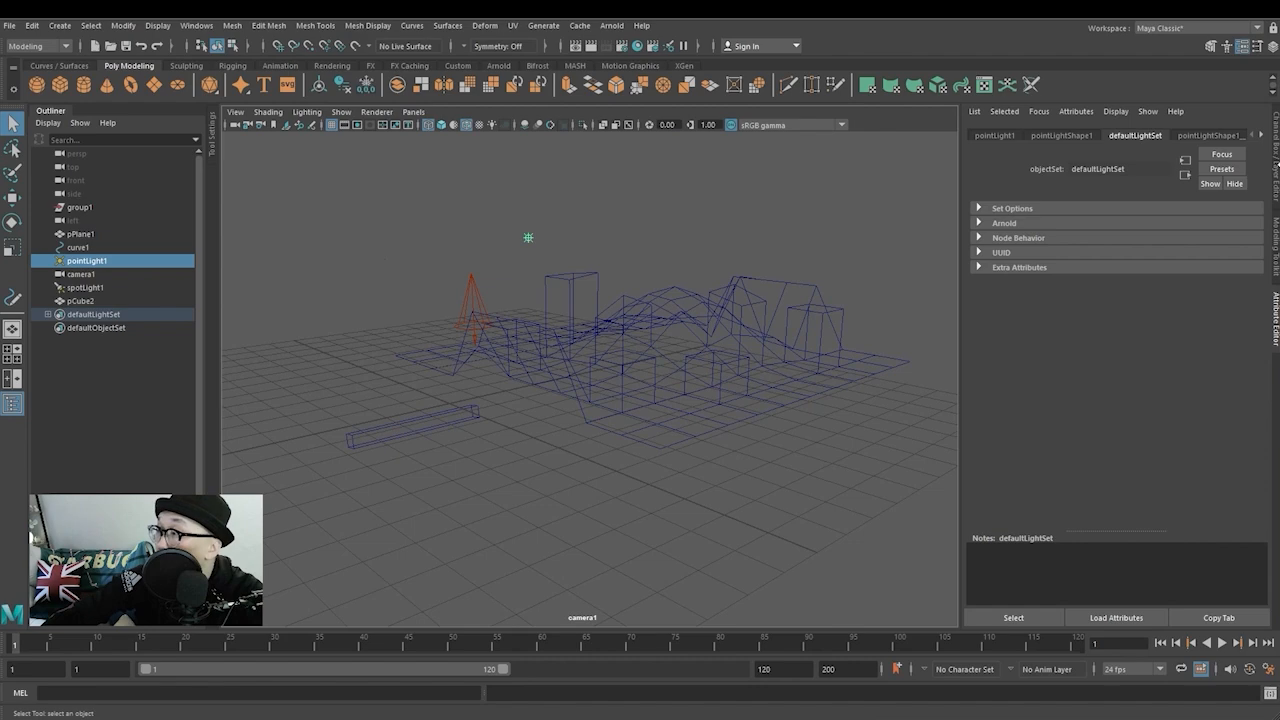
Compare the point light's attributes in the Channel Box and the Attribute Editor, finishing in the Channel Box
click(1276, 152)
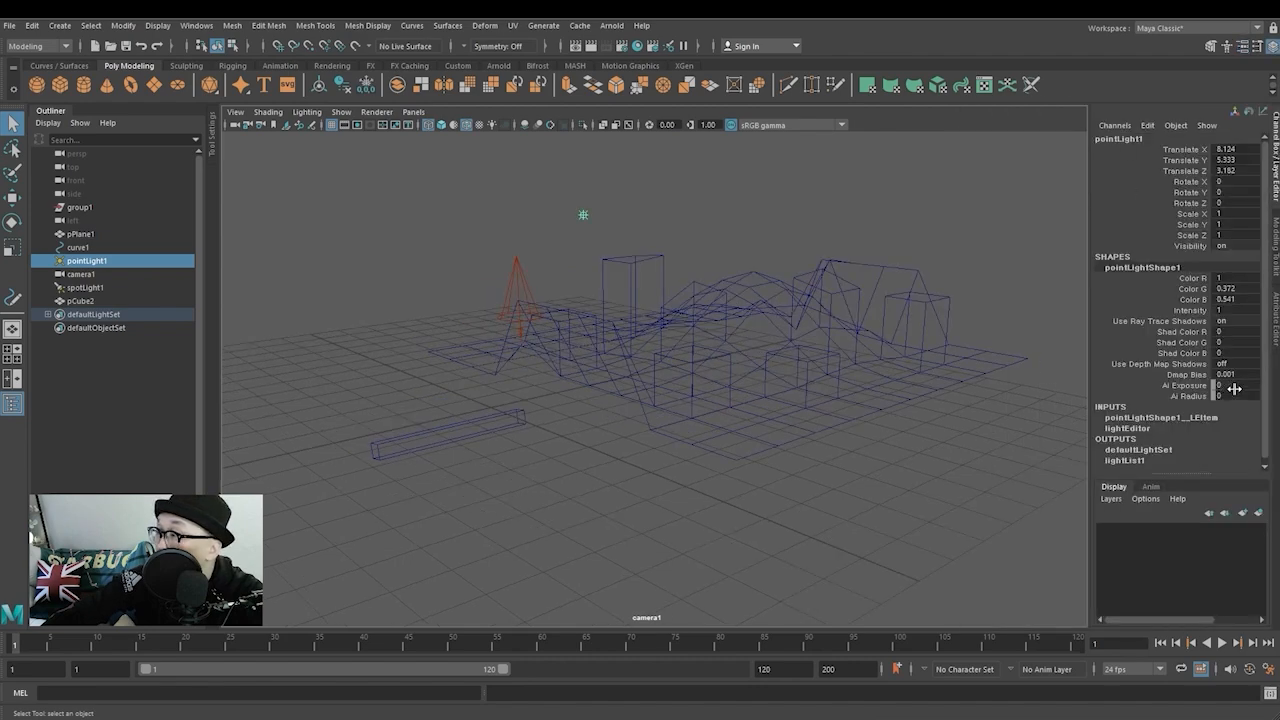
click(1276, 330)
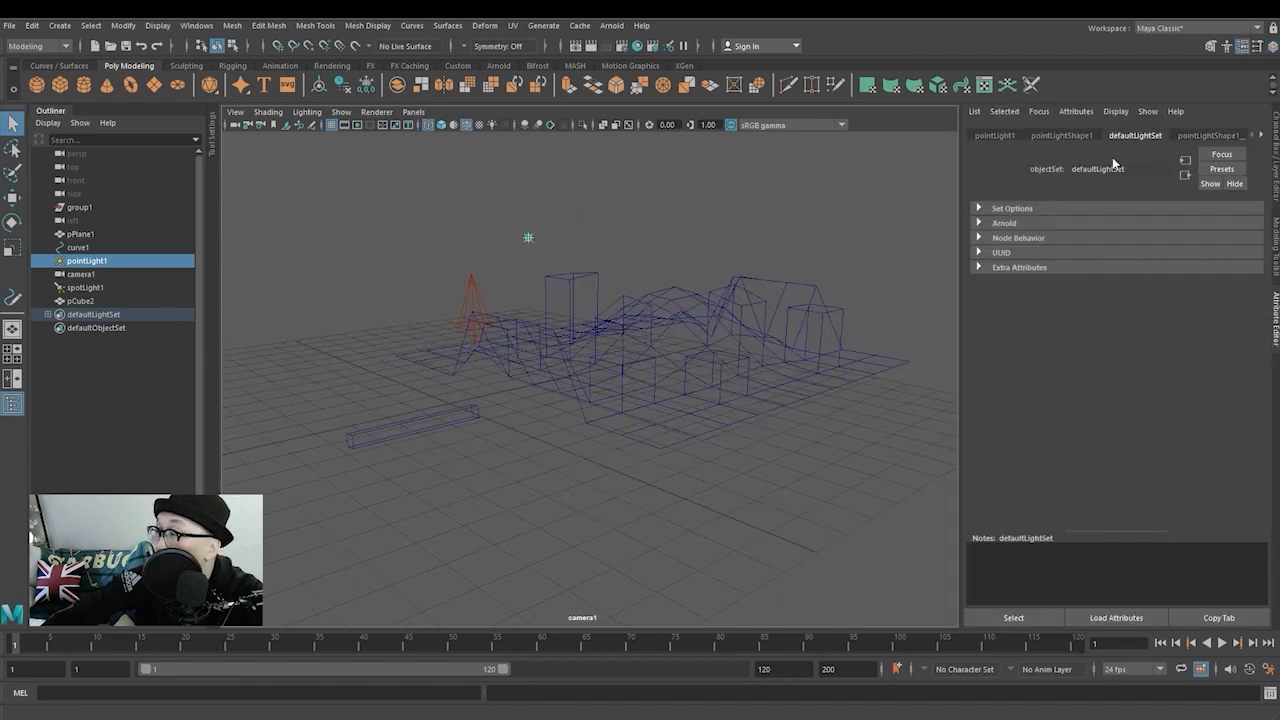
click(1062, 135)
click(996, 135)
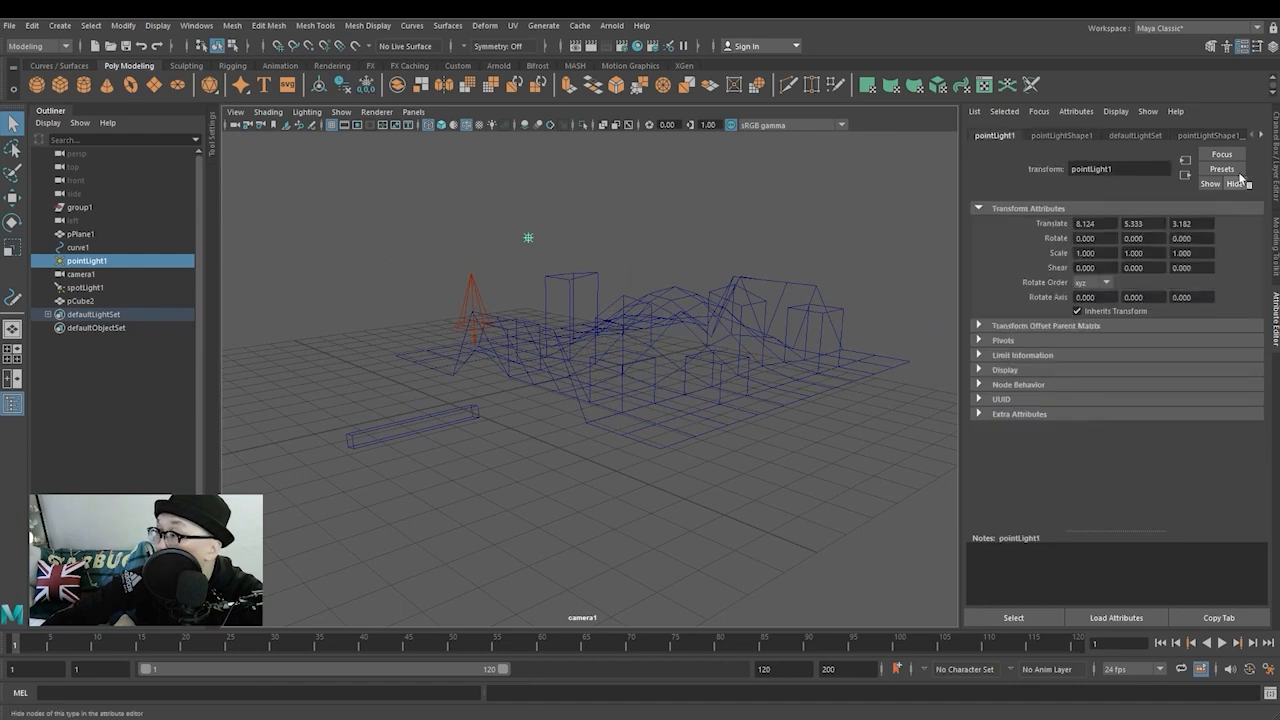
click(1277, 175)
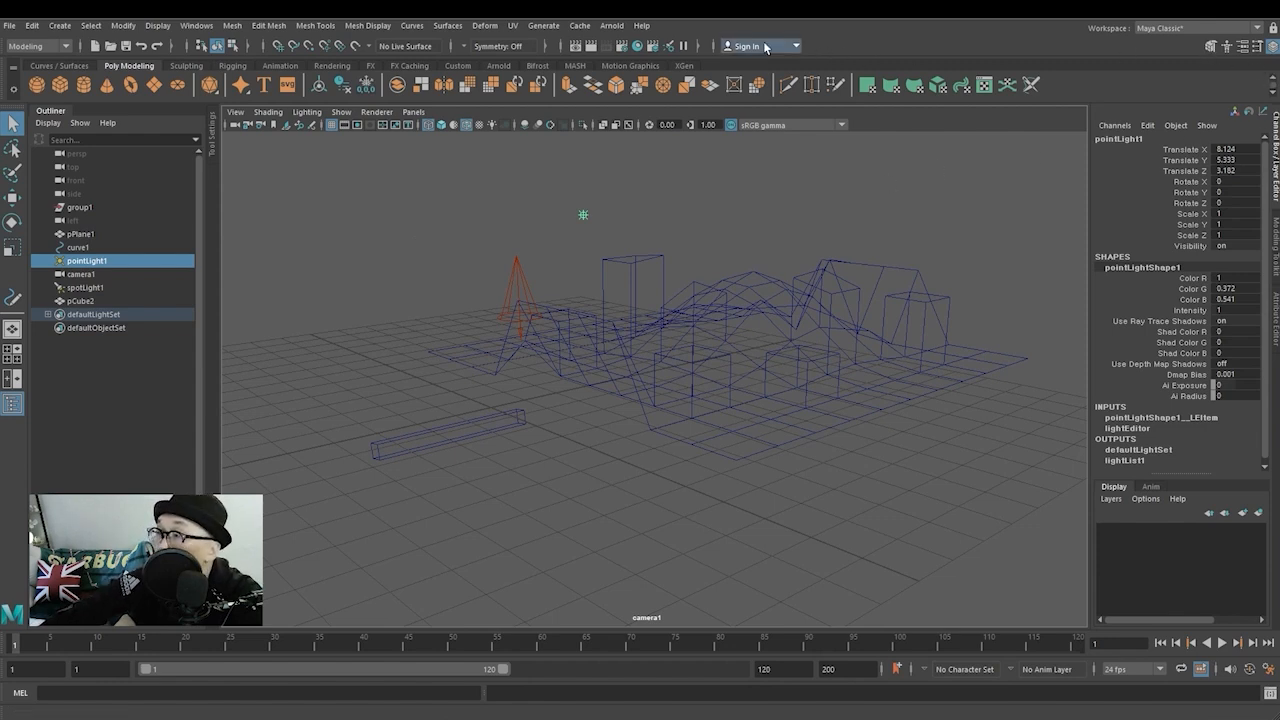
Toggle the Modeling Toolkit off and on repeatedly, leaving it displayed
click(1211, 47)
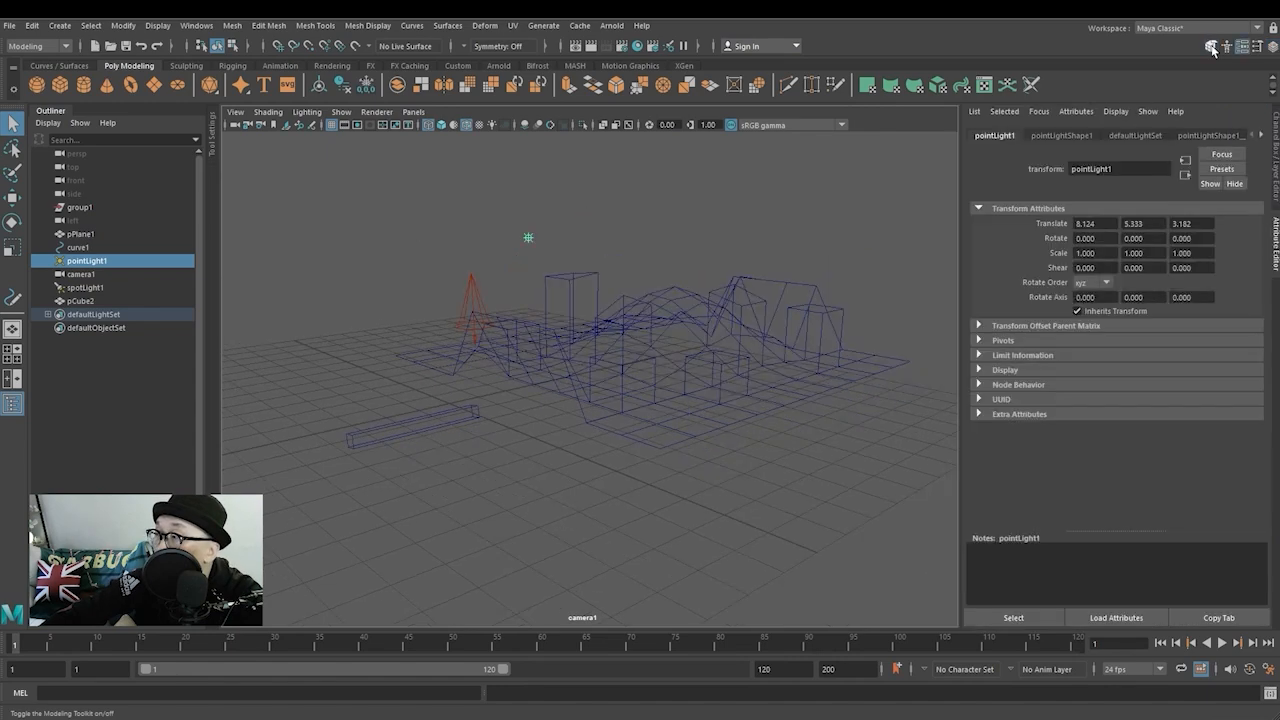
click(1211, 47)
click(1211, 47)
click(1211, 47)
click(1211, 47)
click(1211, 47)
click(1211, 47)
click(1211, 47)
click(1211, 47)
click(1211, 47)
click(1211, 47)
click(1211, 47)
click(1211, 47)
click(1211, 47)
click(1211, 47)
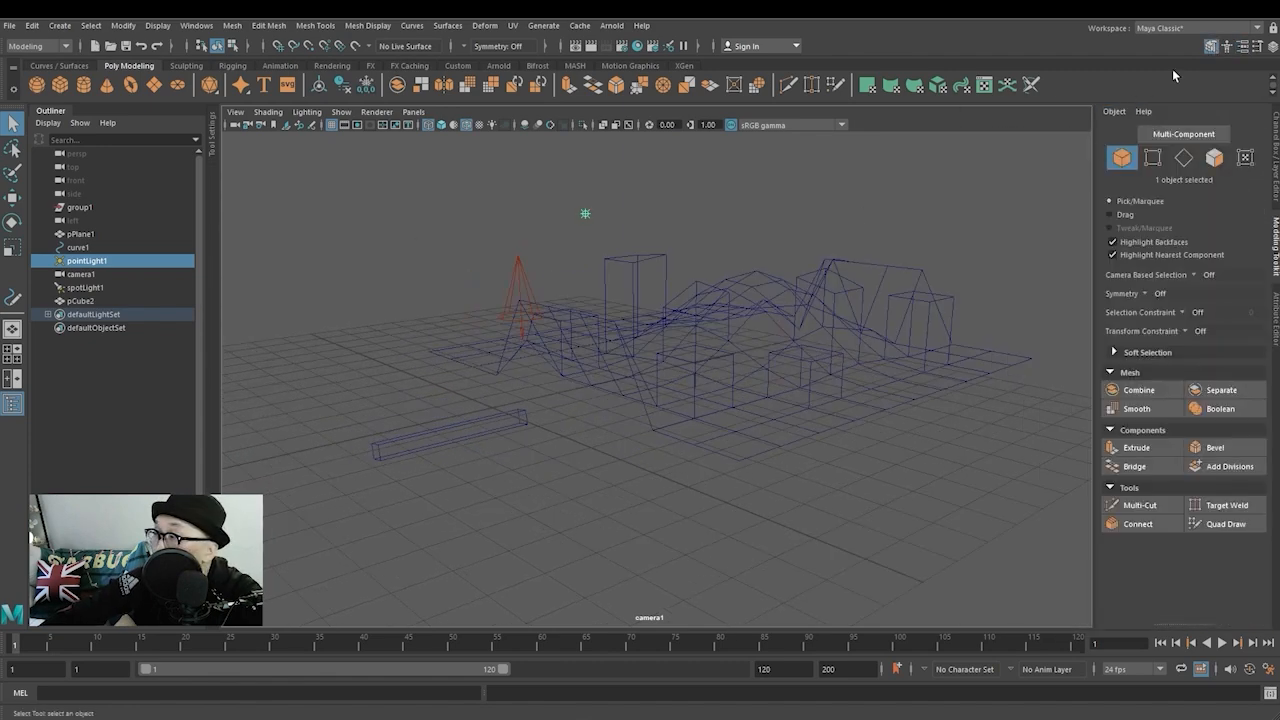
Show the HumanIK character controls and create a skeleton, bringing the whole figure into view
click(1227, 46)
click(1227, 46)
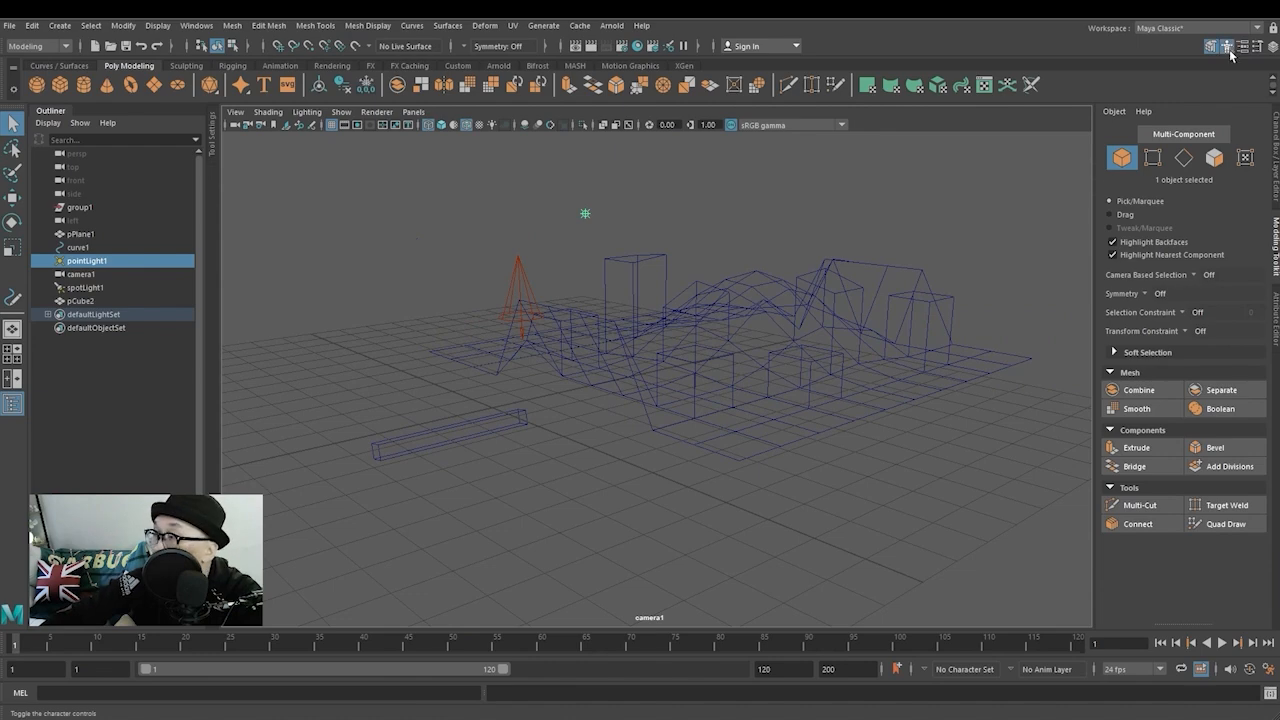
click(1229, 48)
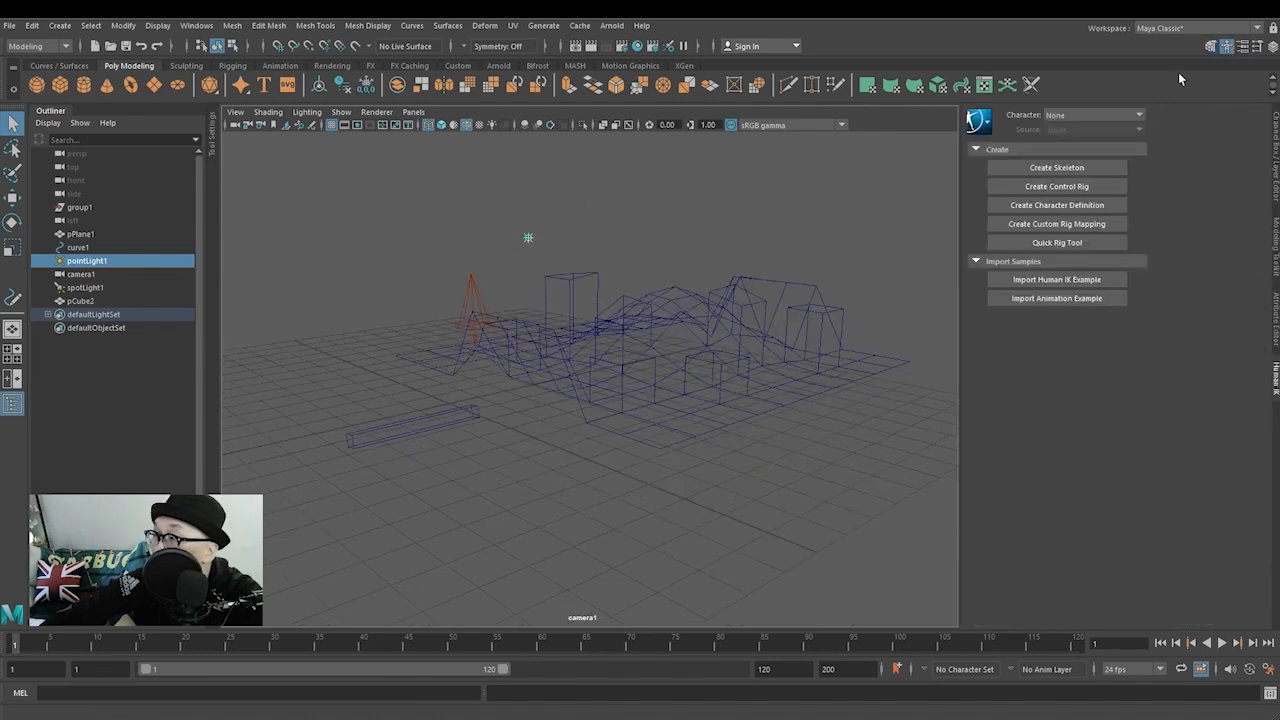
click(1097, 168)
scroll(457, 313, down, 3)
scroll(476, 318, down, 5)
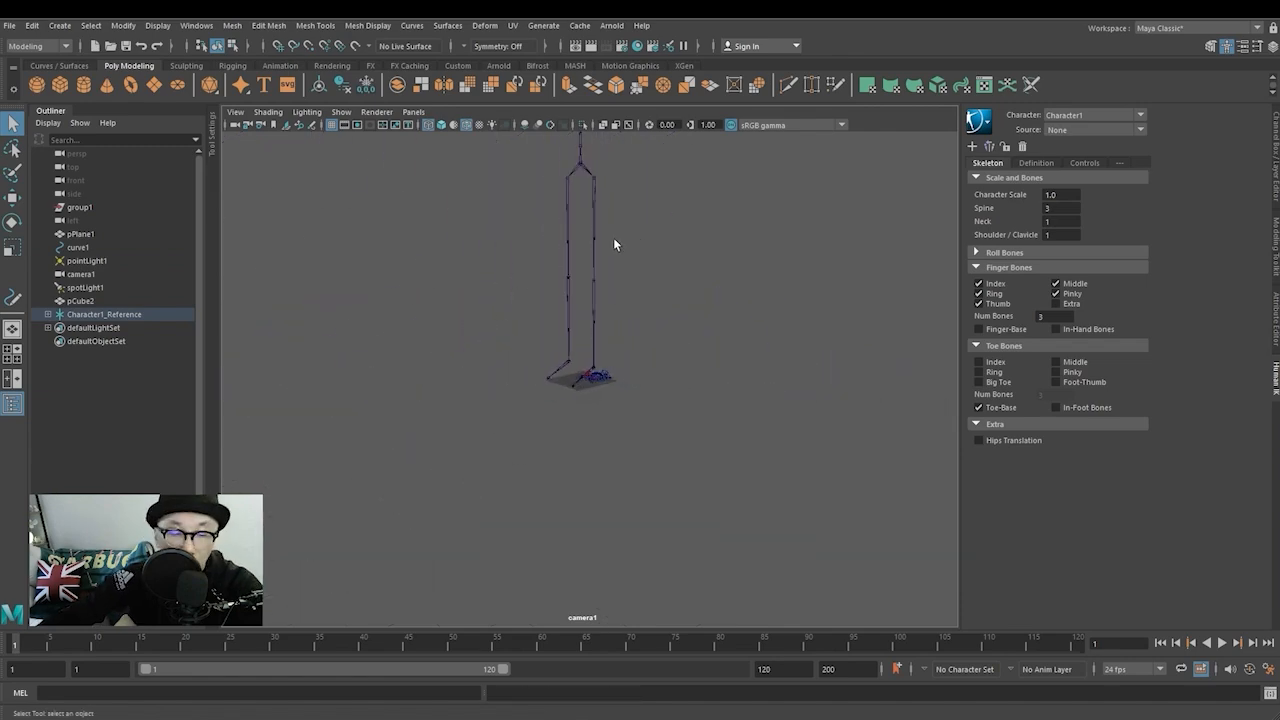
alt+middle_drag(602, 236, 594, 432)
alt+drag(650, 436, 645, 350)
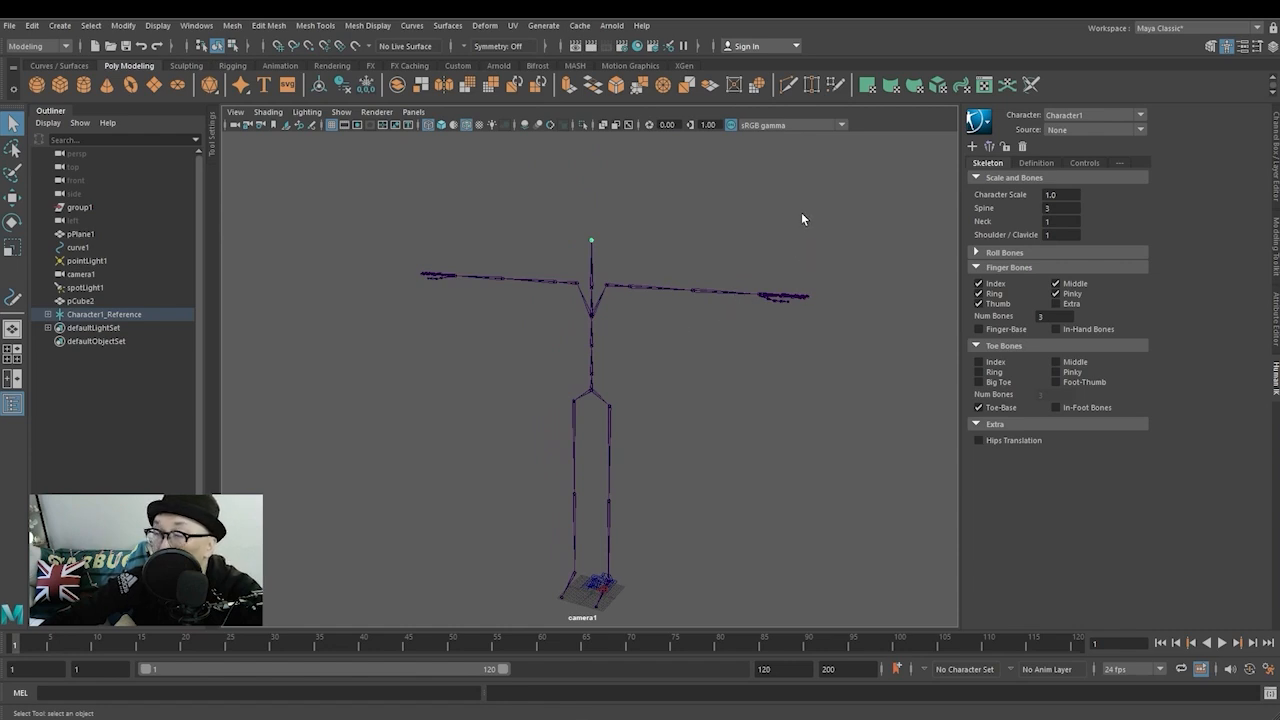
Try rotating the skeleton's forearm downward at the elbow with the Rotate tool
click(12, 198)
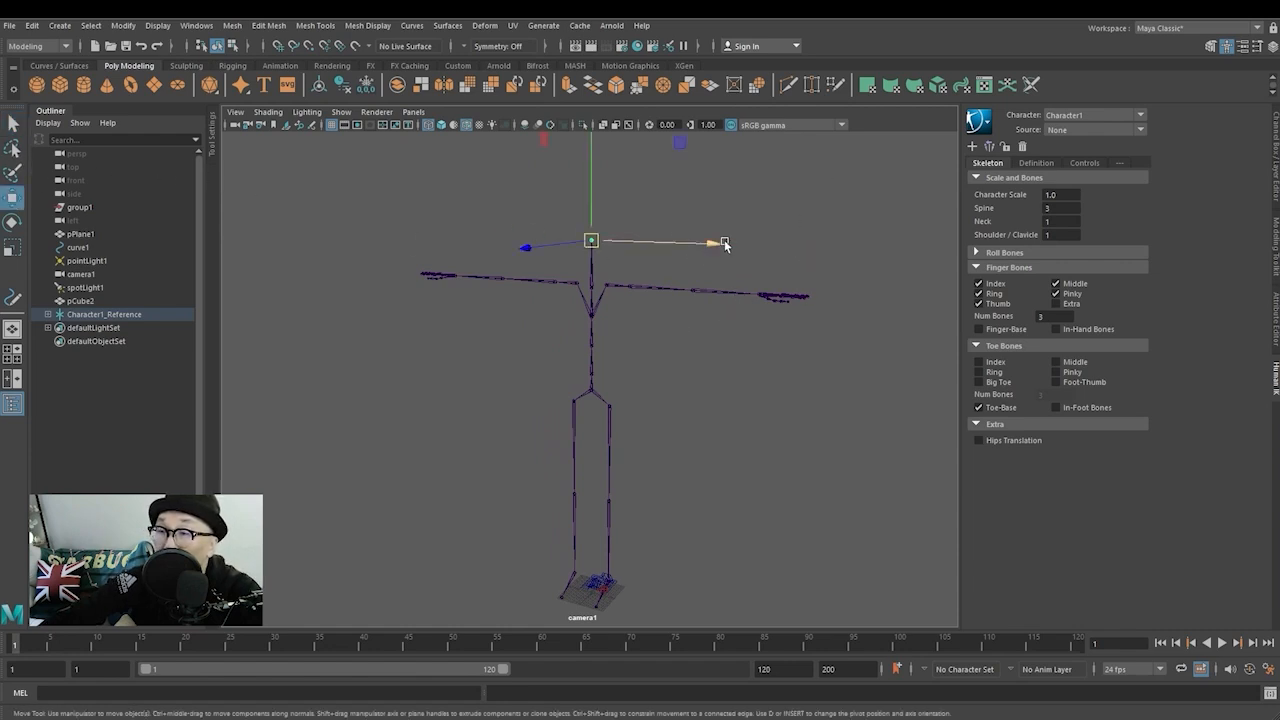
click(843, 223)
click(735, 294)
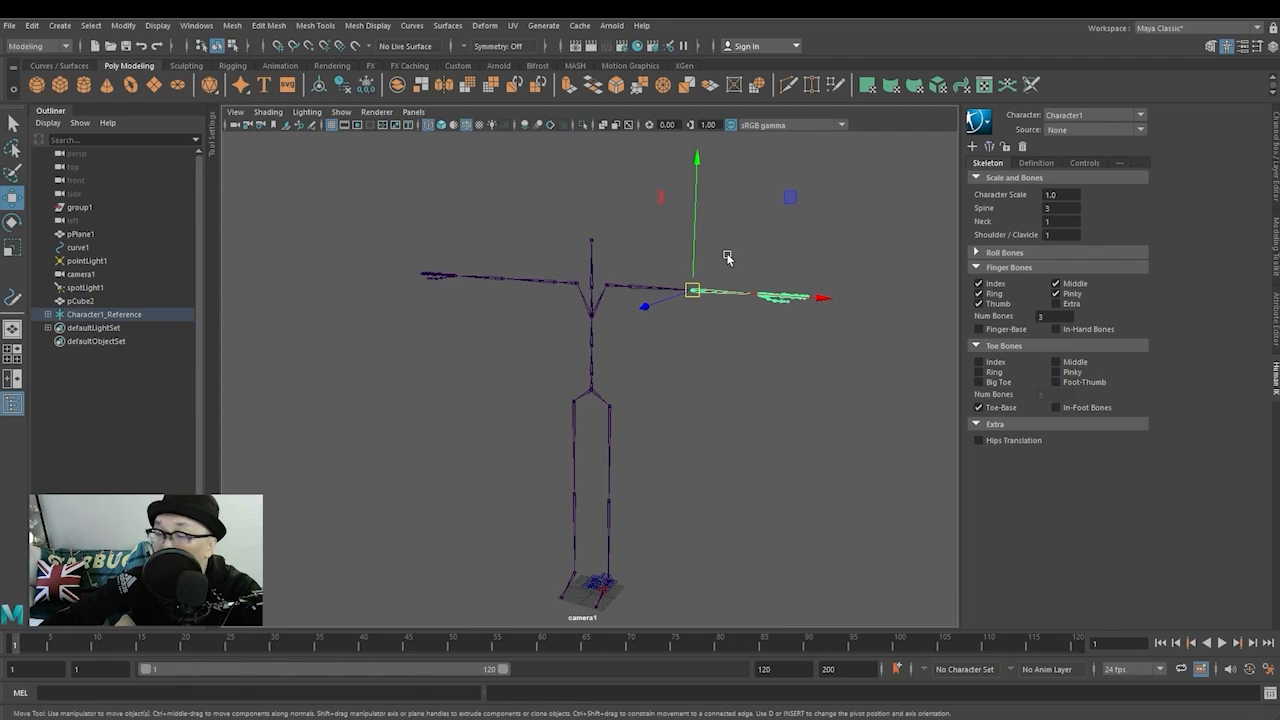
key(e)
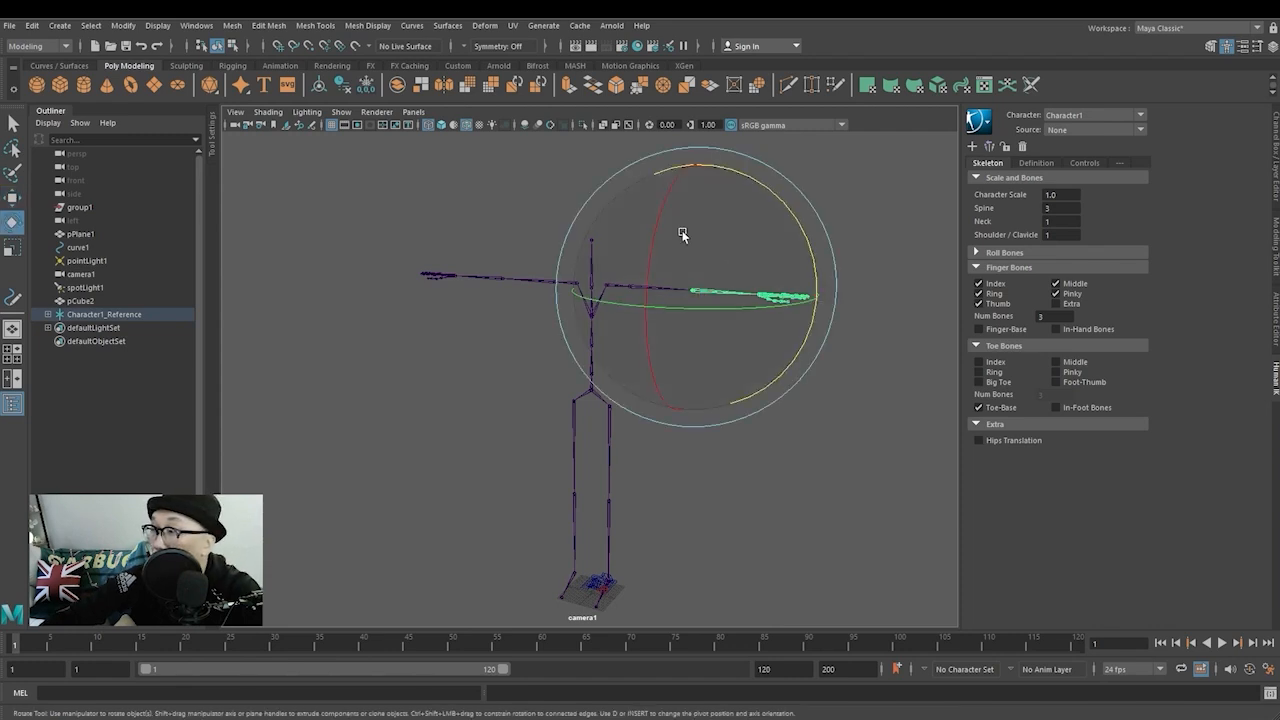
drag(775, 201, 768, 352)
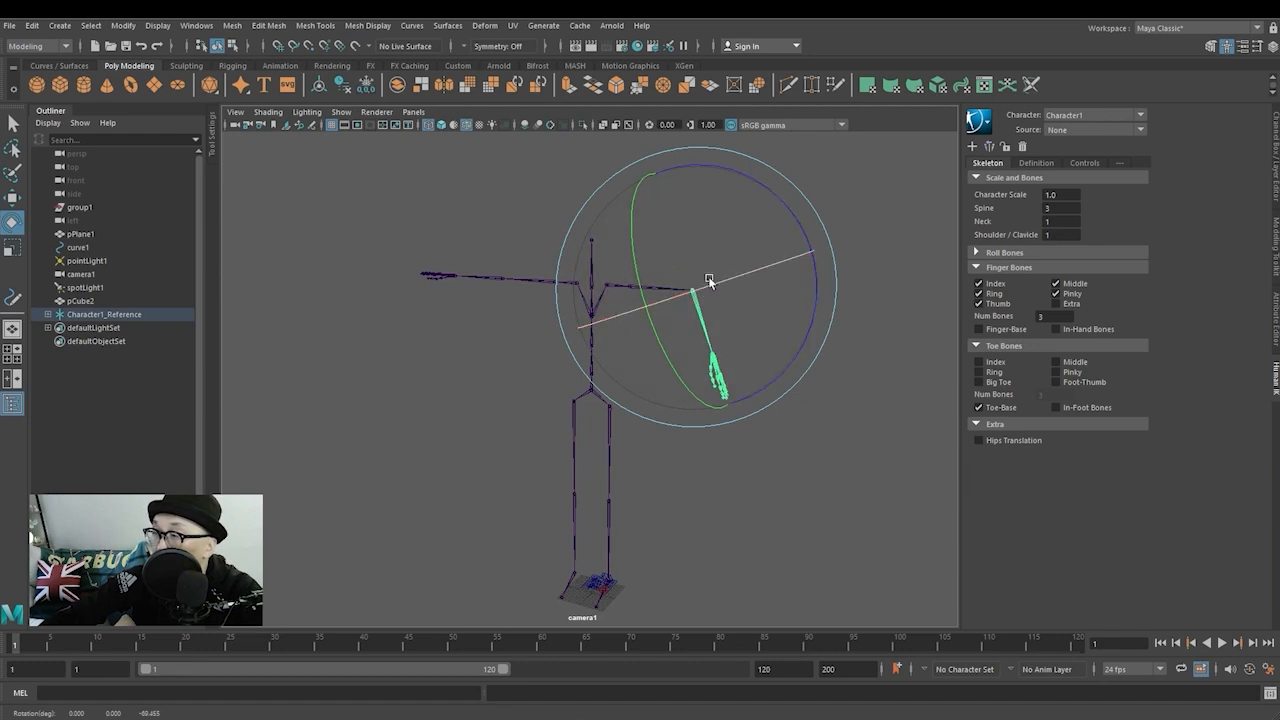
Try rotating the same arm at the shoulder so that it hangs down and its hand crosses the hips
click(510, 295)
click(634, 288)
drag(686, 194, 748, 296)
drag(554, 287, 460, 256)
mouse_move(843, 466)
alt+mouse_down()
mouse_move(682, 471)
mouse_move(833, 466)
alt+mouse_up()
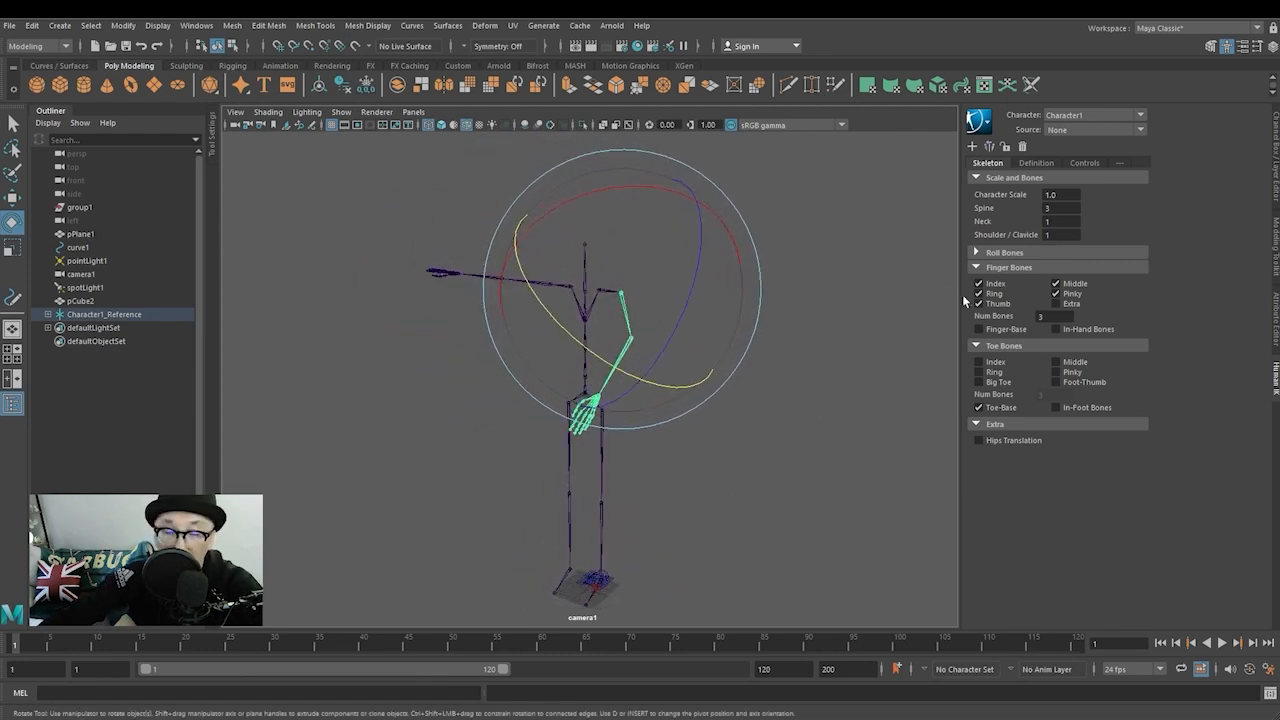
Select the skeleton's upper-body joints with the Select tool, then select the entire skeleton
click(12, 122)
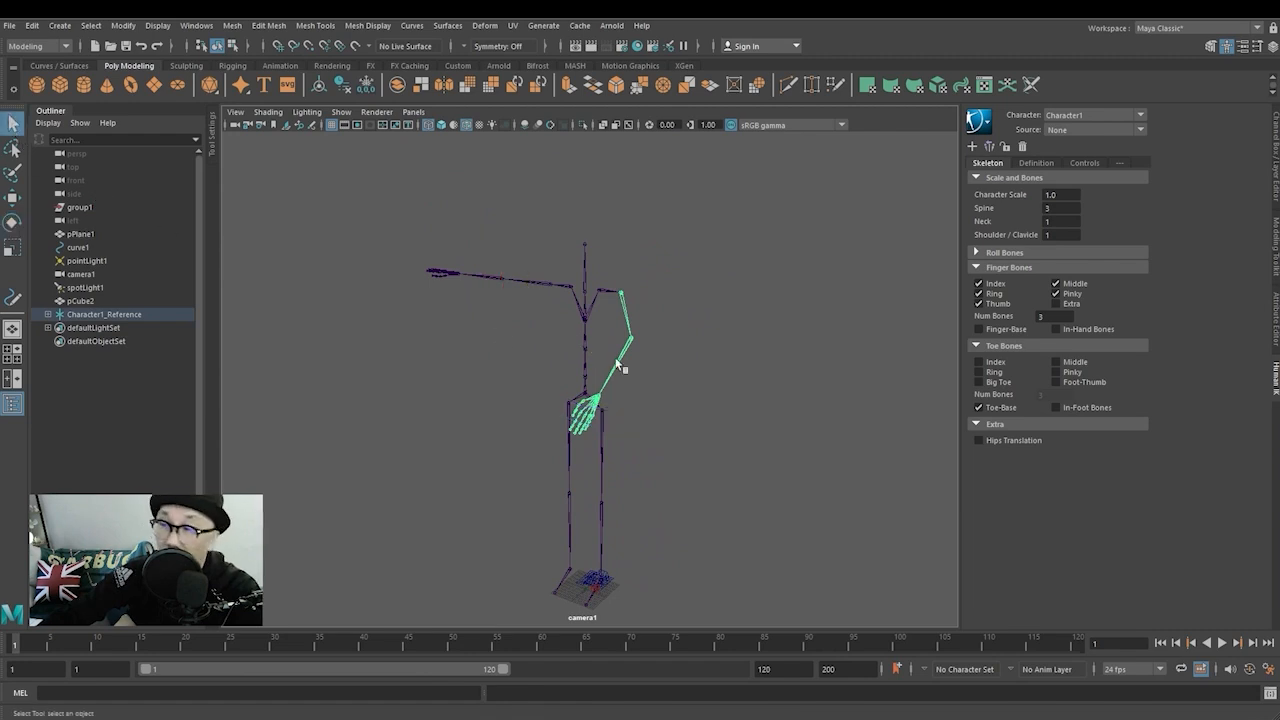
click(586, 300)
click(588, 316)
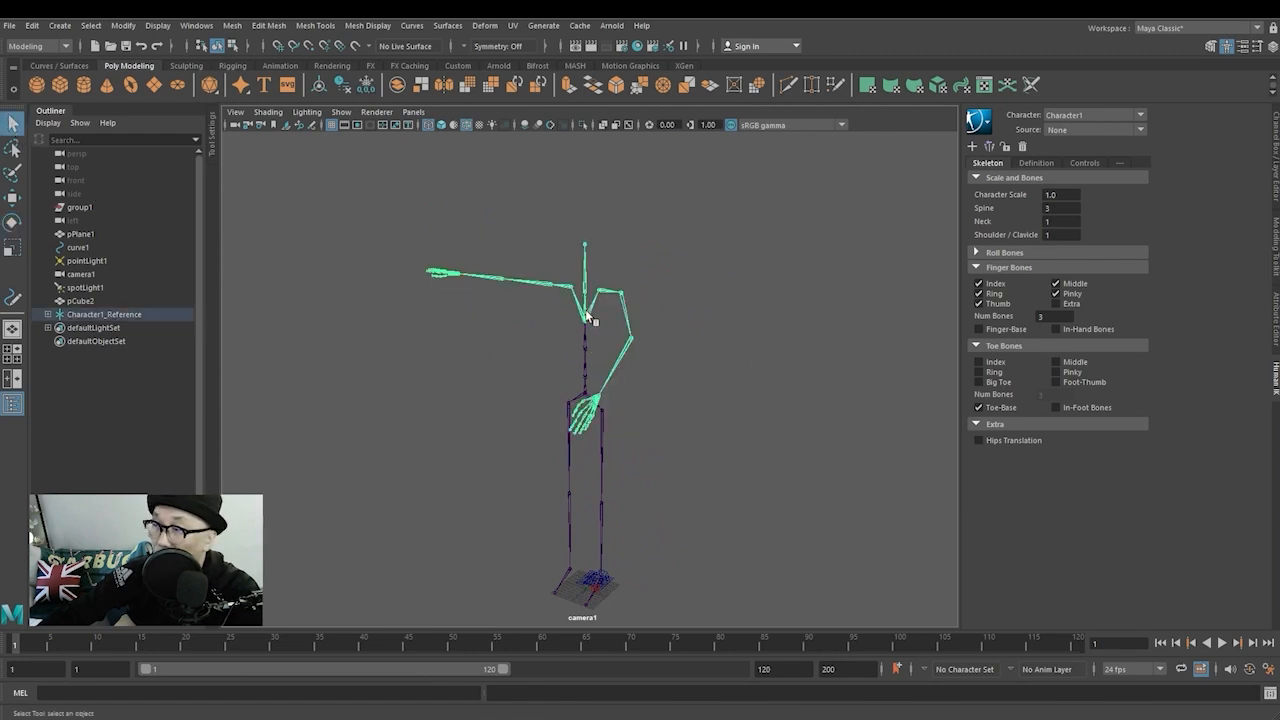
click(718, 282)
drag(724, 205, 480, 562)
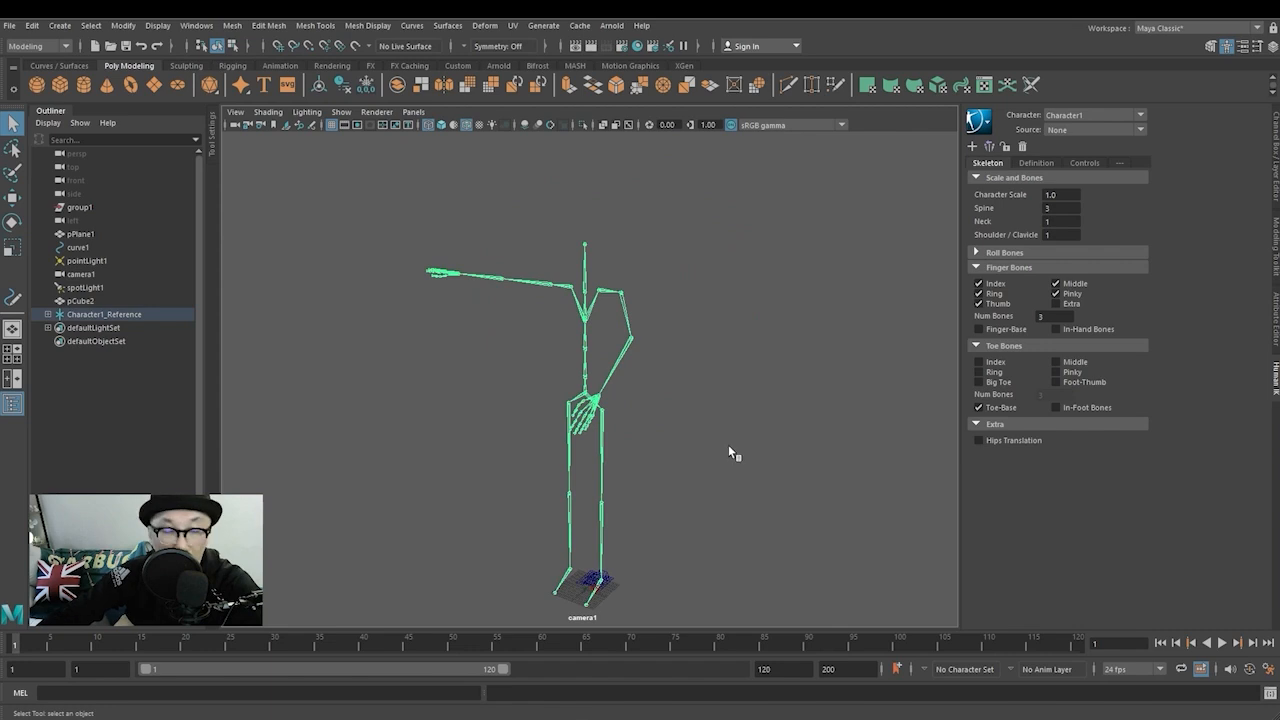
Undo the skeleton selections and arm rotations, back to the original T-pose
key(ctrl+z)
key(ctrl+z)
key(ctrl+z)
key(ctrl+z)
key(ctrl+z)
key(ctrl+z)
key(ctrl+z)
key(ctrl+z)
key(ctrl+z)
key(ctrl+z)
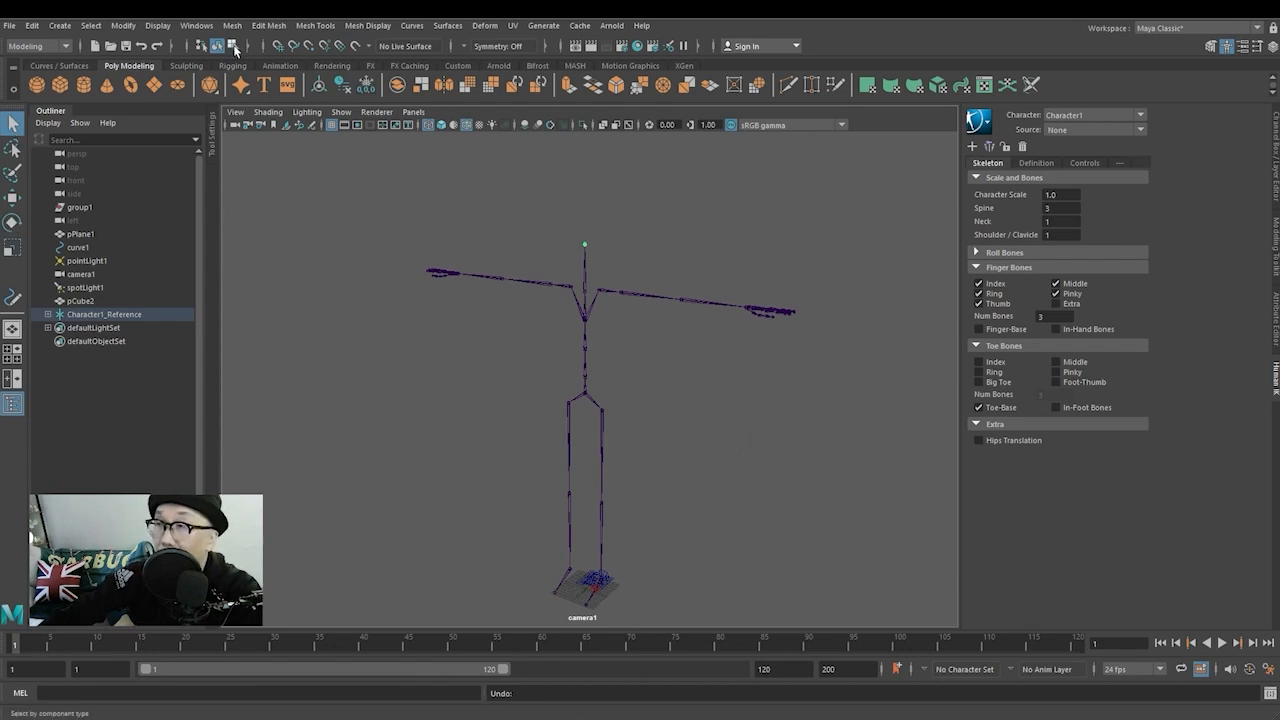
Delete all of the skeleton's joints and bring the terrain scene back into view
drag(373, 199, 771, 577)
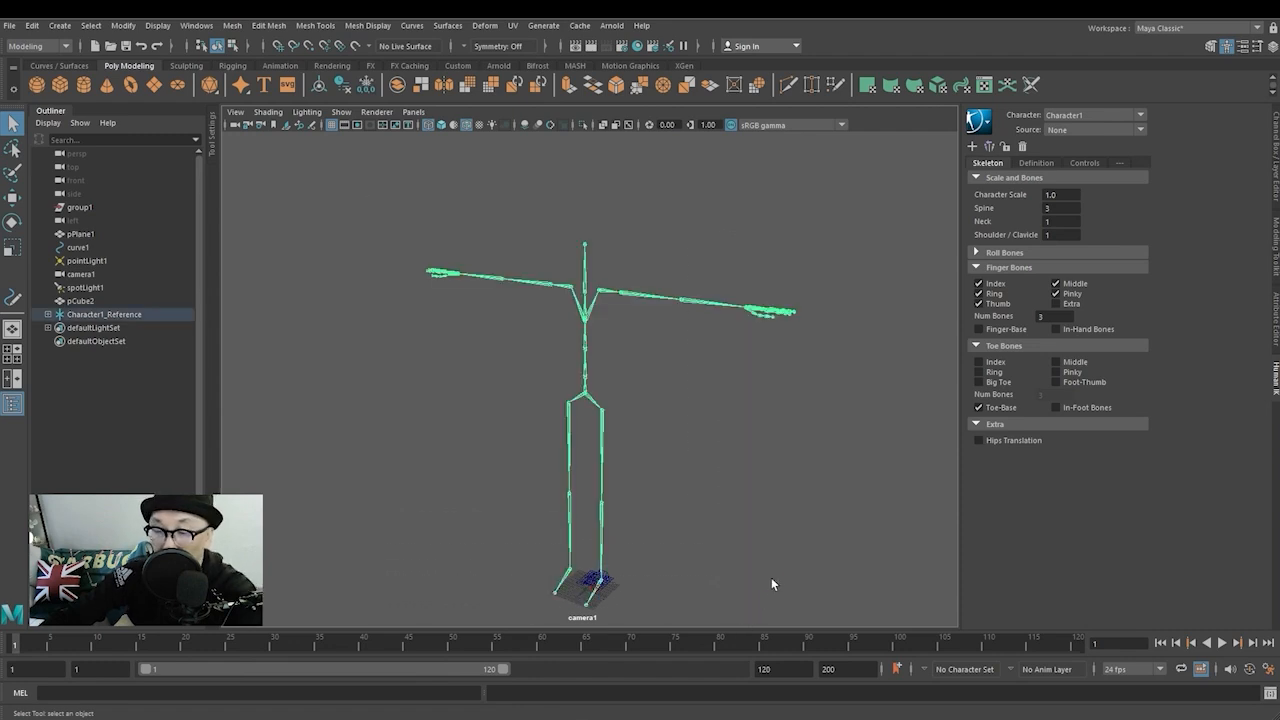
key(Delete)
alt+middle_drag(677, 434, 690, 375)
scroll(660, 541, up, 3)
alt+middle_drag(670, 542, 672, 329)
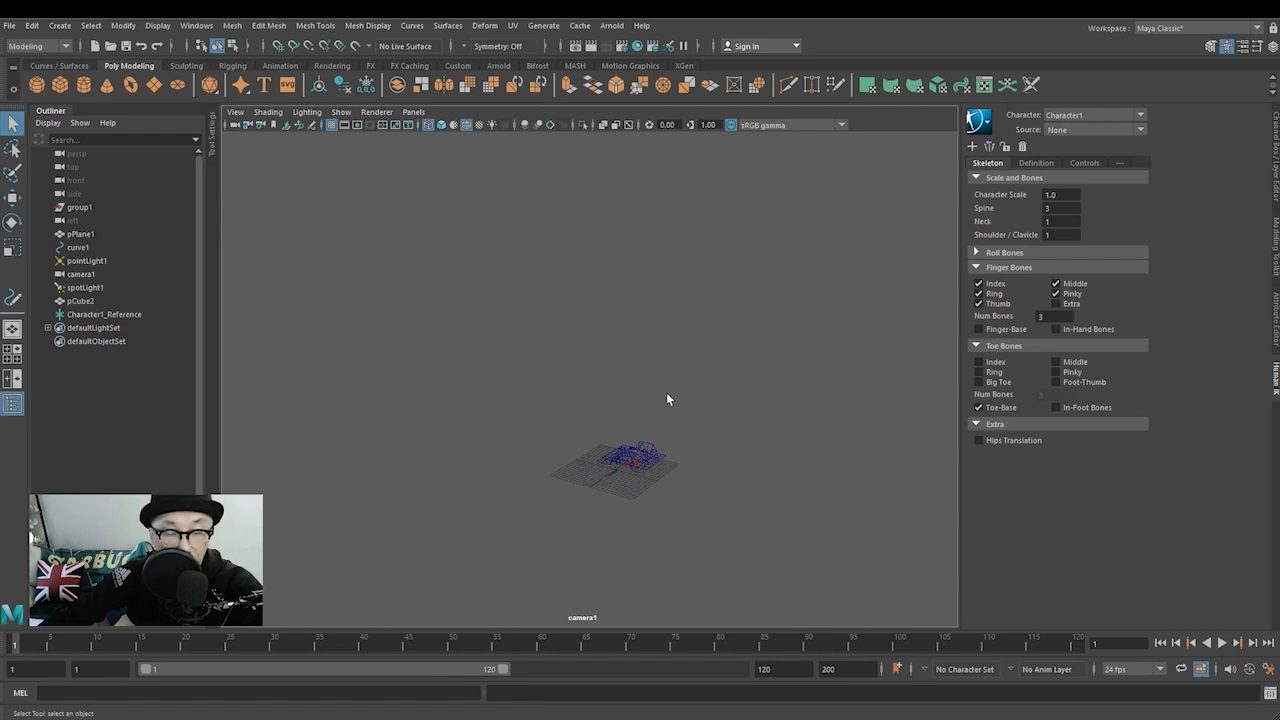
scroll(660, 389, up, 5)
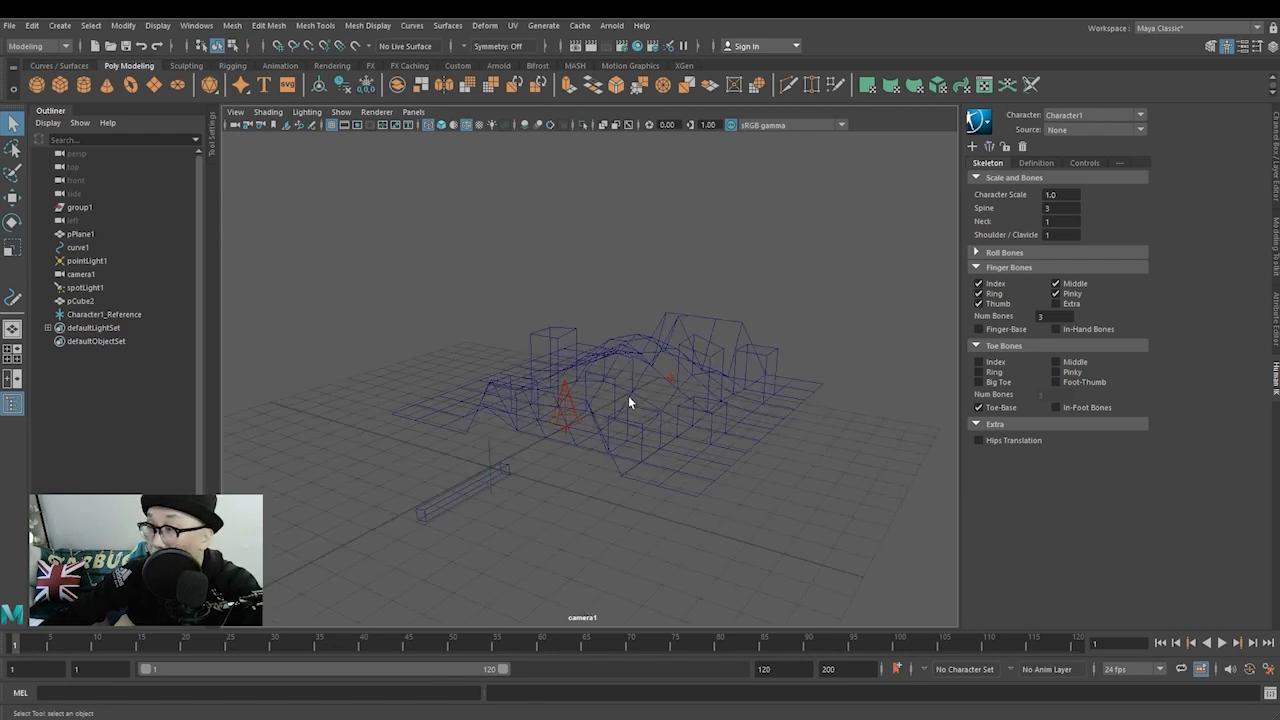
alt+drag(701, 436, 820, 390)
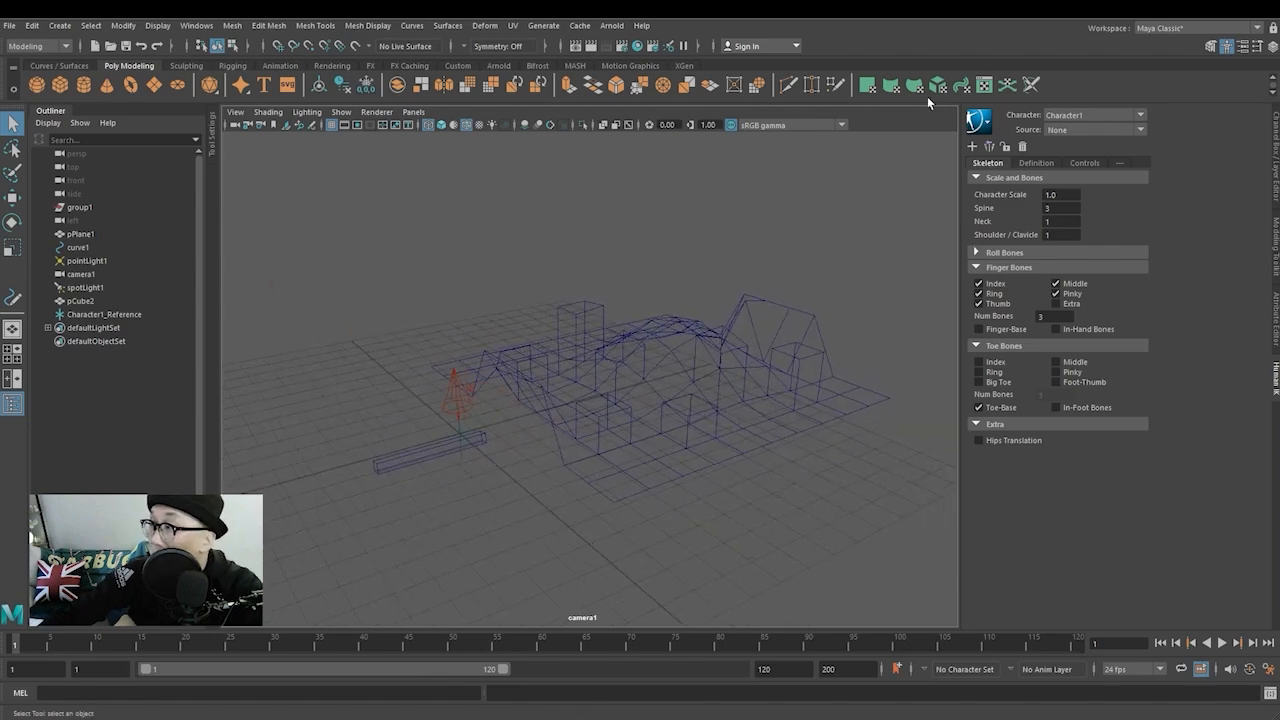
Show the Attribute Editor and the Tool Settings, toggling the character controls and the Attribute Editor for comparison
click(1242, 45)
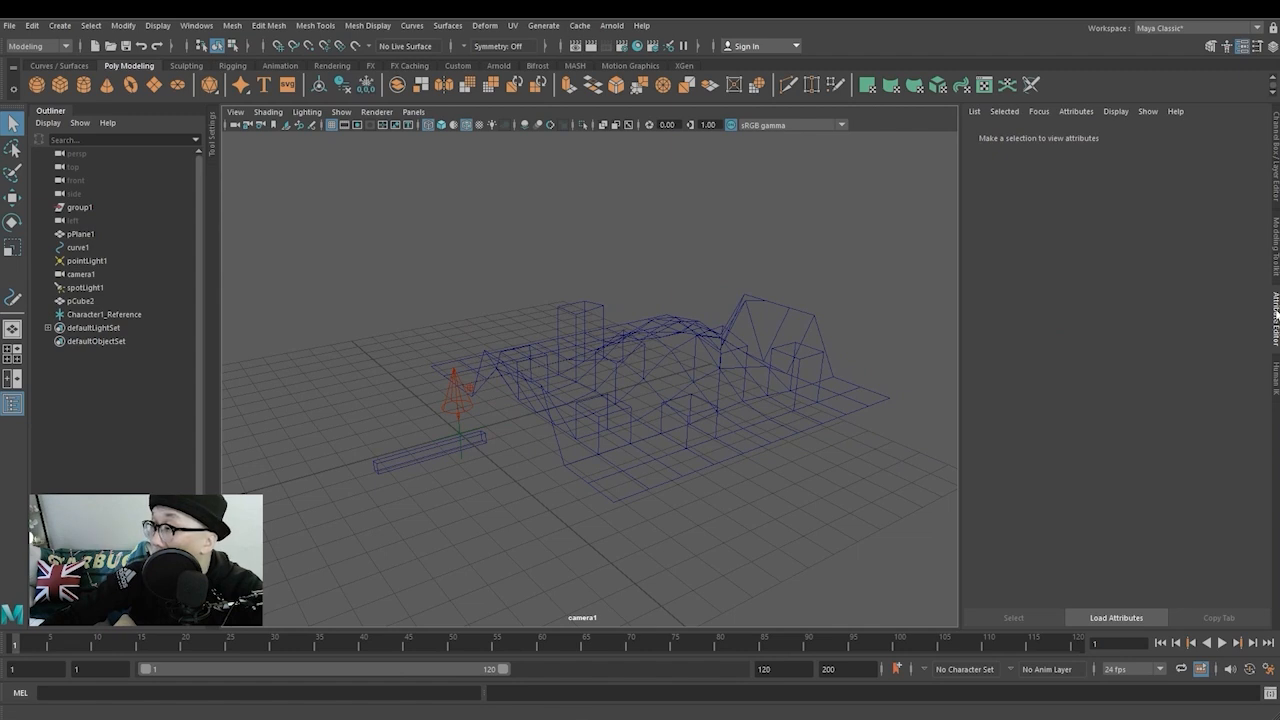
click(1257, 46)
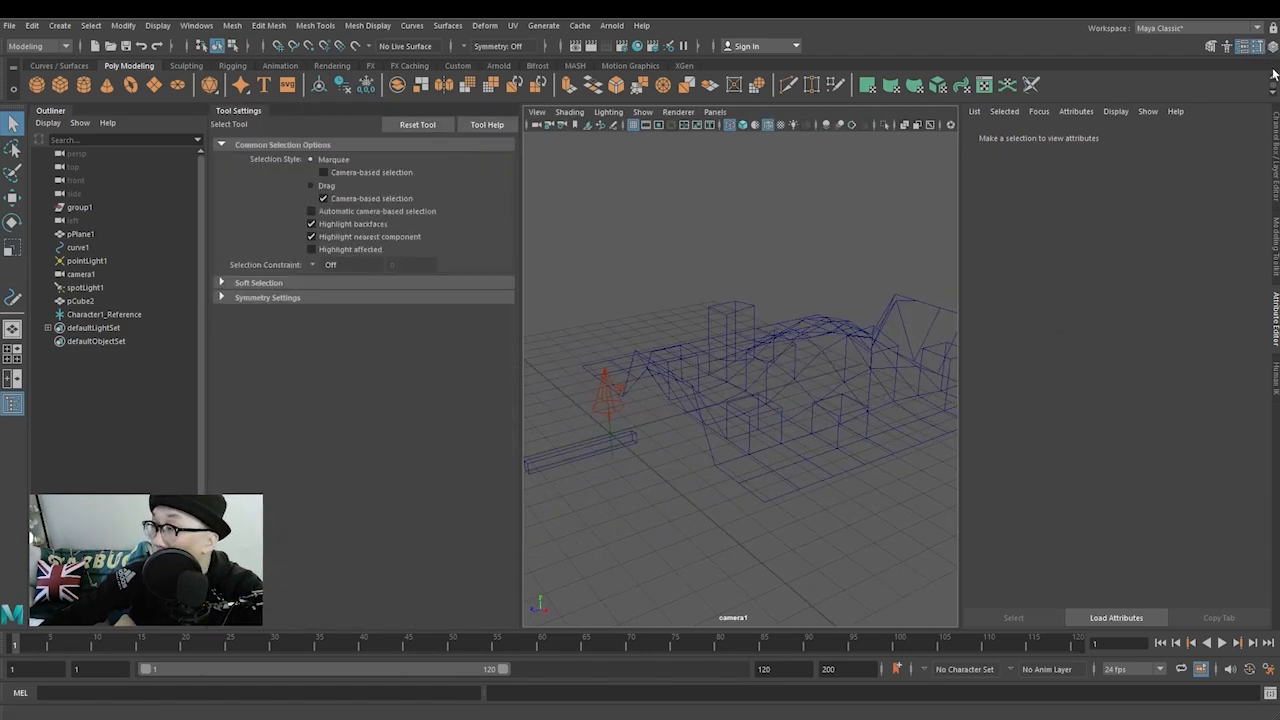
click(1226, 46)
click(1245, 47)
click(1245, 47)
click(1245, 47)
click(1245, 47)
click(1245, 47)
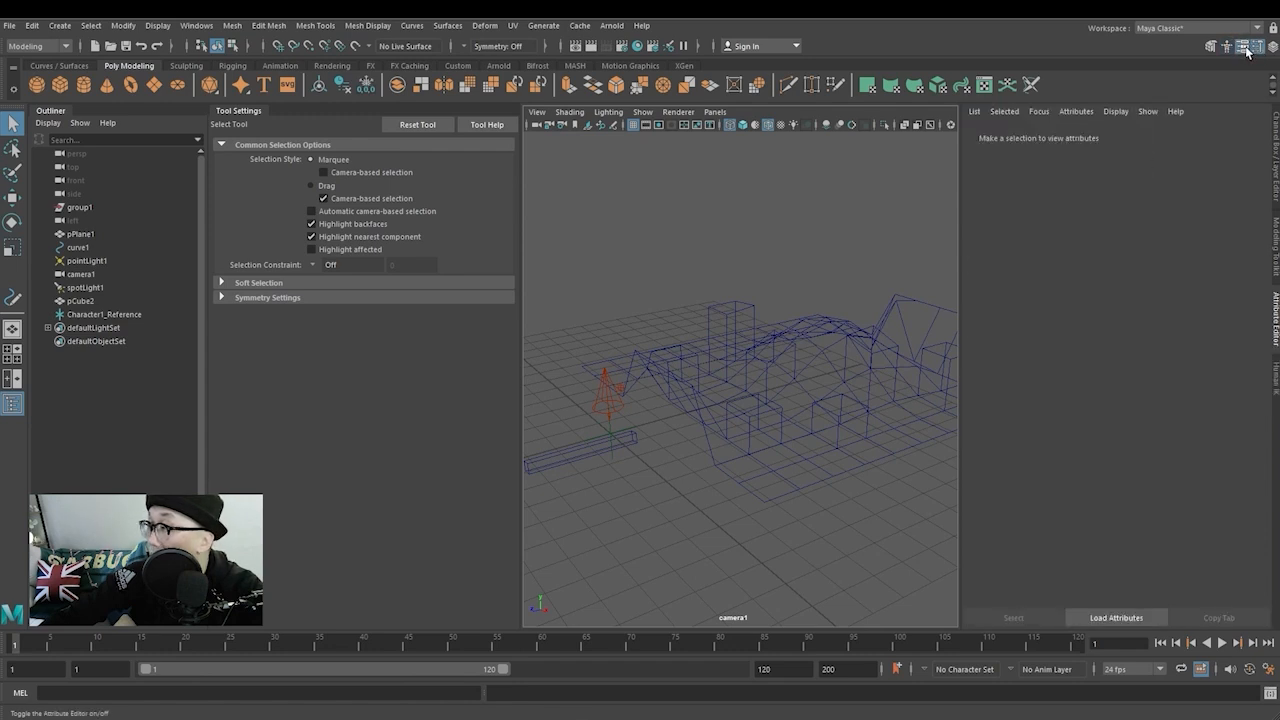
Show the HumanIK character controls, and hide and reopen the Tool Settings
click(1226, 47)
click(1226, 47)
click(1226, 47)
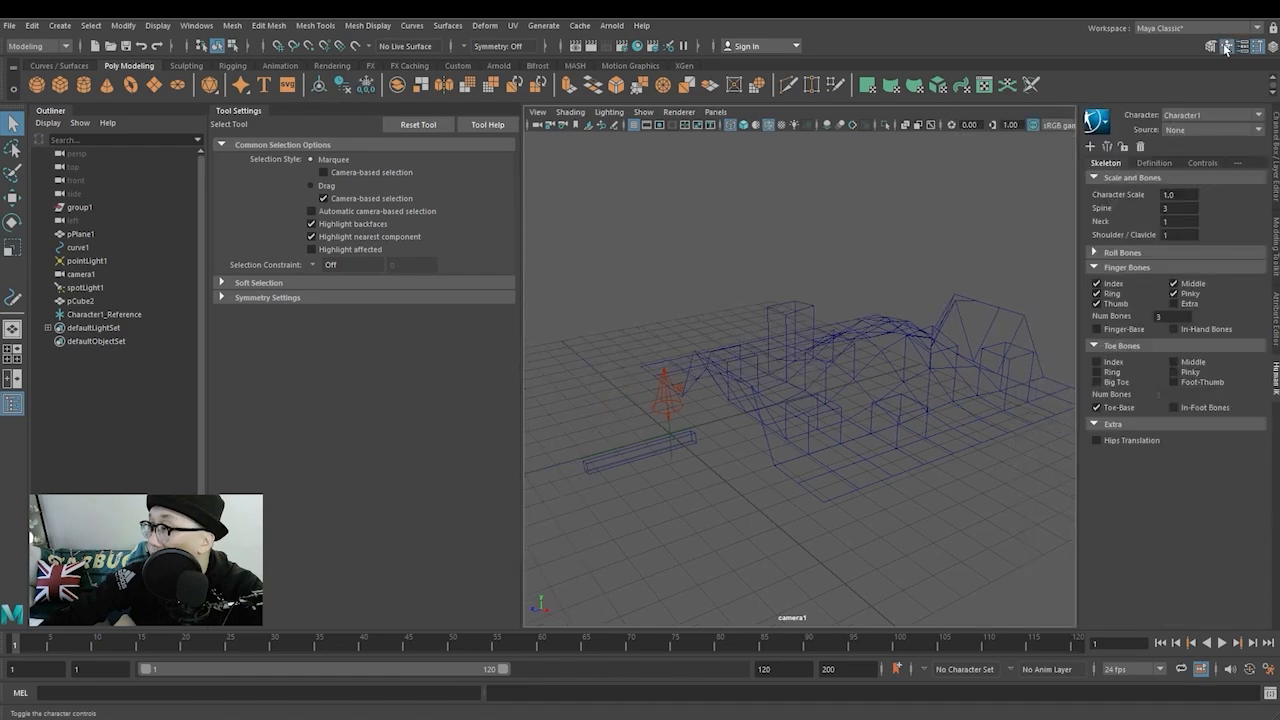
click(1257, 49)
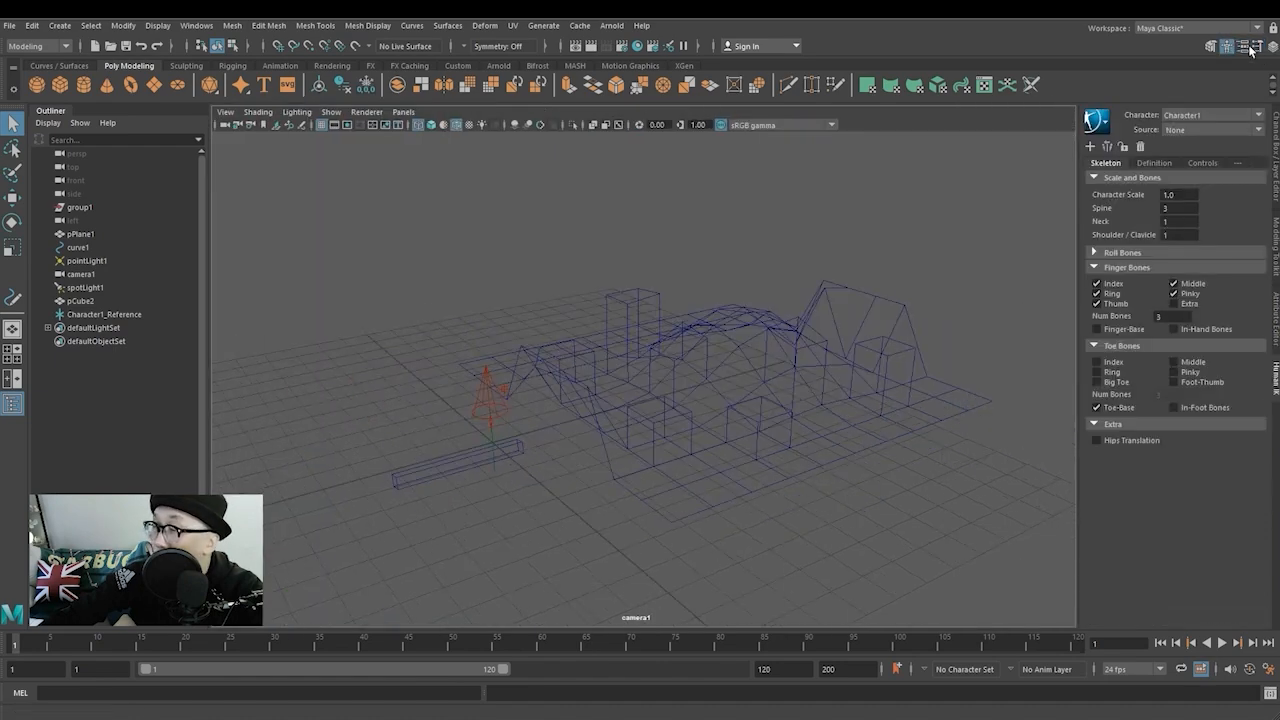
click(1257, 48)
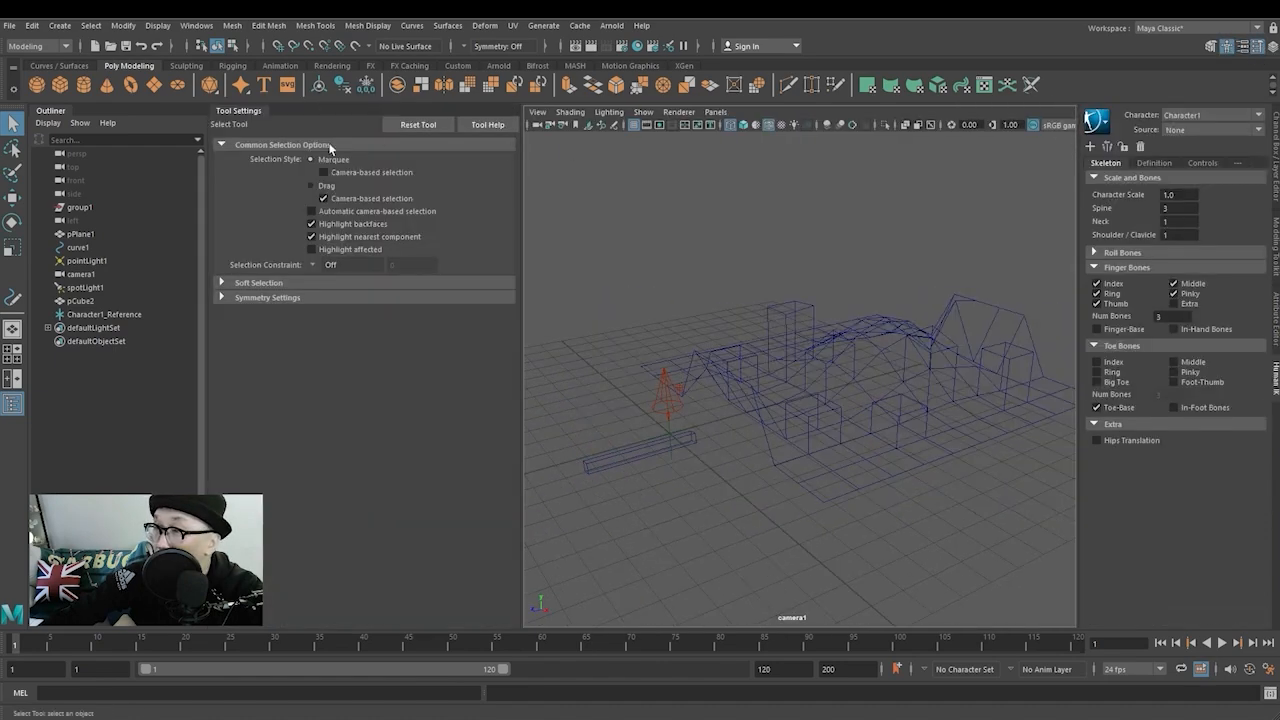
Collapse the Outliner and view the Tool Settings for the Move, Rotate and Scale tools in turn
click(57, 107)
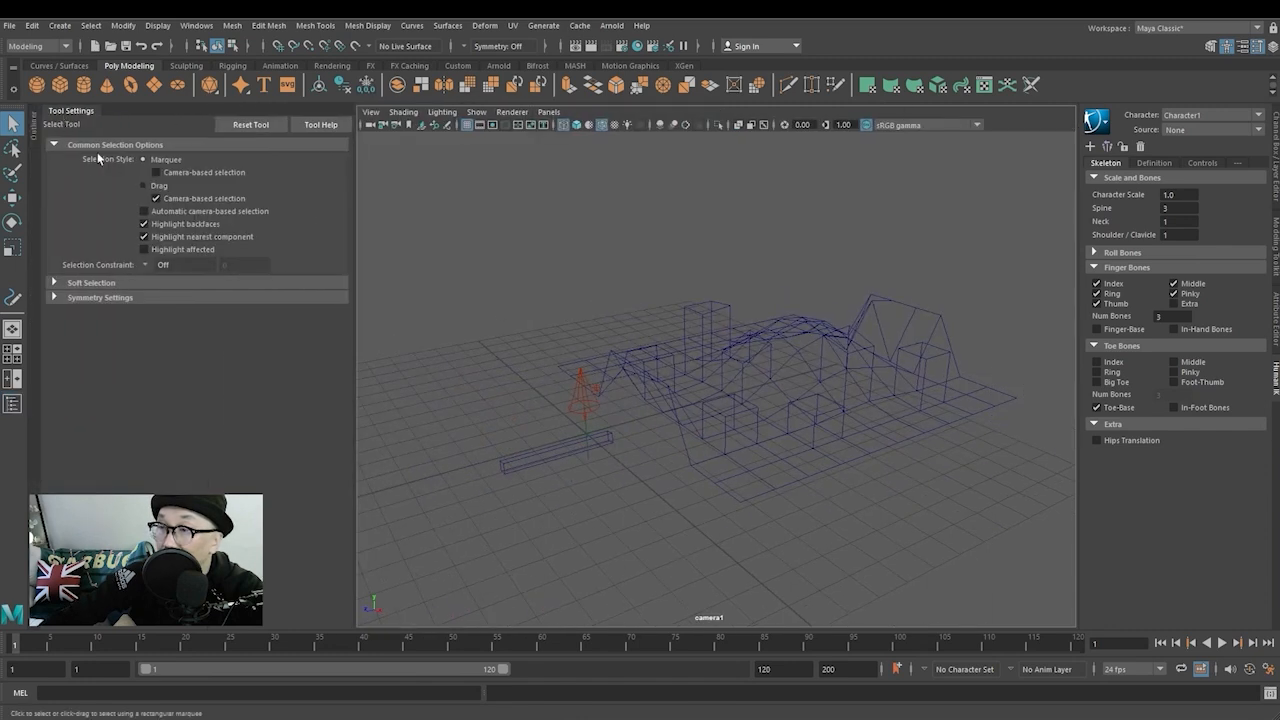
click(12, 197)
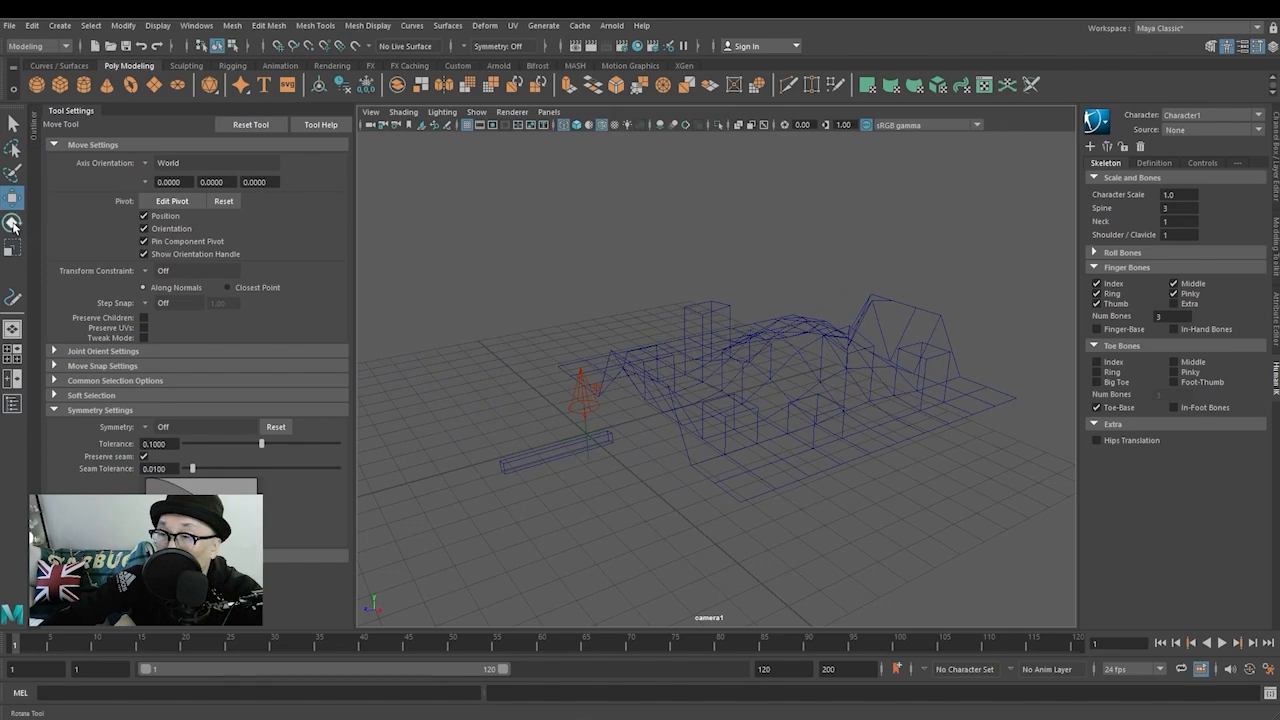
click(12, 222)
click(12, 250)
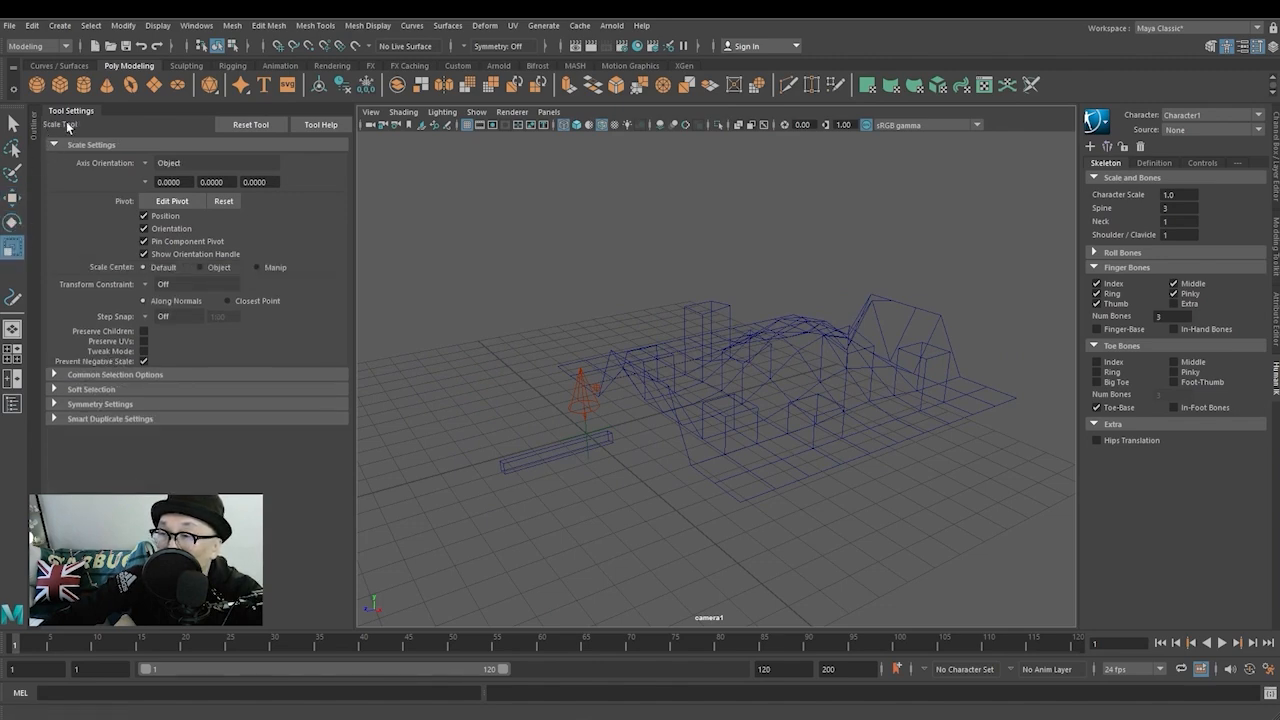
Hide and restore the Tool Settings, and collapse them so the viewport widens
click(1257, 46)
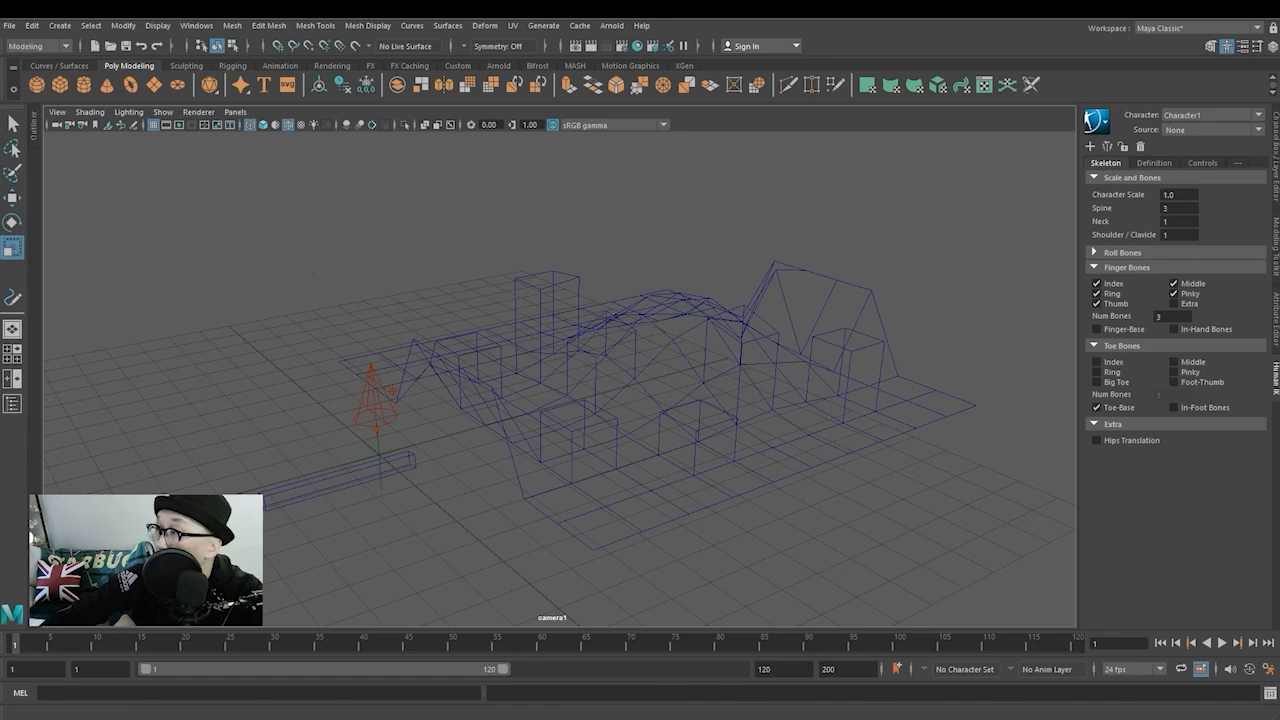
click(1257, 46)
click(74, 112)
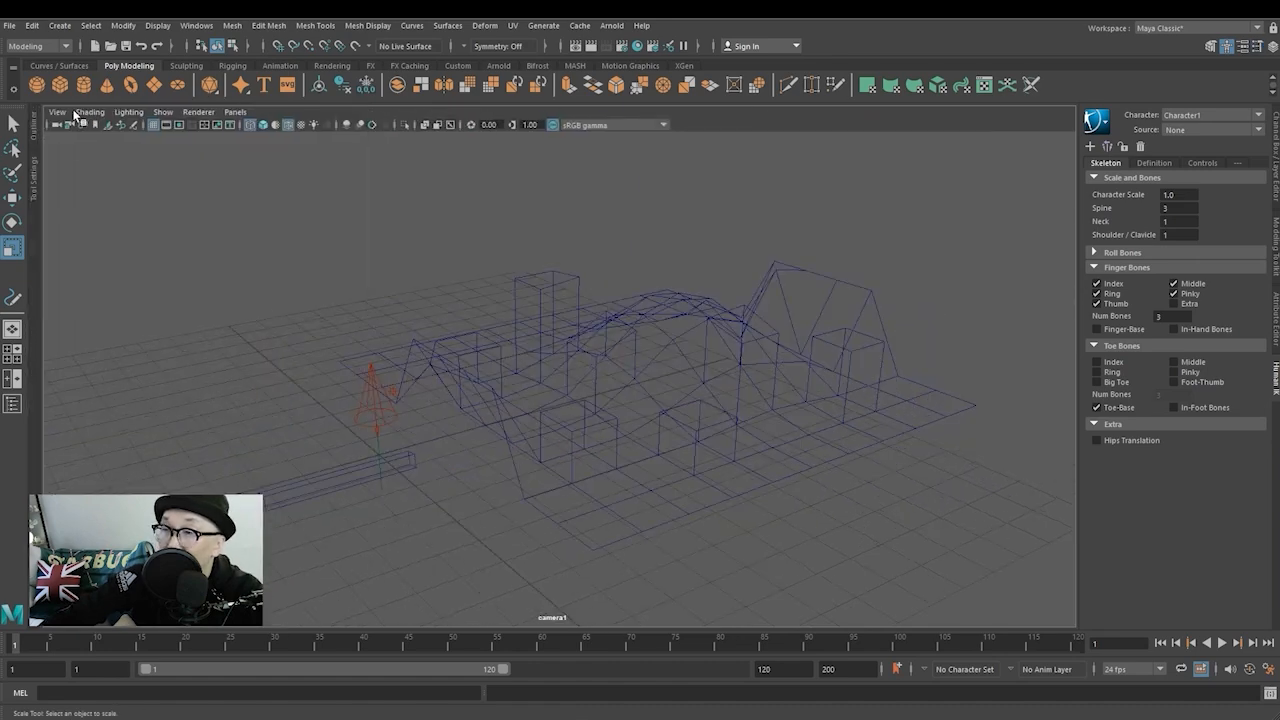
click(33, 182)
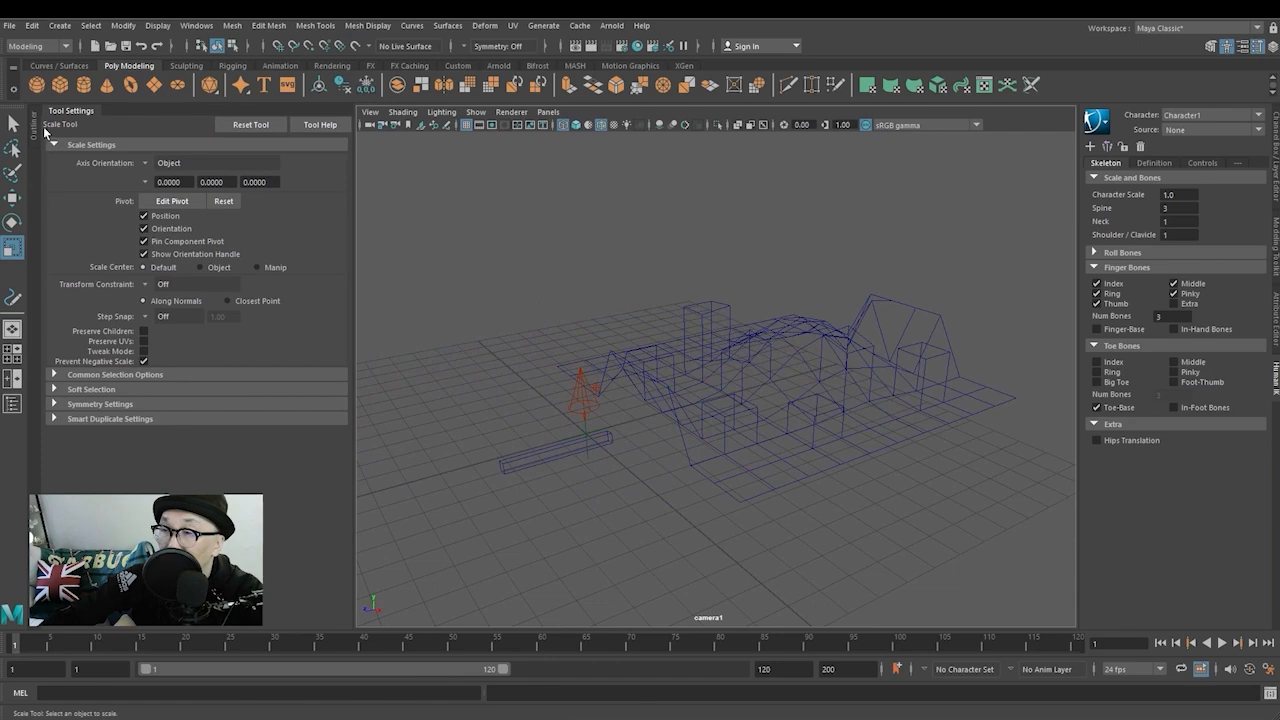
click(74, 112)
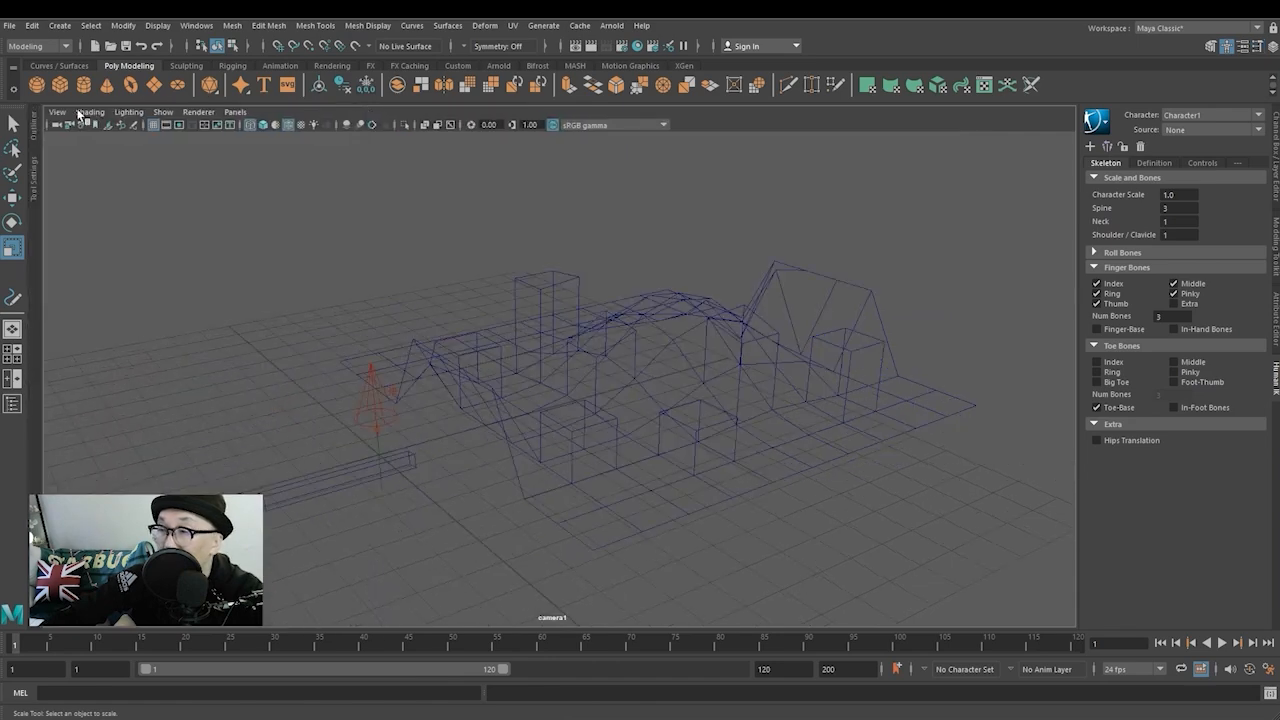
Switch between the Channel Box / Layer Editor and the Attribute Editor, ending on the Channel Box
click(1273, 46)
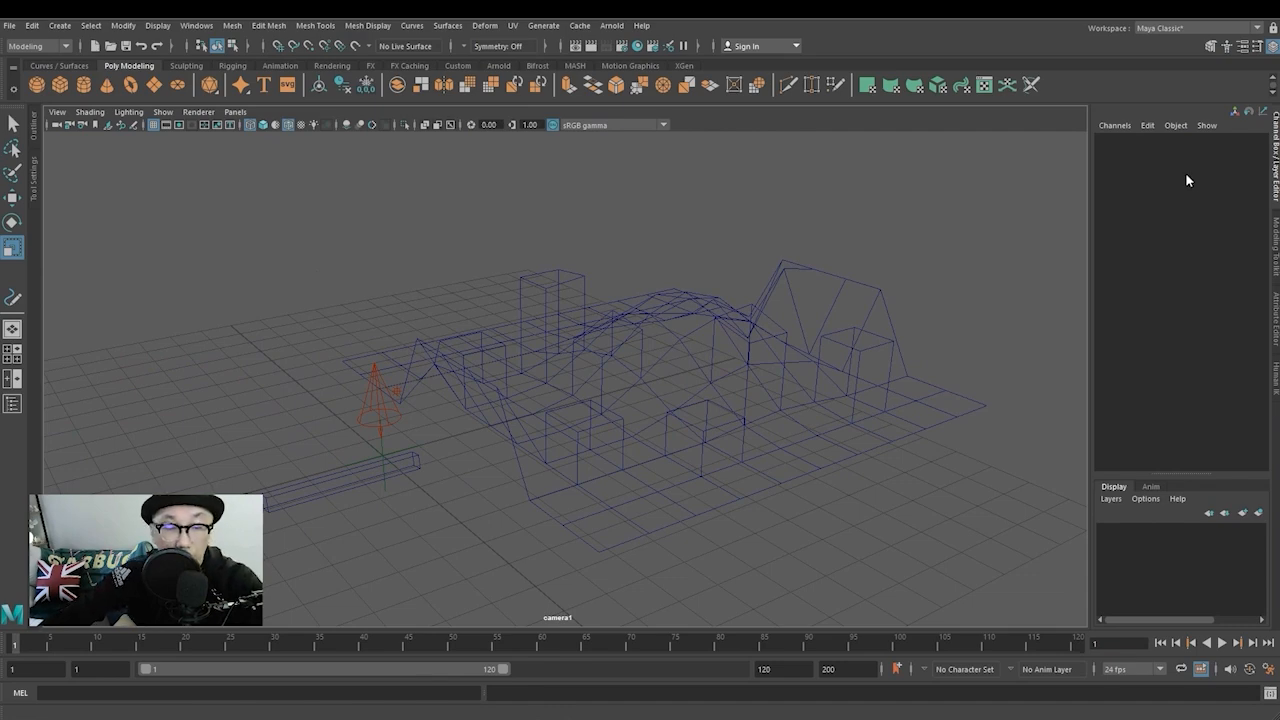
key(ctrl+a)
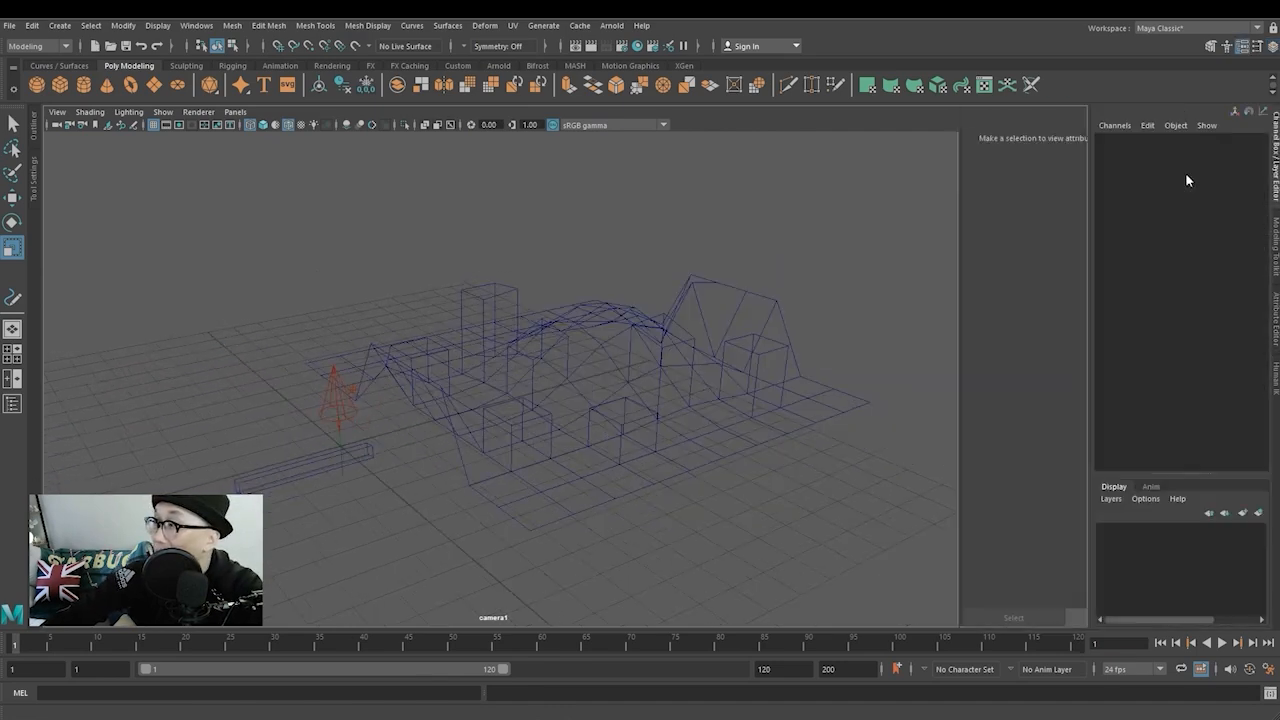
click(1243, 50)
click(1243, 50)
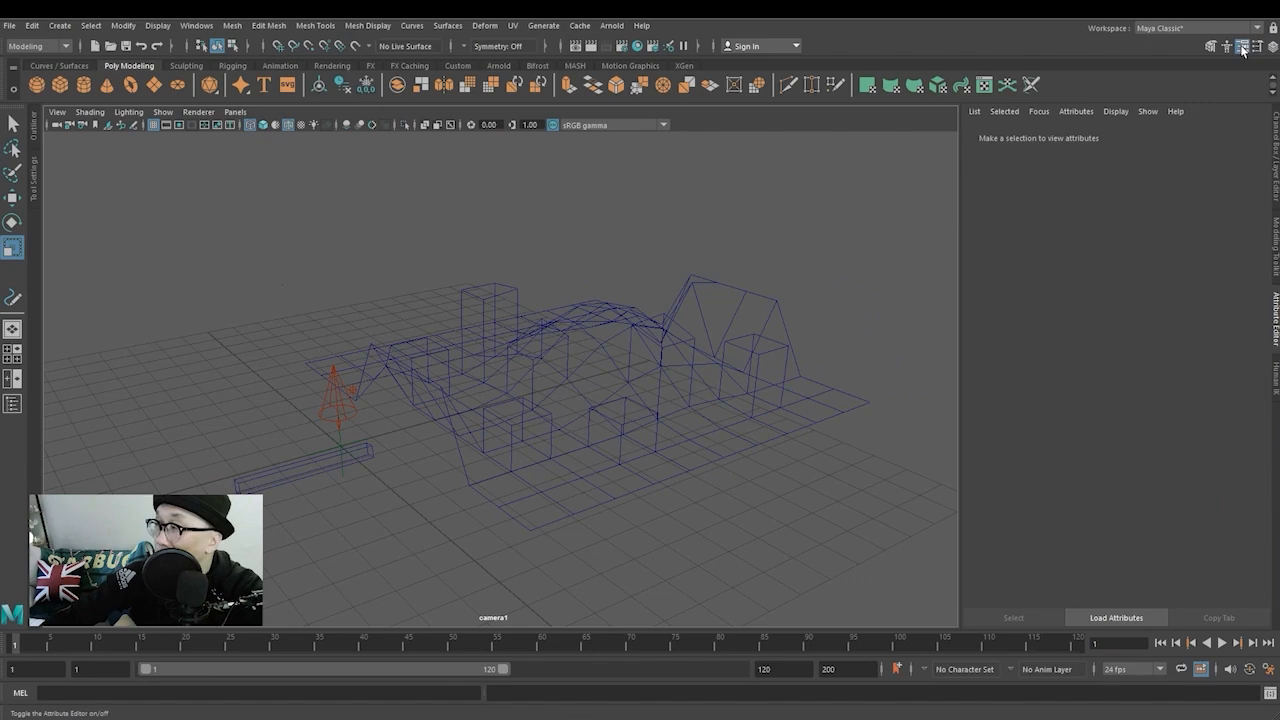
click(1243, 50)
click(1274, 49)
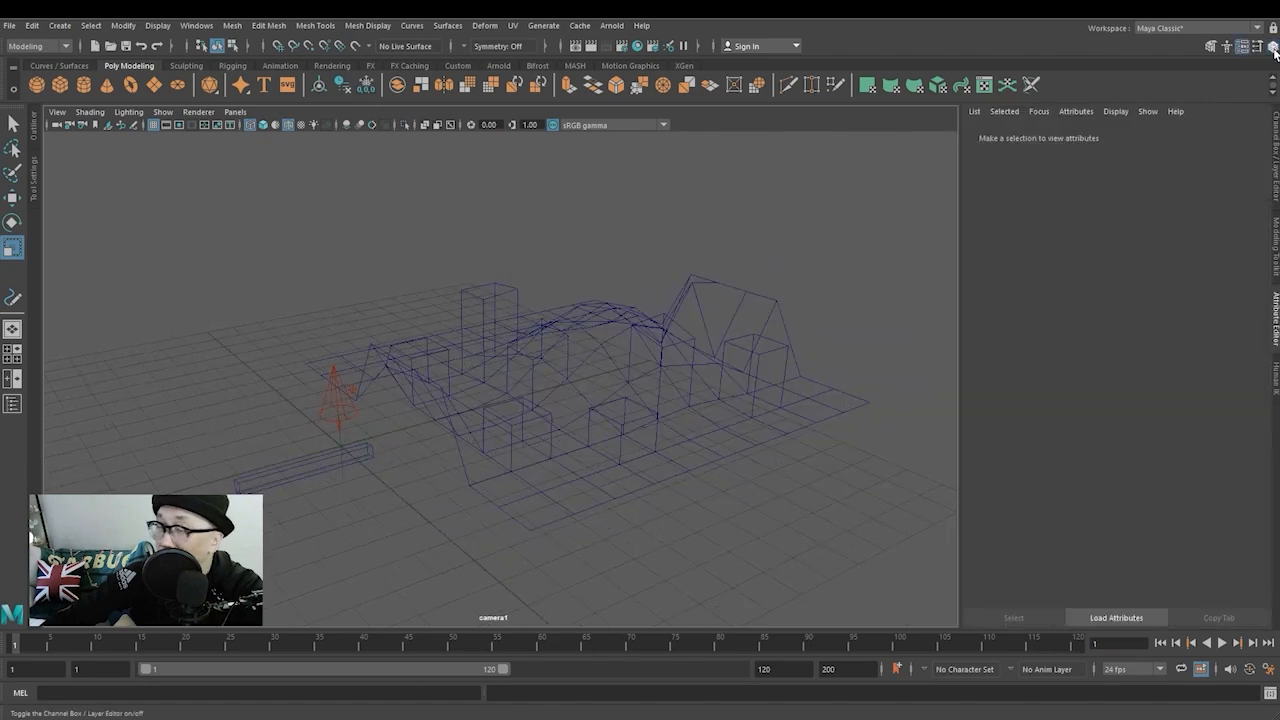
click(1274, 49)
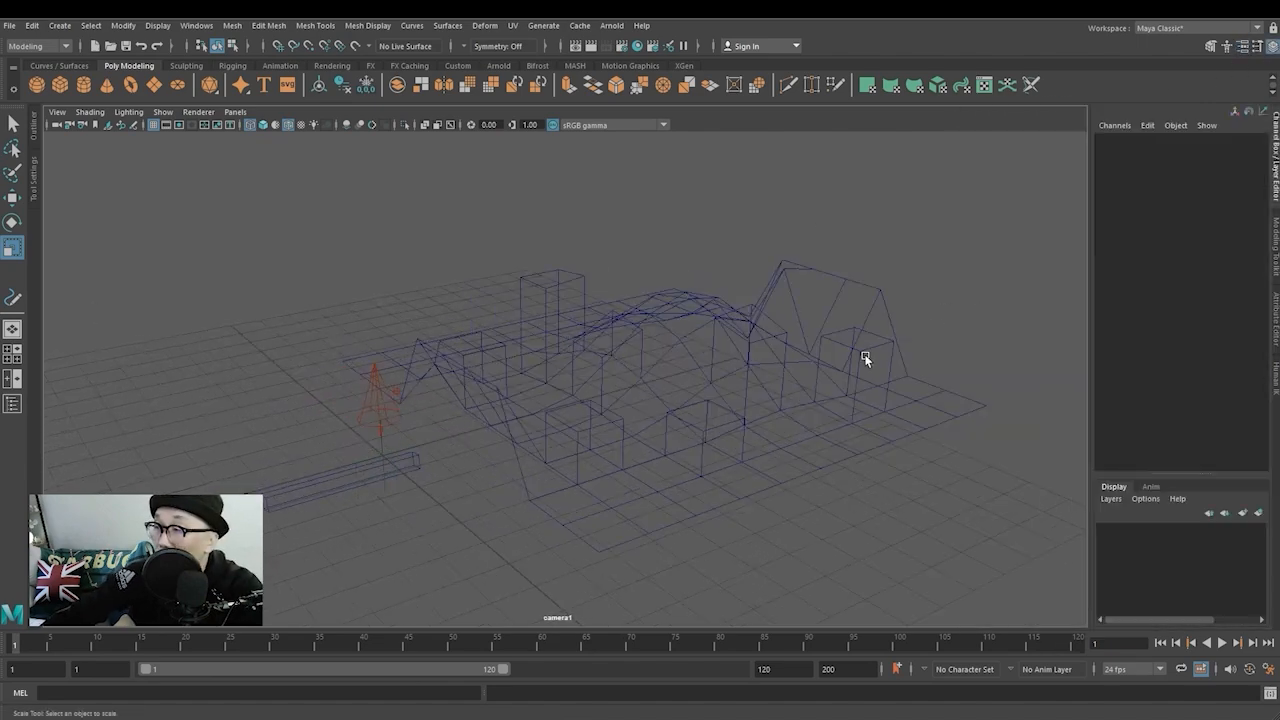
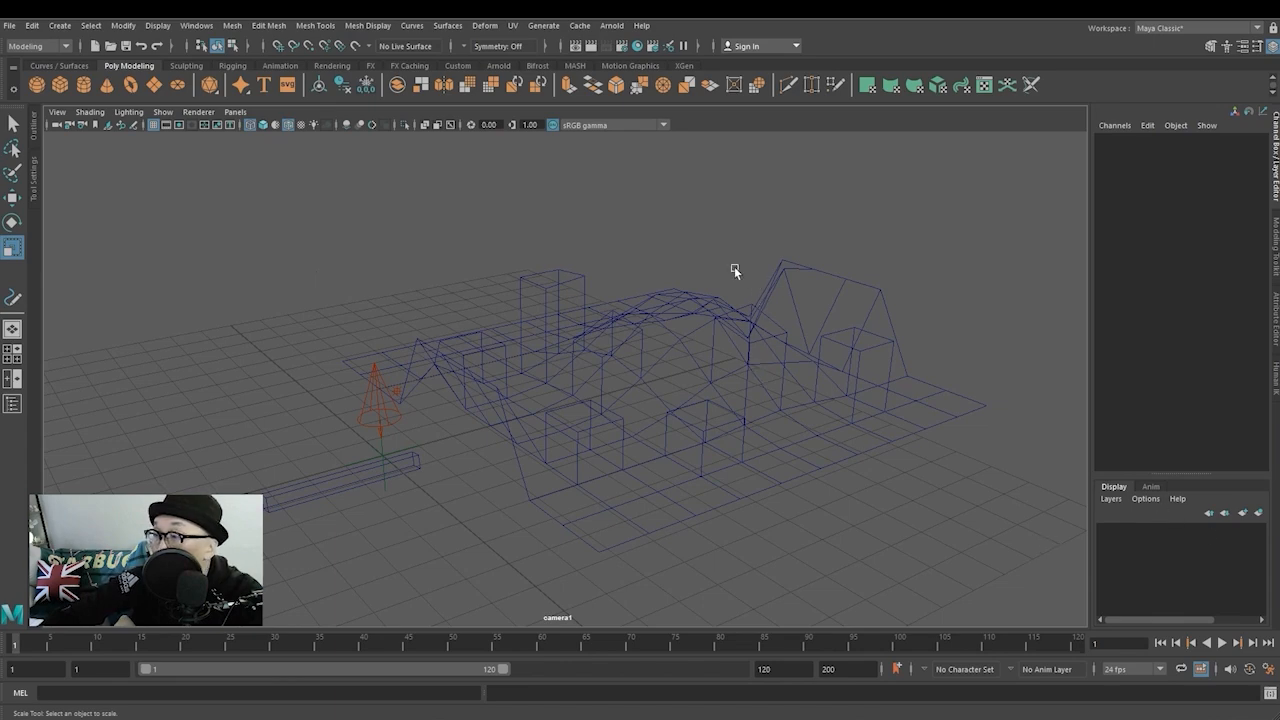
Select every object in the terrain scene and delete them all
click(374, 400)
click(519, 358)
drag(245, 258, 794, 576)
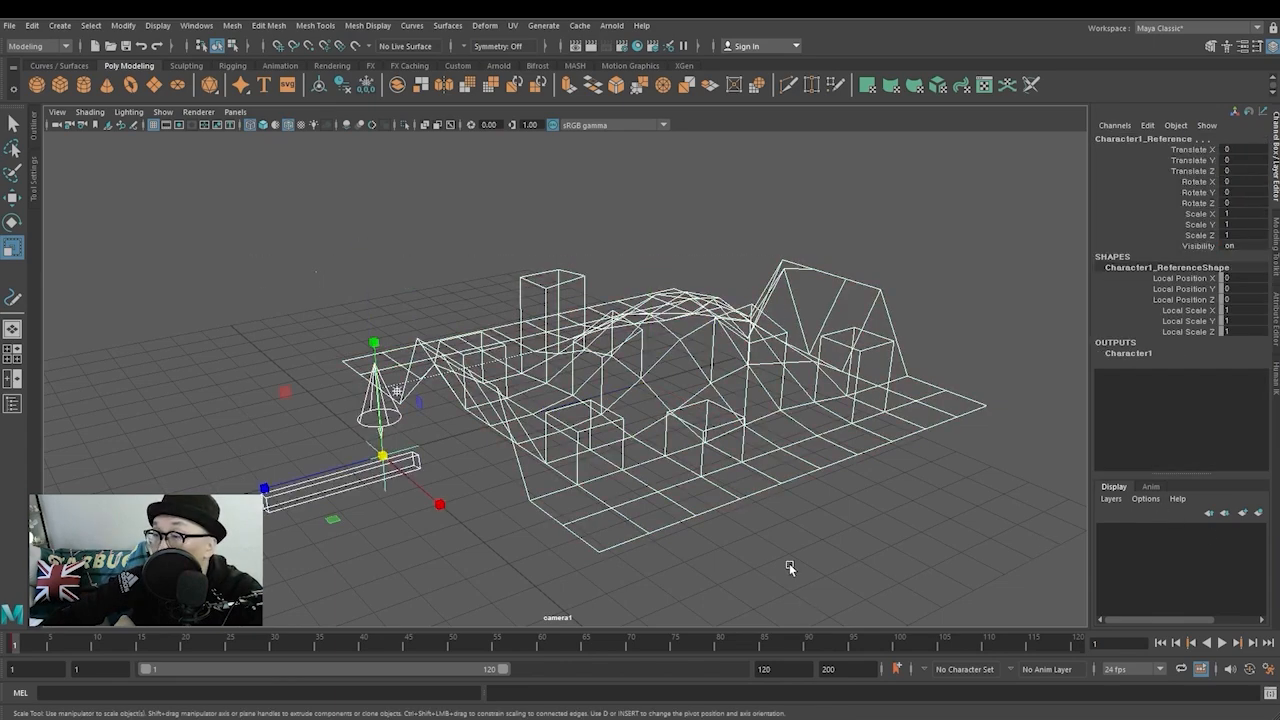
click(980, 548)
drag(980, 548, 176, 242)
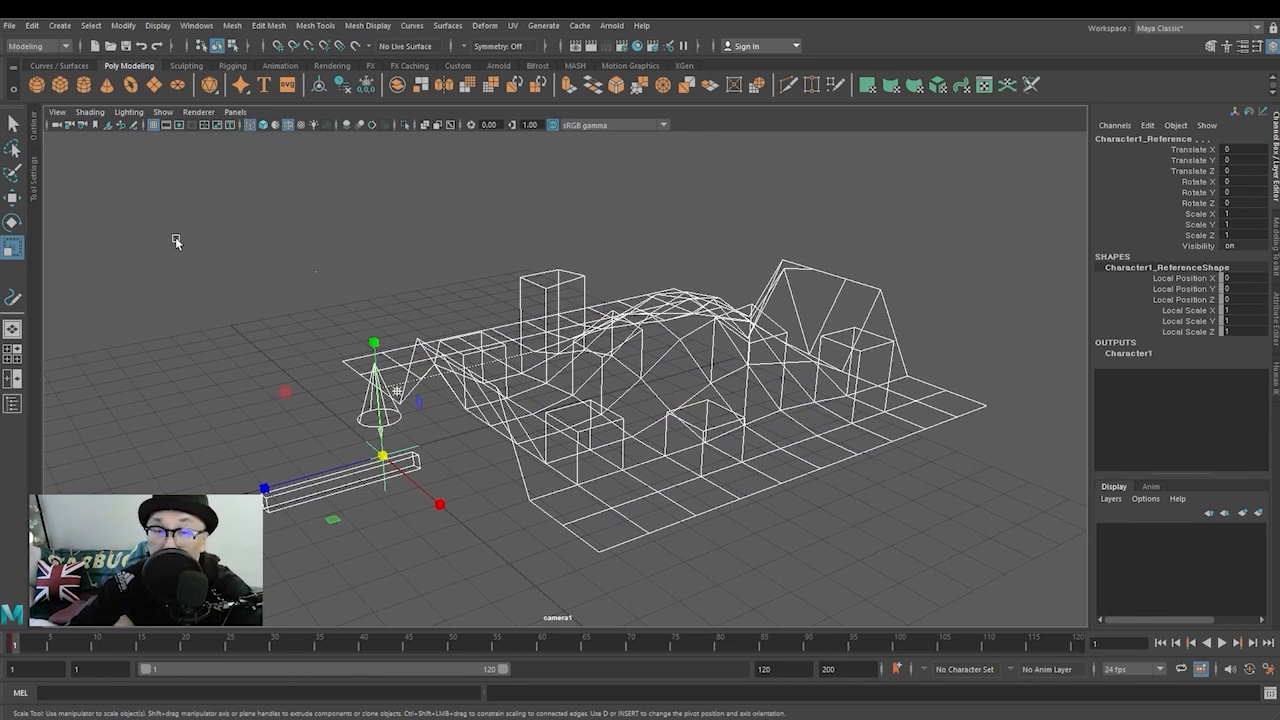
key(Delete)
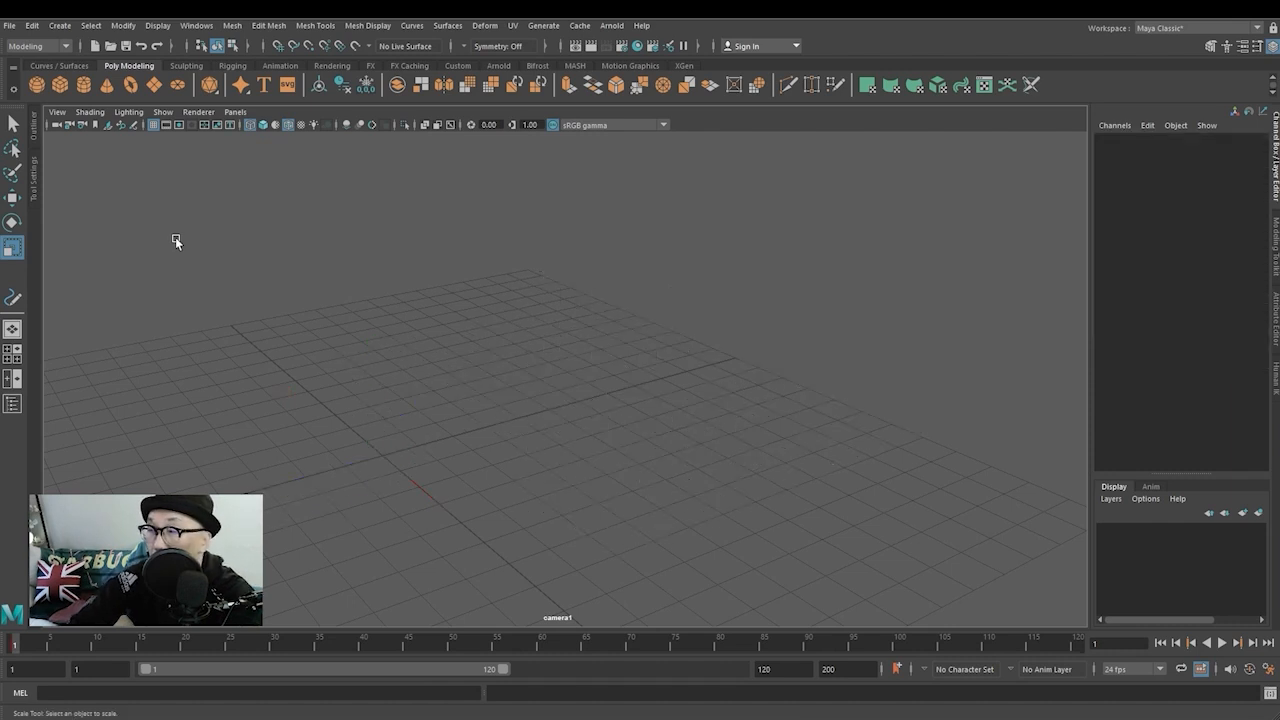
Create a polygon cube at the origin and display the scene shaded
alt+middle_drag(477, 450, 603, 399)
alt+drag(603, 399, 562, 357)
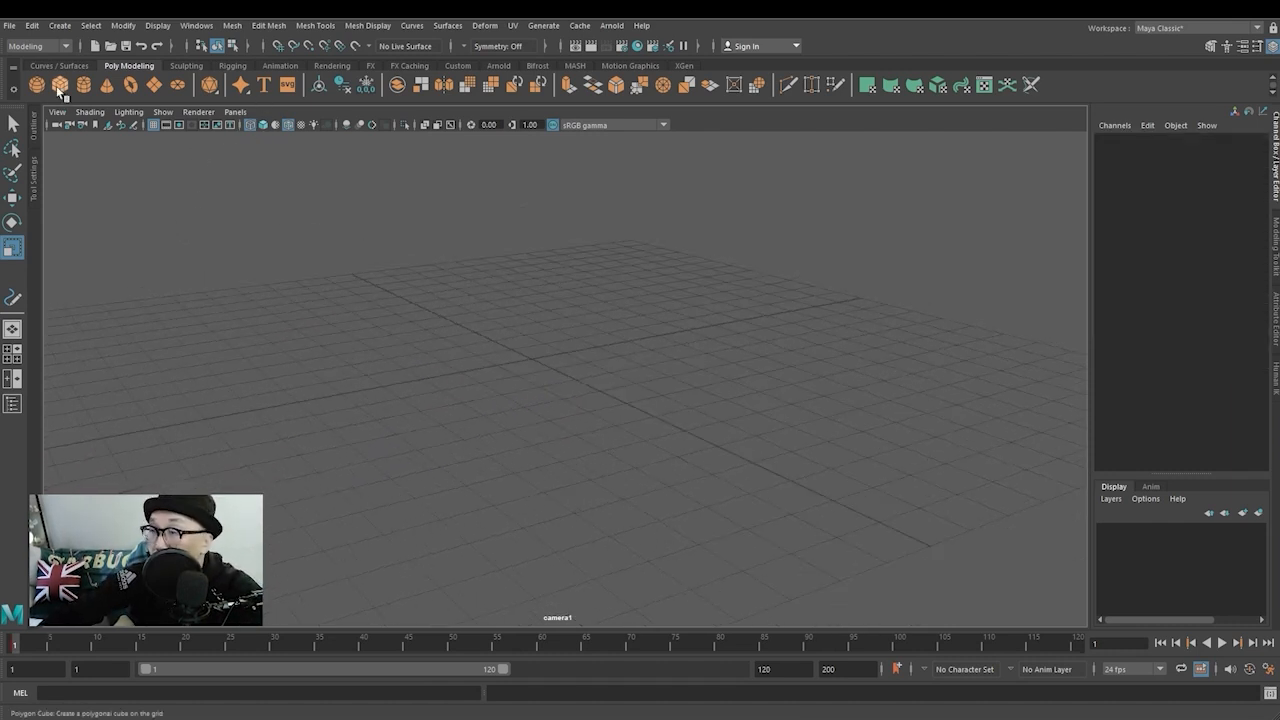
click(59, 86)
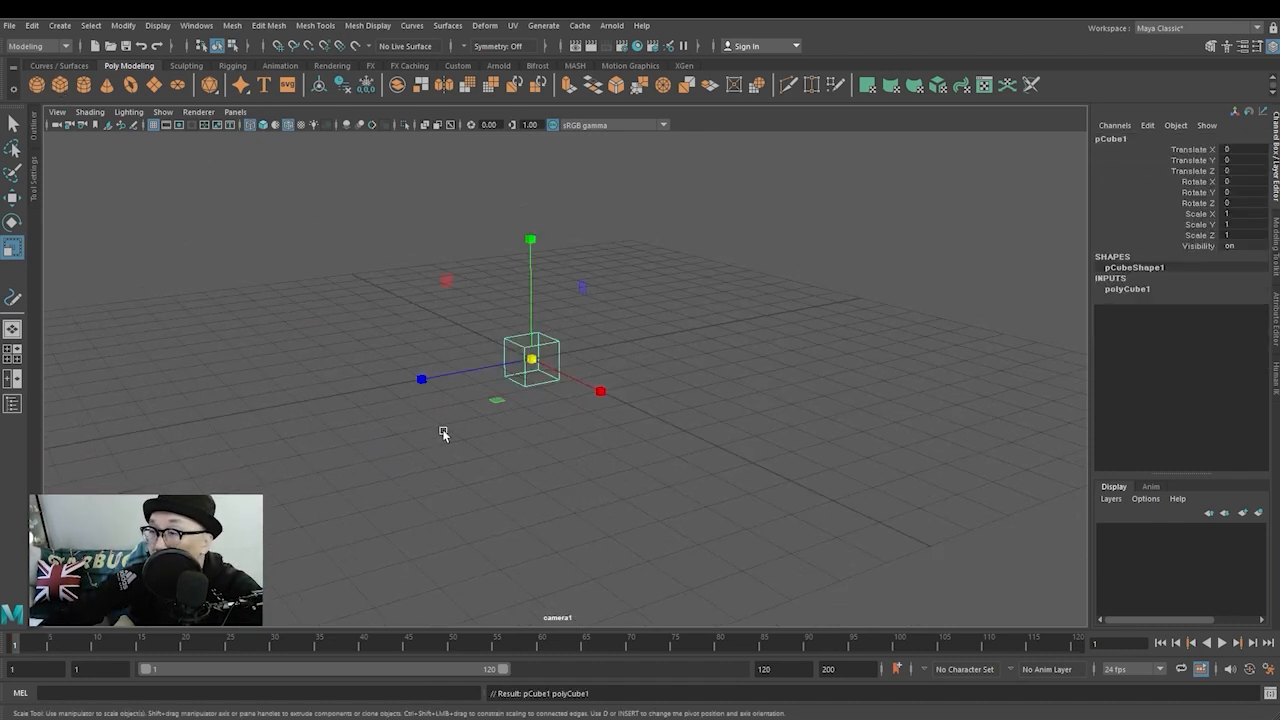
key(5)
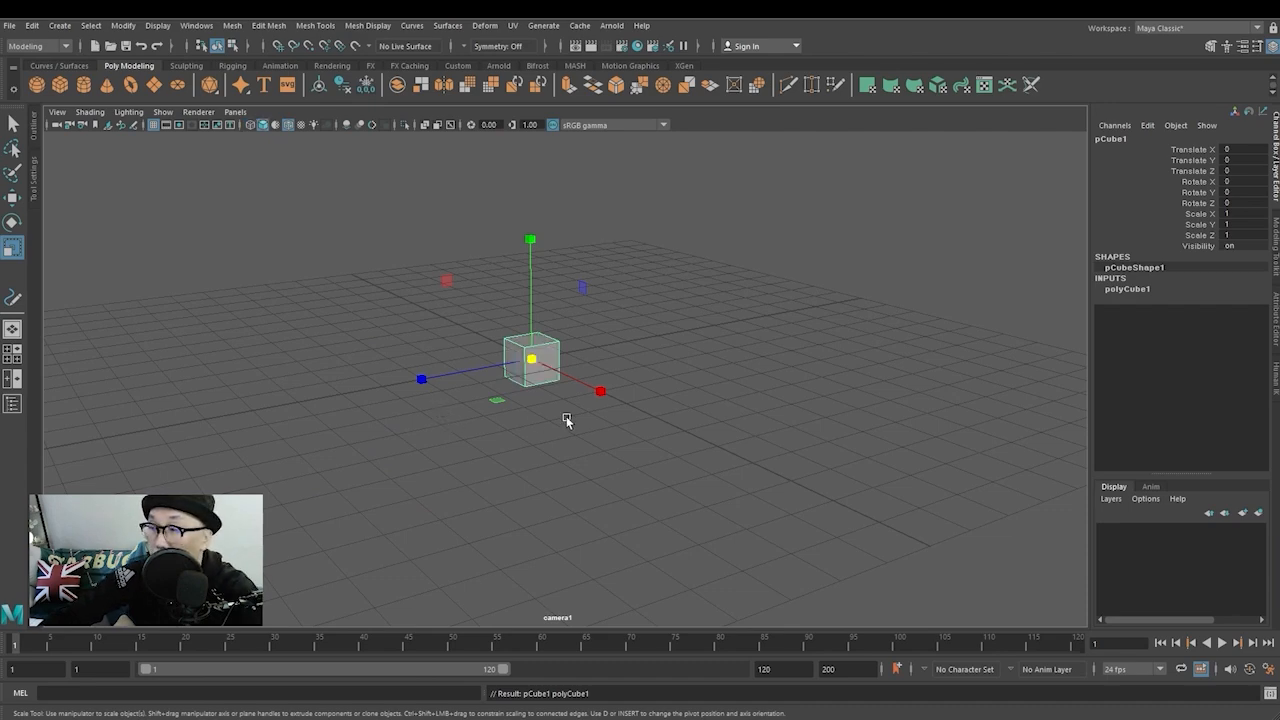
Duplicate the cube along Z to either side with the Move tool, at about 1.8 and -1.9
key(w)
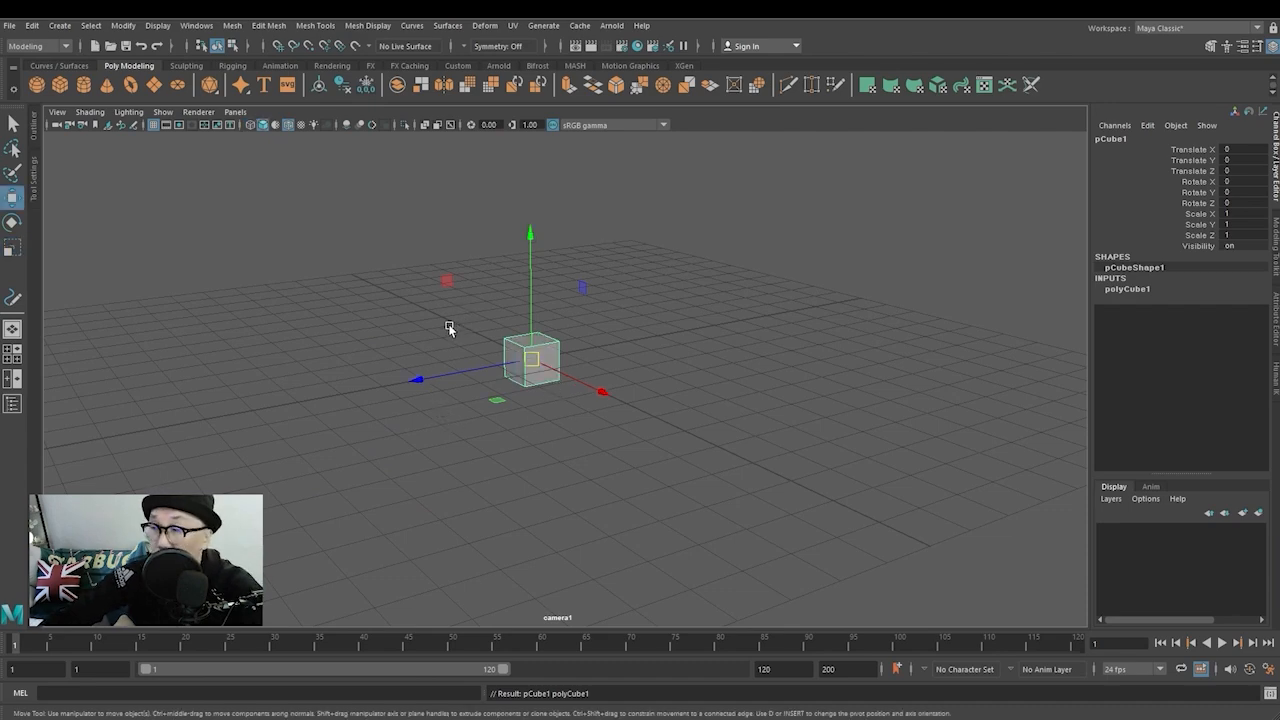
mouse_move(452, 374)
shift+mouse_down()
mouse_move(380, 400)
mouse_move(409, 383)
mouse_move(545, 377)
shift+mouse_up()
alt+drag(659, 428, 609, 434)
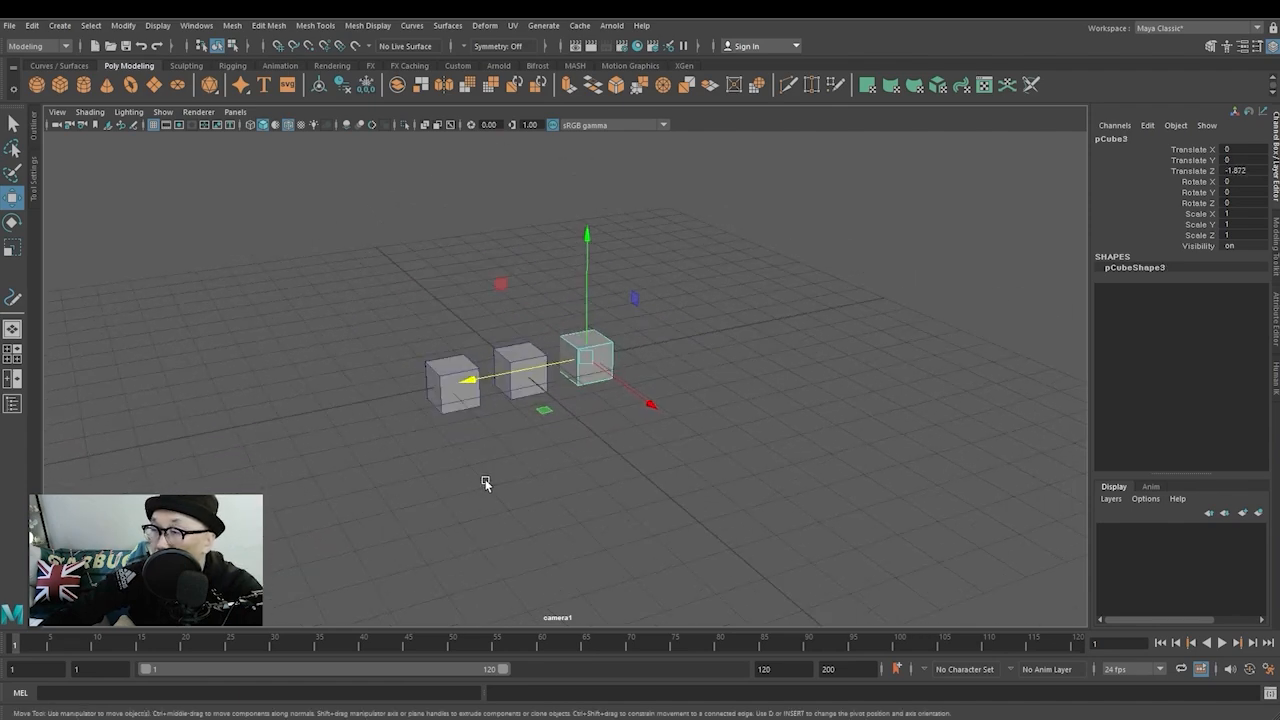
Create a polygon sphere and move it about 3 units along X, in front of the cubes
click(485, 478)
click(36, 84)
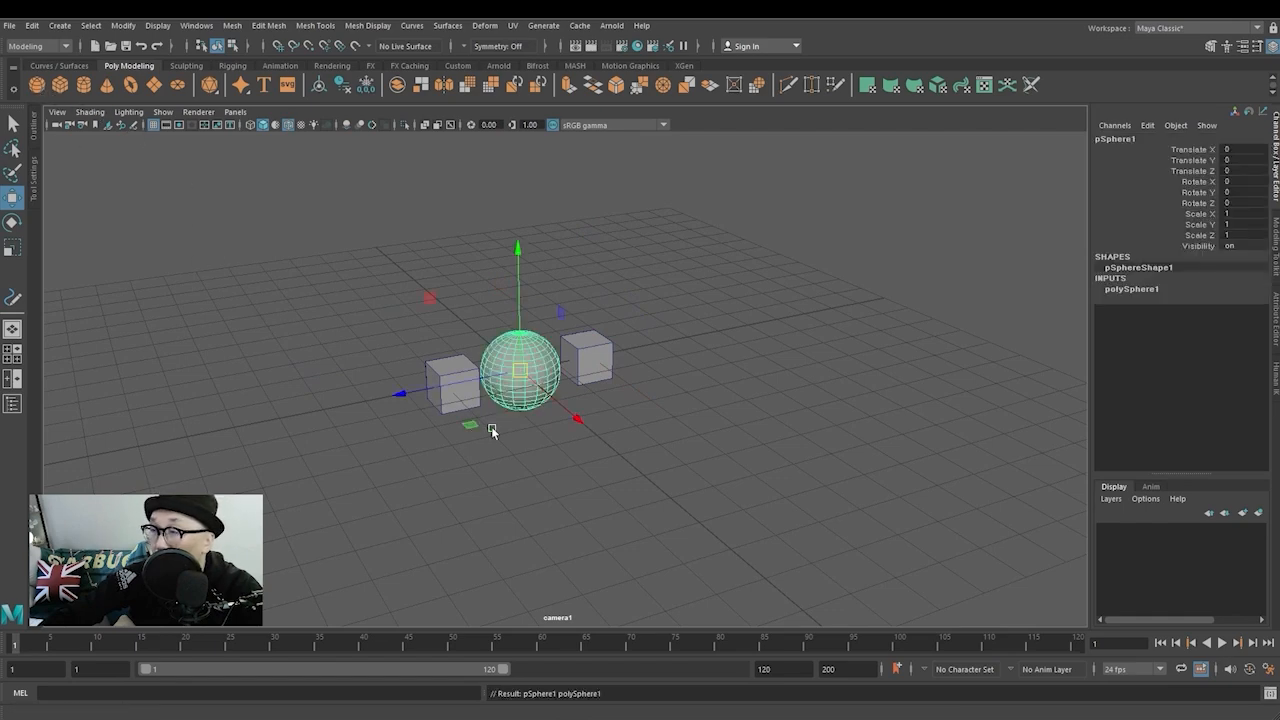
drag(540, 403, 612, 469)
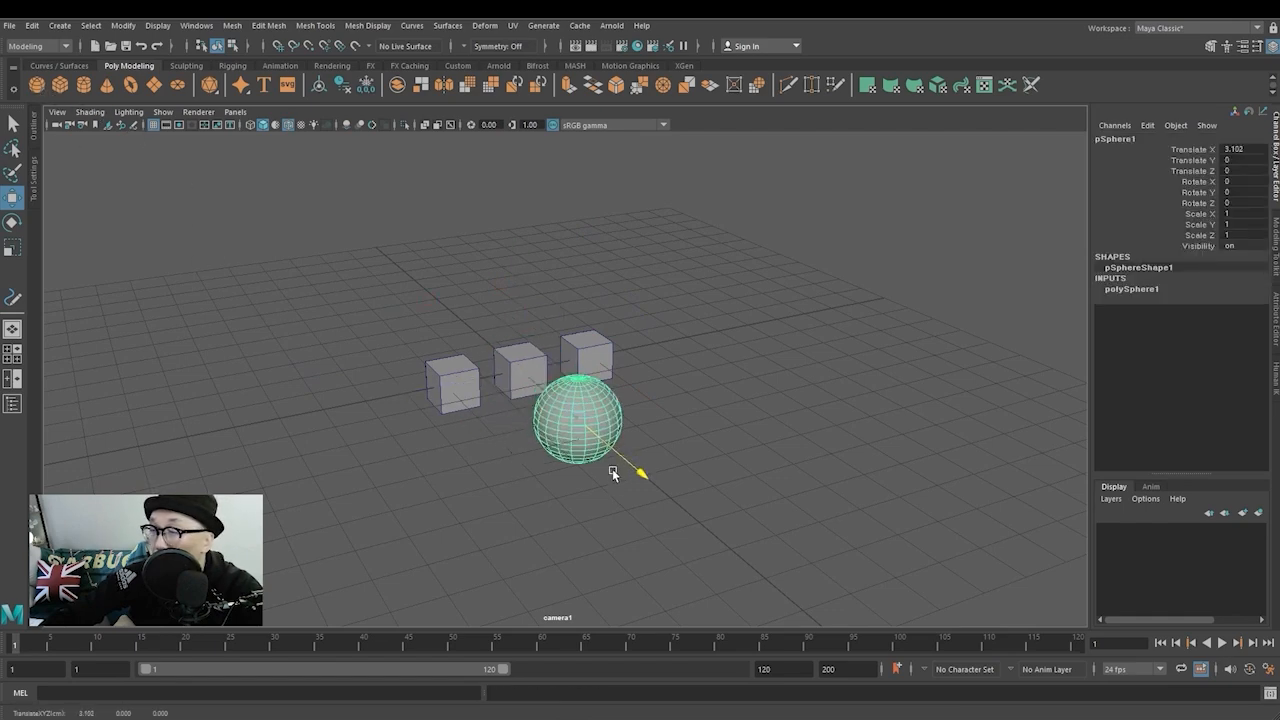
Duplicate the sphere twice along Z, placing the copies at about 2.4 and -3.6
shift+drag(520, 432, 436, 468)
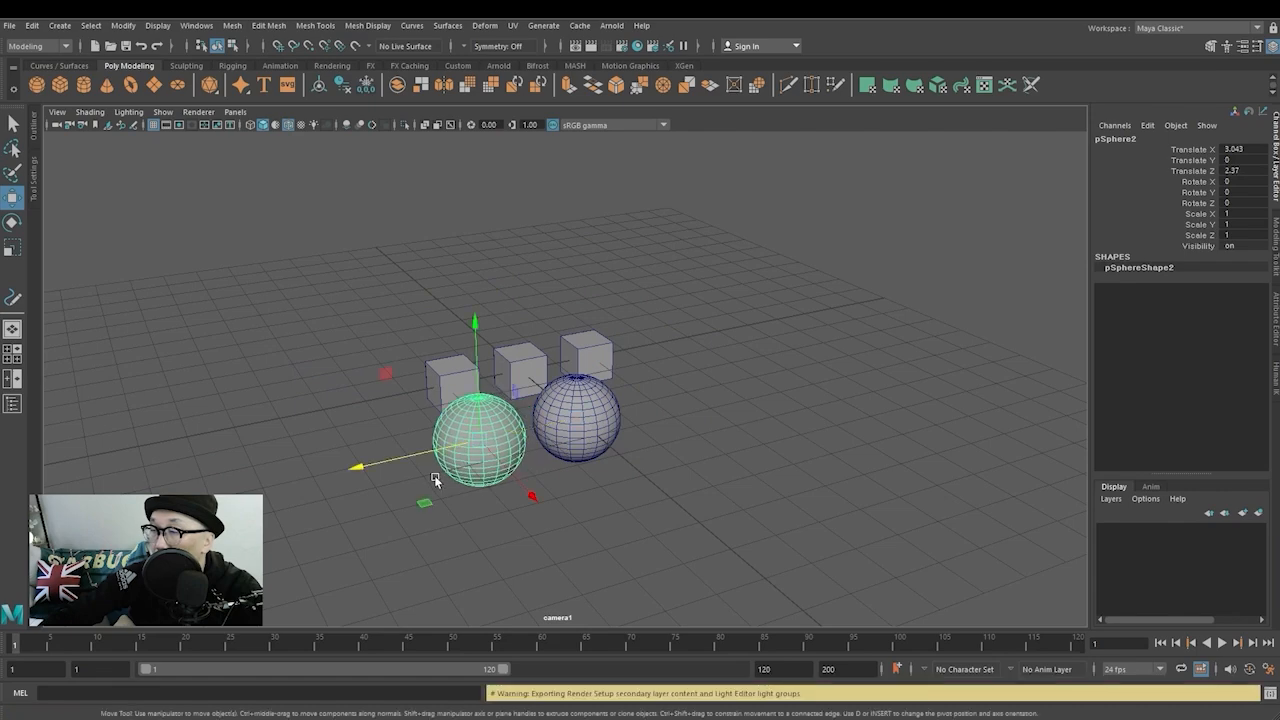
click(758, 495)
alt+drag(620, 498, 748, 474)
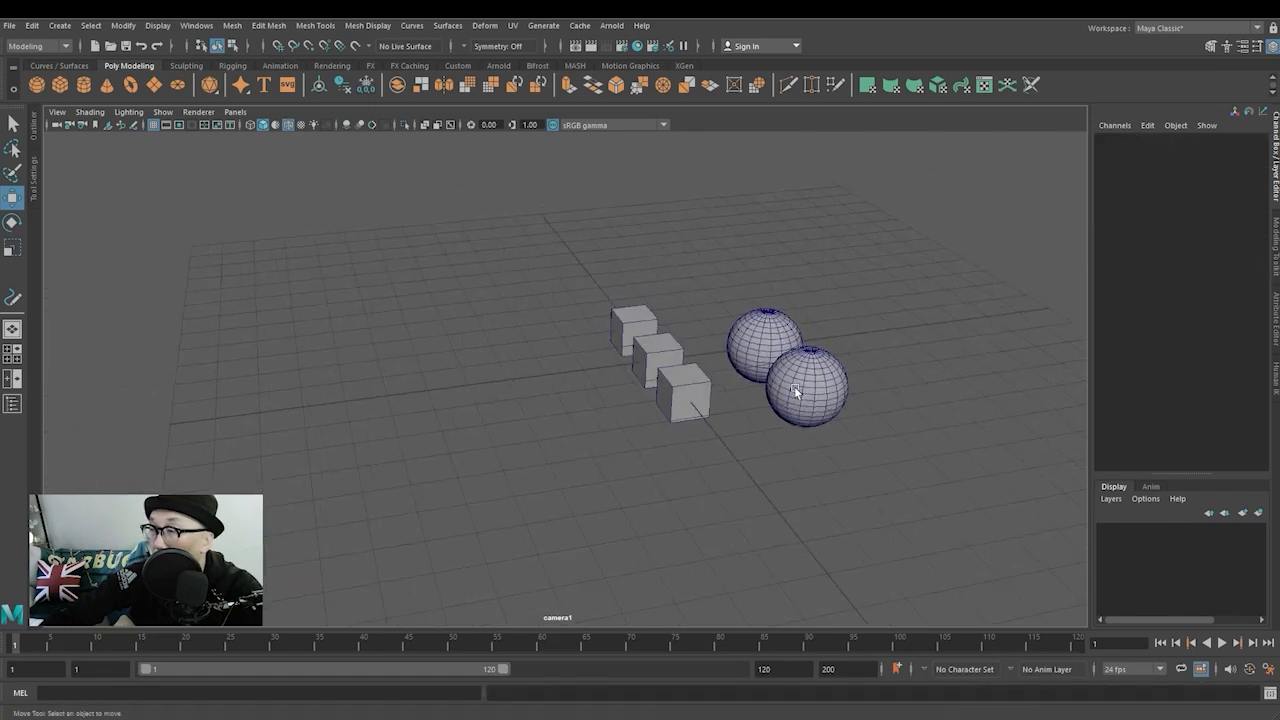
click(750, 372)
mouse_move(802, 385)
shift+mouse_down()
mouse_move(745, 336)
mouse_move(785, 368)
mouse_move(743, 351)
mouse_move(546, 363)
mouse_move(683, 434)
mouse_move(613, 460)
mouse_move(574, 440)
shift+mouse_up()
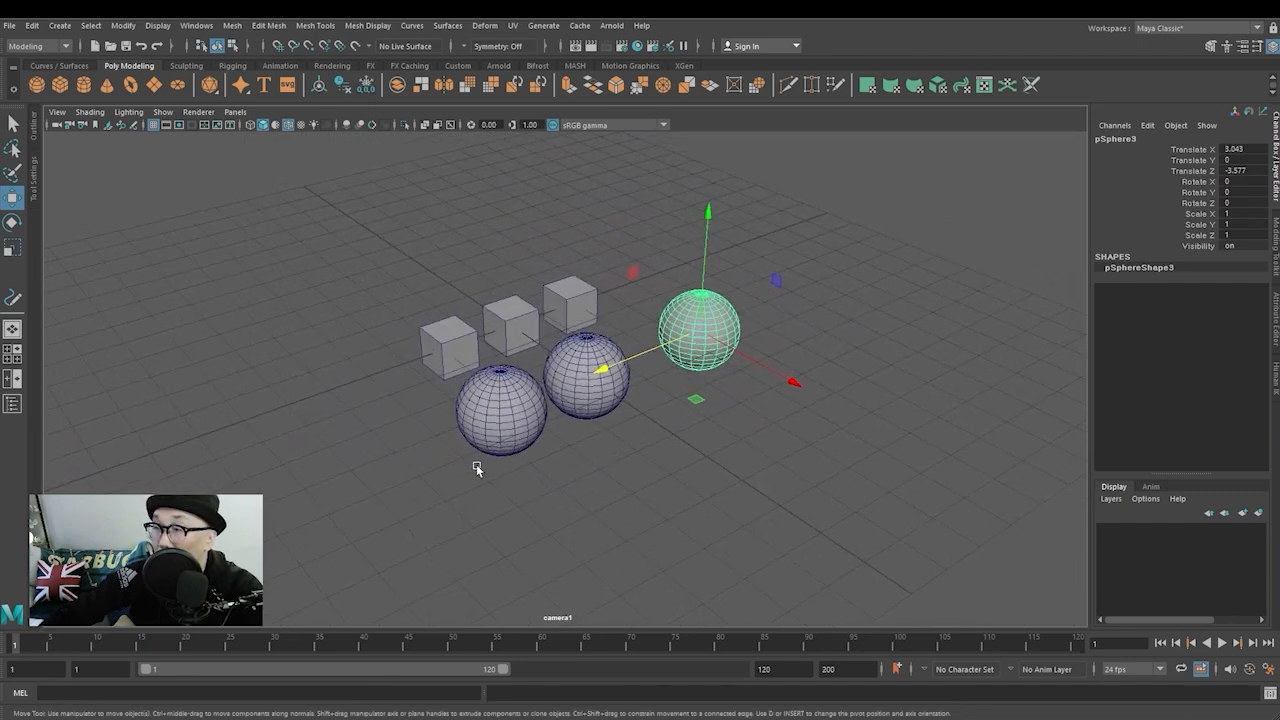
Move the end cube on the positive Z side along X to about 1.9, towards the spheres
click(446, 358)
drag(487, 393, 589, 437)
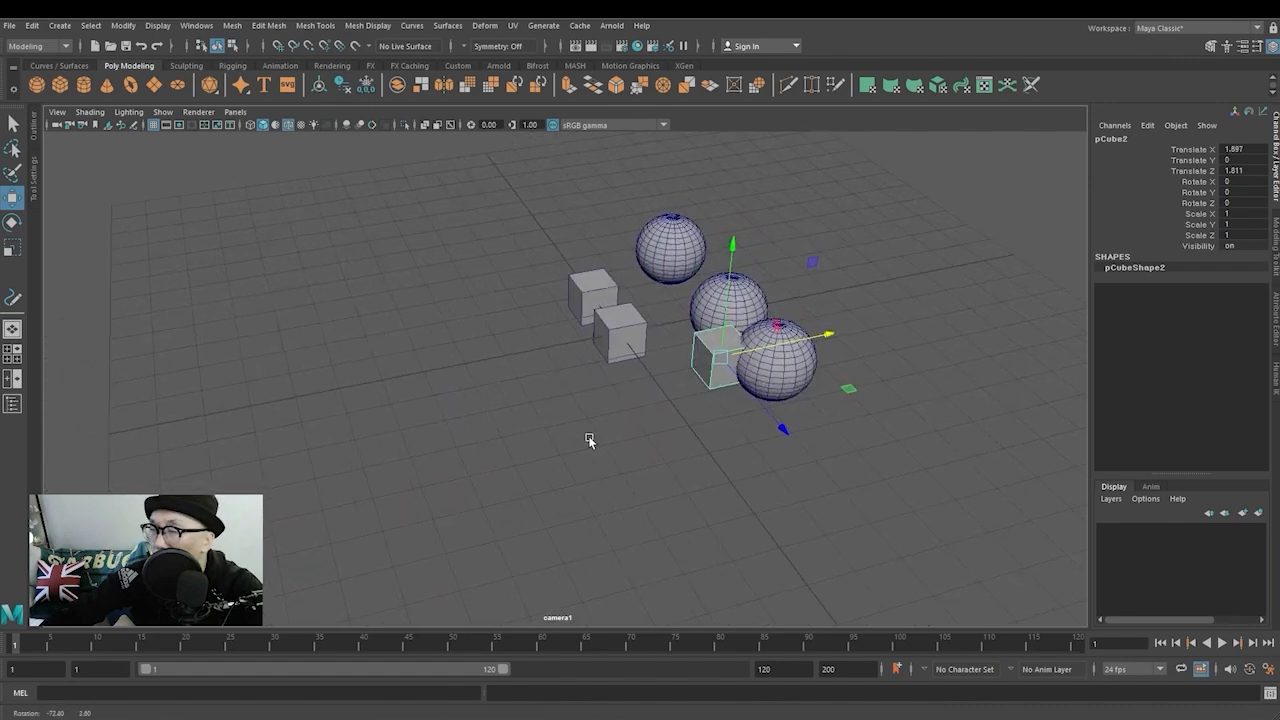
alt+drag(627, 368, 543, 410)
Select the cube at the origin and toggle Isolate Select on and off
click(546, 406)
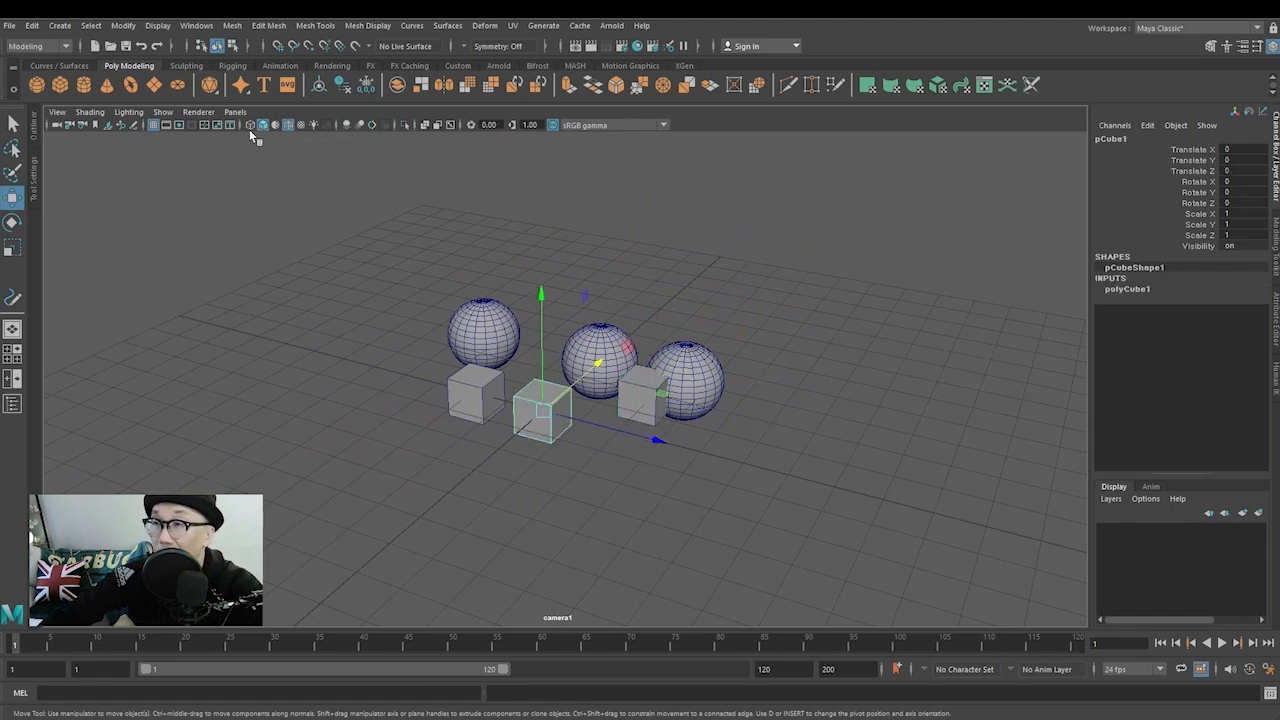
click(405, 126)
click(405, 126)
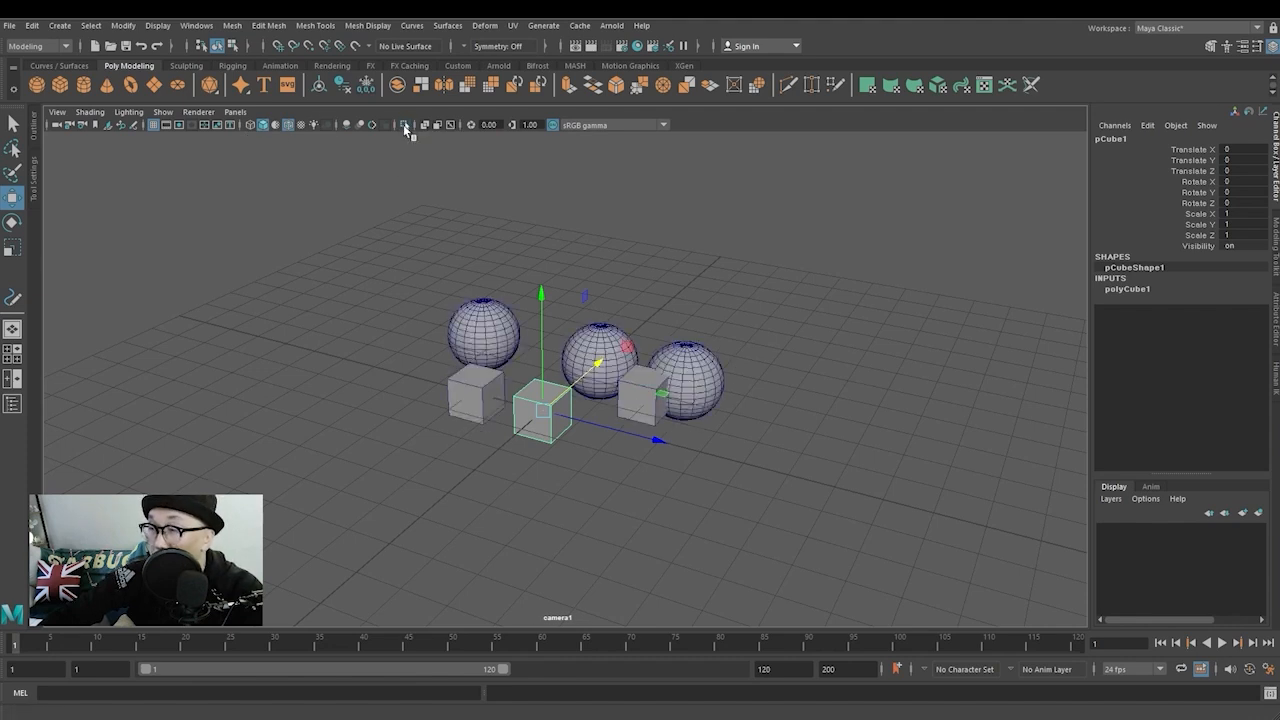
Select the three cubes together and clear the selection again
click(392, 465)
click(470, 390)
shift+click(555, 421)
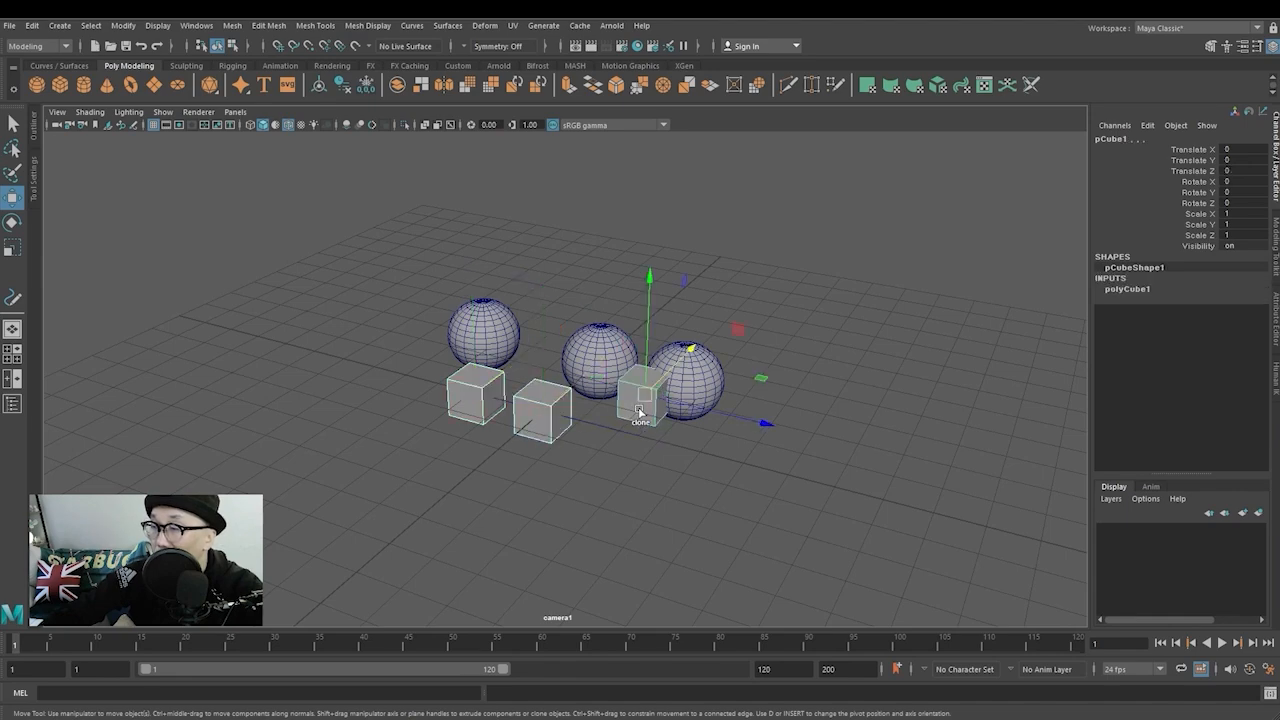
click(659, 503)
alt+drag(742, 436, 686, 437)
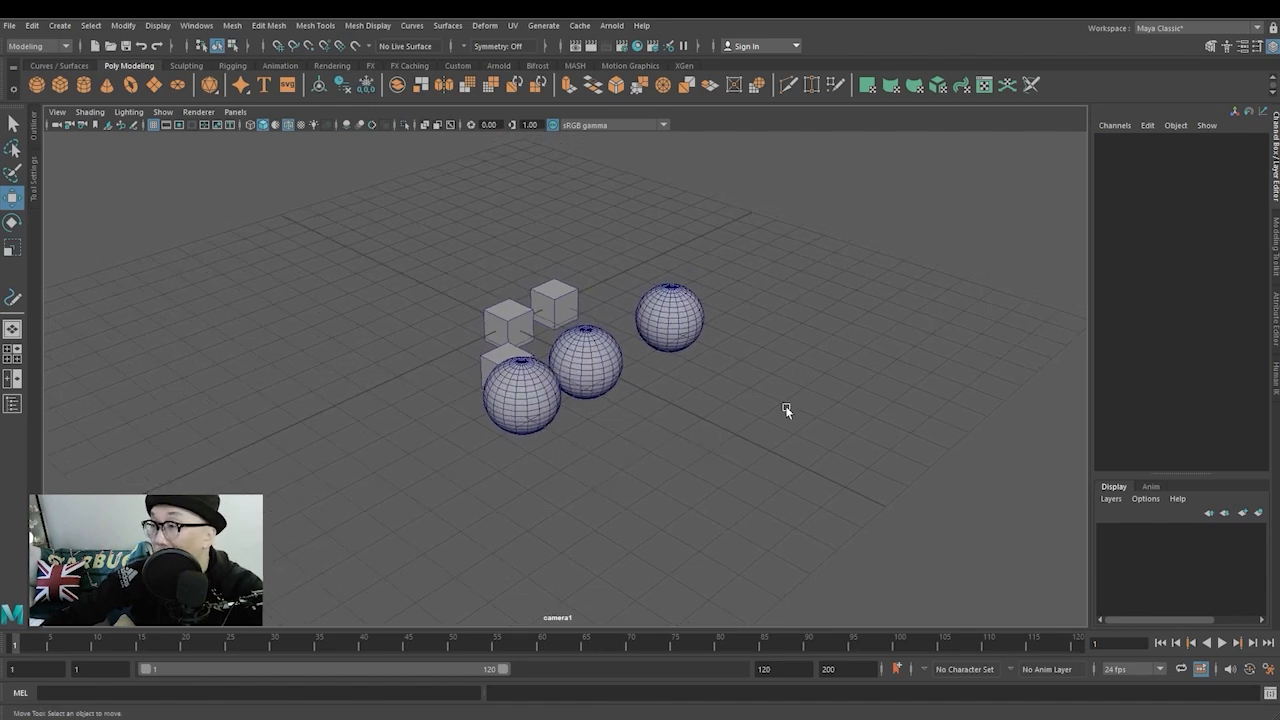
Create an empty display layer and view the commands available for it
click(1243, 513)
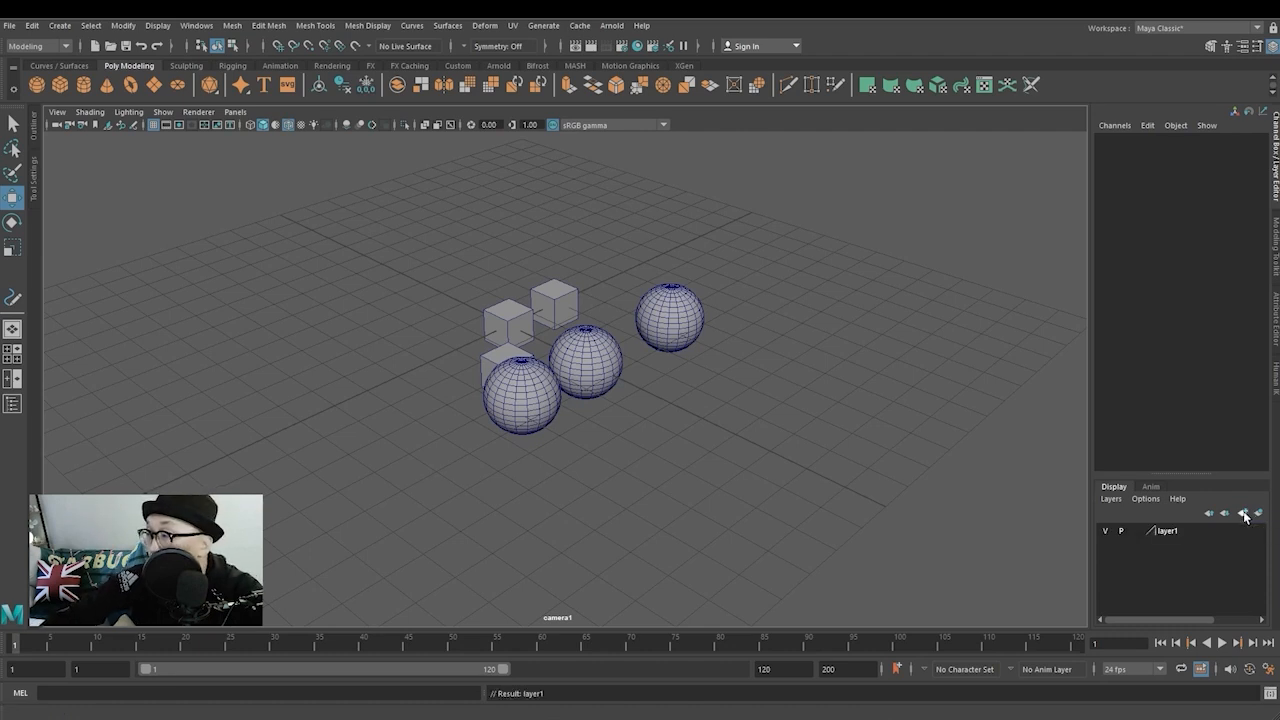
click(1163, 533)
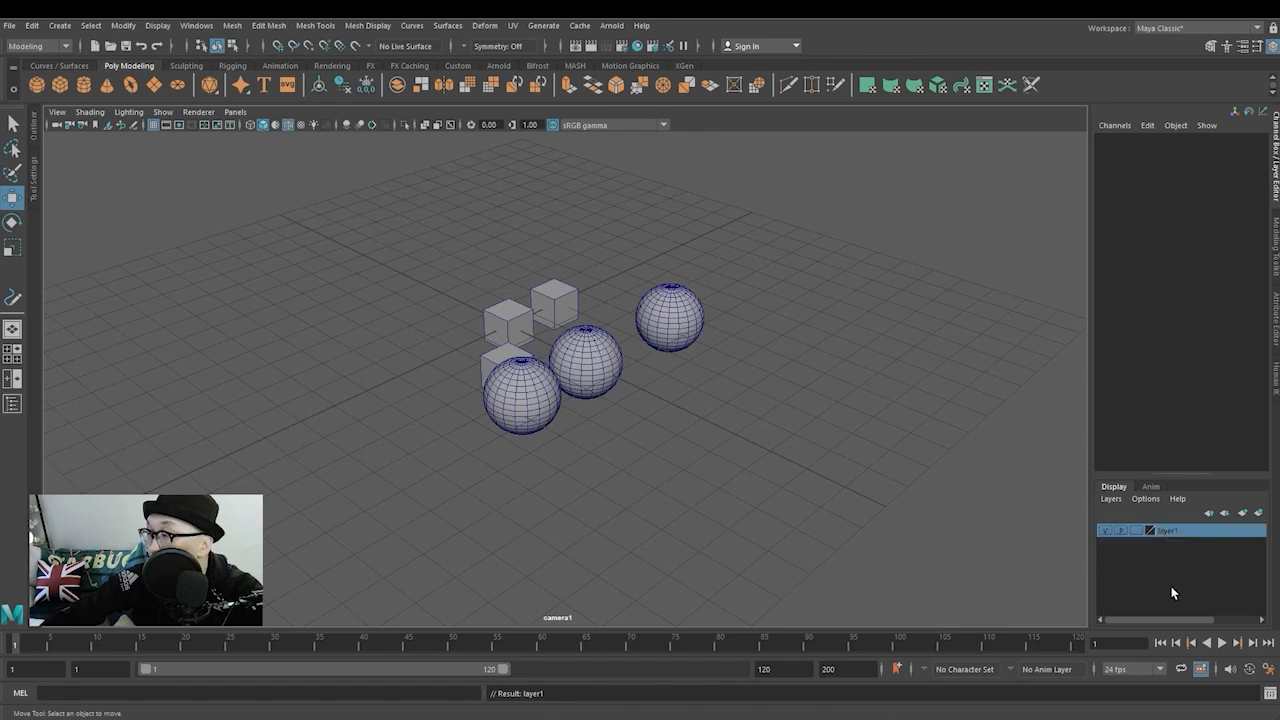
right_click(1176, 536)
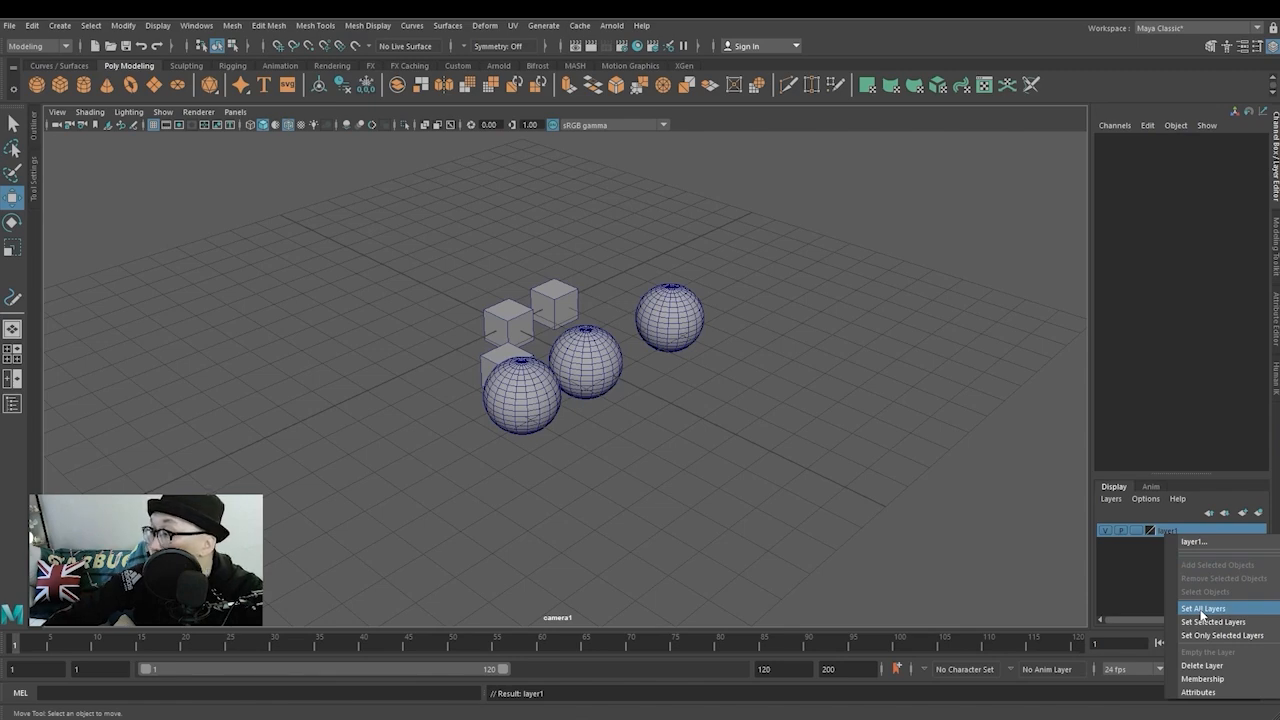
click(1144, 603)
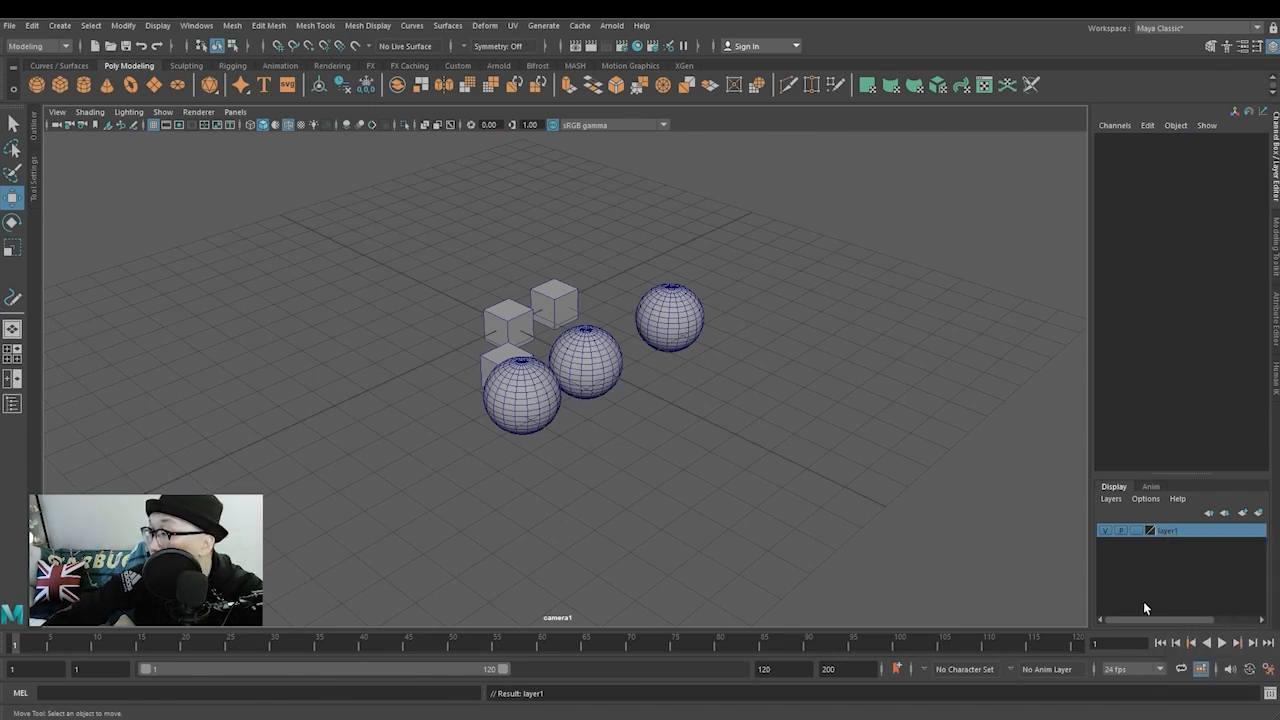
Inspect the Edit Layer settings of layer1 and close them without changes, including its other layer commands
right_click(1166, 533)
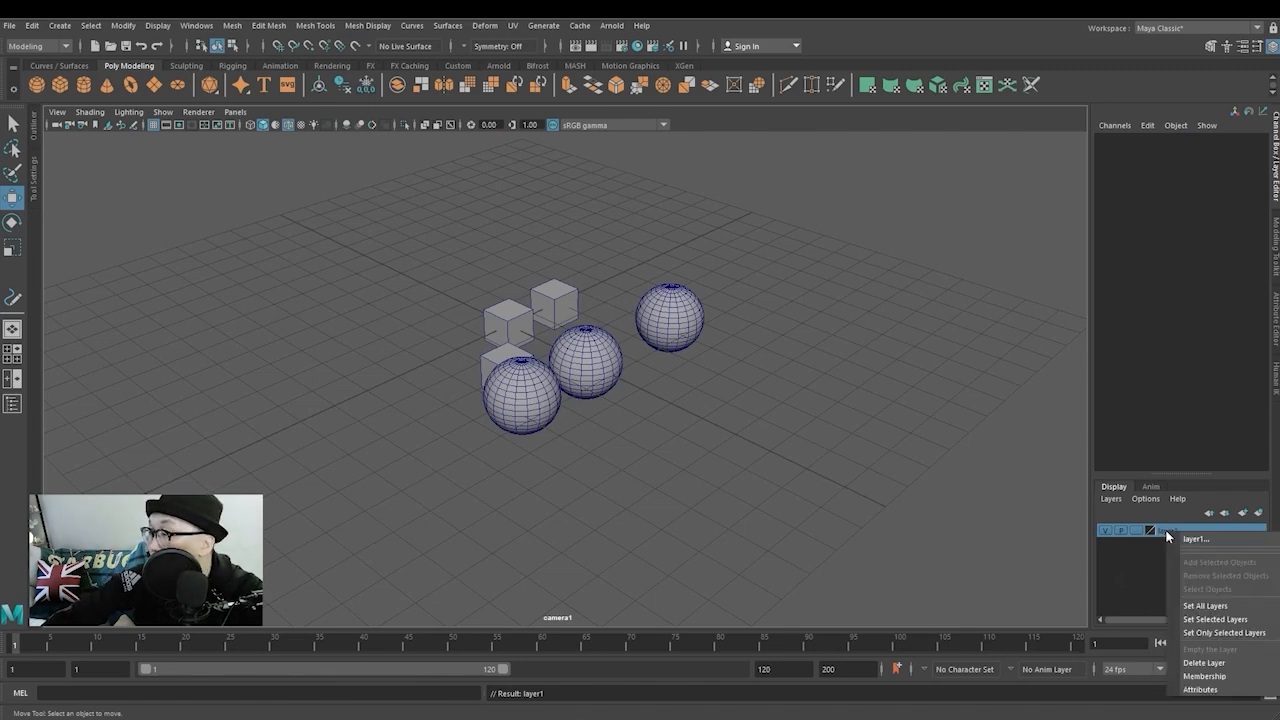
click(1200, 541)
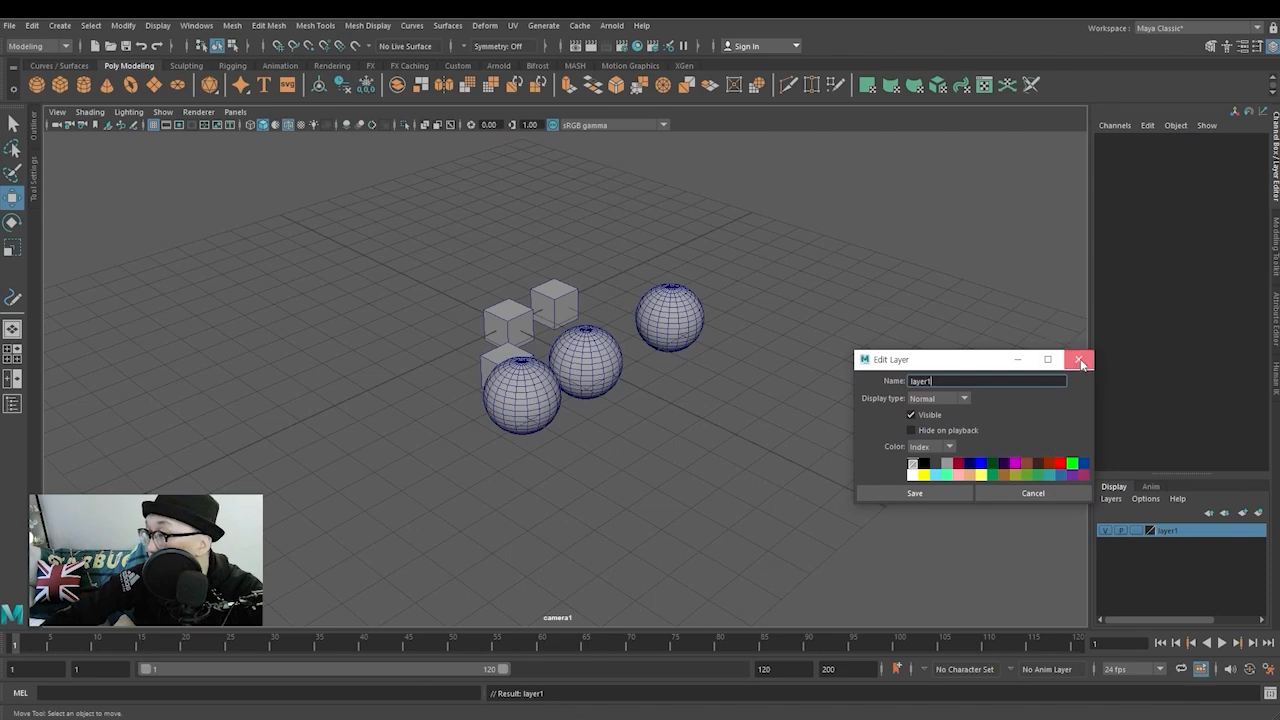
click(1078, 359)
right_click(1168, 530)
click(1205, 539)
click(1078, 359)
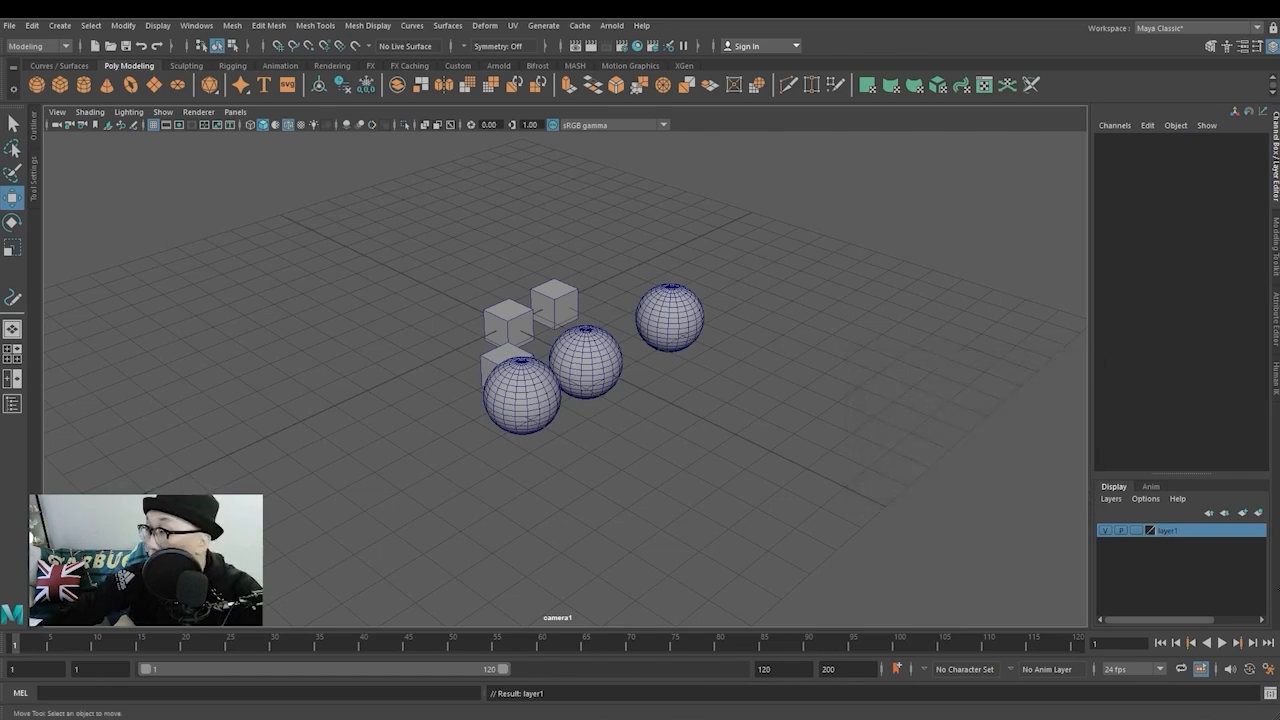
right_click(1183, 532)
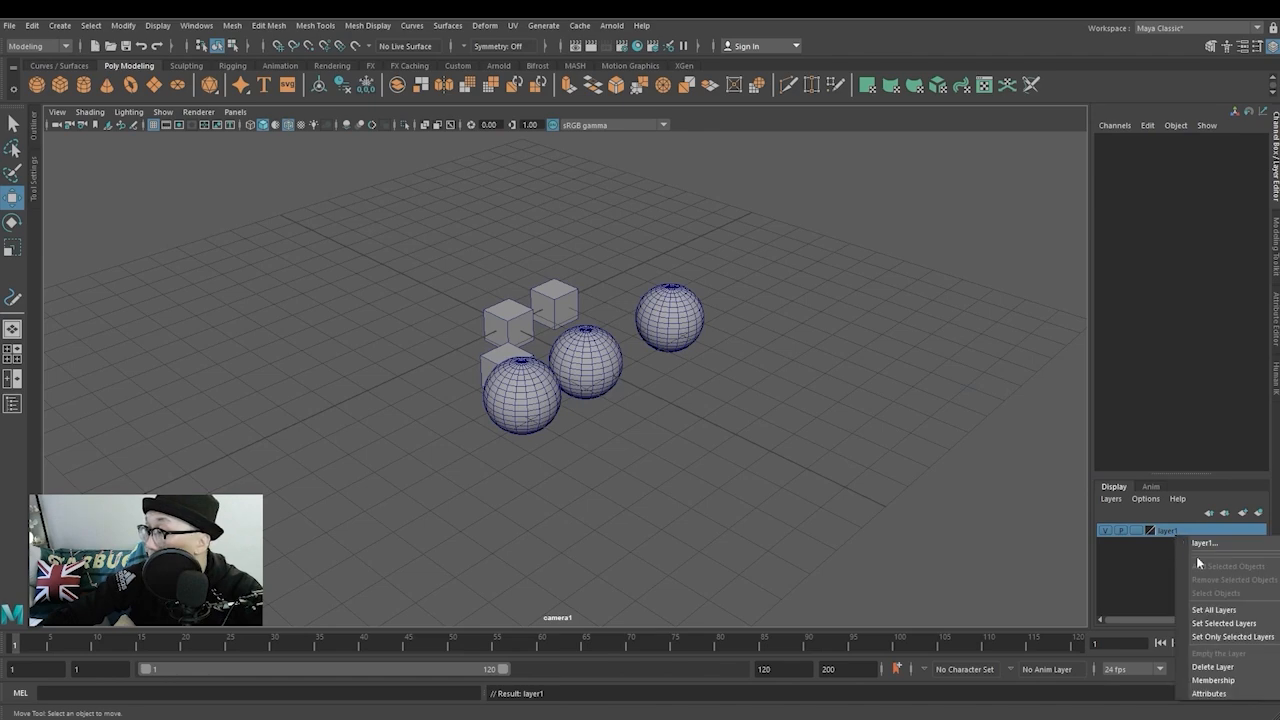
click(722, 479)
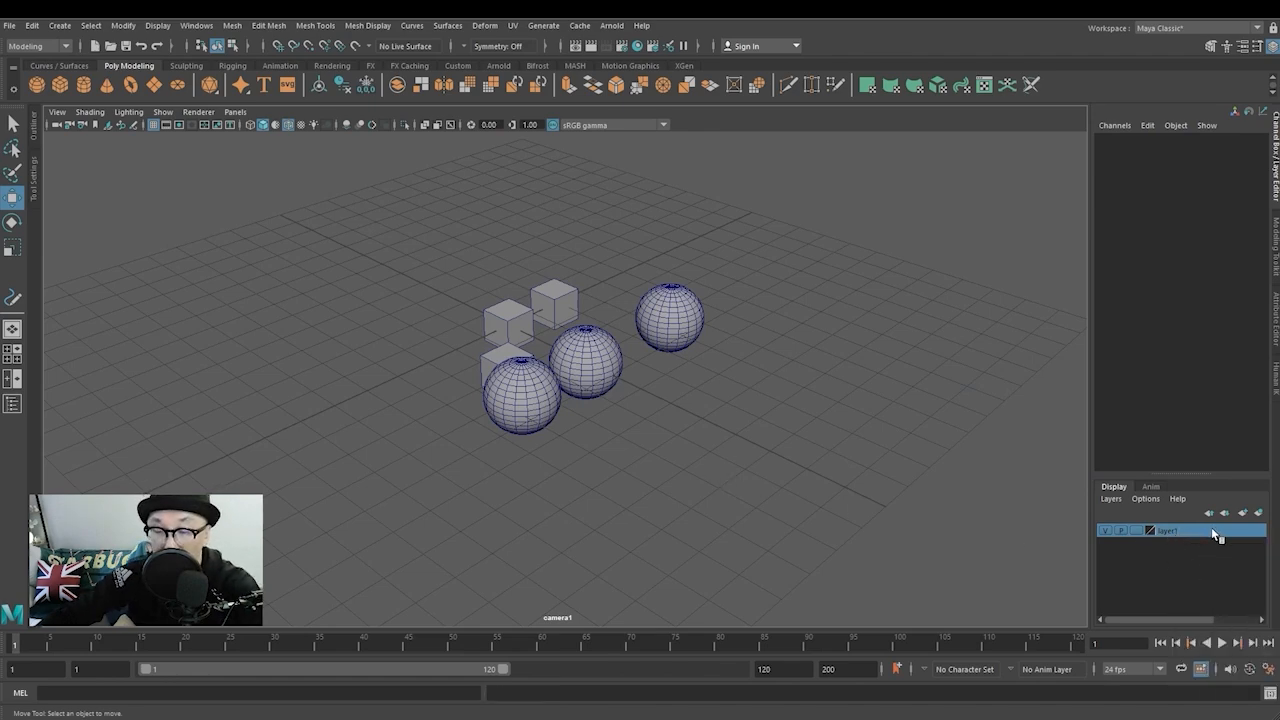
Delete layer1 and create a fresh empty display layer in its place
right_click(1196, 532)
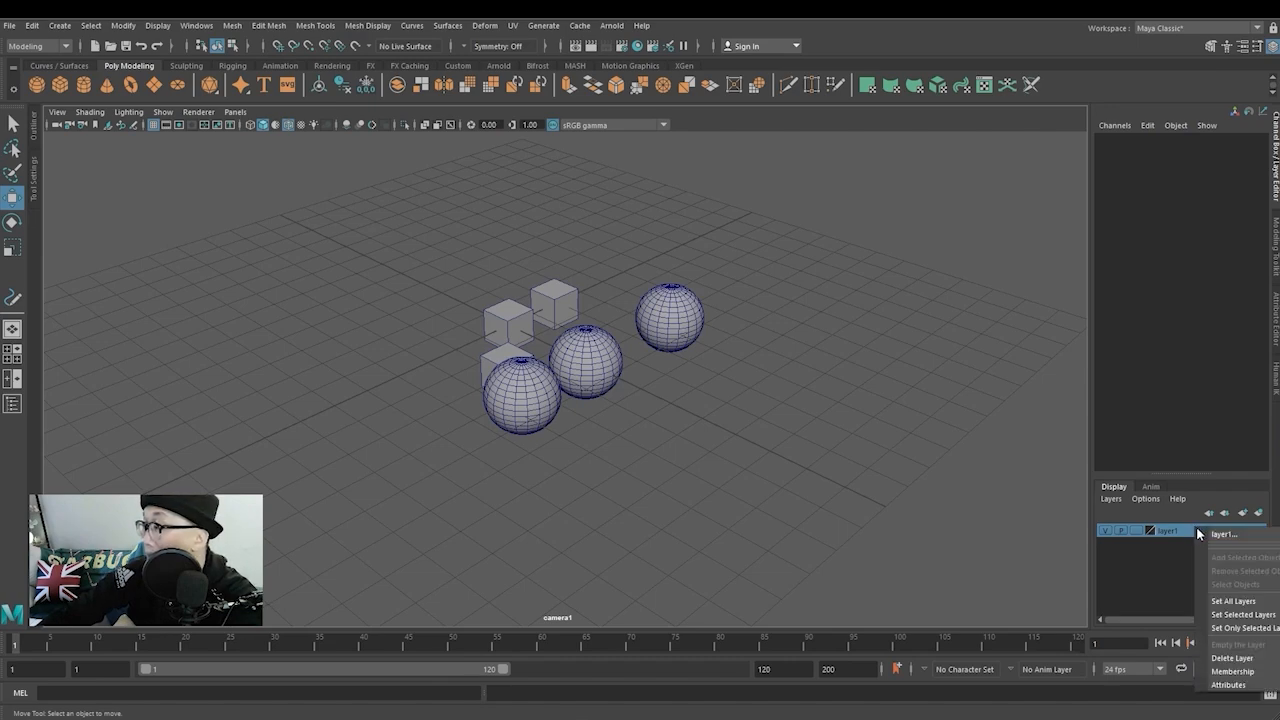
click(1232, 658)
click(1243, 512)
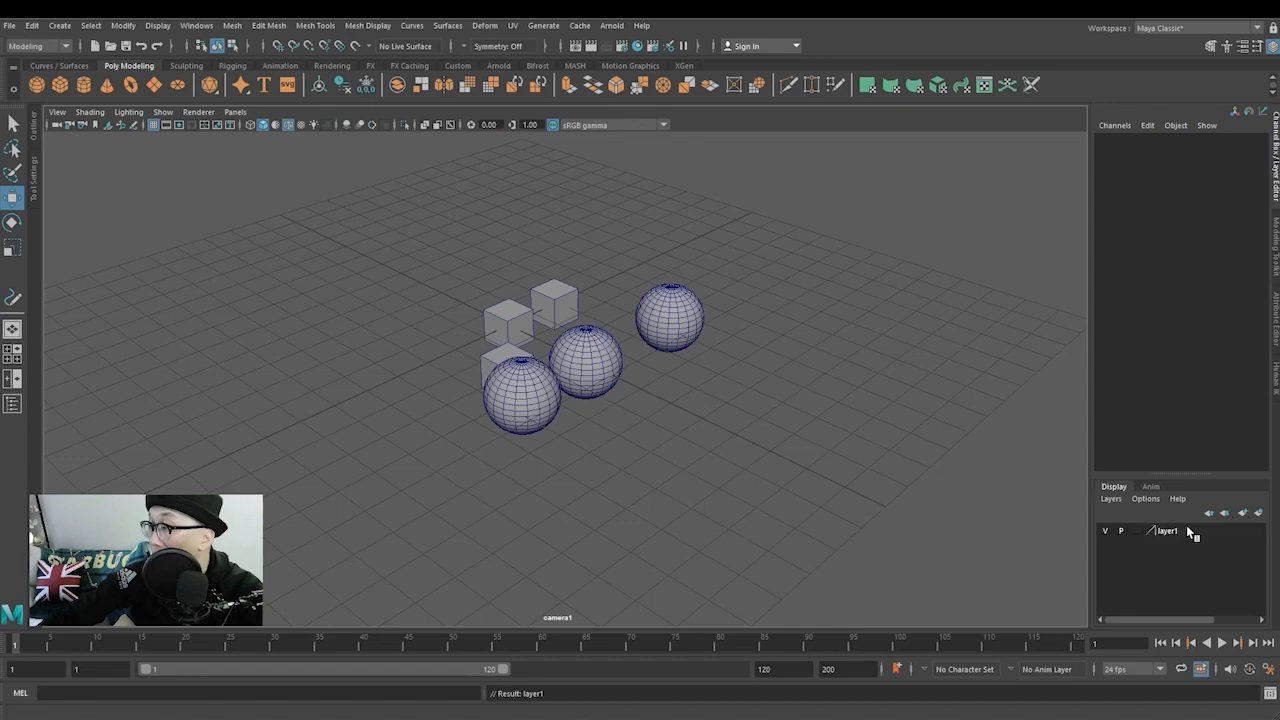
Select the sphere at the far negative Z end and add it to layer1
right_click(1169, 535)
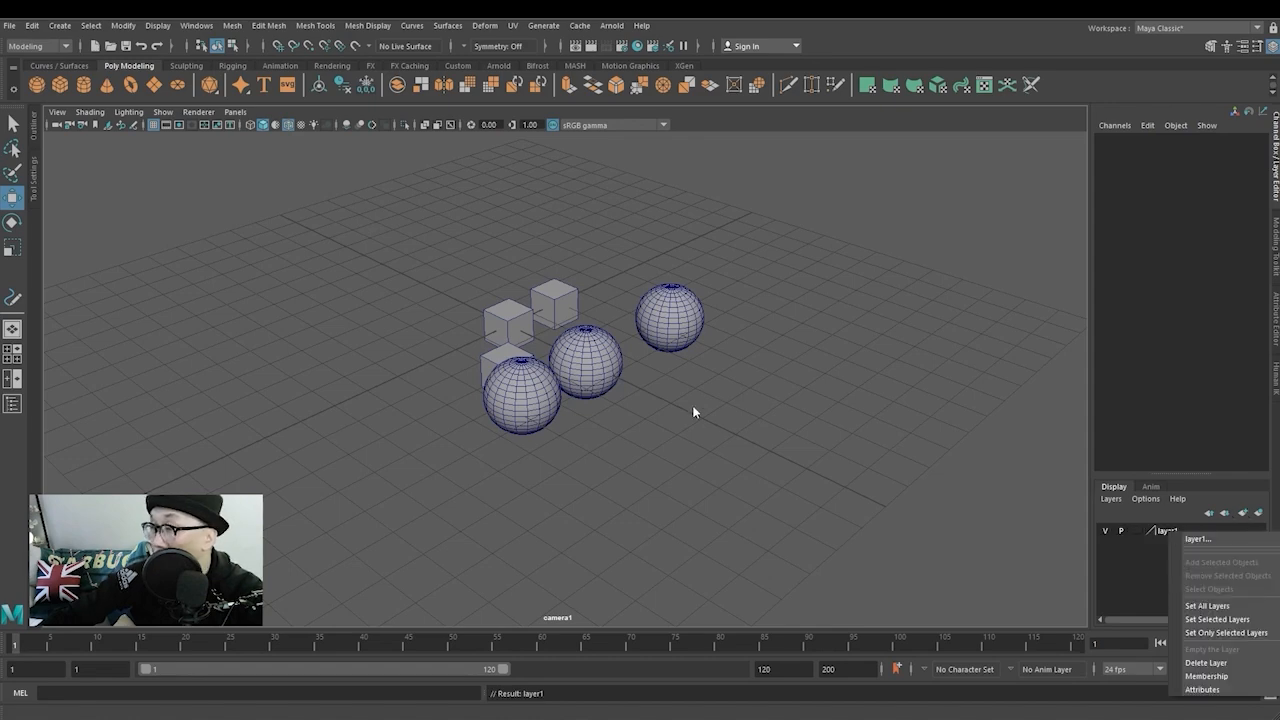
click(669, 346)
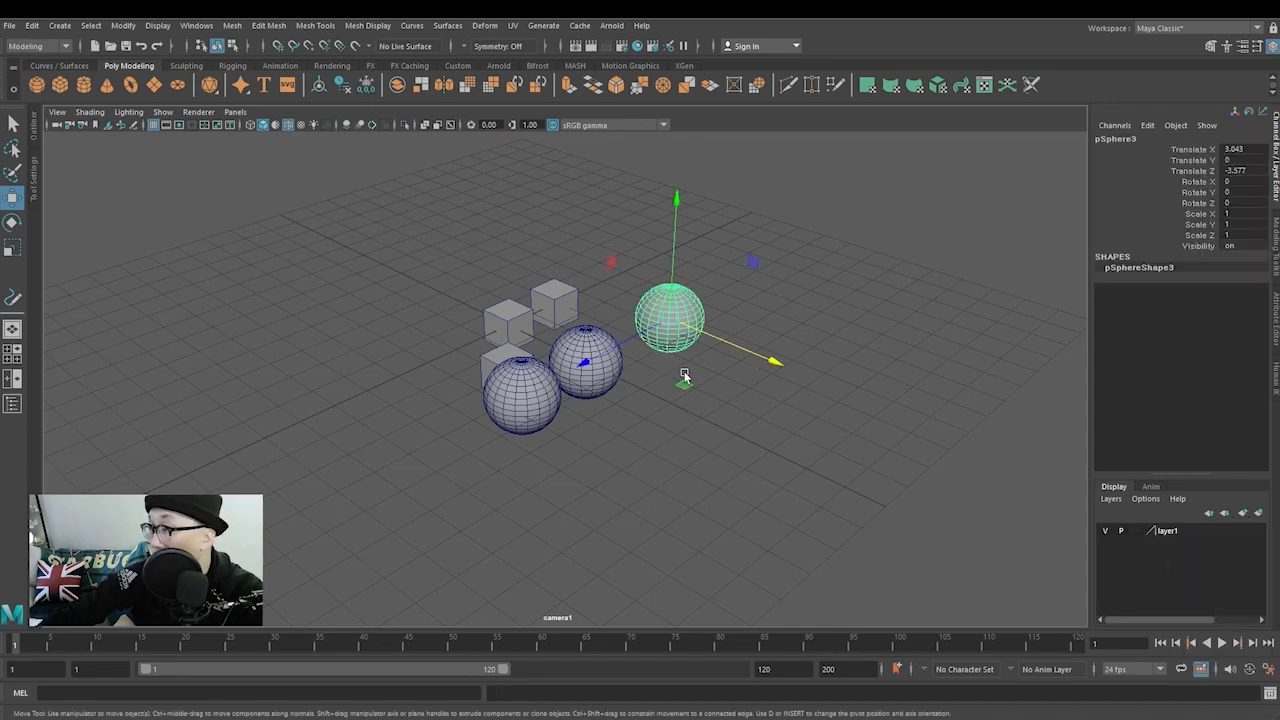
click(1241, 513)
key(ctrl+z)
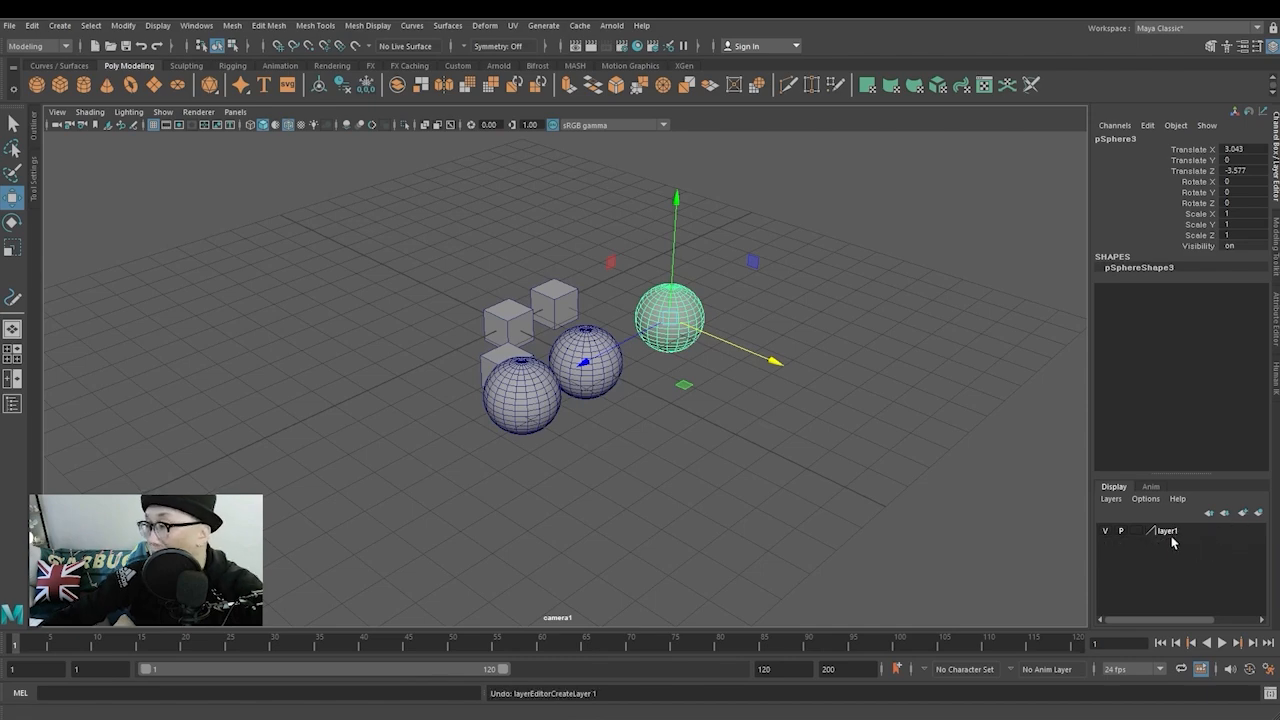
right_click(1172, 532)
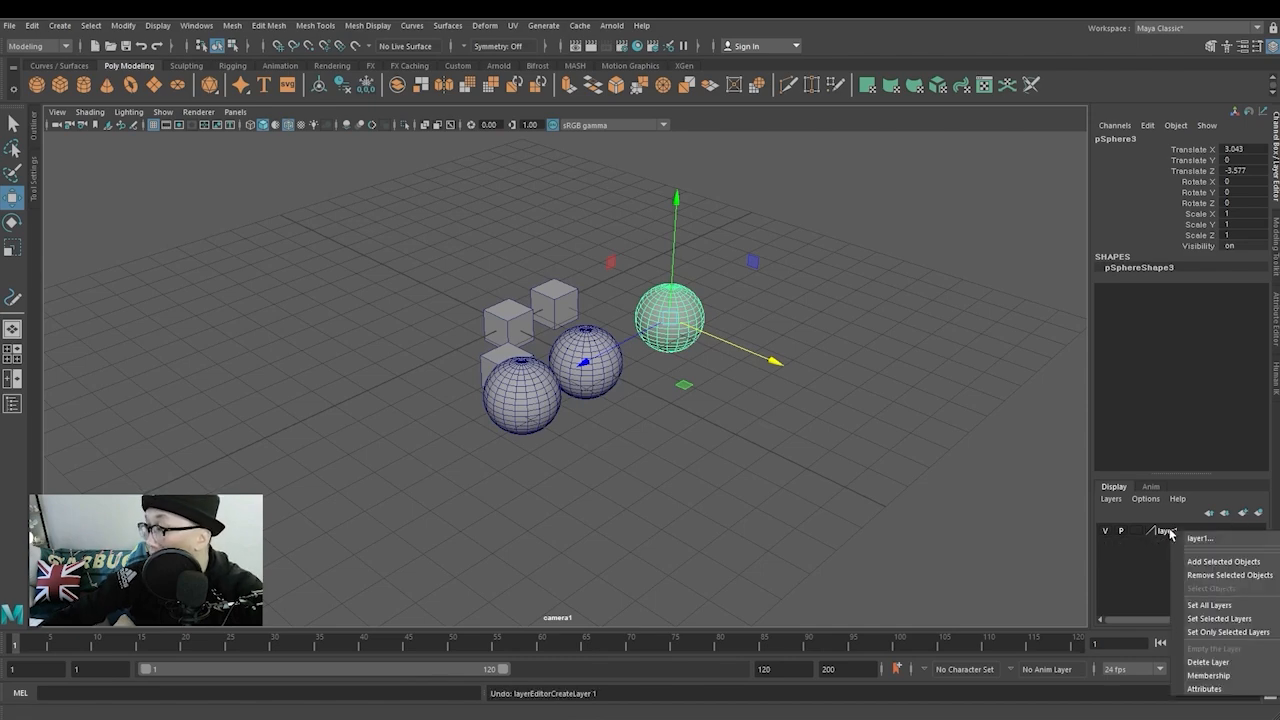
click(1208, 562)
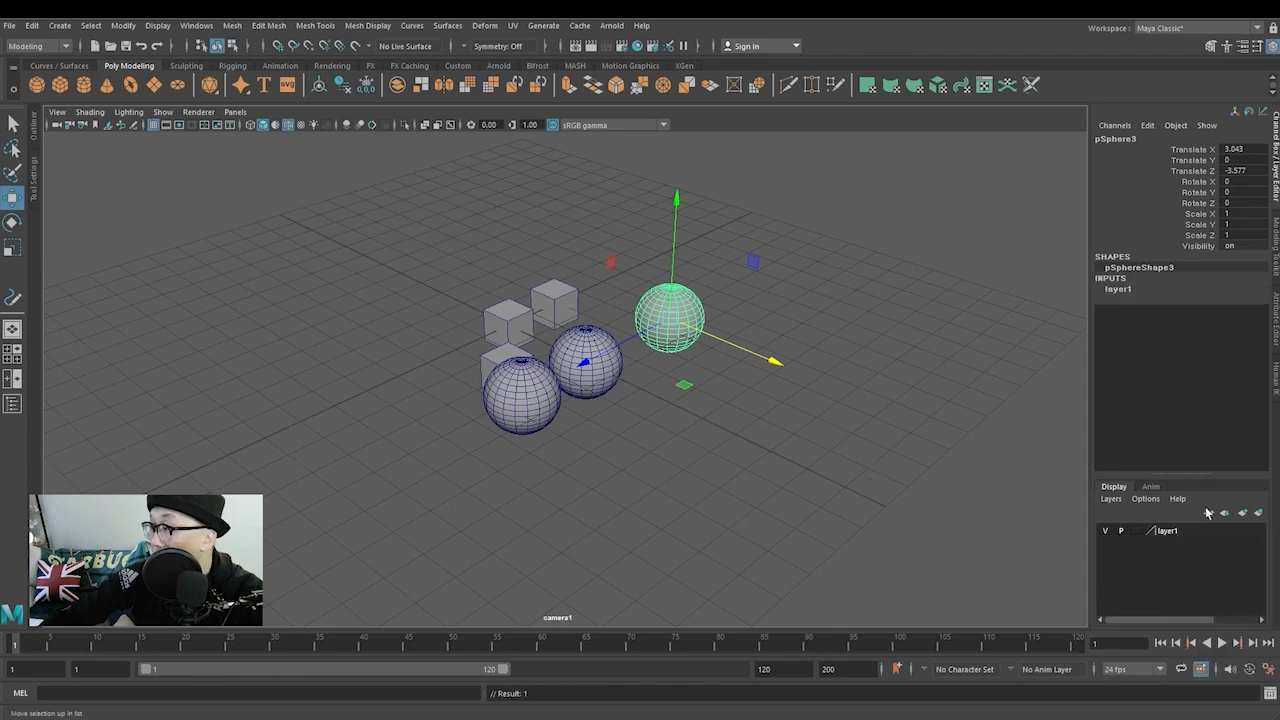
Toggle layer1's visibility off and on repeatedly to check its effect on the sphere, and try its playback toggle
click(1106, 531)
click(1106, 531)
click(1106, 531)
click(1106, 531)
click(1106, 531)
click(1106, 531)
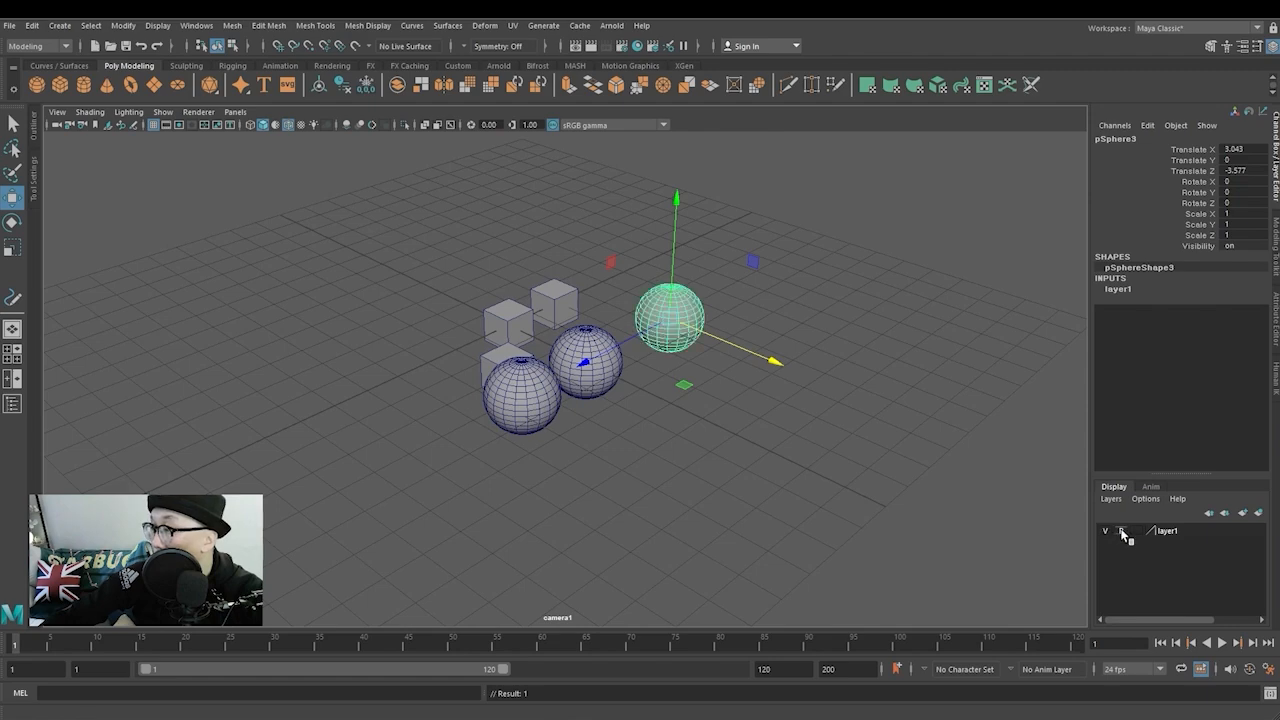
click(1122, 531)
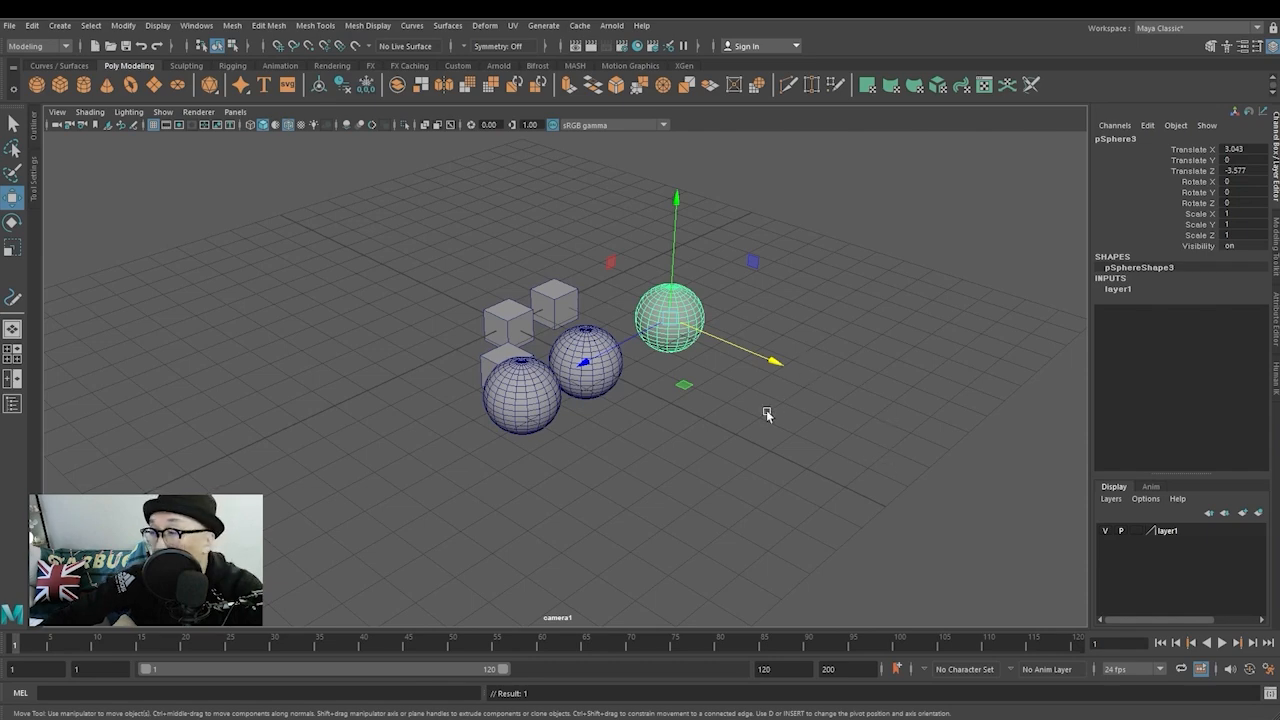
Select the two rear cubes and create a display layer containing them
click(620, 409)
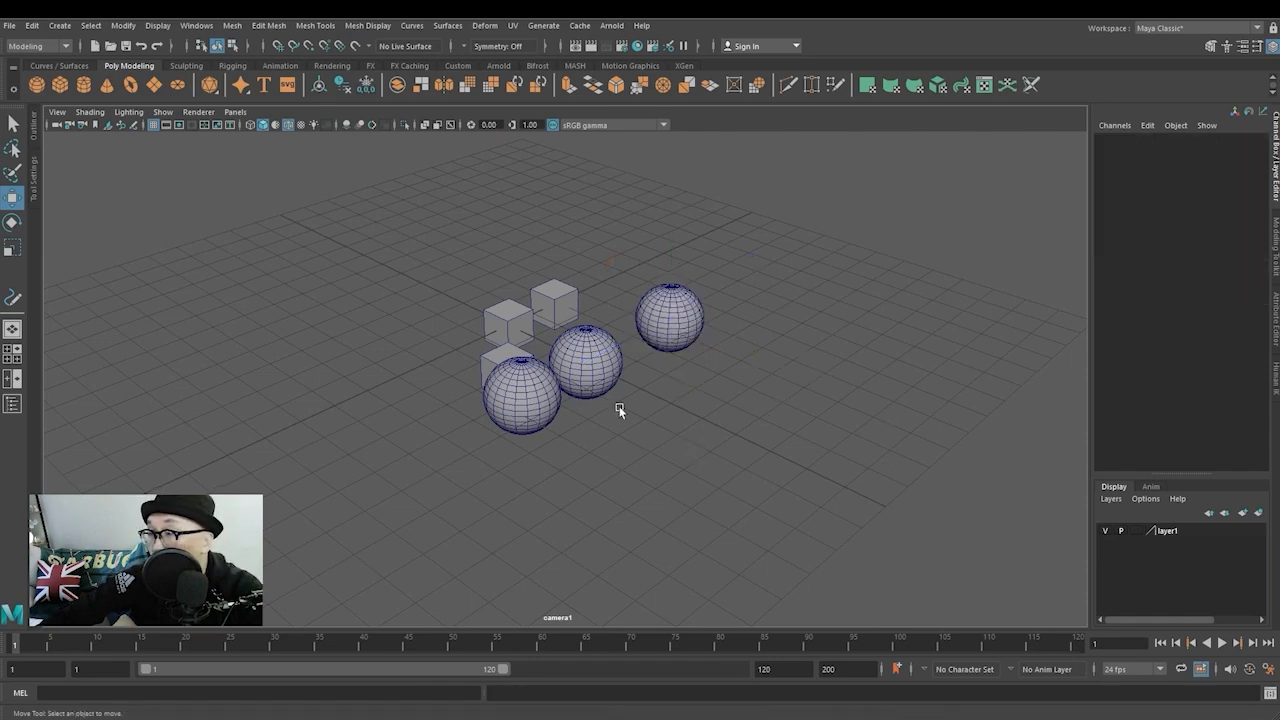
drag(450, 258, 538, 318)
click(1258, 512)
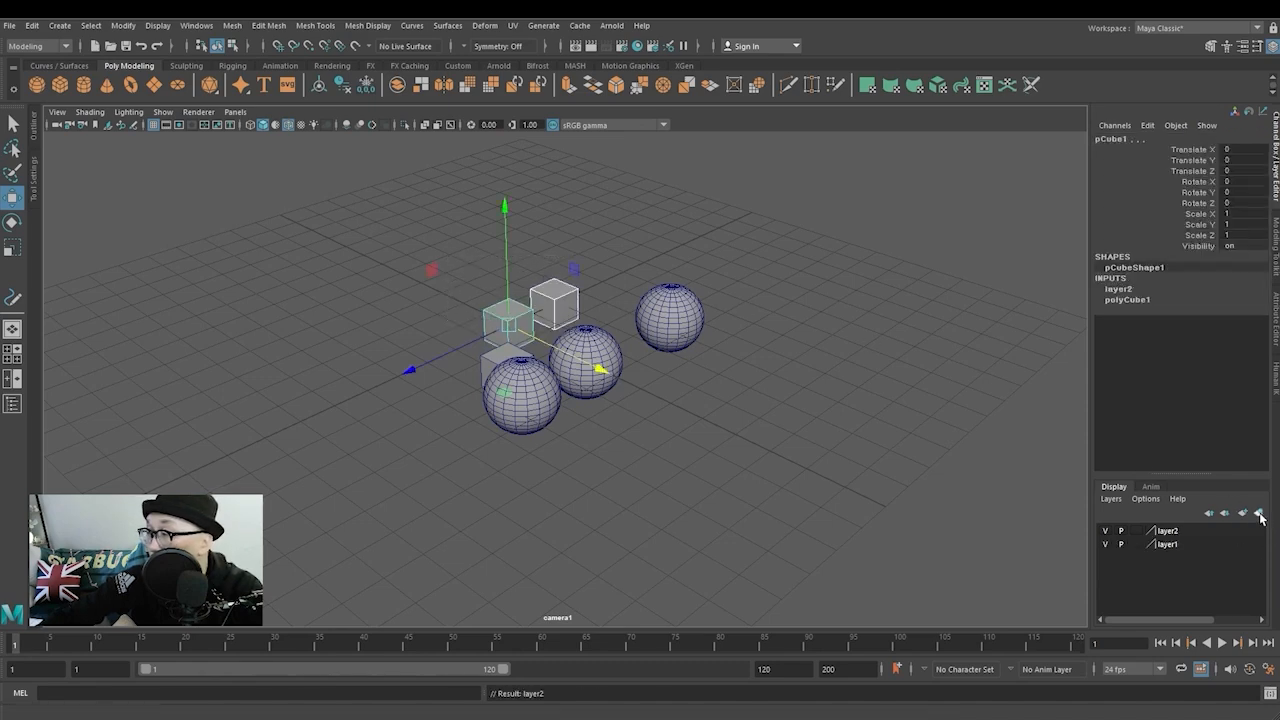
Toggle the visibility of layer2 and layer1 off and on in turn to check which objects each controls
click(1174, 544)
click(1167, 533)
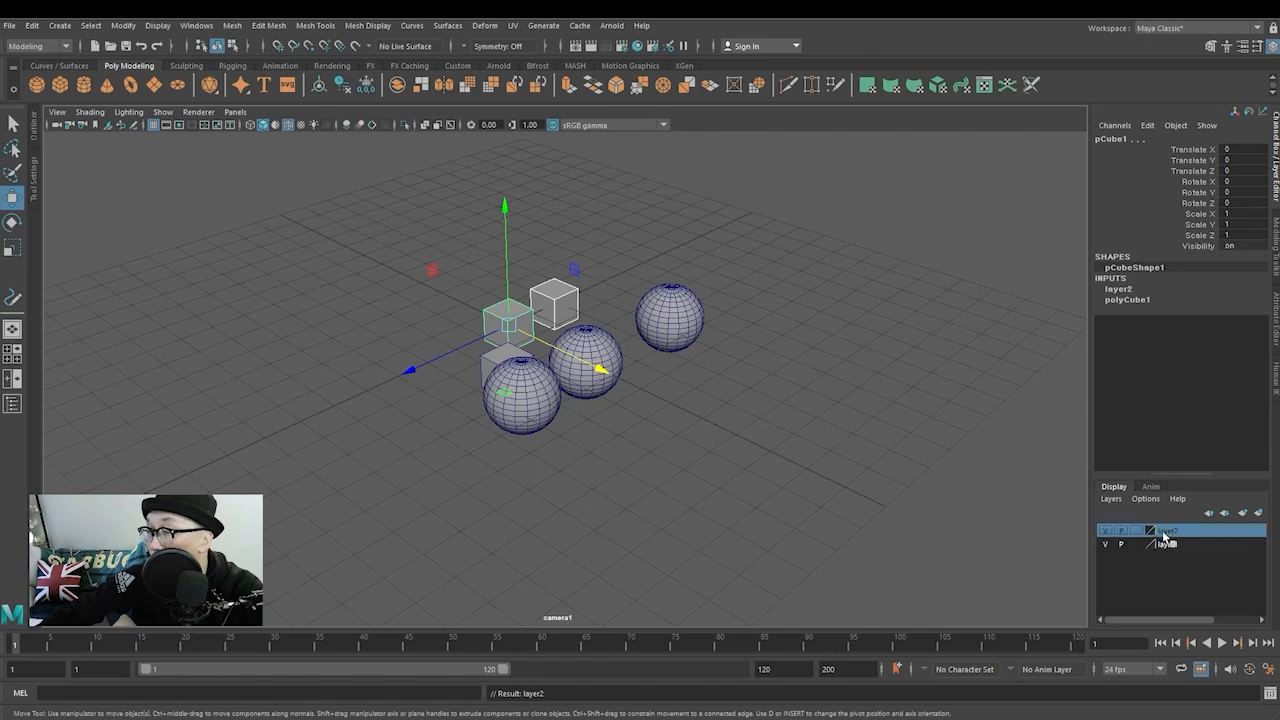
click(1104, 531)
click(1103, 531)
click(1103, 531)
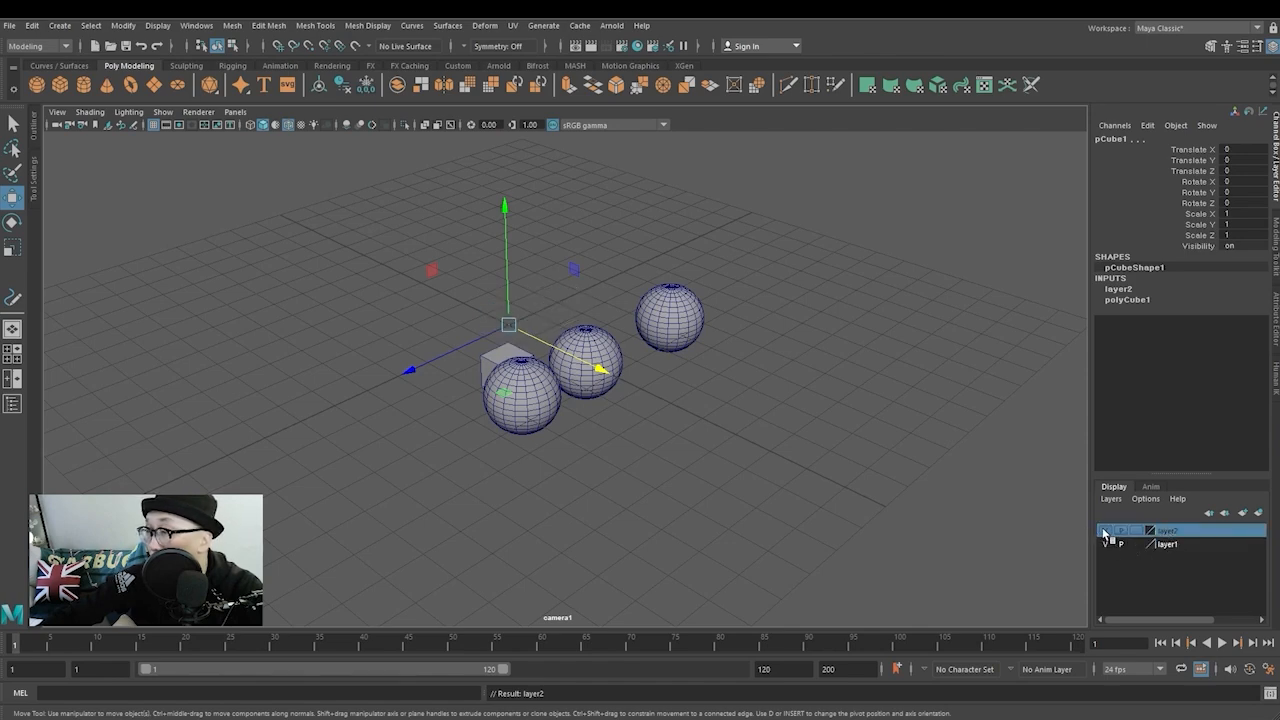
click(1103, 531)
click(1105, 543)
click(1105, 543)
click(1104, 543)
click(1104, 543)
Create another empty display layer and add the front cube and the two nearest spheres to layer2
drag(650, 461, 480, 367)
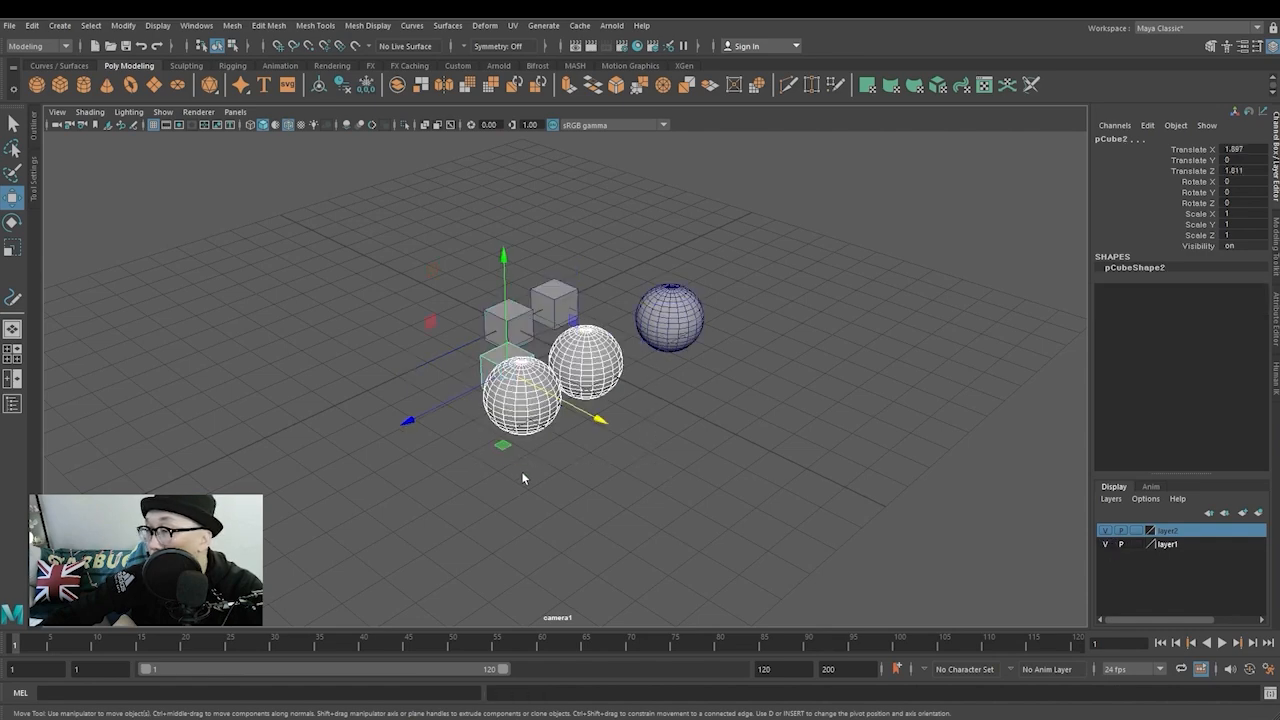
click(1243, 514)
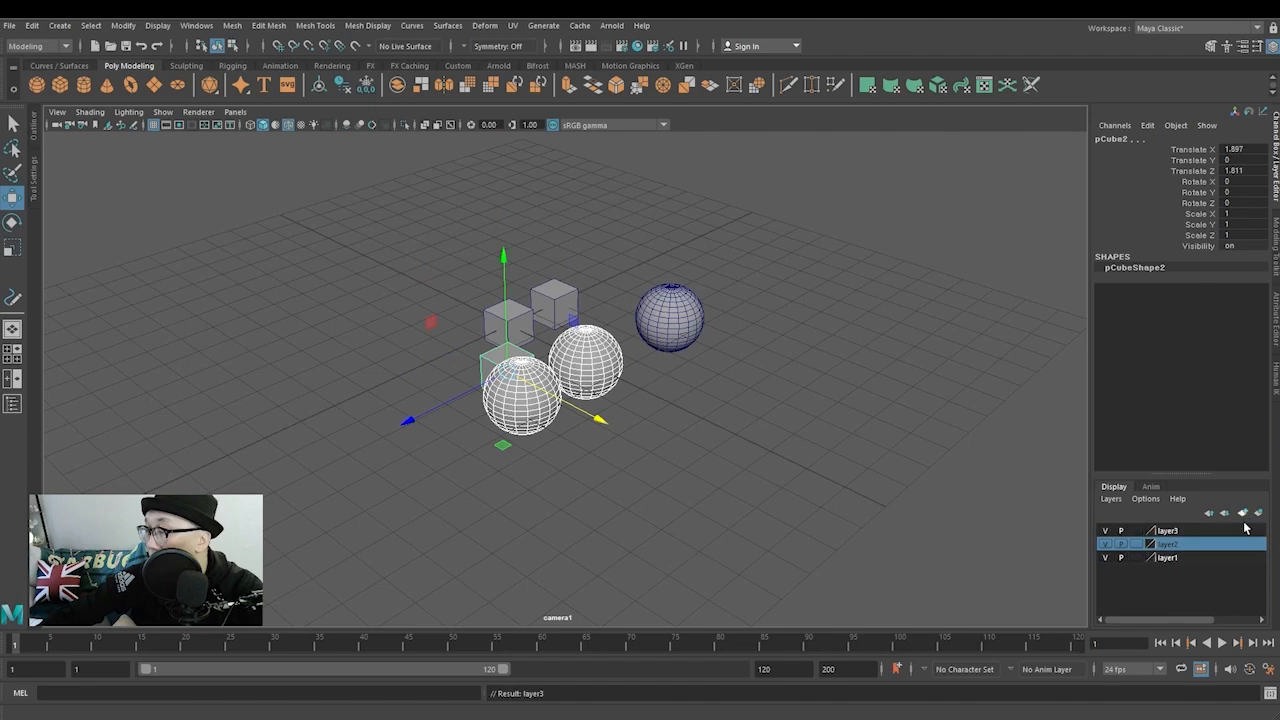
right_click(1172, 543)
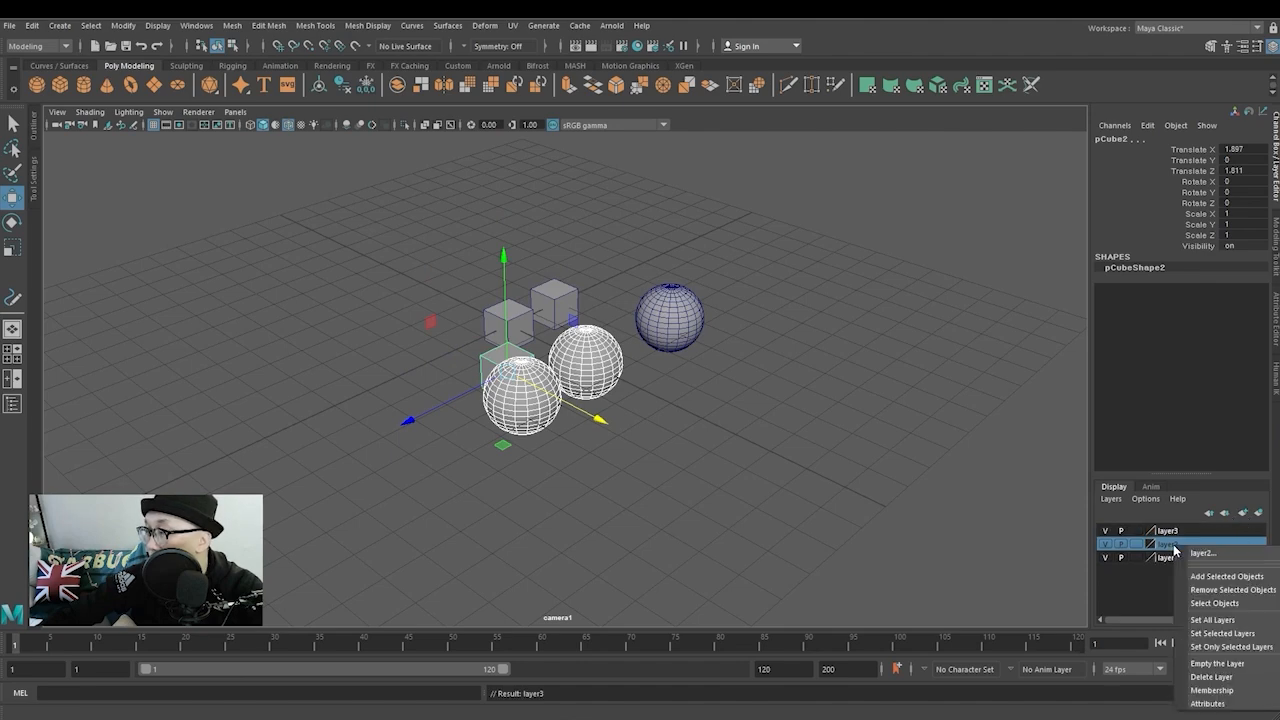
click(1245, 582)
click(1084, 569)
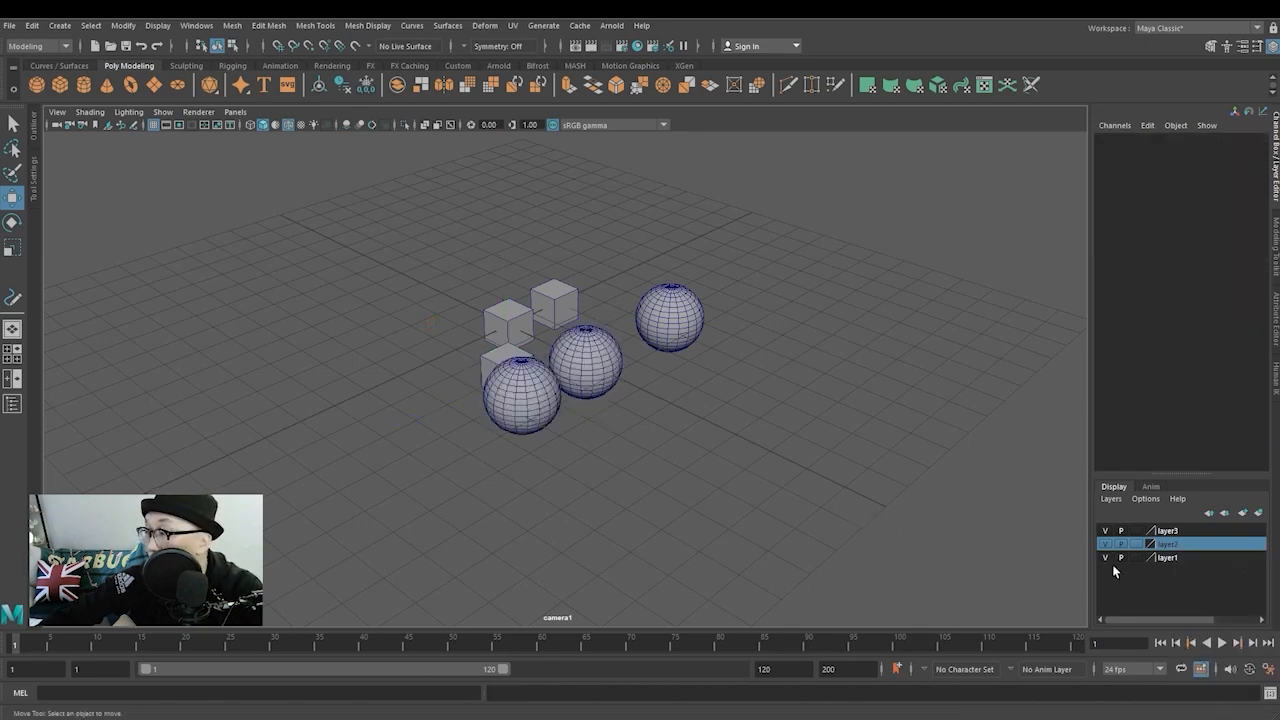
Hide layer1 and layer2 to check their contents, and show both layers again
click(1106, 558)
click(1104, 544)
click(1103, 533)
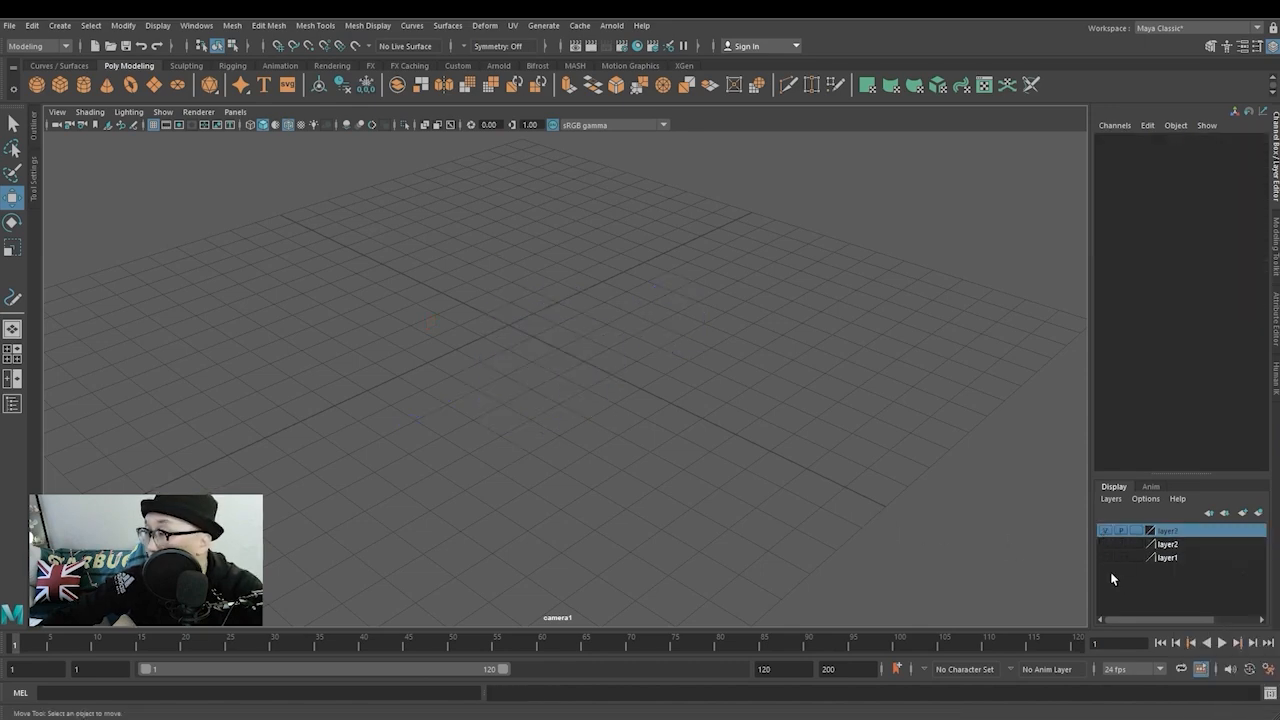
click(1106, 558)
click(1106, 544)
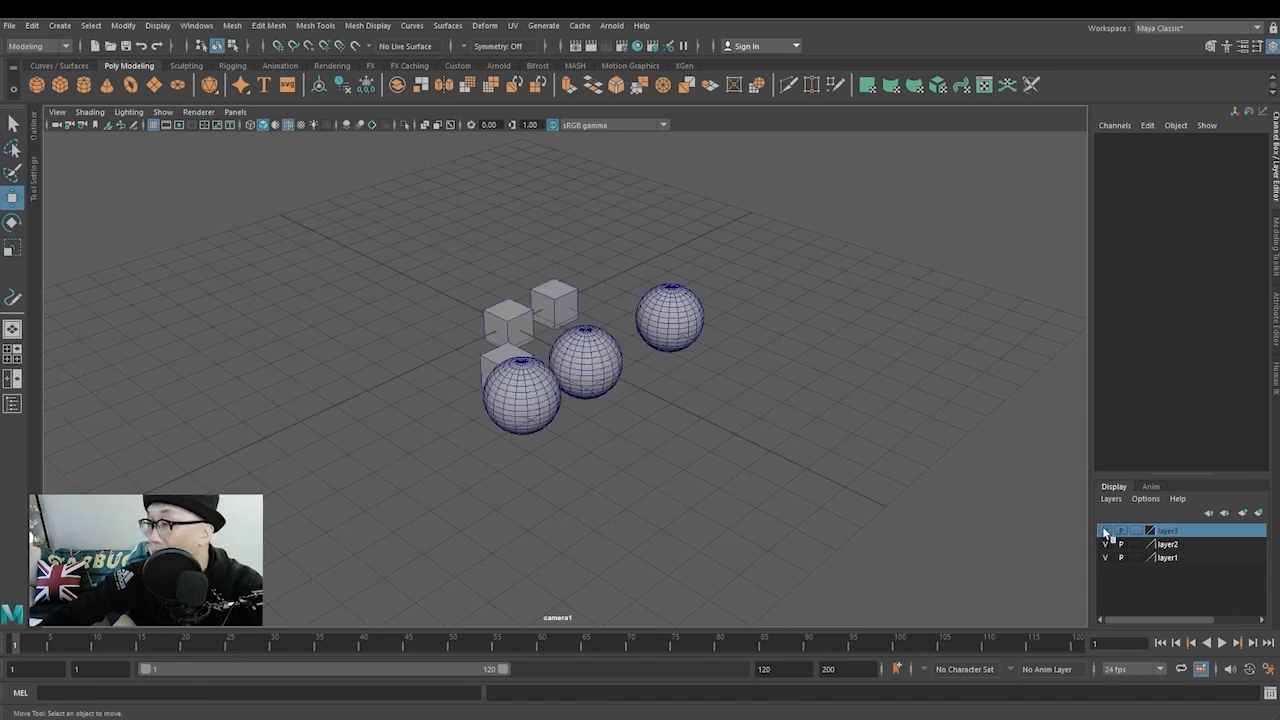
click(1105, 543)
click(1105, 543)
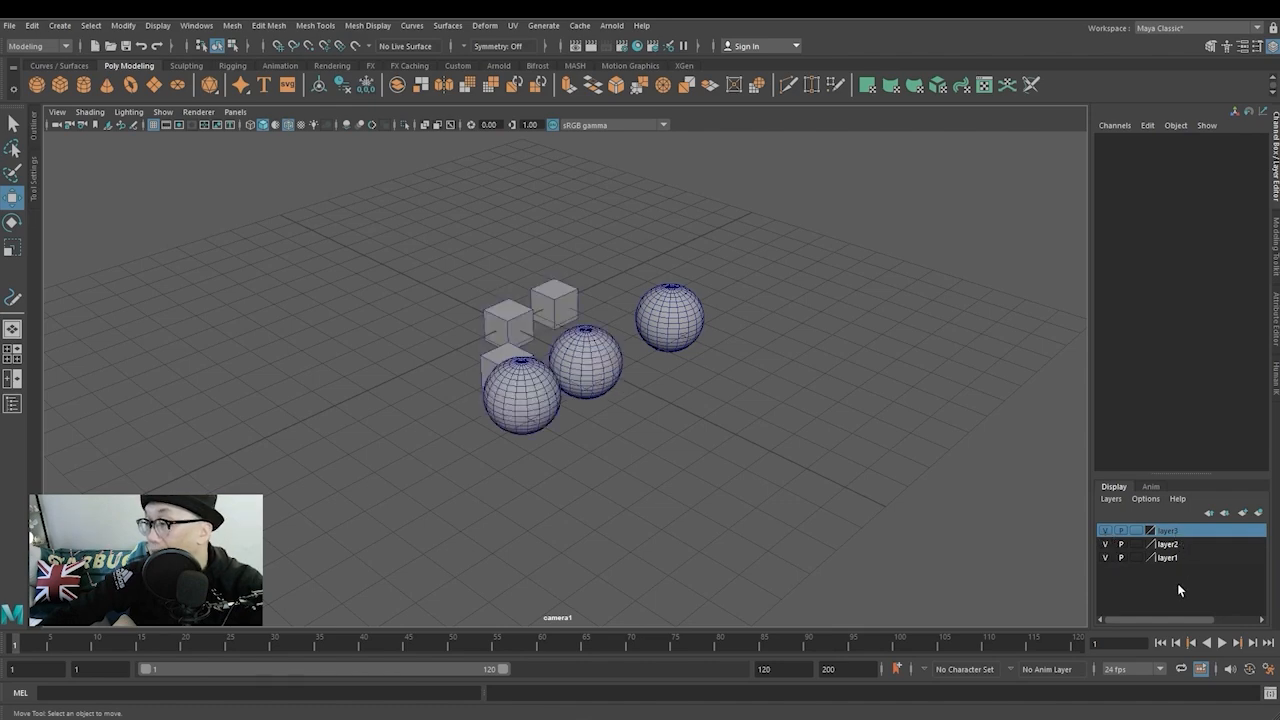
Delete layer3 and check layer2 and layer1 by toggling their visibility off and on
right_click(1169, 532)
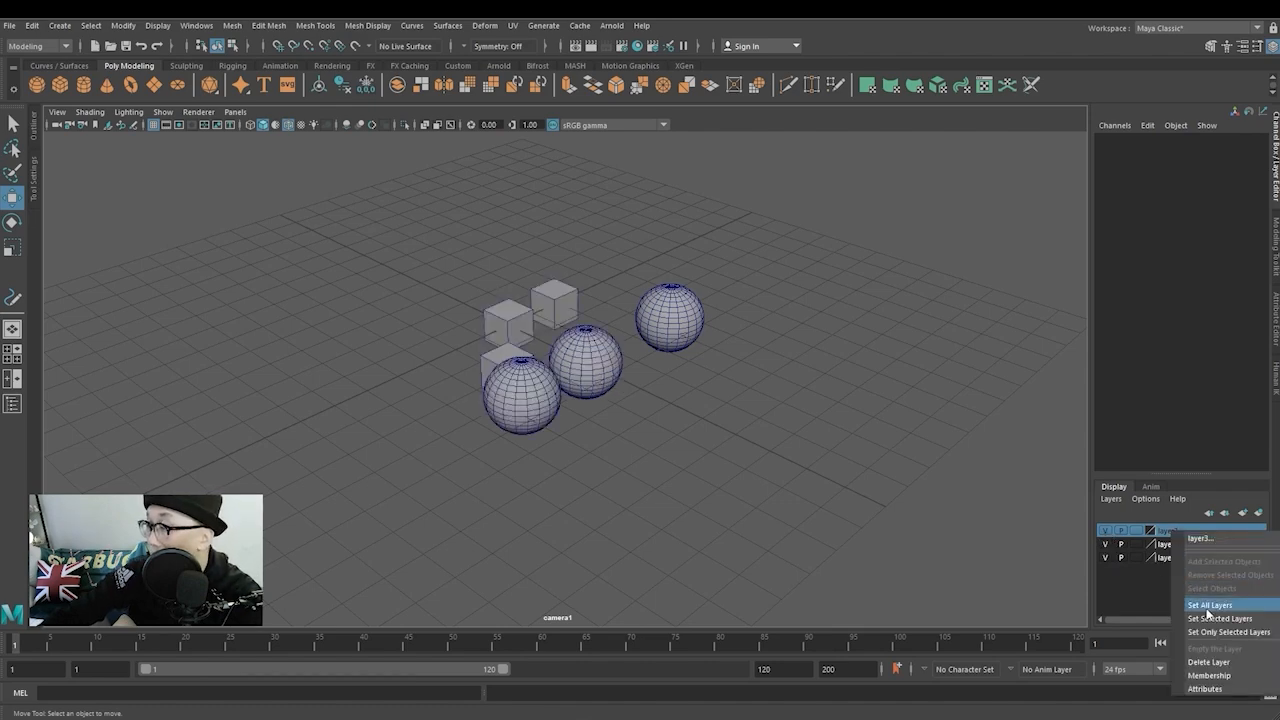
click(1210, 662)
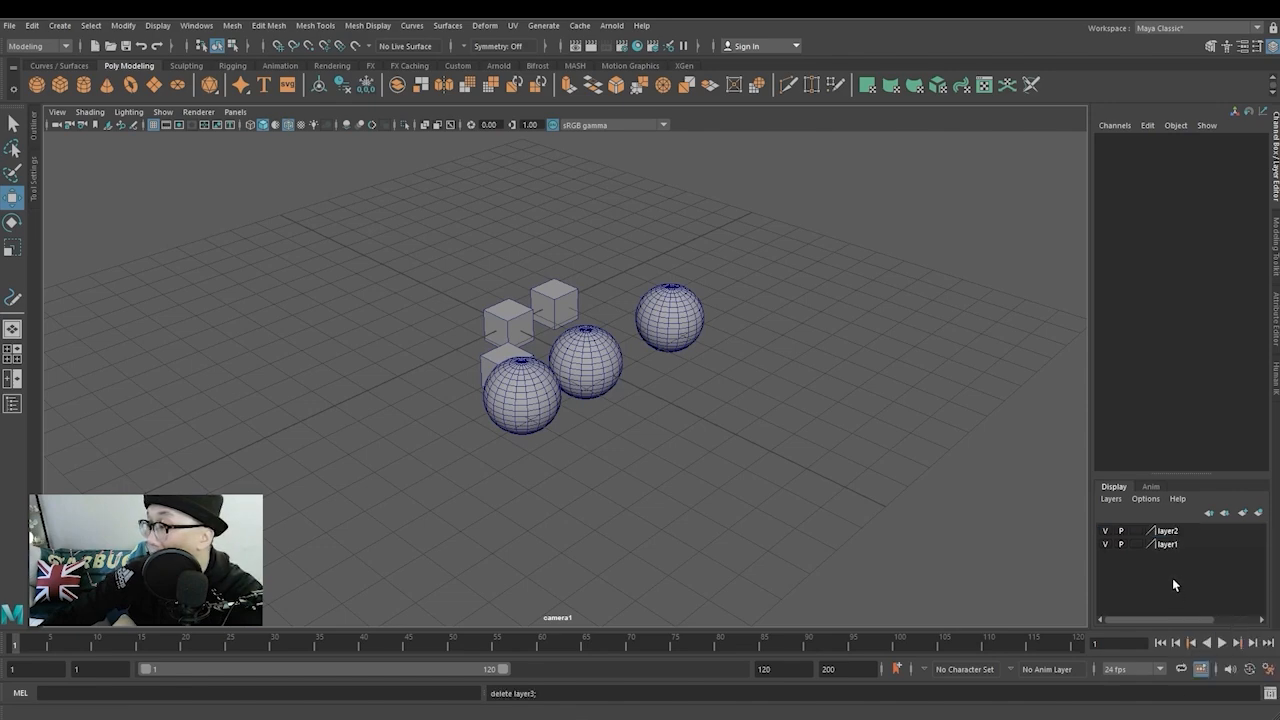
click(1105, 531)
click(1105, 531)
click(1105, 543)
click(1105, 543)
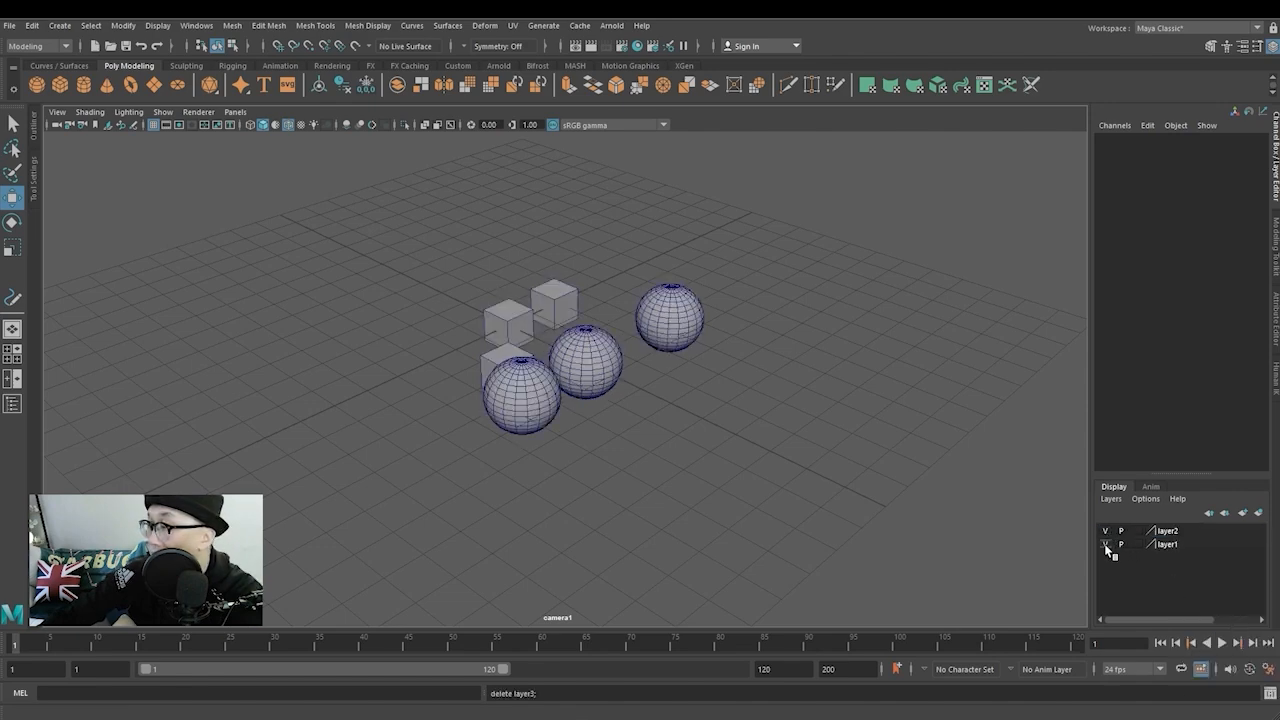
double_click(1172, 548)
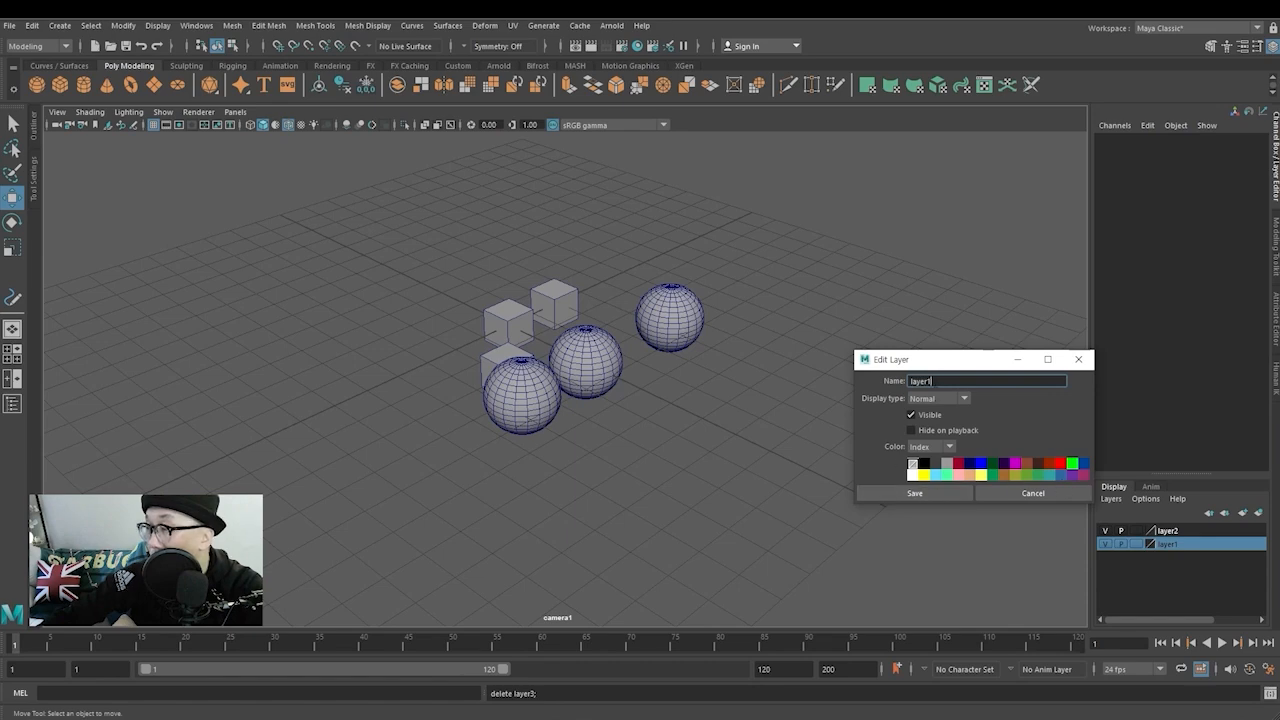
text(gr)
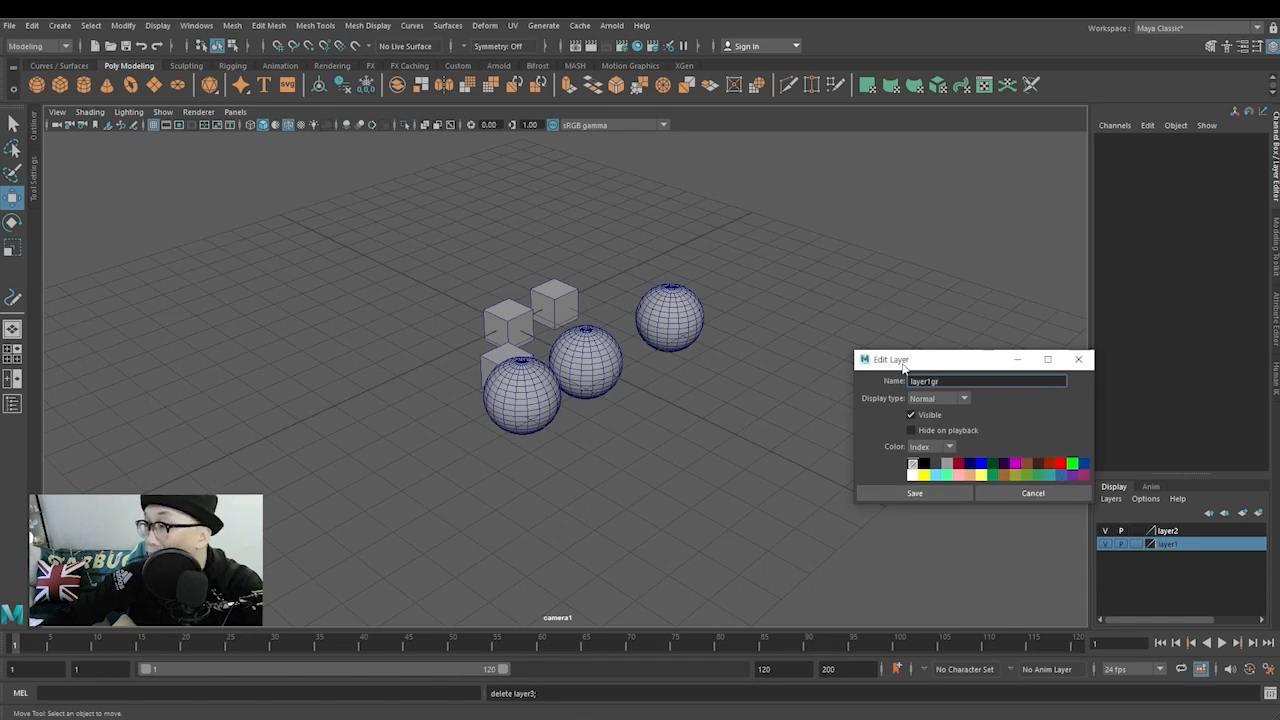
click(1078, 362)
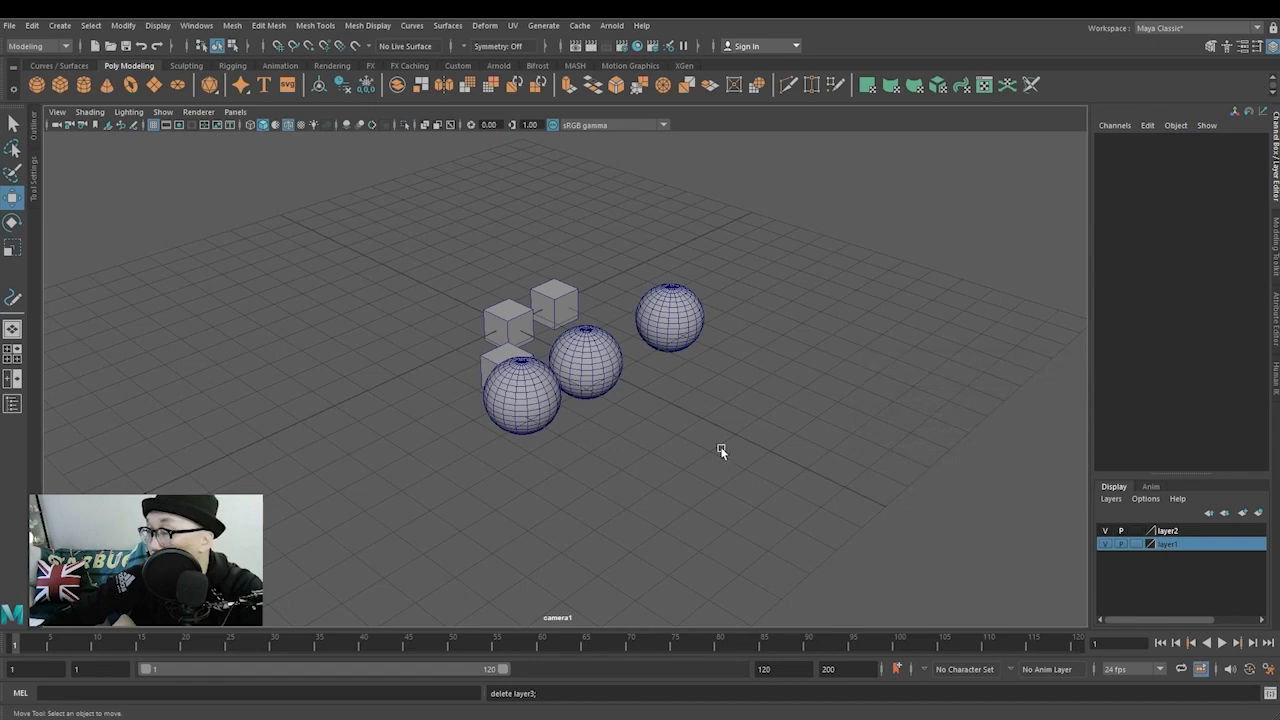
Select the far sphere and the middle sphere in turn to check which display layer each belongs to
click(678, 318)
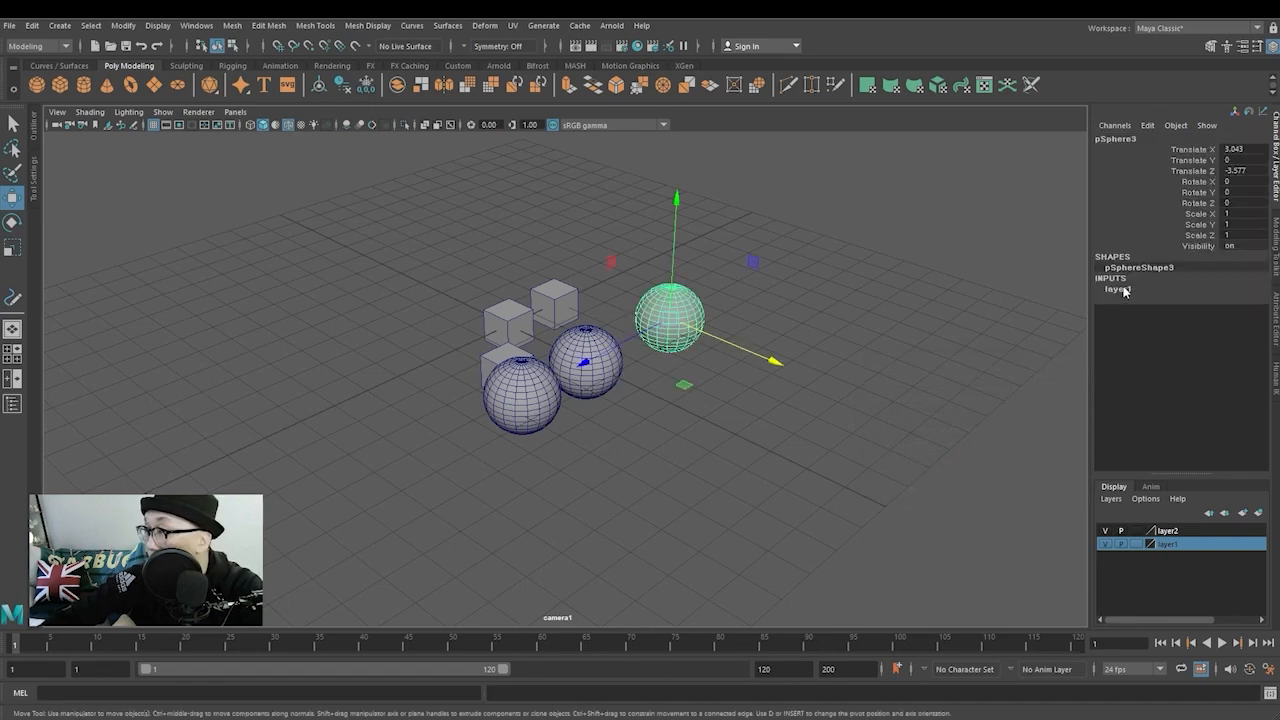
drag(587, 349, 585, 345)
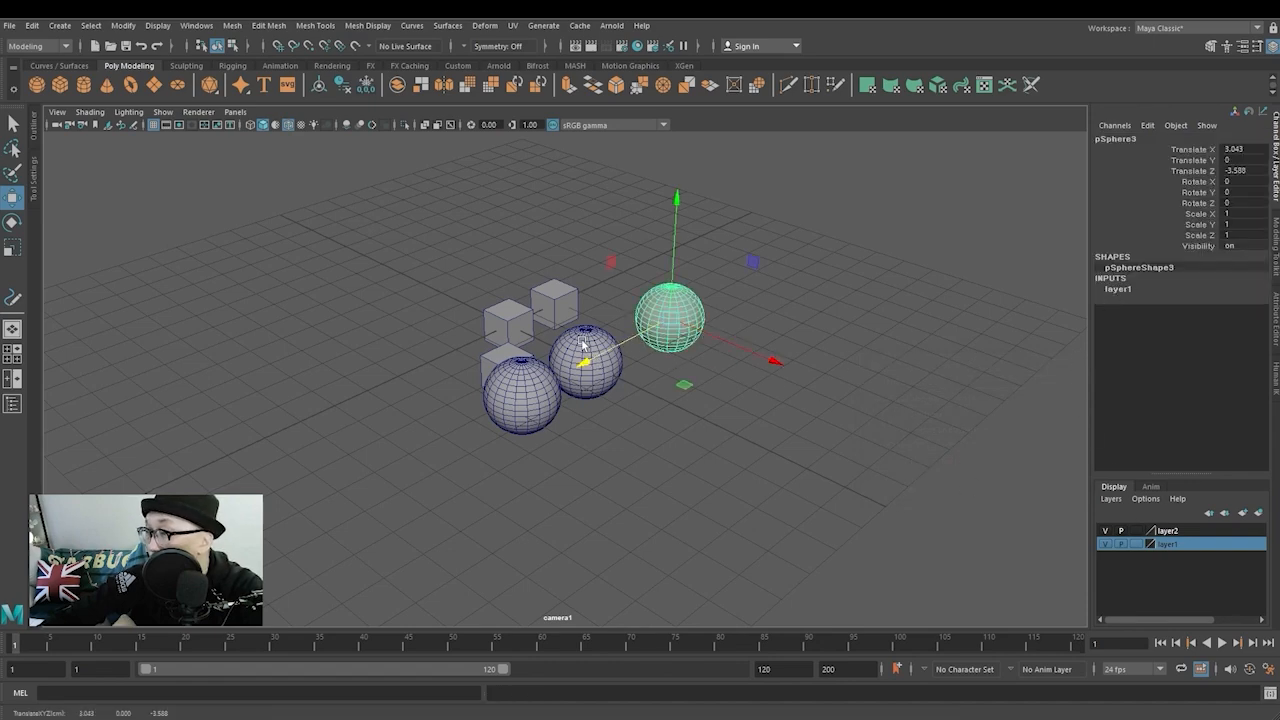
click(585, 345)
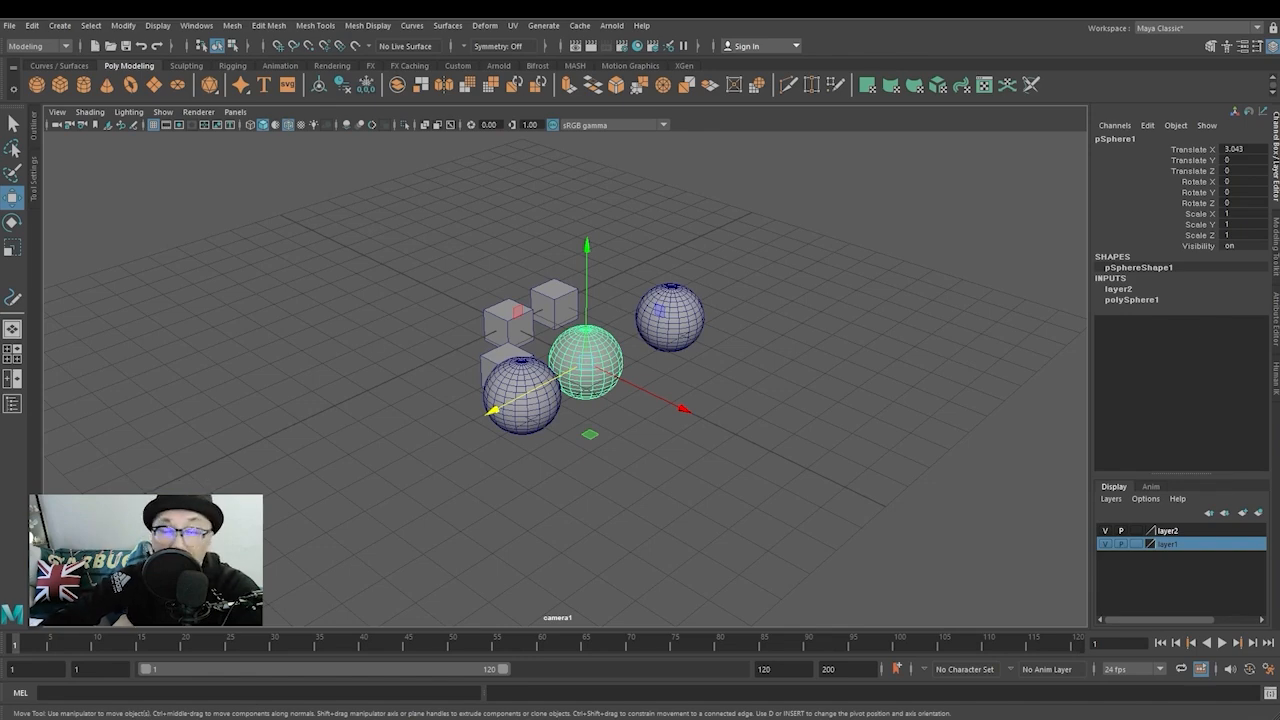
click(757, 489)
click(605, 363)
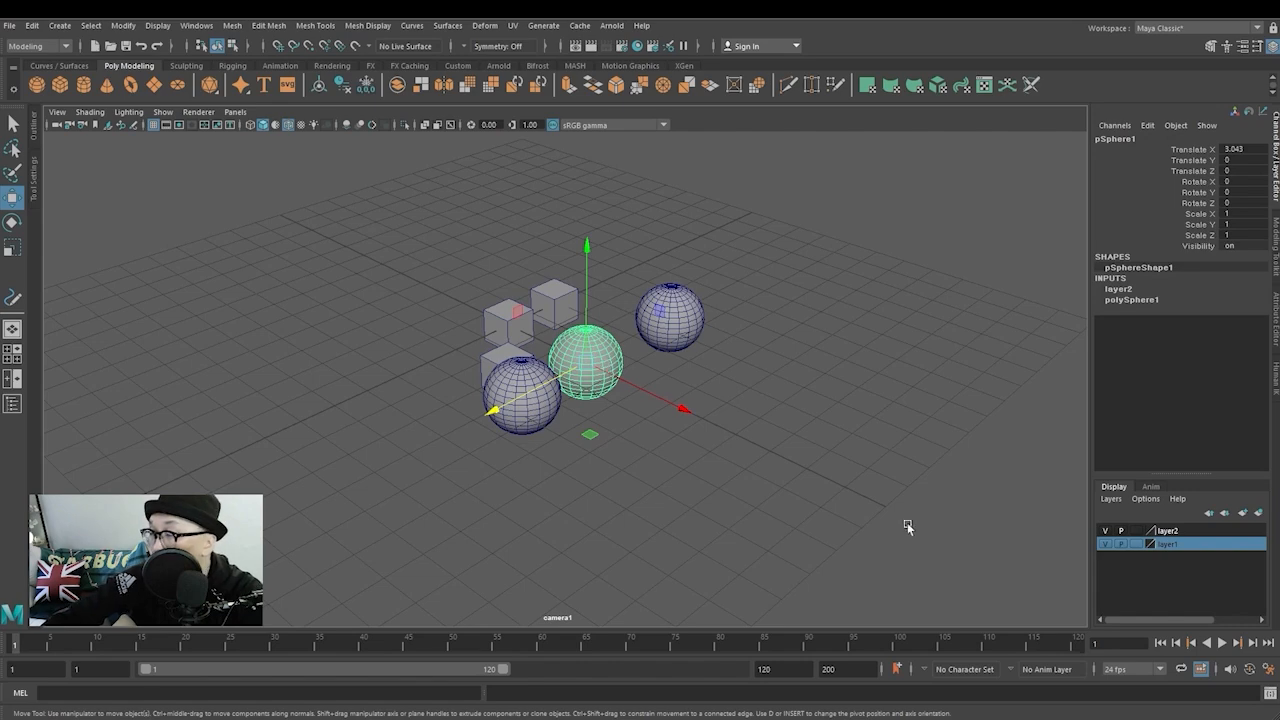
click(891, 552)
Toggle layer1 and layer2 off and on, and remove the front sphere from layer2
click(520, 400)
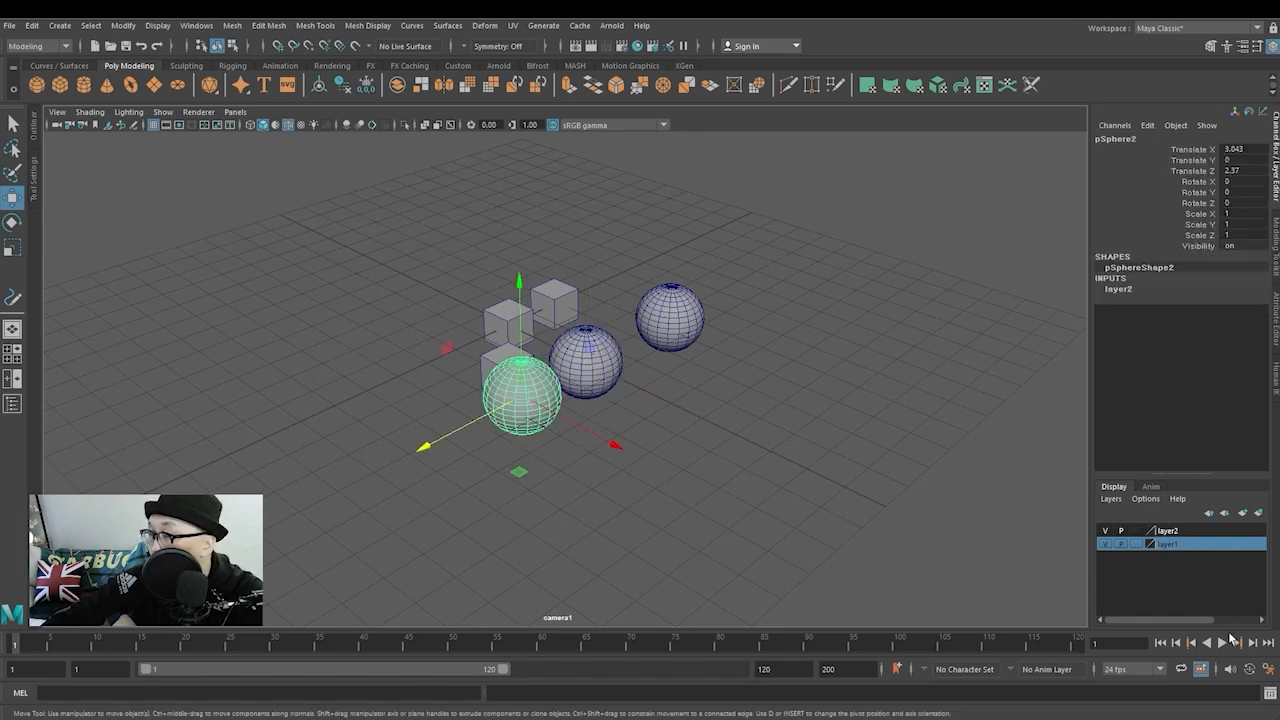
click(1104, 543)
click(1104, 543)
click(1105, 531)
click(1105, 531)
click(1168, 532)
right_click(1176, 536)
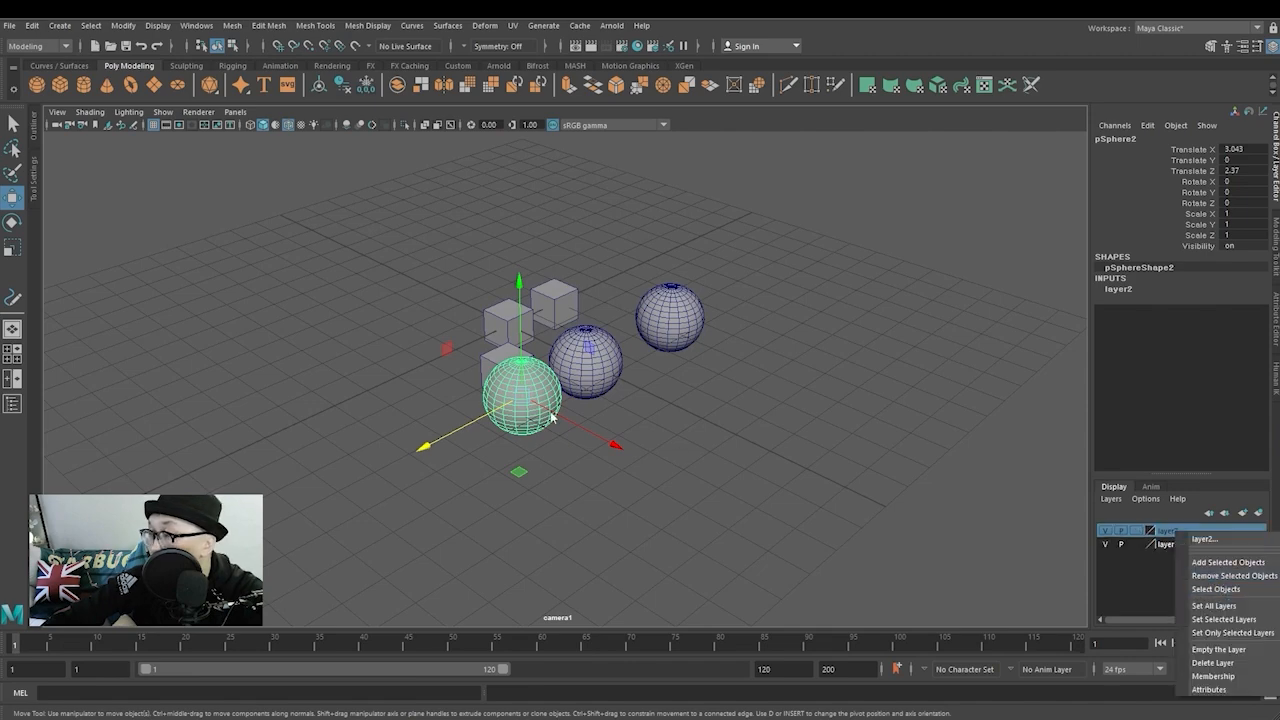
click(1234, 577)
Reselect the front sphere and toggle layer1 and layer2 off and on to check whether either controls it
click(1172, 546)
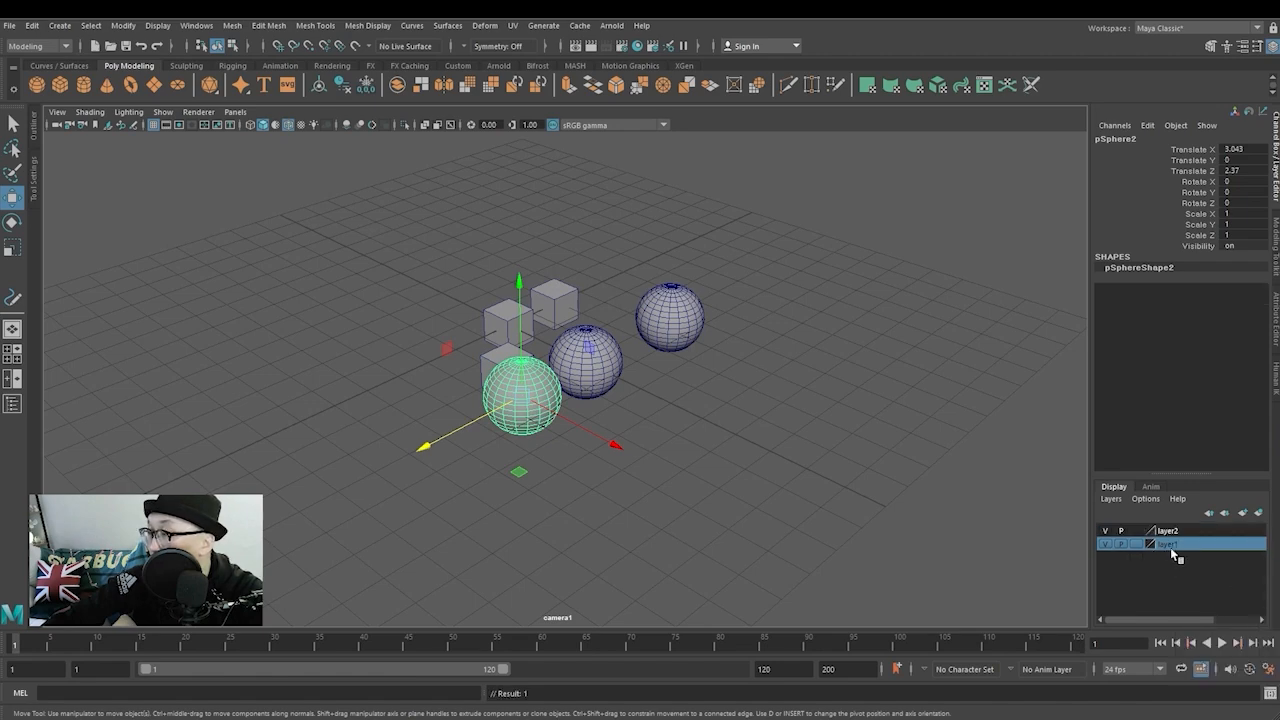
right_click(1171, 547)
click(1203, 594)
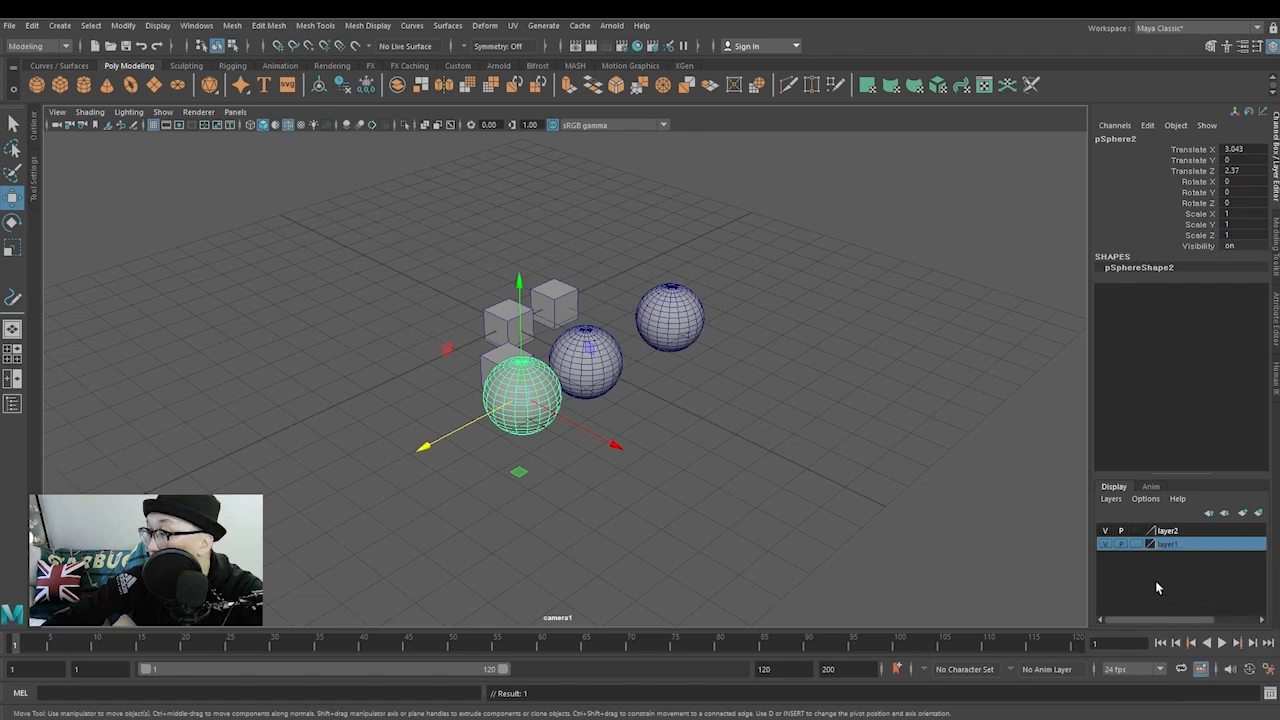
click(877, 560)
click(549, 390)
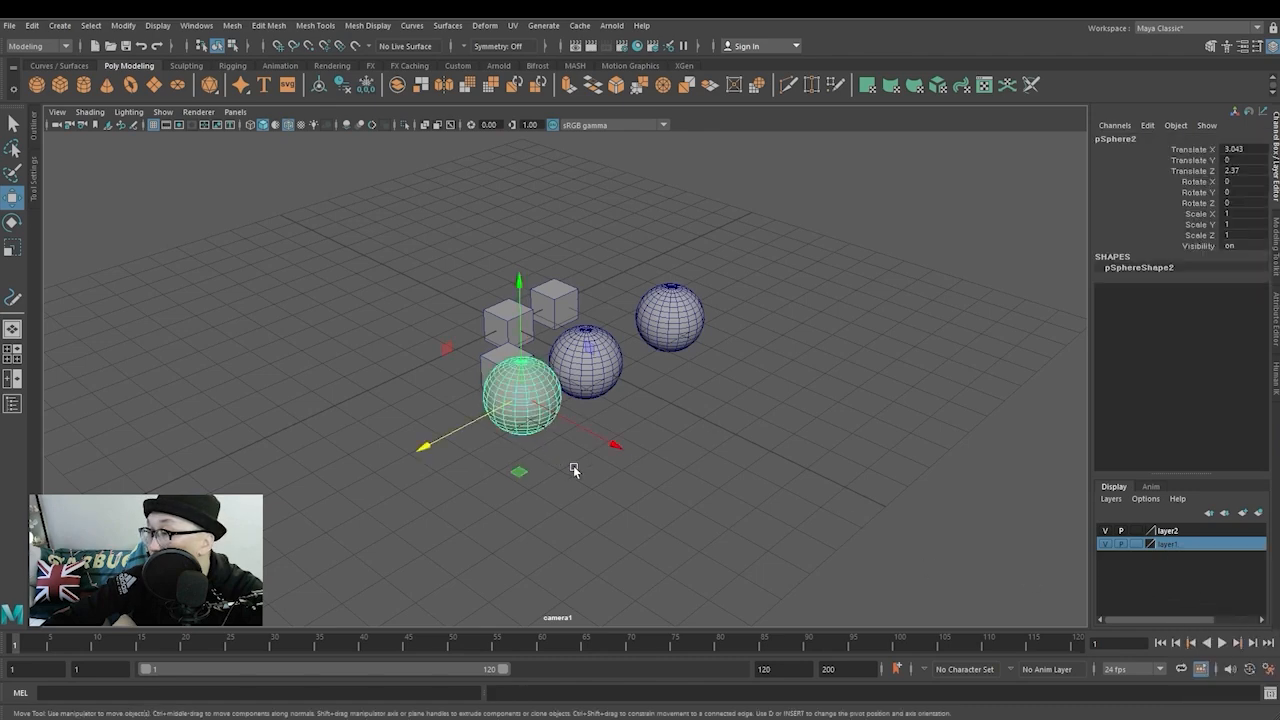
click(1163, 531)
click(1105, 544)
click(1105, 544)
click(1106, 531)
click(1106, 531)
click(1106, 543)
click(1106, 543)
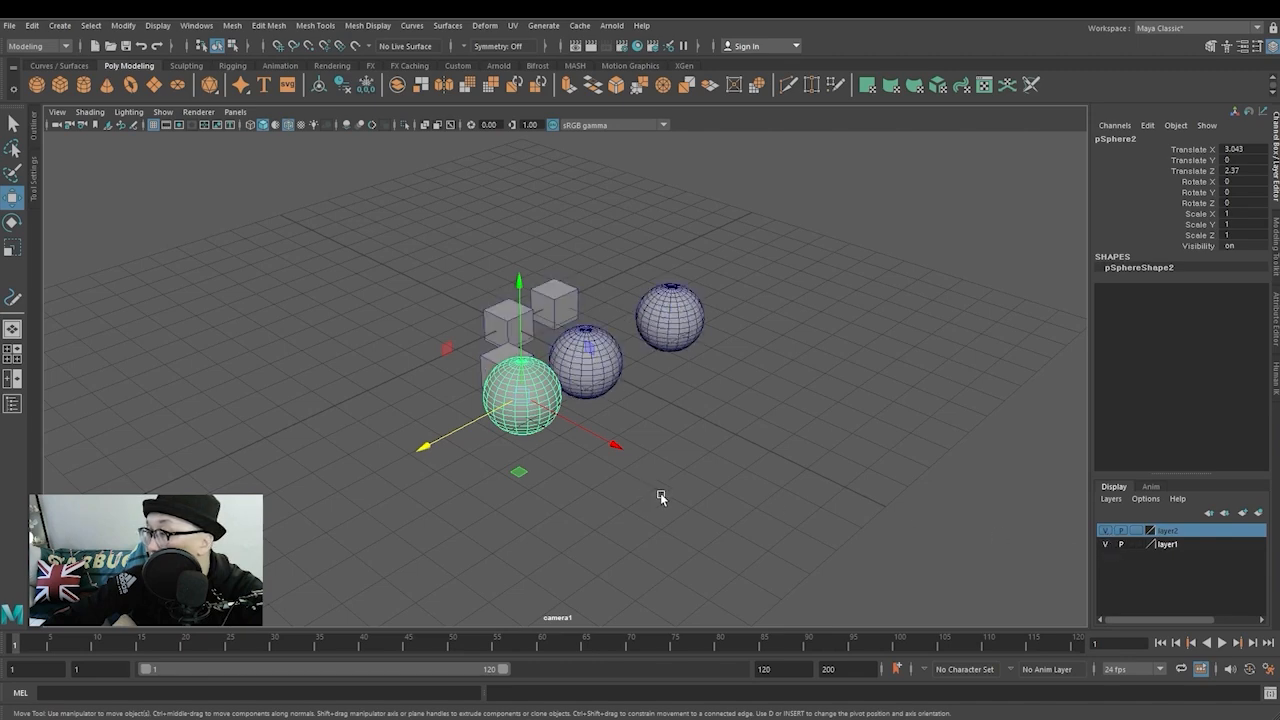
Add the front sphere to layer1 and check both layers by toggling their visibility
click(1172, 546)
right_click(1176, 548)
click(1217, 577)
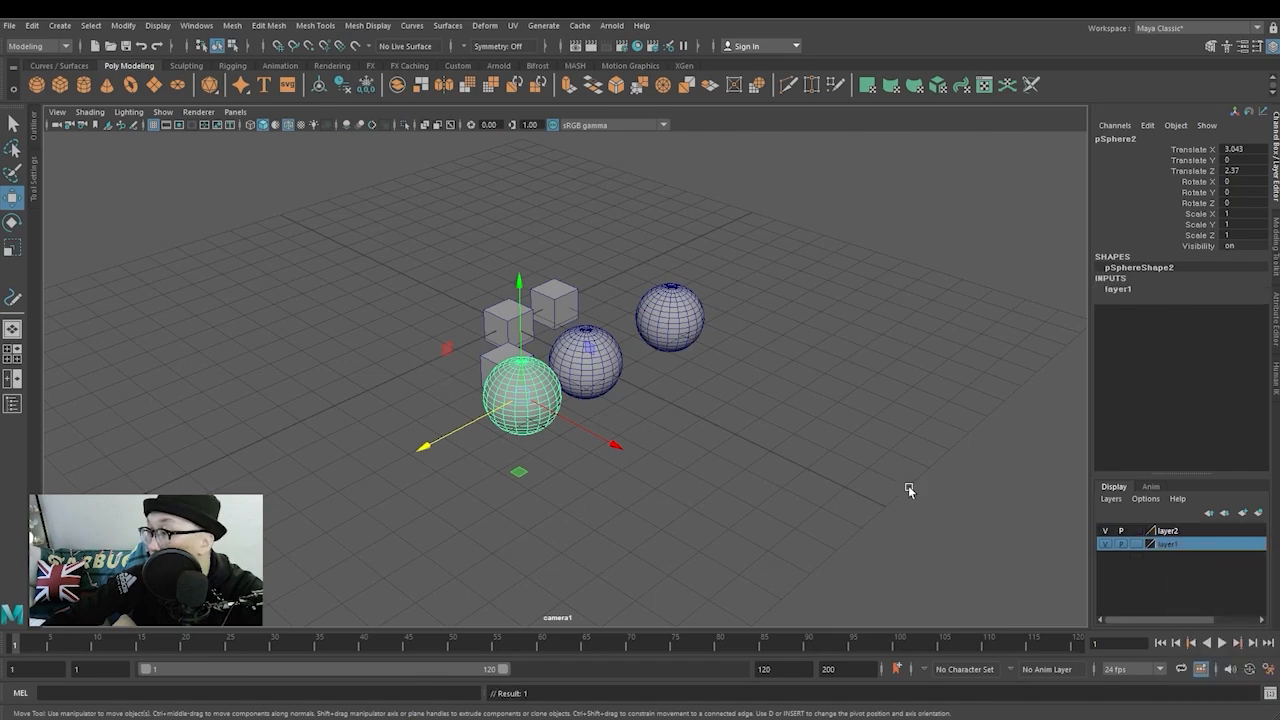
click(1104, 543)
click(1104, 543)
click(1104, 543)
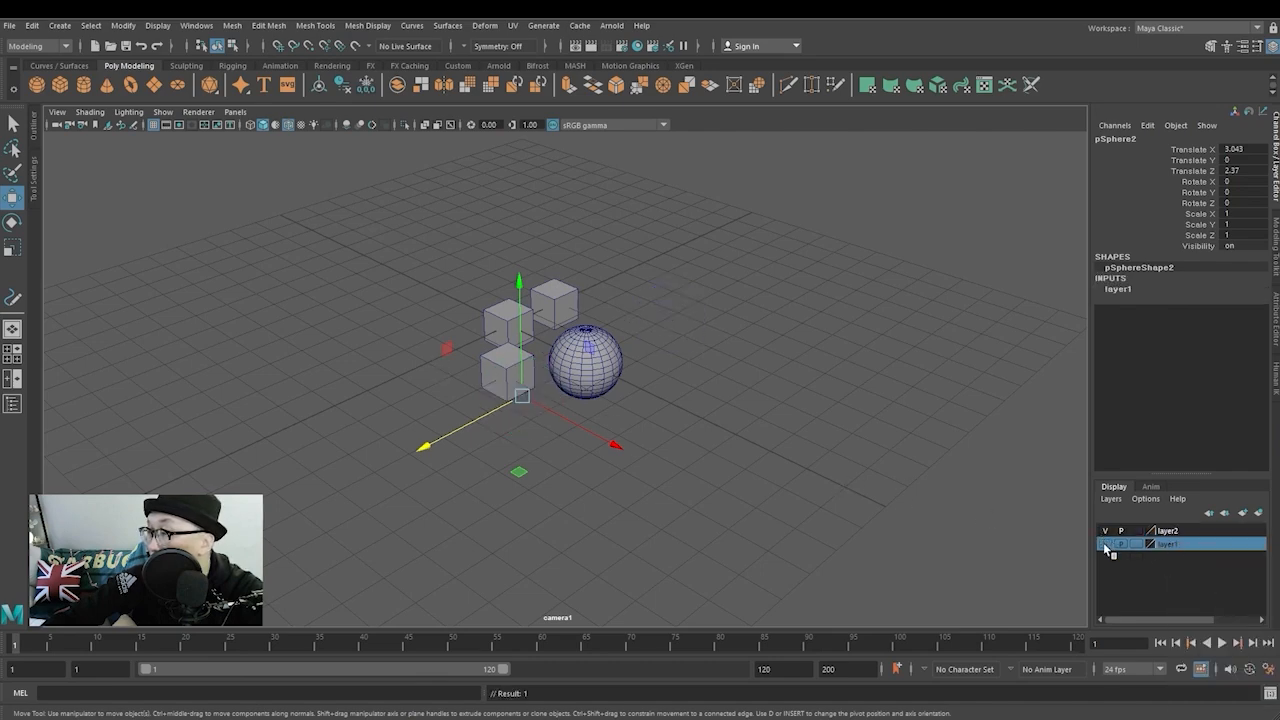
click(1104, 543)
right_click(1163, 548)
click(1105, 531)
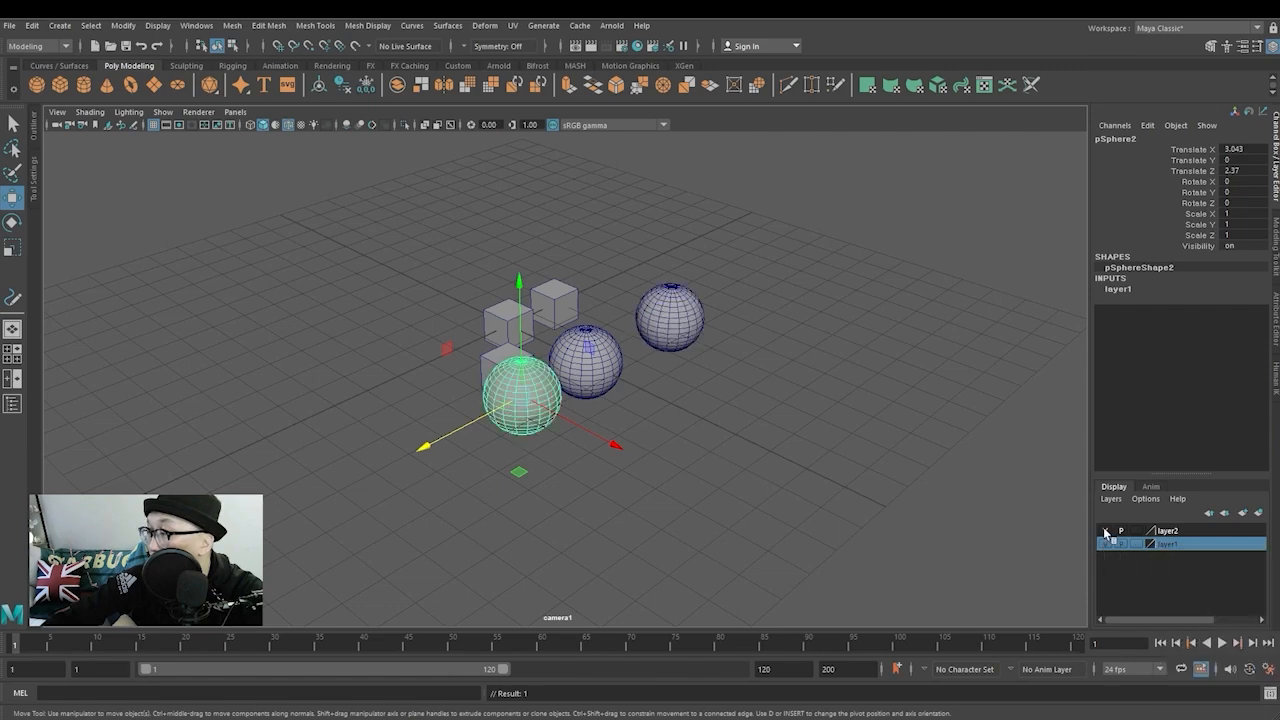
click(1105, 531)
Remove the rear cube from layer2 and check its membership by toggling both layers off and on
click(568, 302)
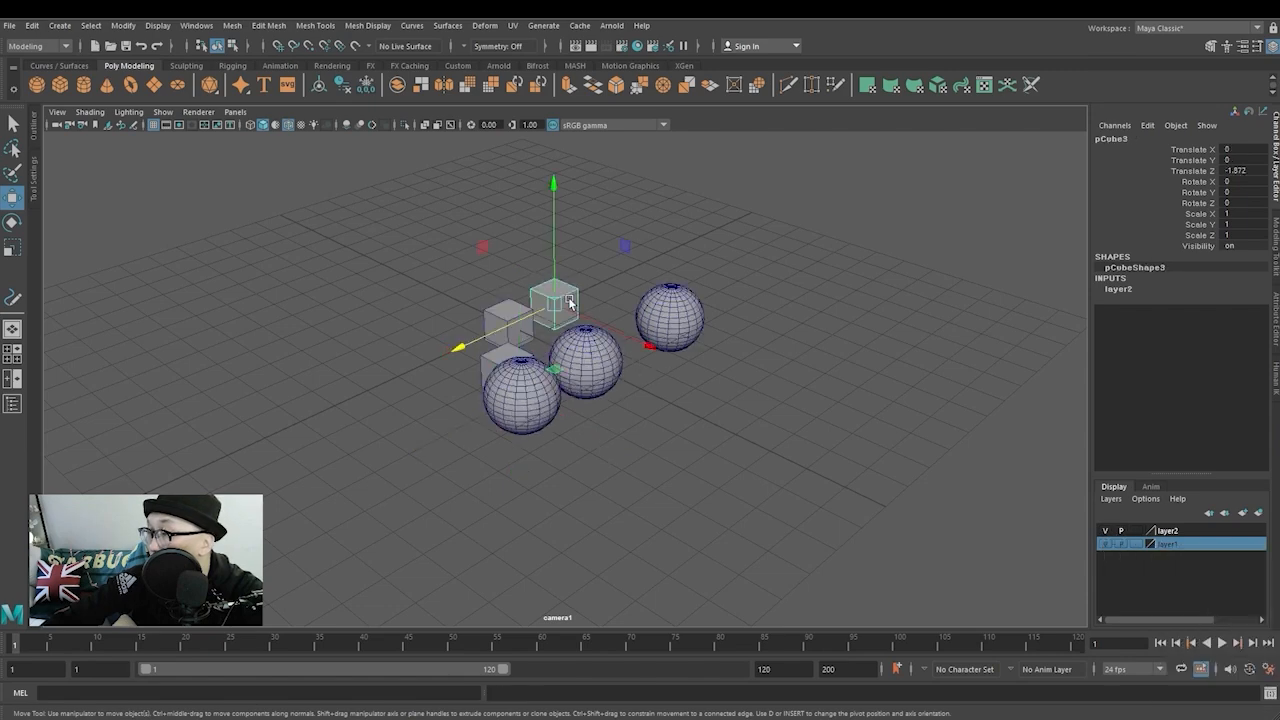
right_click(1180, 545)
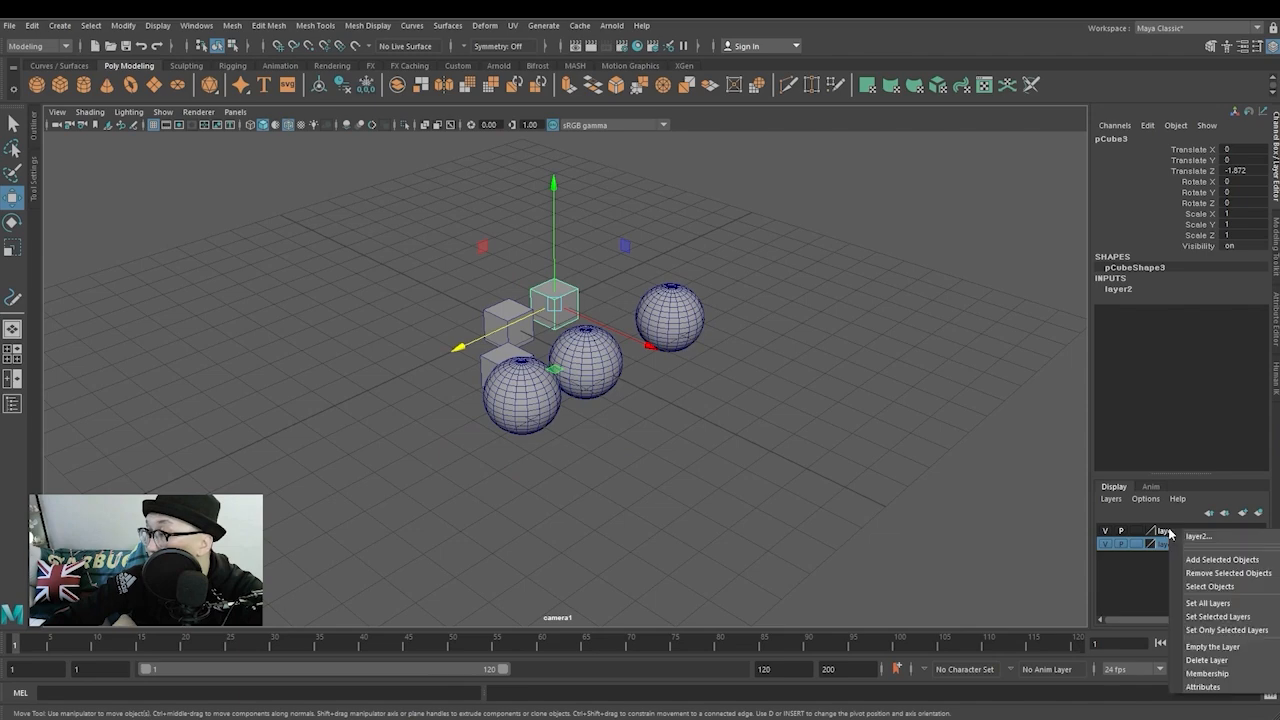
click(1217, 562)
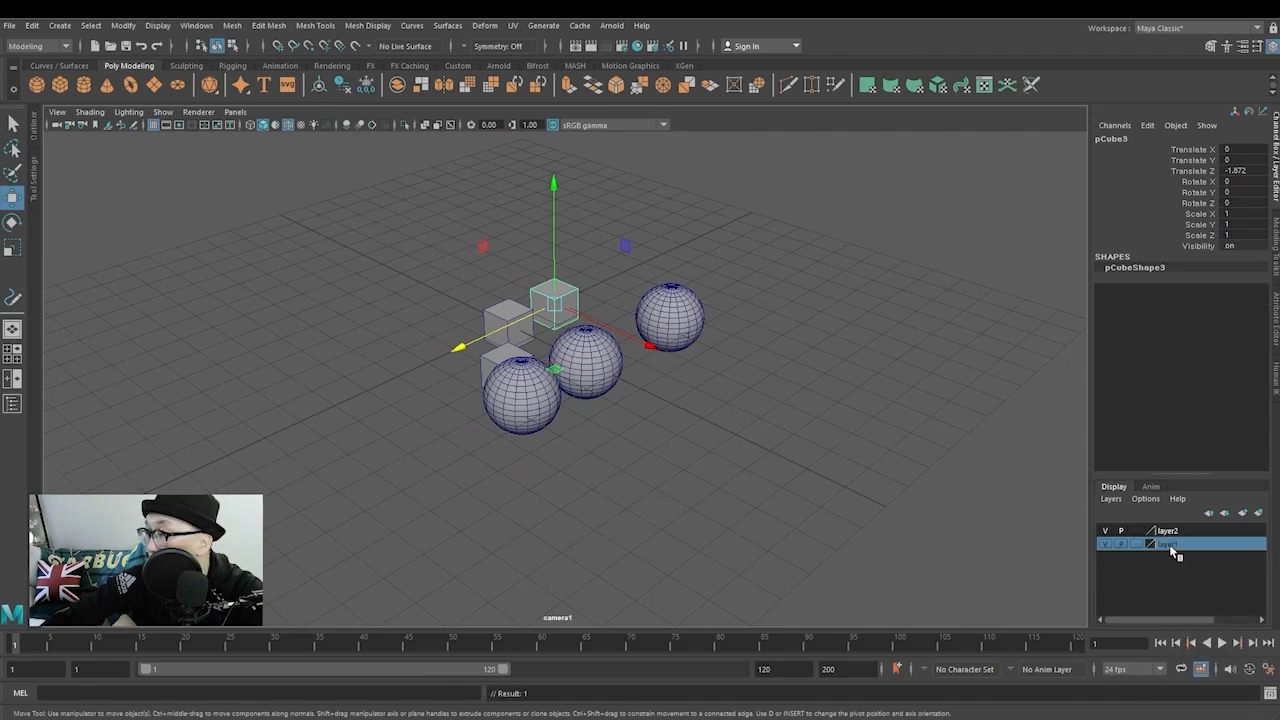
click(615, 334)
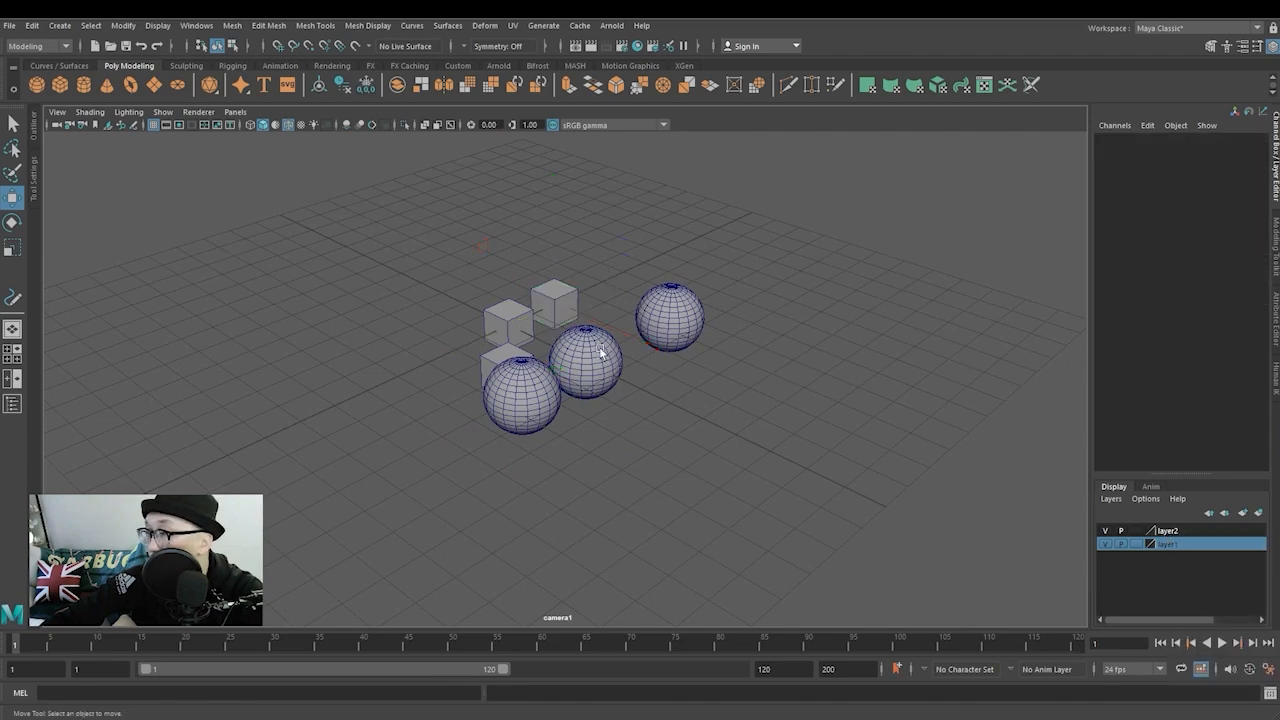
click(567, 298)
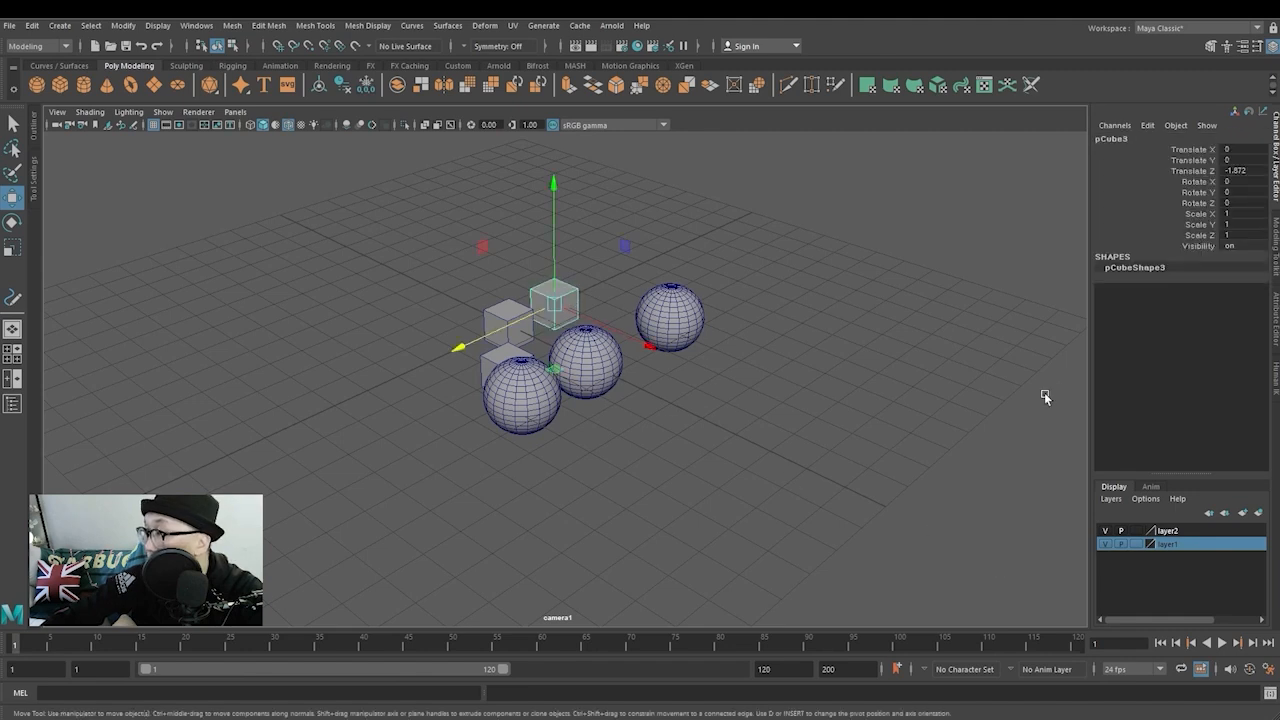
click(1123, 532)
click(1105, 531)
click(1105, 531)
click(1106, 544)
click(1106, 544)
Add the rear cube to layer1 and check it by hiding and showing that layer
click(1167, 545)
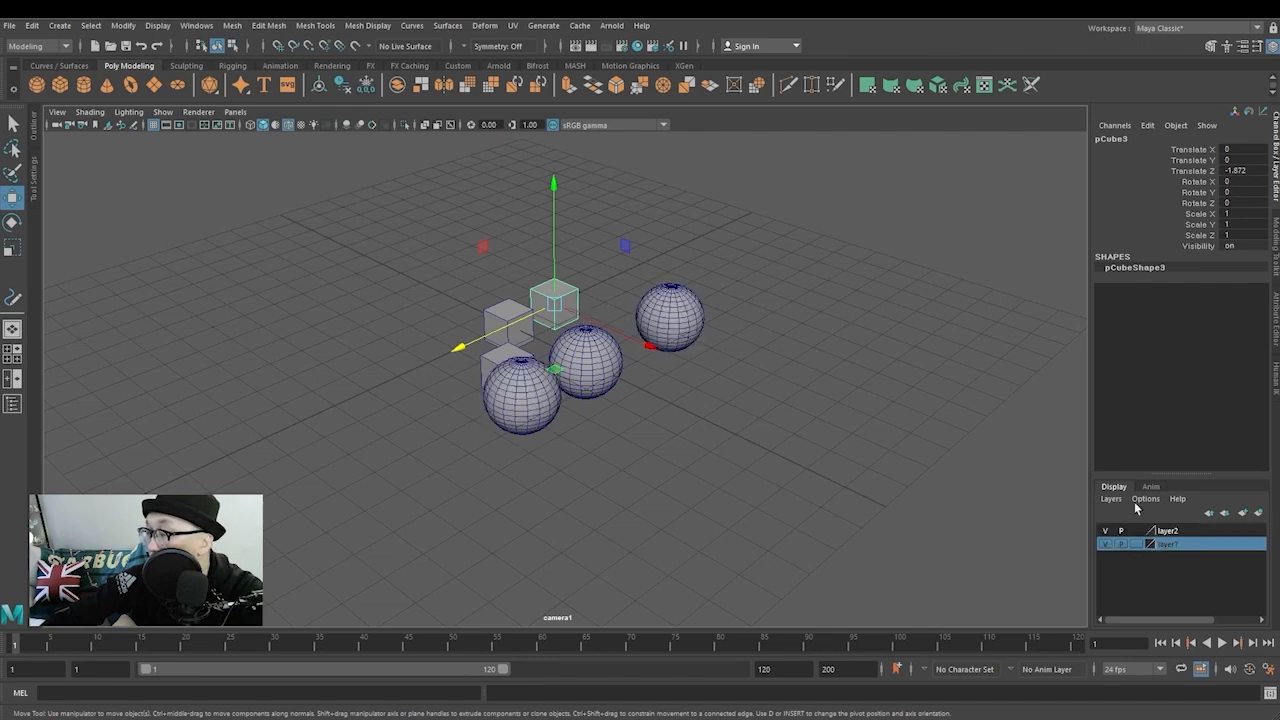
right_click(1170, 546)
click(1205, 578)
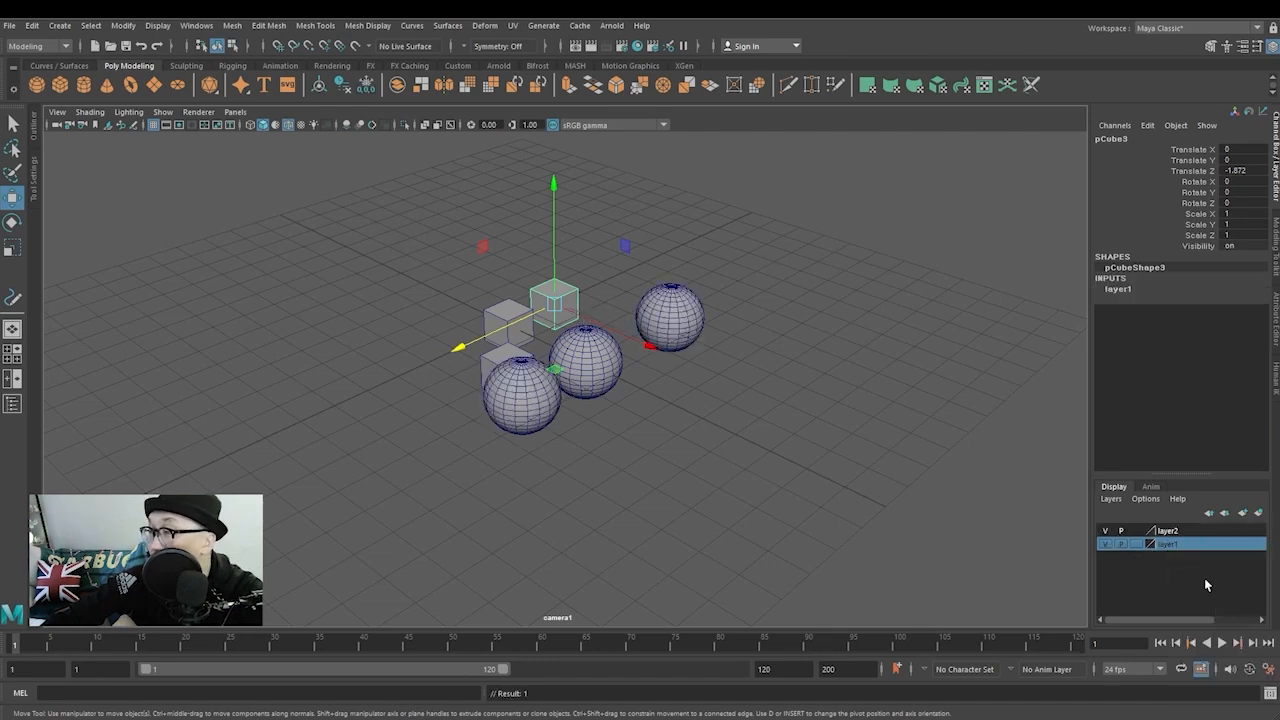
click(1106, 544)
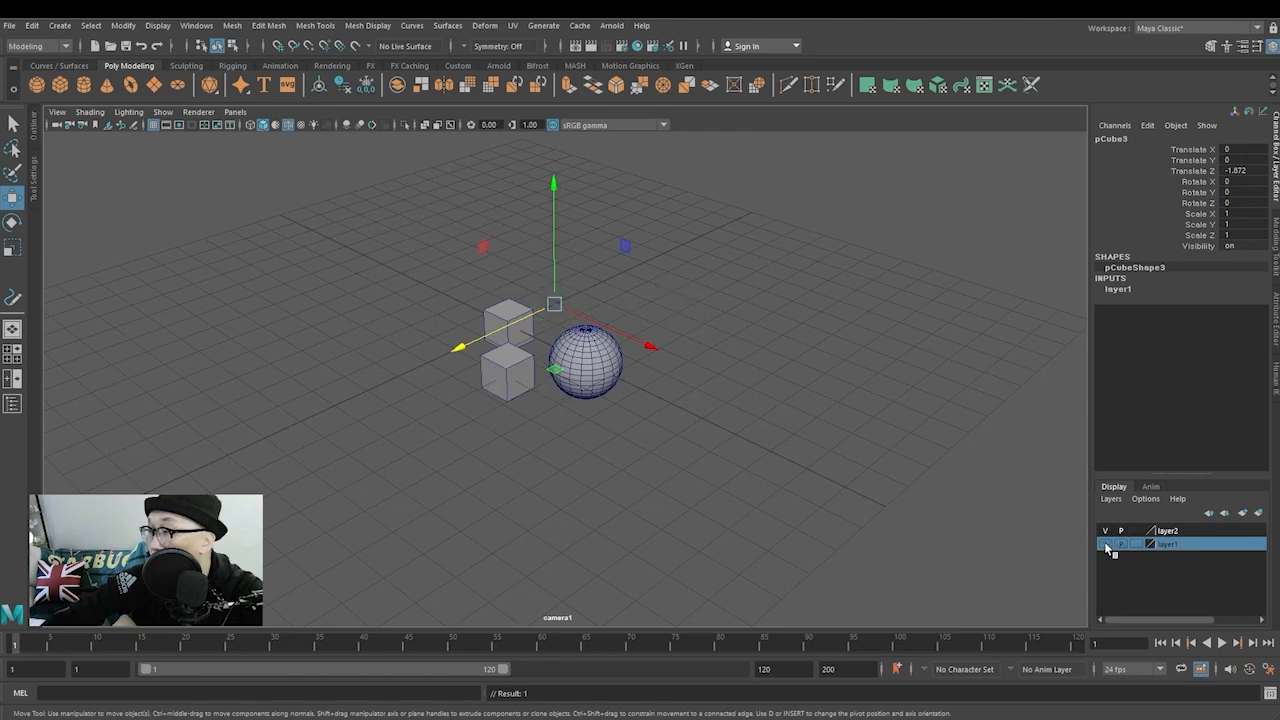
click(1106, 544)
Hide layer2 and layer1 separately and together to compare their contents, and show both layers again
click(1104, 531)
click(1104, 531)
click(1104, 531)
click(1104, 544)
click(1104, 531)
click(1104, 544)
click(1104, 531)
click(1104, 544)
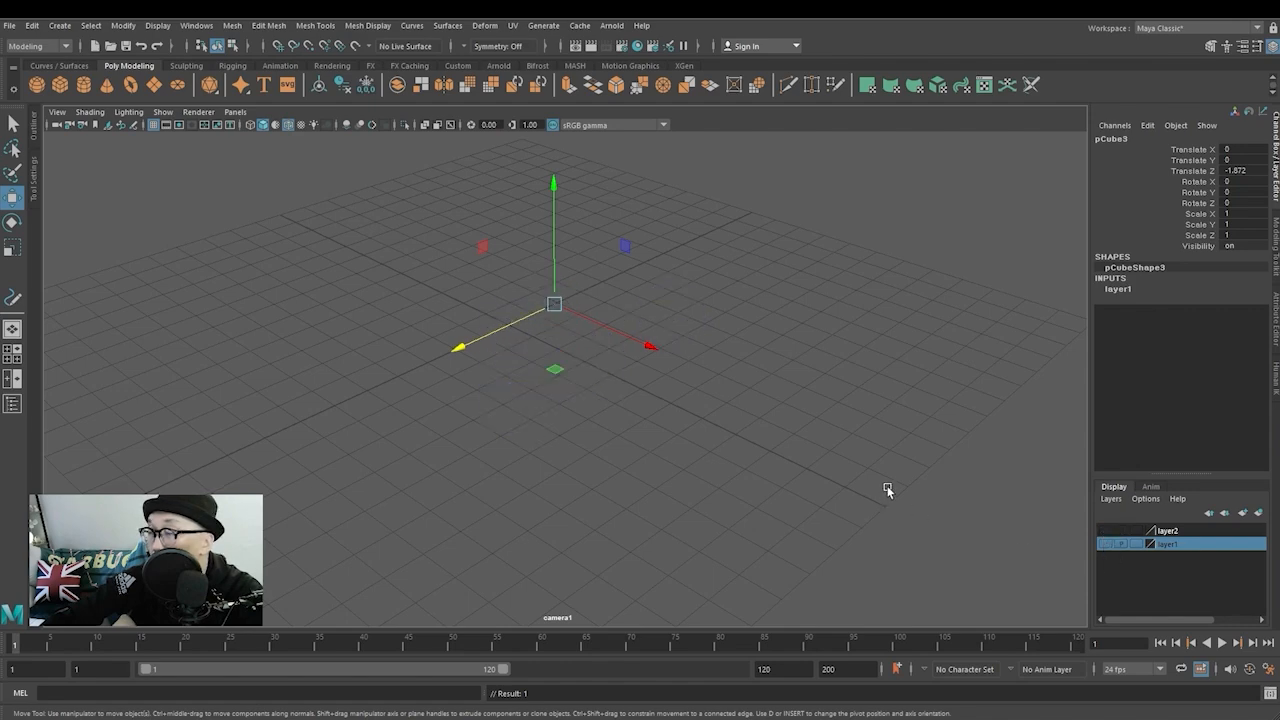
click(1104, 544)
click(1104, 531)
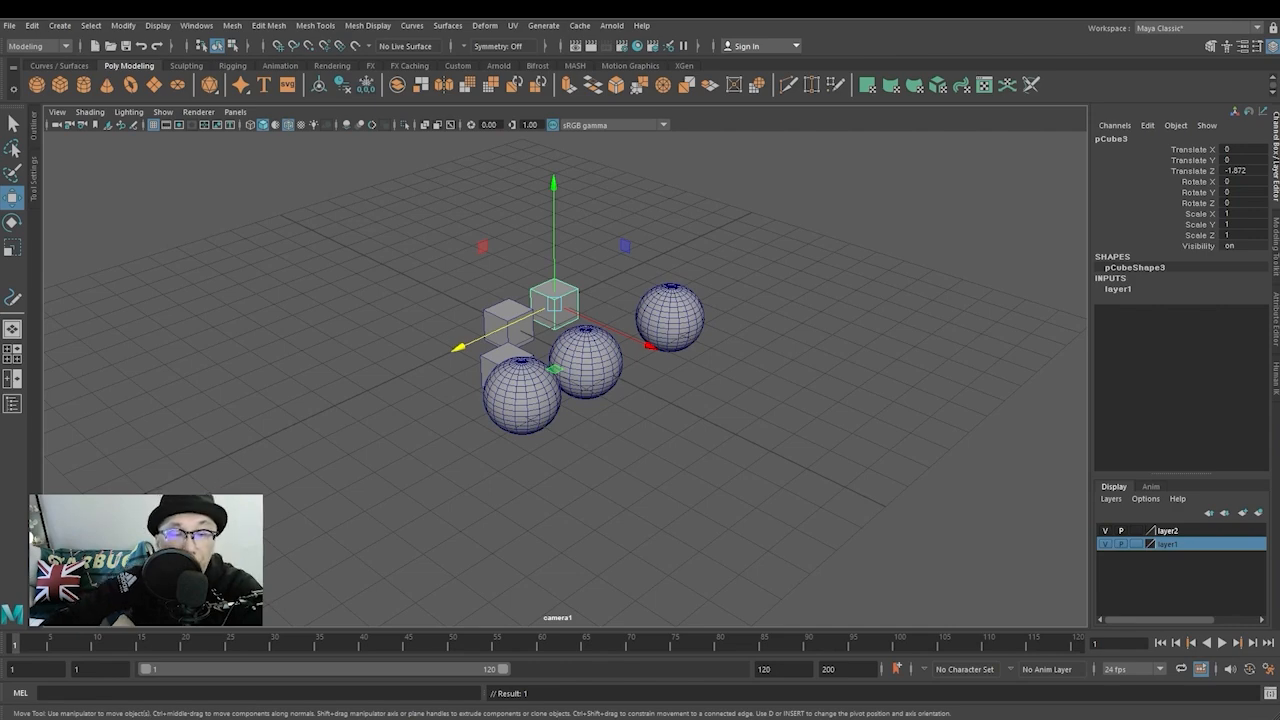
Move the front sphere along the Z axis, away from the cubes, to Translate Z 6.825
click(528, 443)
click(525, 432)
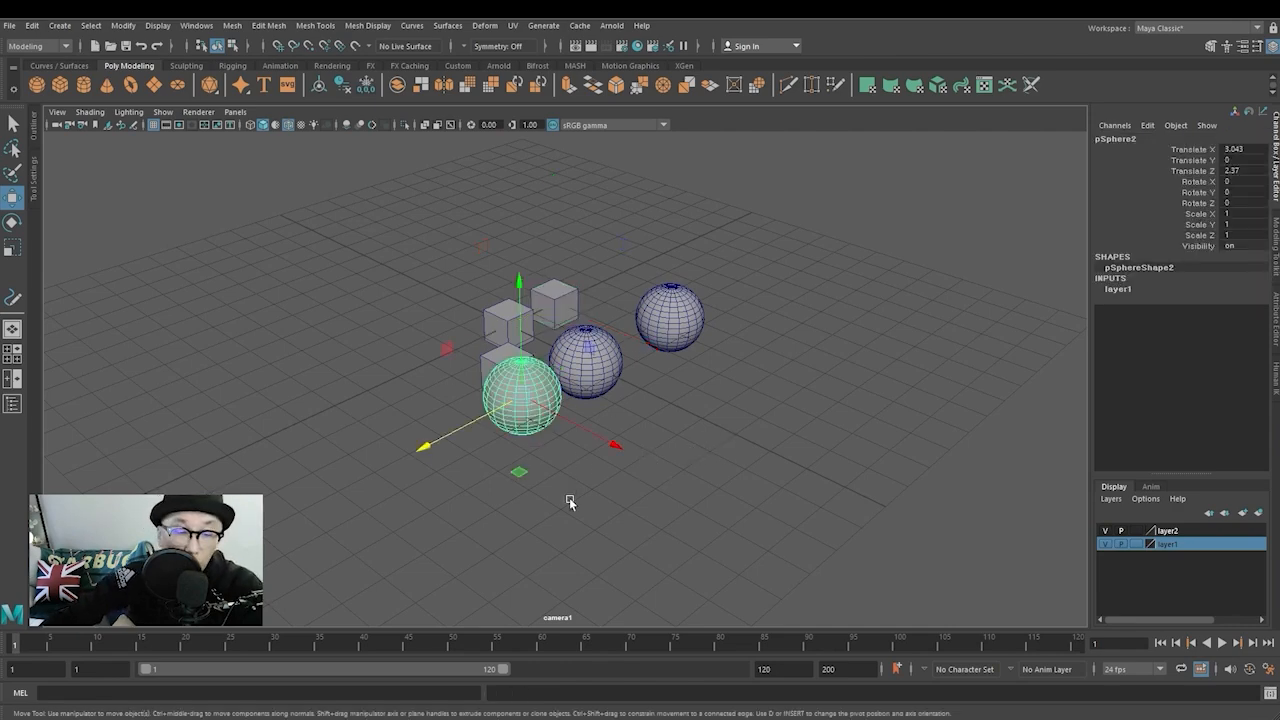
alt+drag(514, 488, 439, 446)
mouse_move(430, 452)
alt+mouse_down()
mouse_move(434, 400)
mouse_move(446, 470)
alt+mouse_up()
Enter pivot editing for the front sphere and move its pivot well away from the geometry along negative X
key(d)
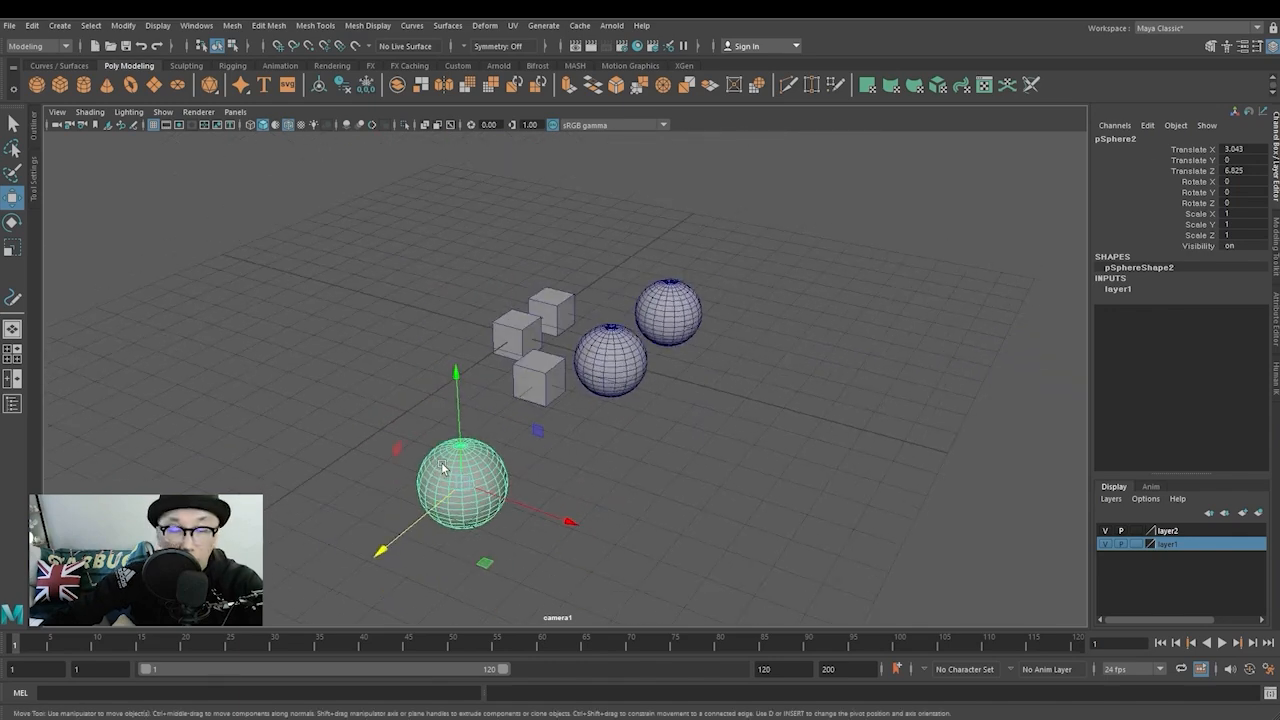
alt+drag(635, 510, 686, 466)
alt+drag(742, 430, 701, 450)
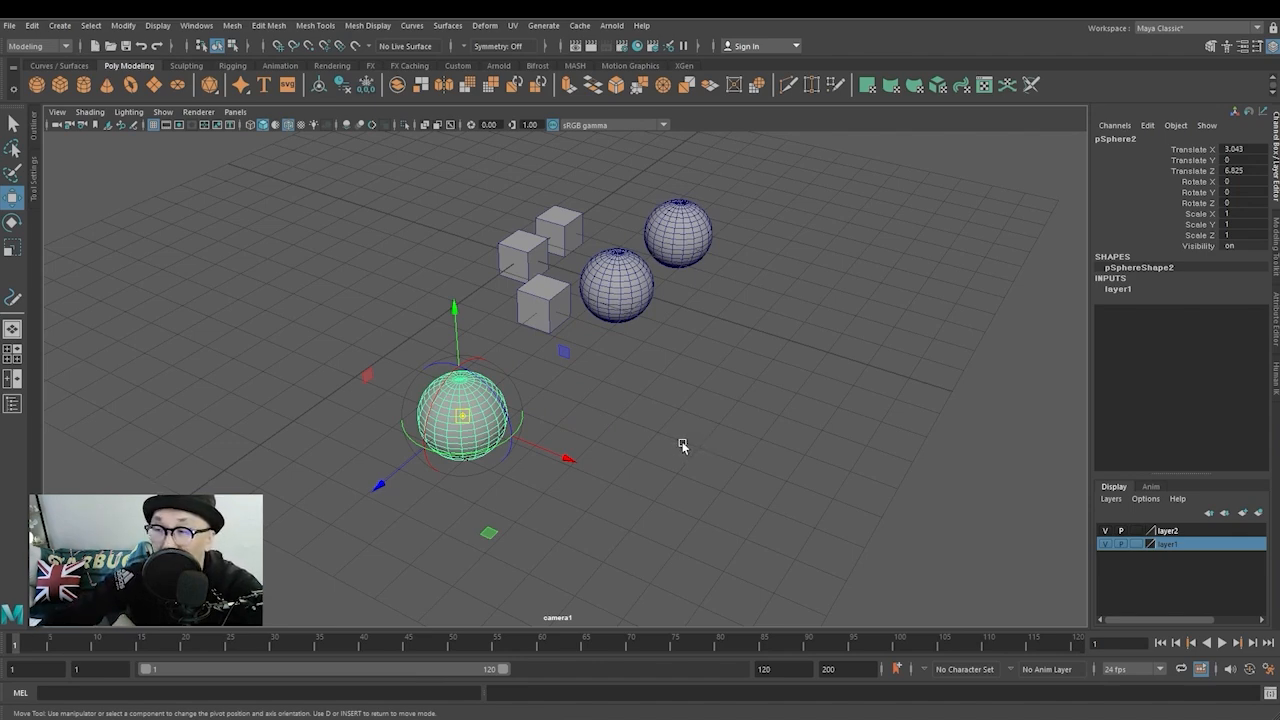
key(d)
key(d)
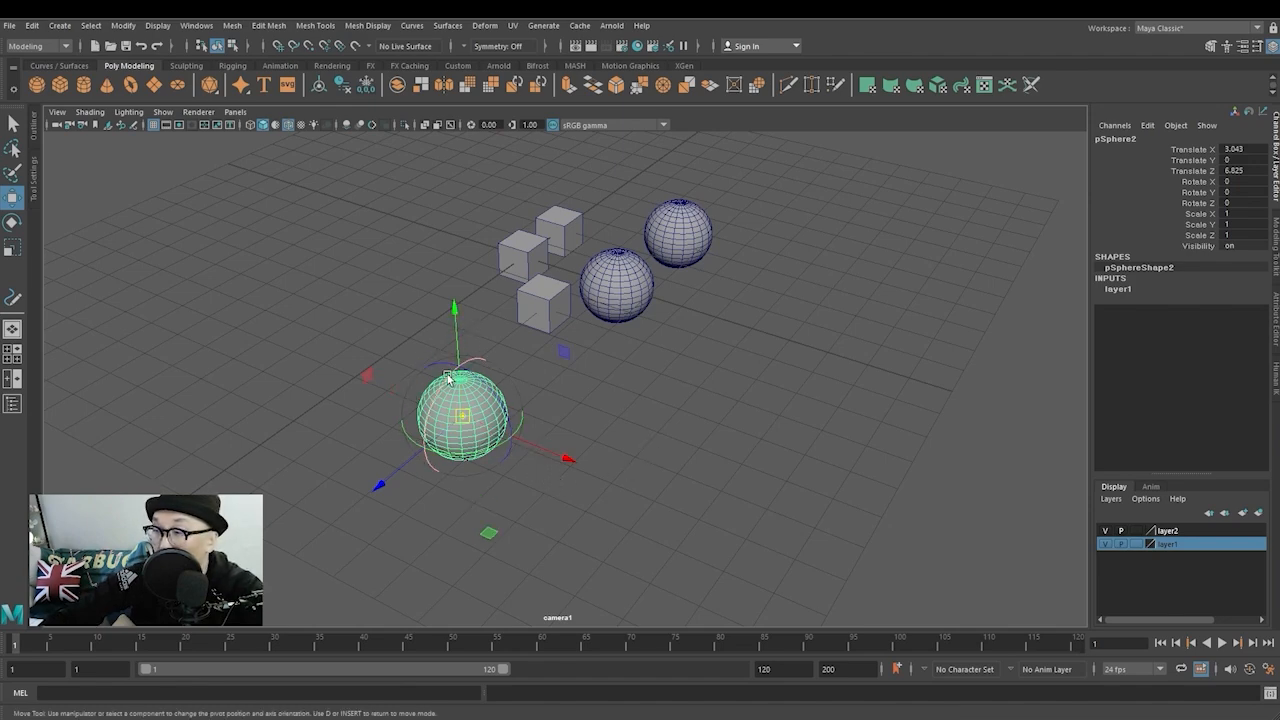
drag(563, 455, 257, 364)
alt+middle_drag(421, 487, 533, 514)
key(d)
alt+drag(538, 515, 563, 523)
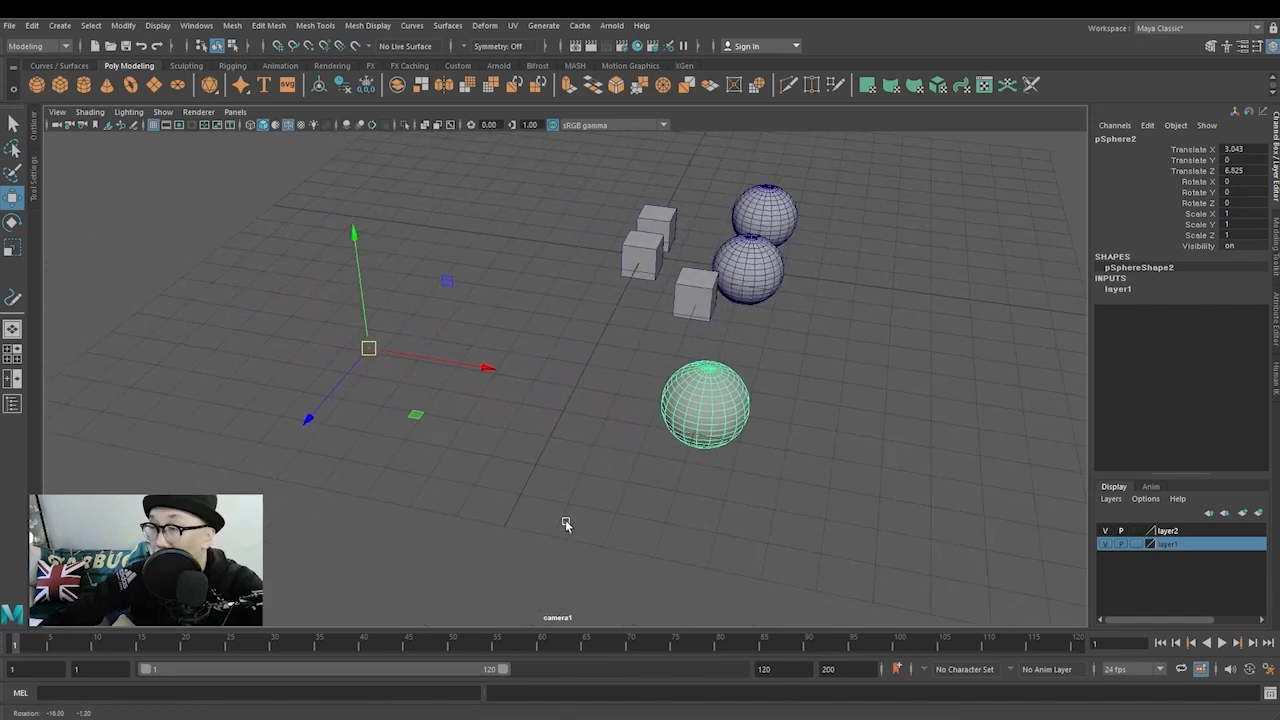
Move the front sphere along X to Translate X 2.772 and rotate it around its offset pivot to the far side of the grid
drag(449, 371, 461, 405)
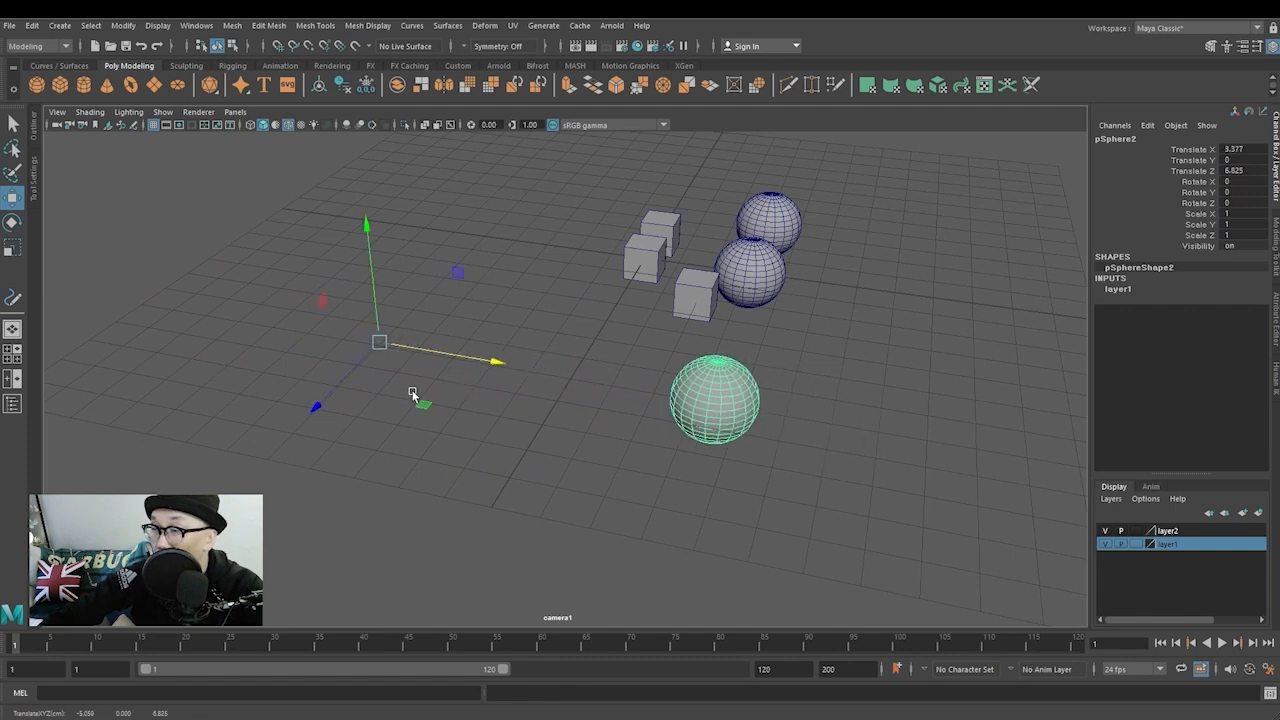
drag(457, 350, 435, 430)
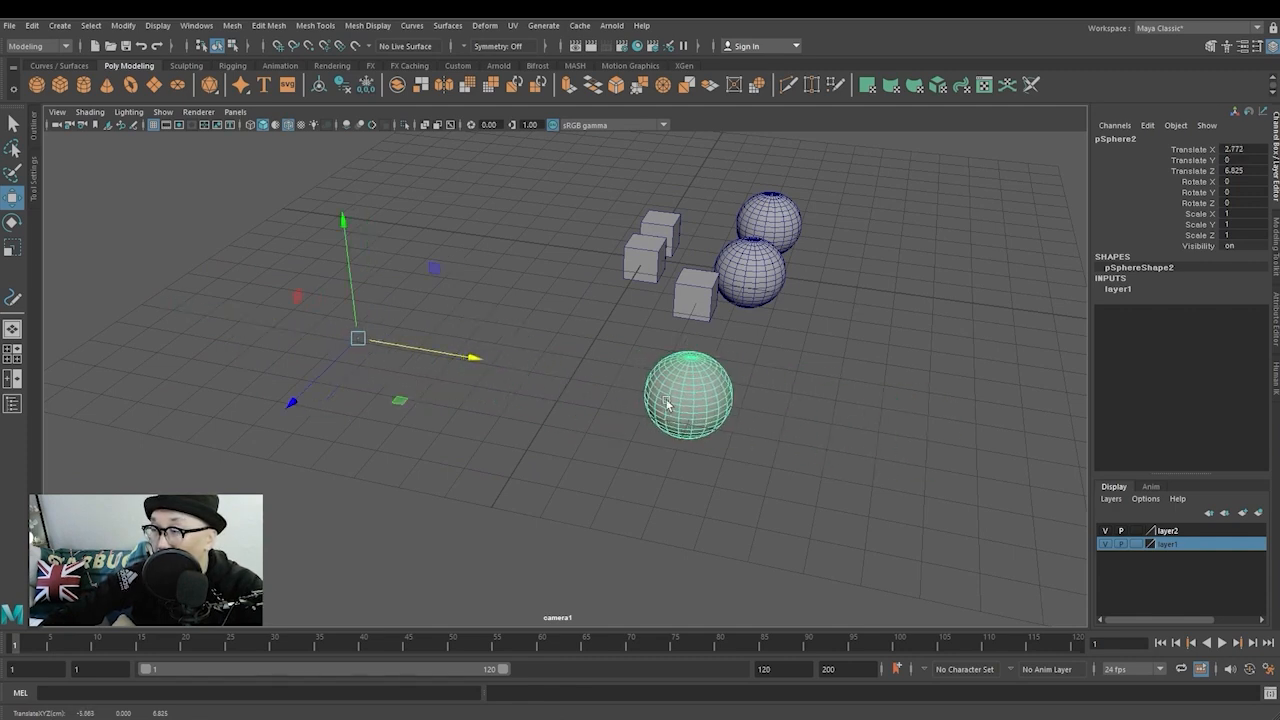
key(r)
key(e)
drag(460, 365, 585, 325)
scroll(555, 397, down, 5)
alt+drag(485, 483, 209, 403)
drag(375, 387, 653, 378)
Rotate the middle sphere to about 58.5 degrees in Rotate Z and shrink the rotate manipulator
click(693, 345)
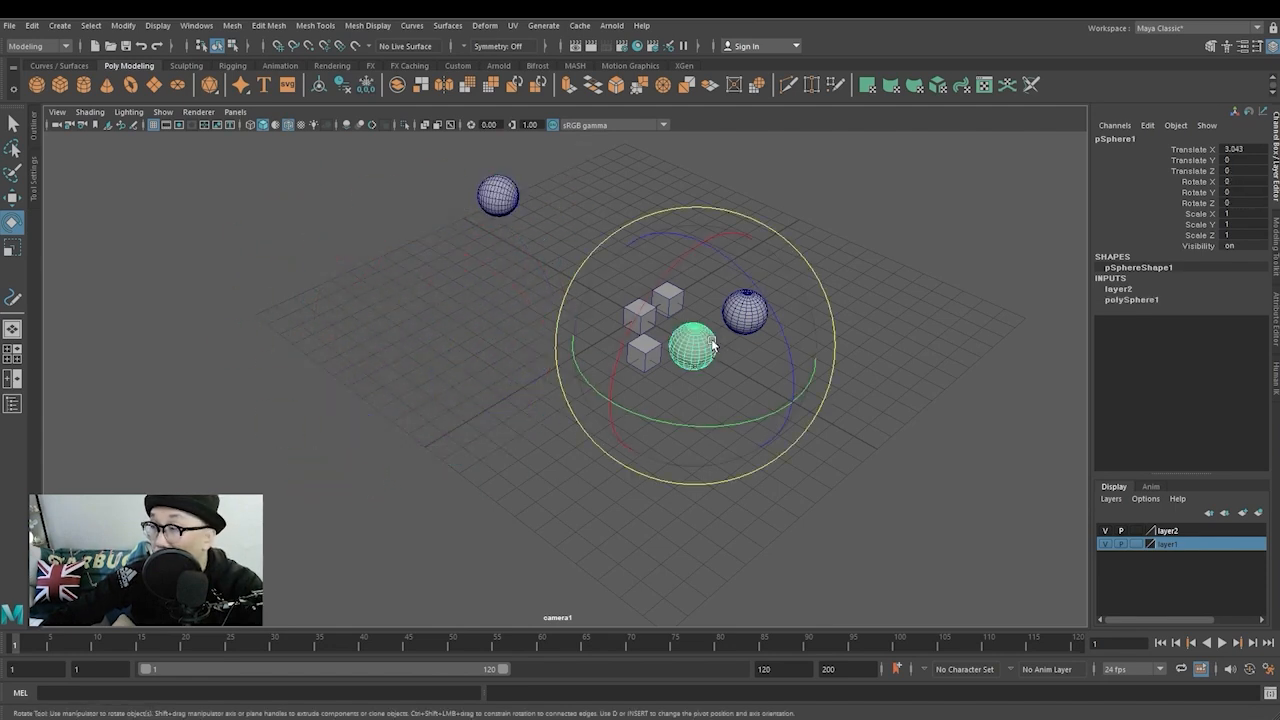
drag(765, 305, 703, 171)
key(minus)
key(minus)
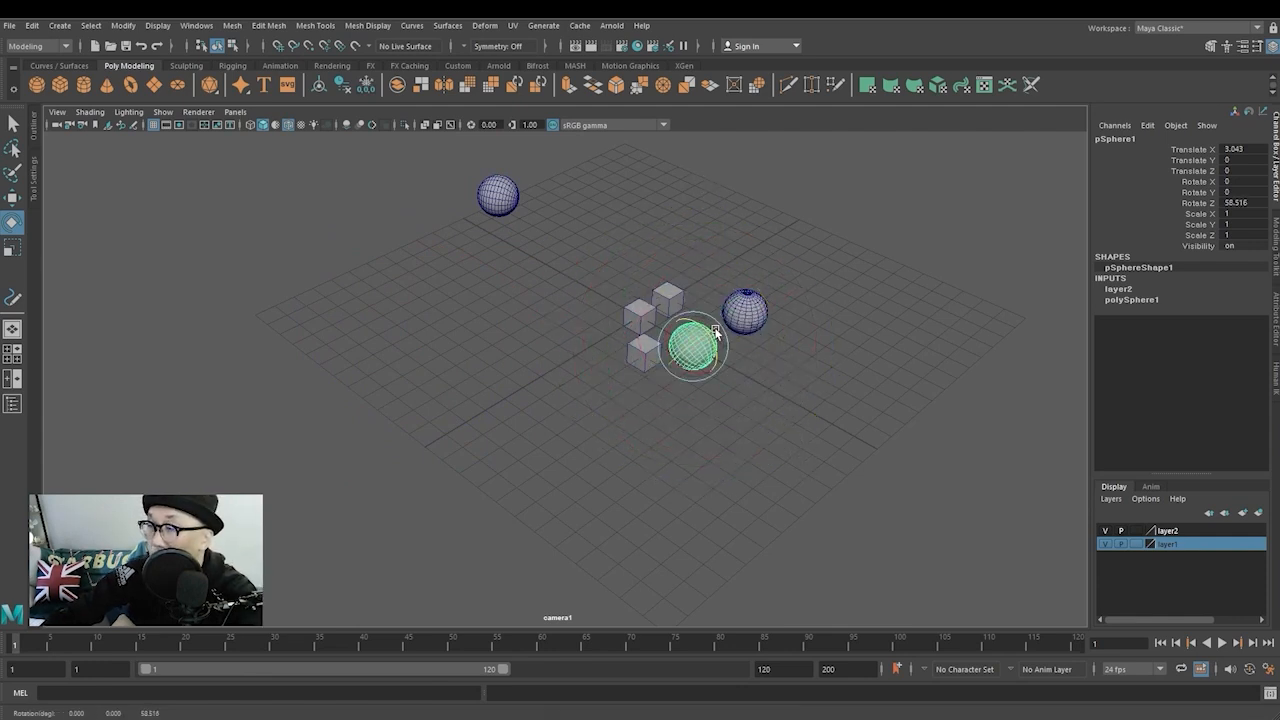
Enlarge and shrink the rotate manipulator on the middle sphere several times, finishing with it much larger than the sphere
key(equal)
key(equal)
key(equal)
key(equal)
key(equal)
key(minus)
key(minus)
key(minus)
key(minus)
key(minus)
scroll(740, 340, up, 4)
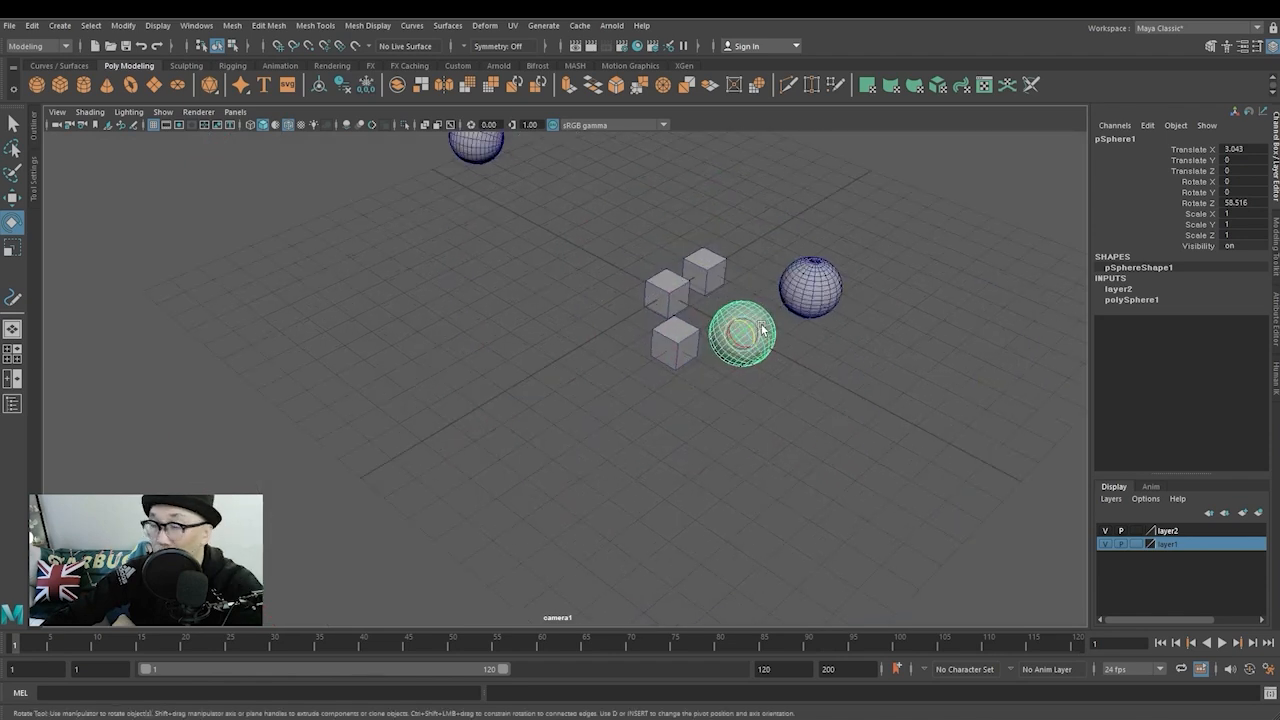
key(equal)
key(equal)
key(equal)
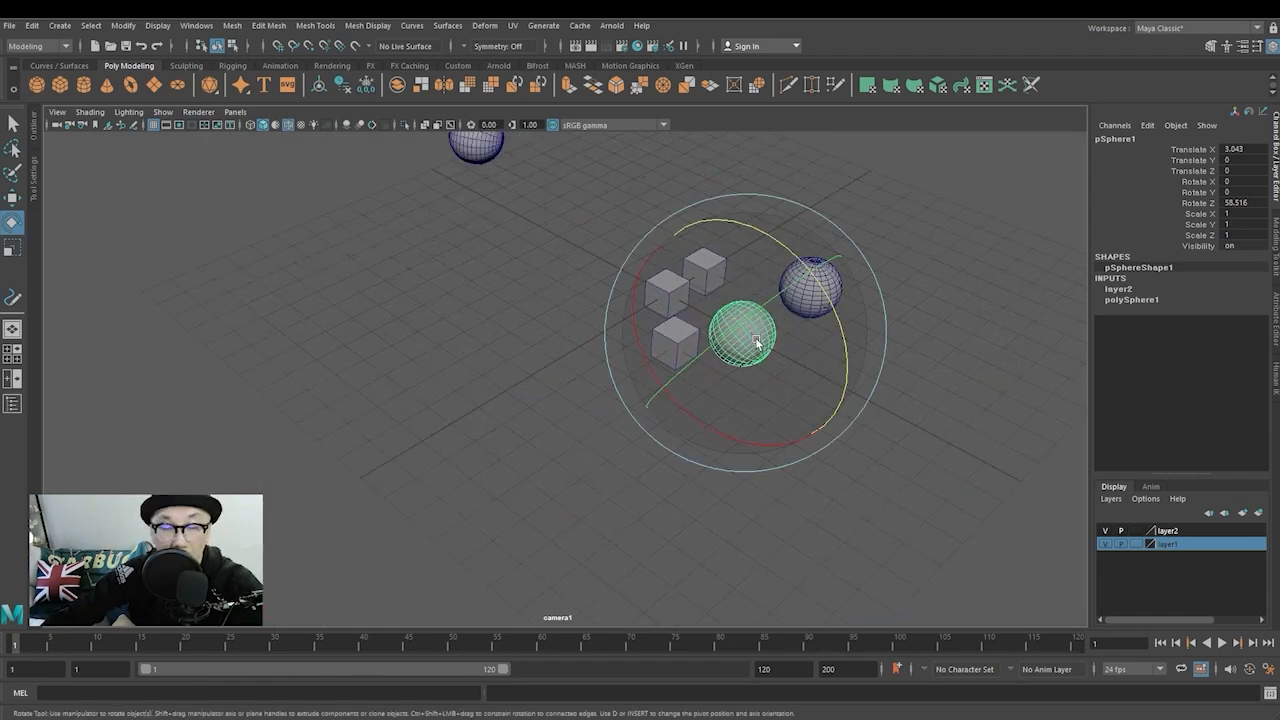
Move the middle sphere's pivot well away, past the cubes, and rotate the sphere around it to 52.472 in Rotate Z
key(d)
scroll(755, 337, down, 3)
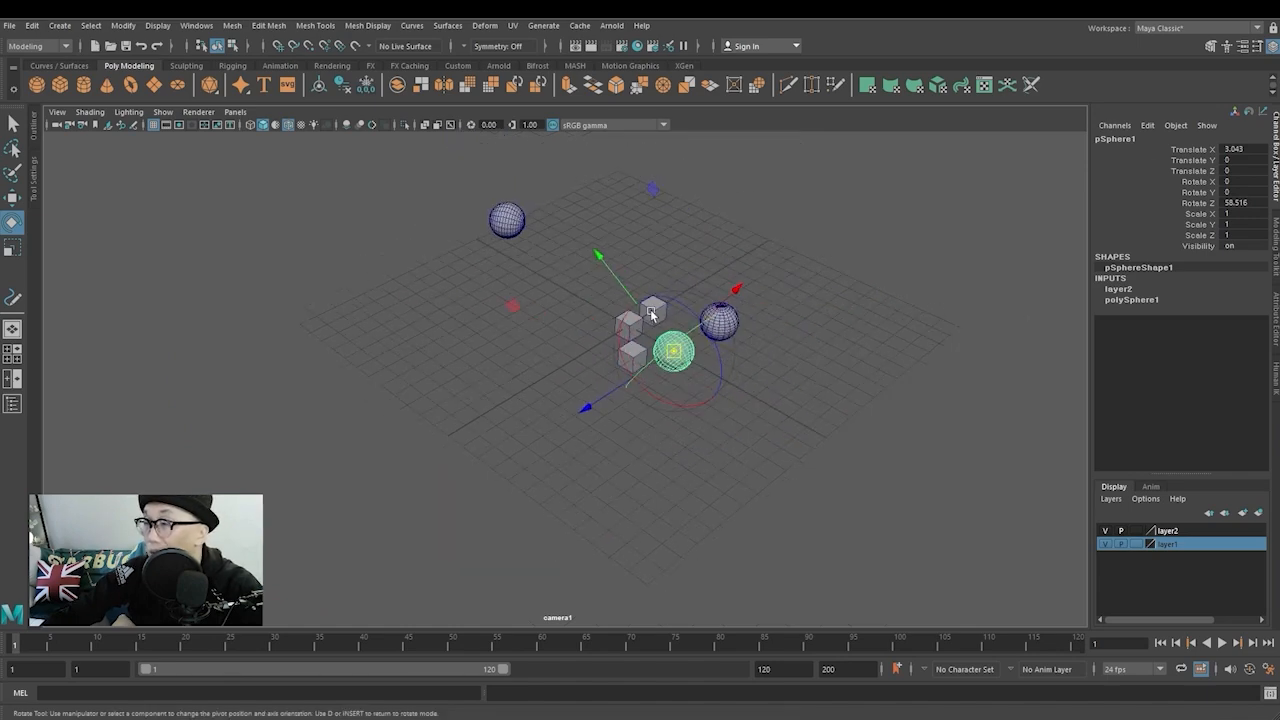
drag(650, 317, 565, 263)
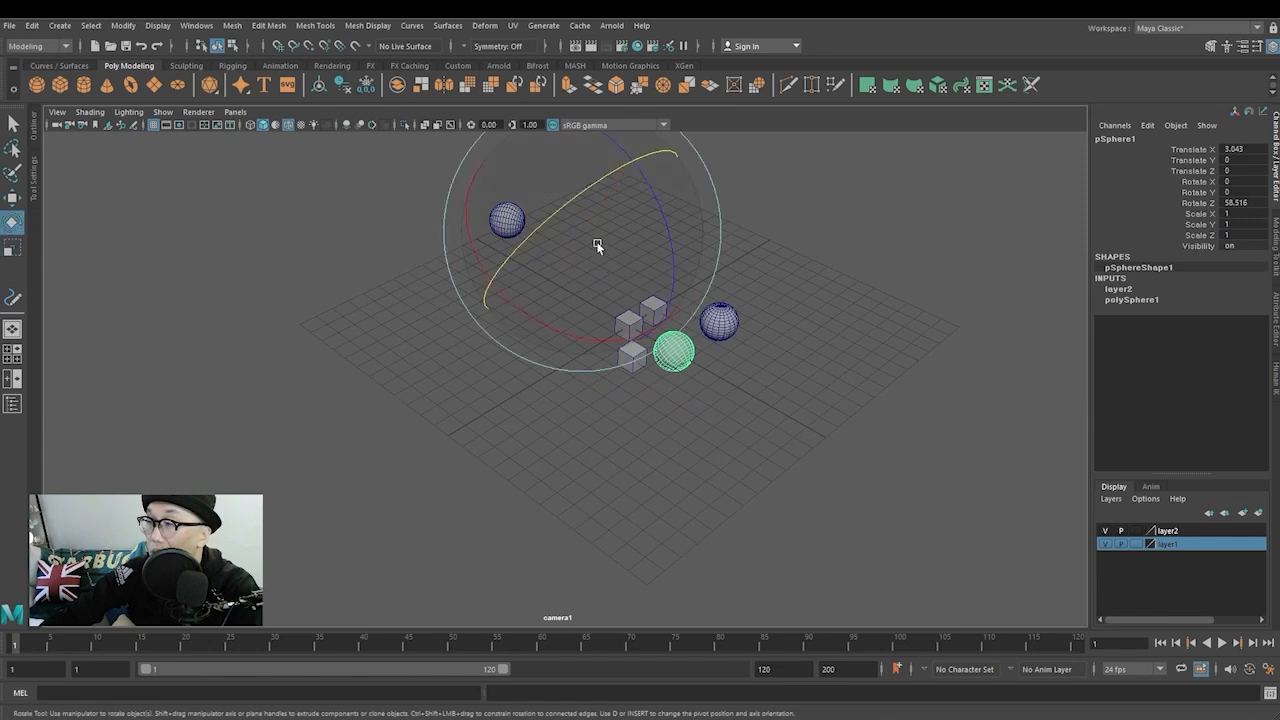
drag(658, 203, 638, 223)
Move the selected sphere along Z to Translate Z 10.566 and scale it uniformly to 1.115 around its offset pivot
key(w)
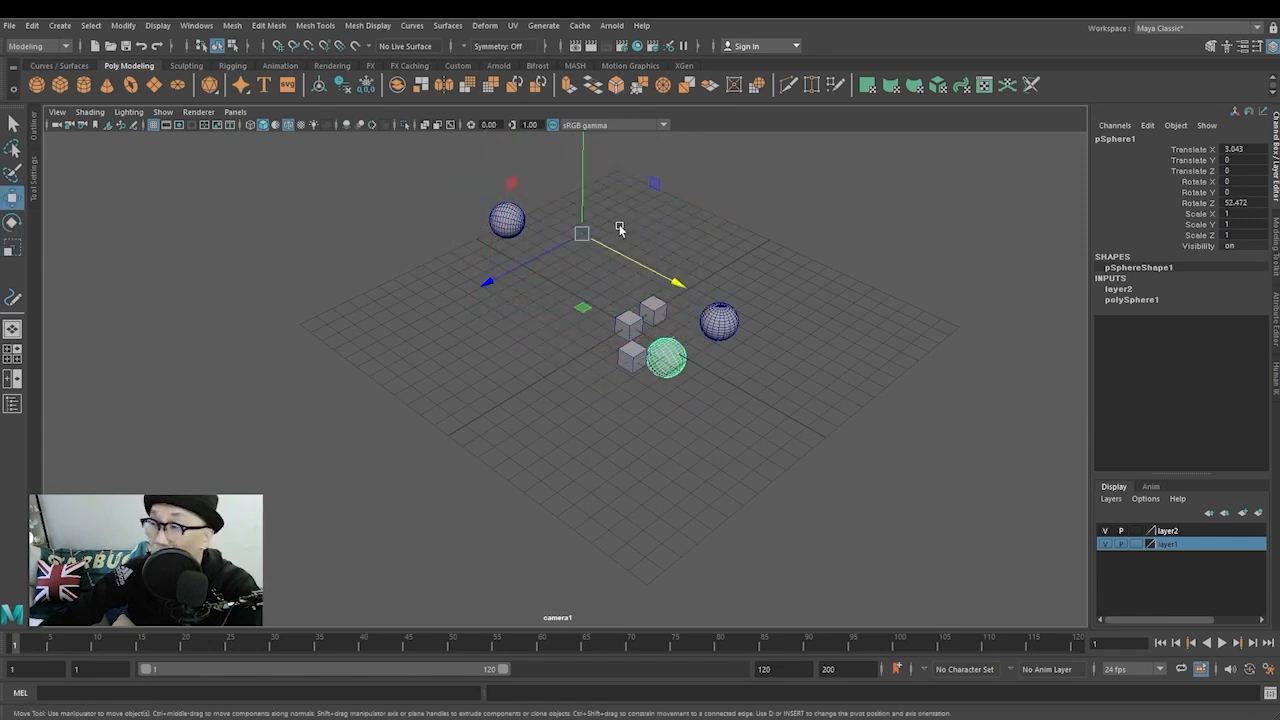
drag(505, 258, 455, 482)
key(r)
drag(417, 319, 443, 371)
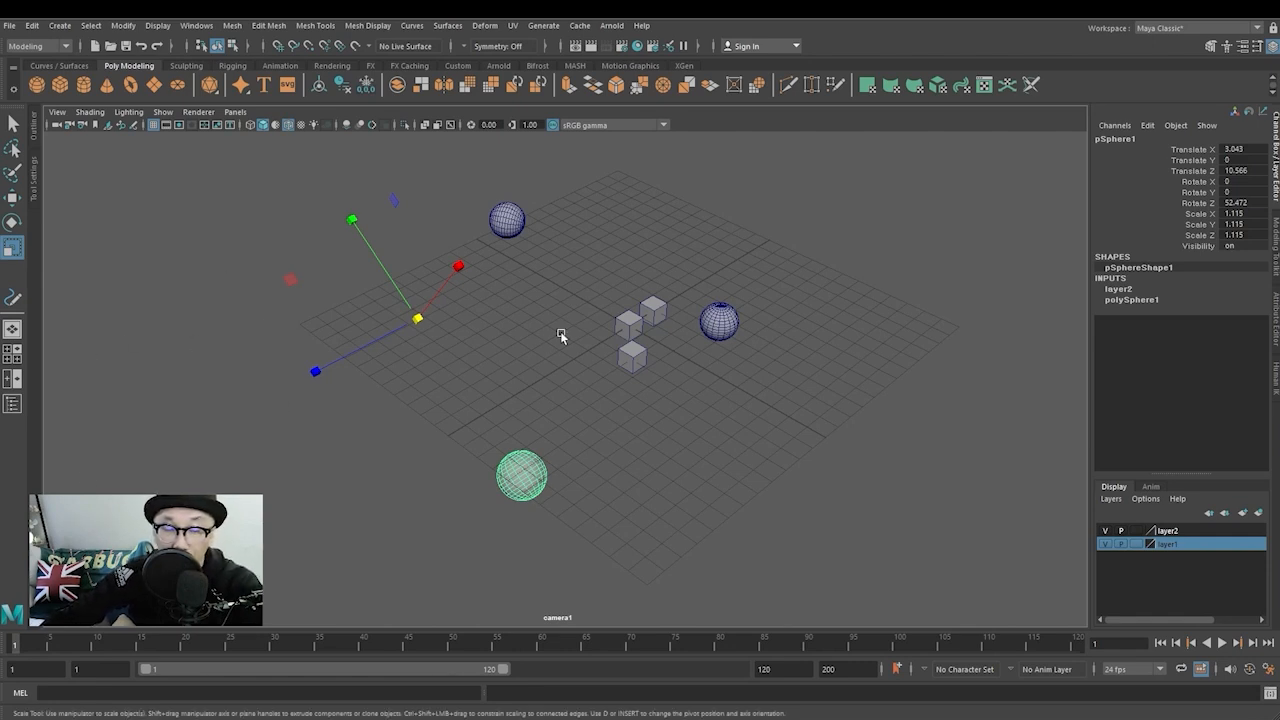
key(d)
key(d)
key(d)
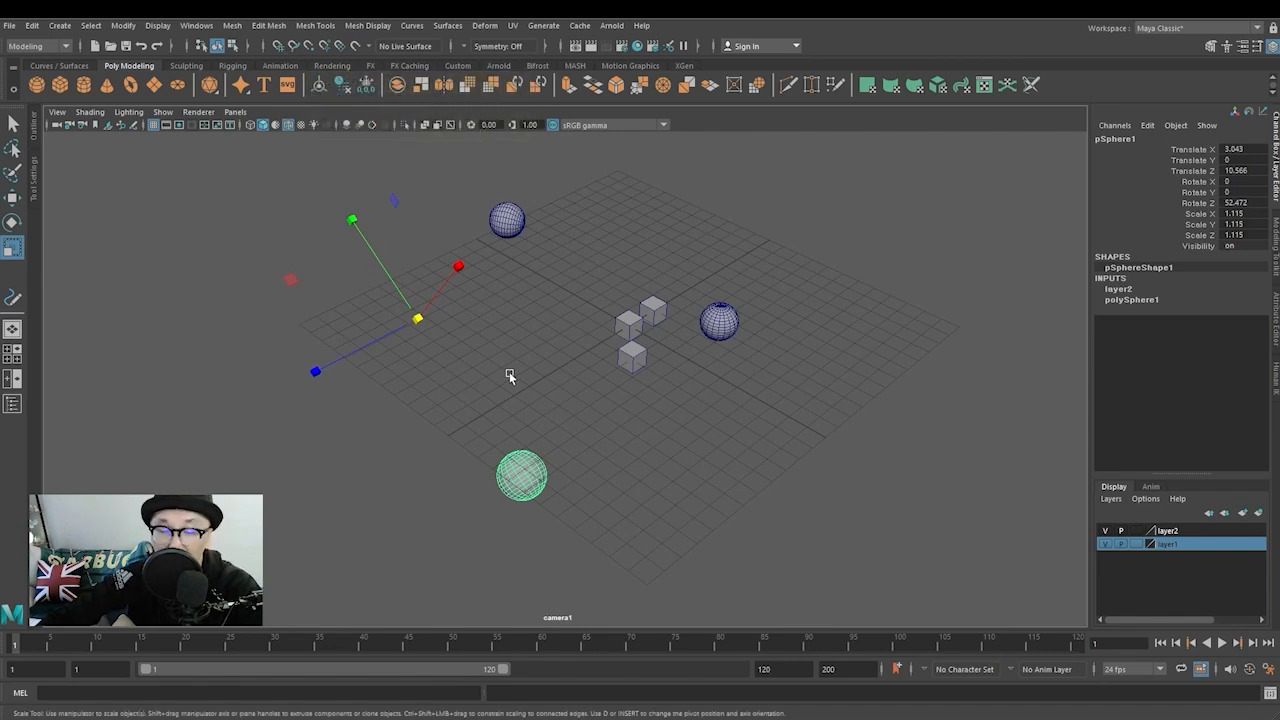
key(space)
drag(512, 390, 440, 334)
key(space)
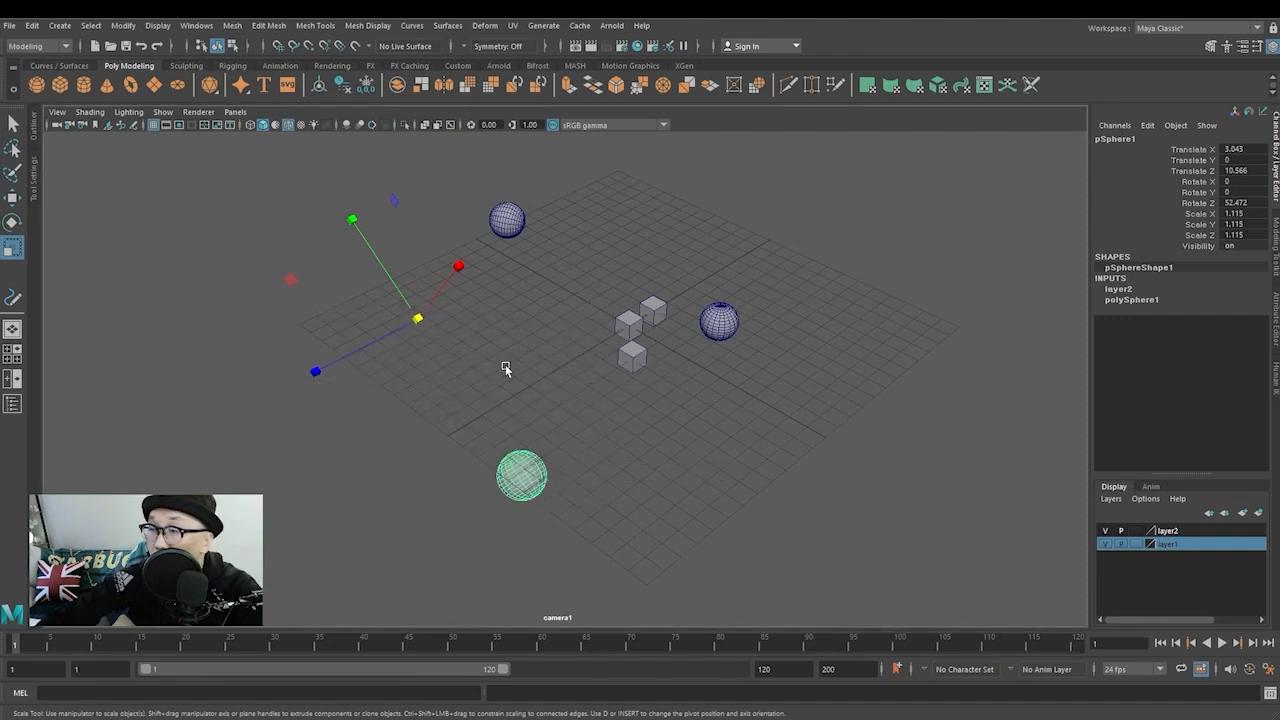
In the side view, select the cube at the positive Z end of the row and turn on grid snapping
key(space)
drag(514, 365, 559, 376)
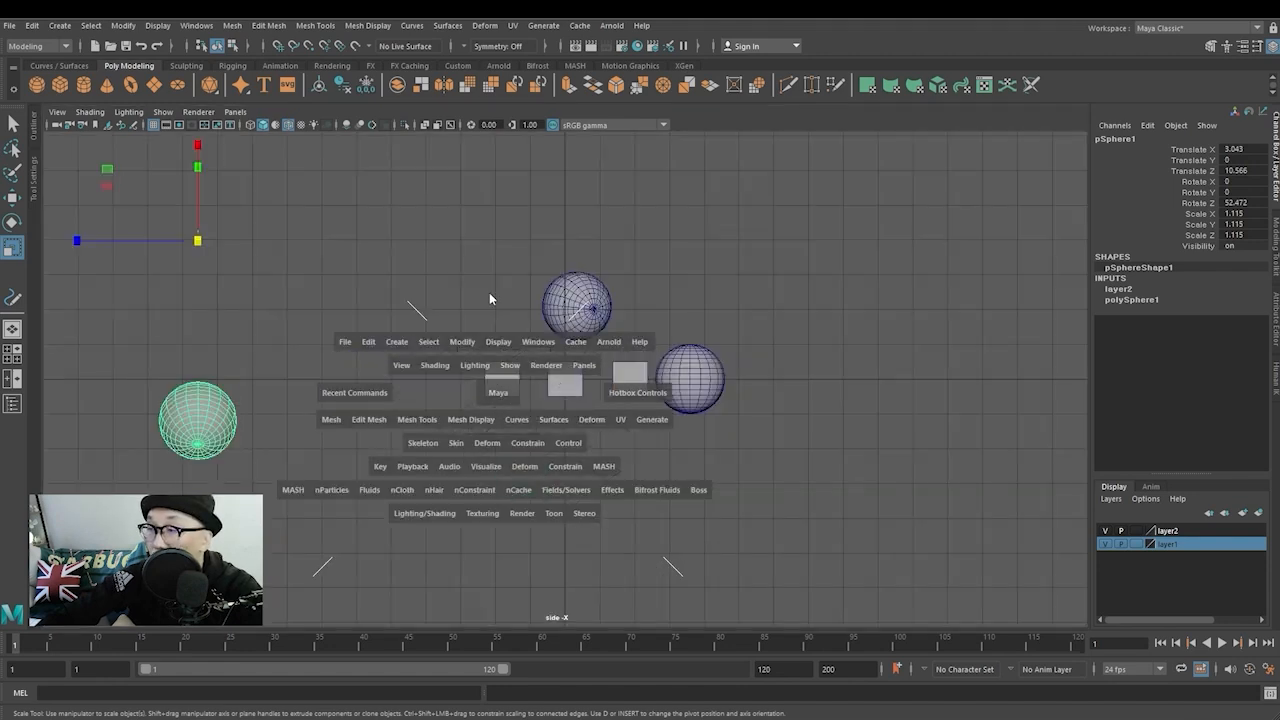
click(457, 332)
click(566, 318)
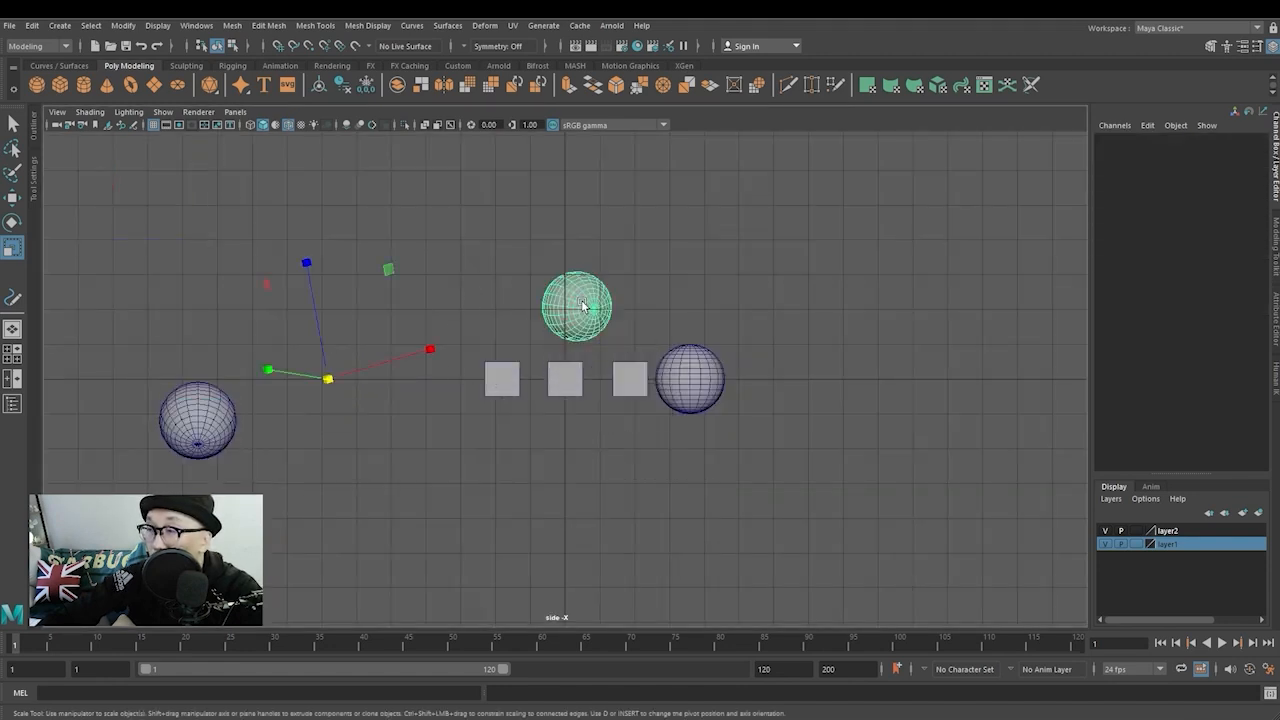
click(505, 389)
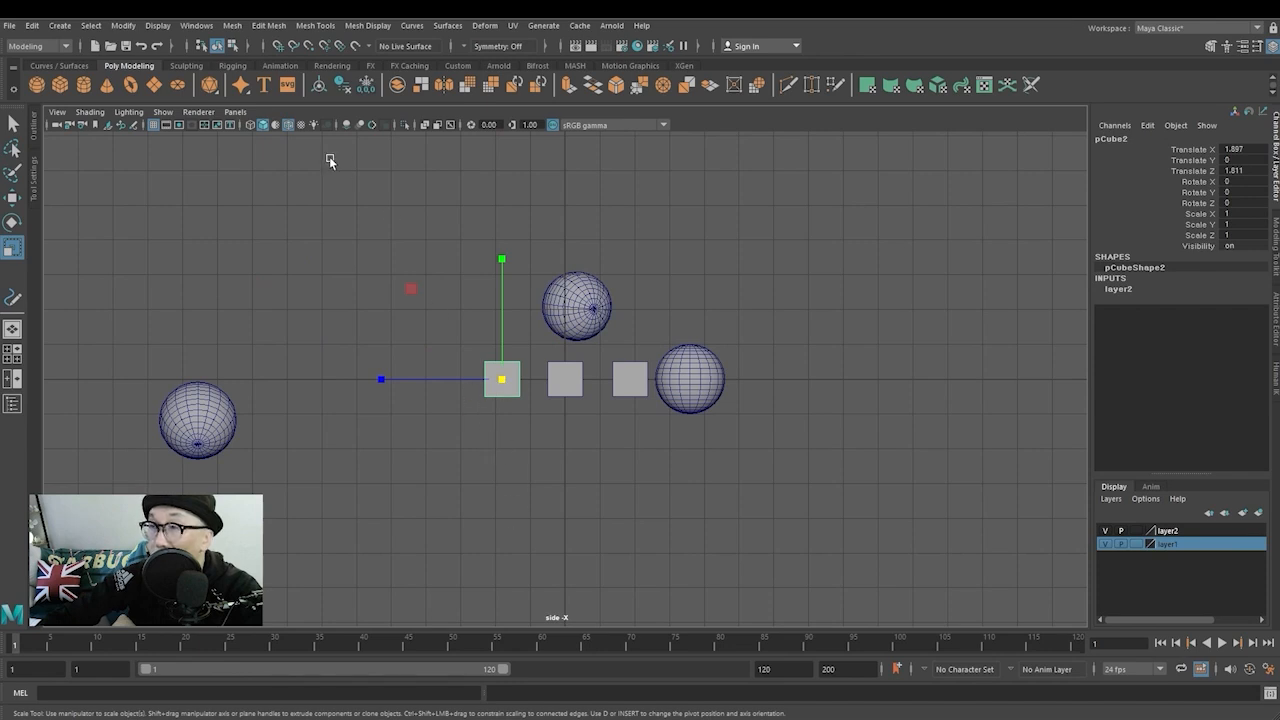
click(278, 46)
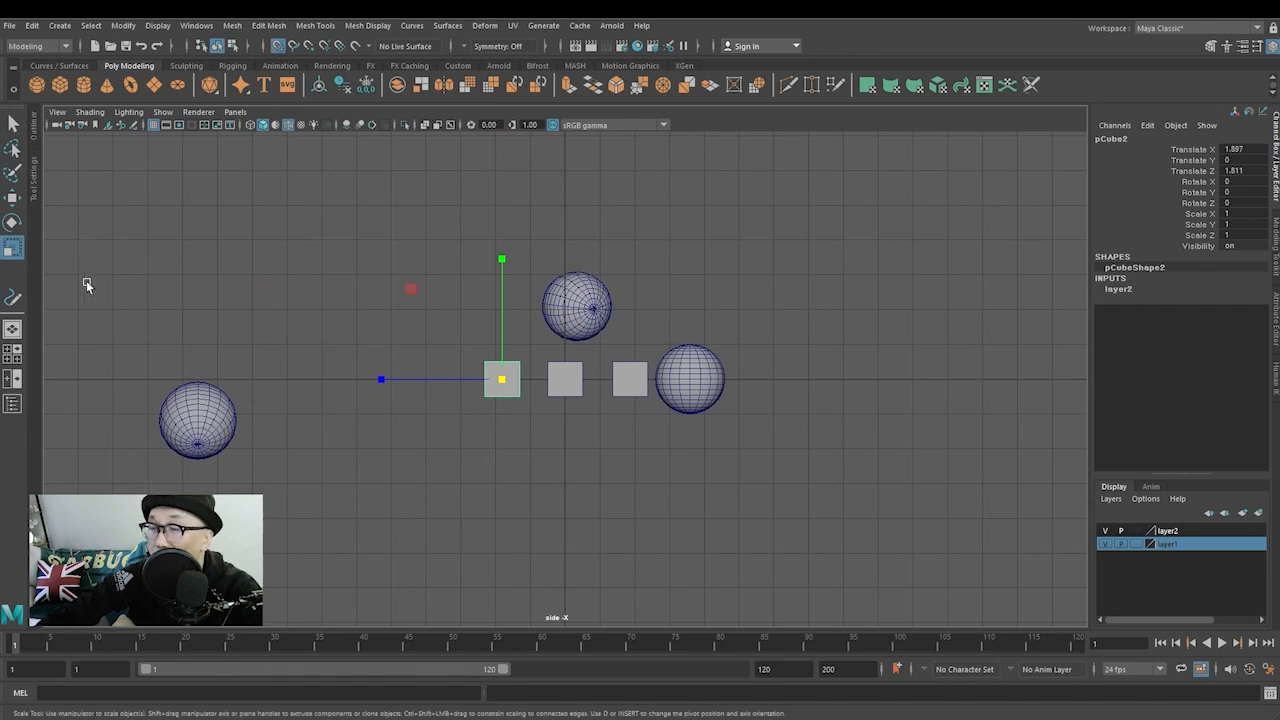
Snap the cube to Translate Z 2 and its pivot to a grid intersection about four units higher and four units further along Z
key(e)
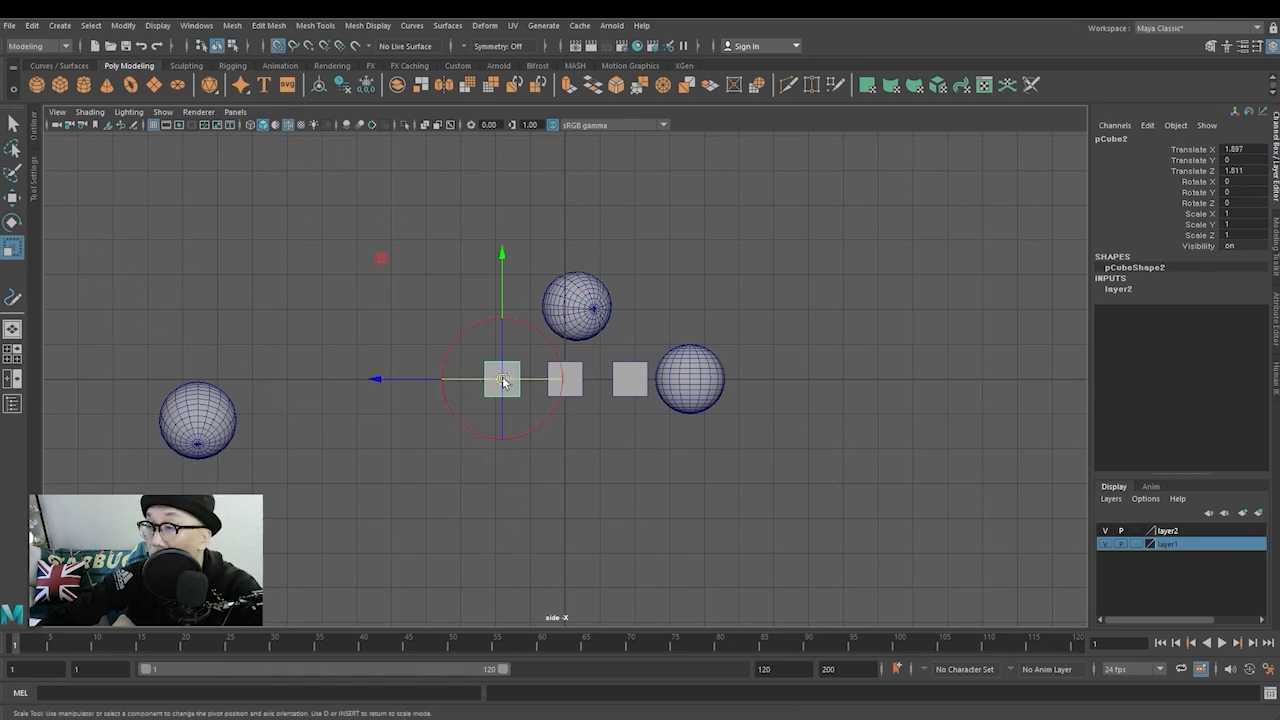
drag(468, 336, 526, 360)
click(17, 200)
drag(503, 372, 344, 244)
key(d)
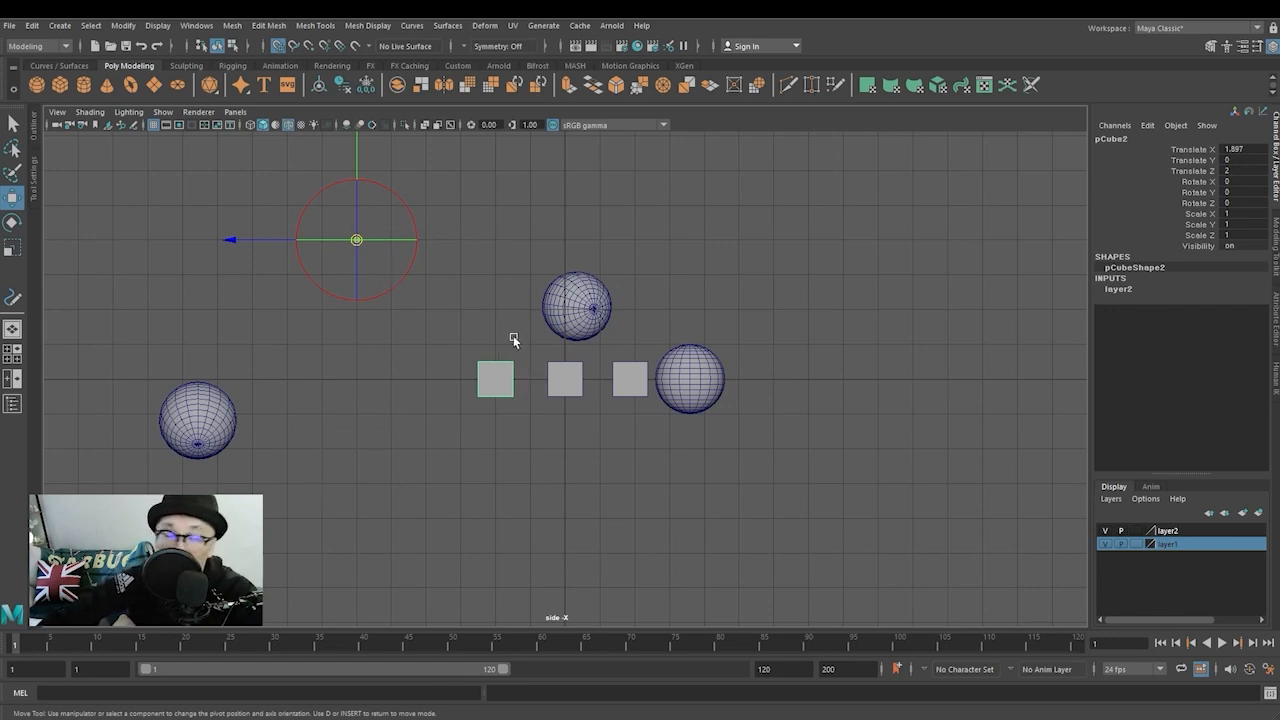
key(d)
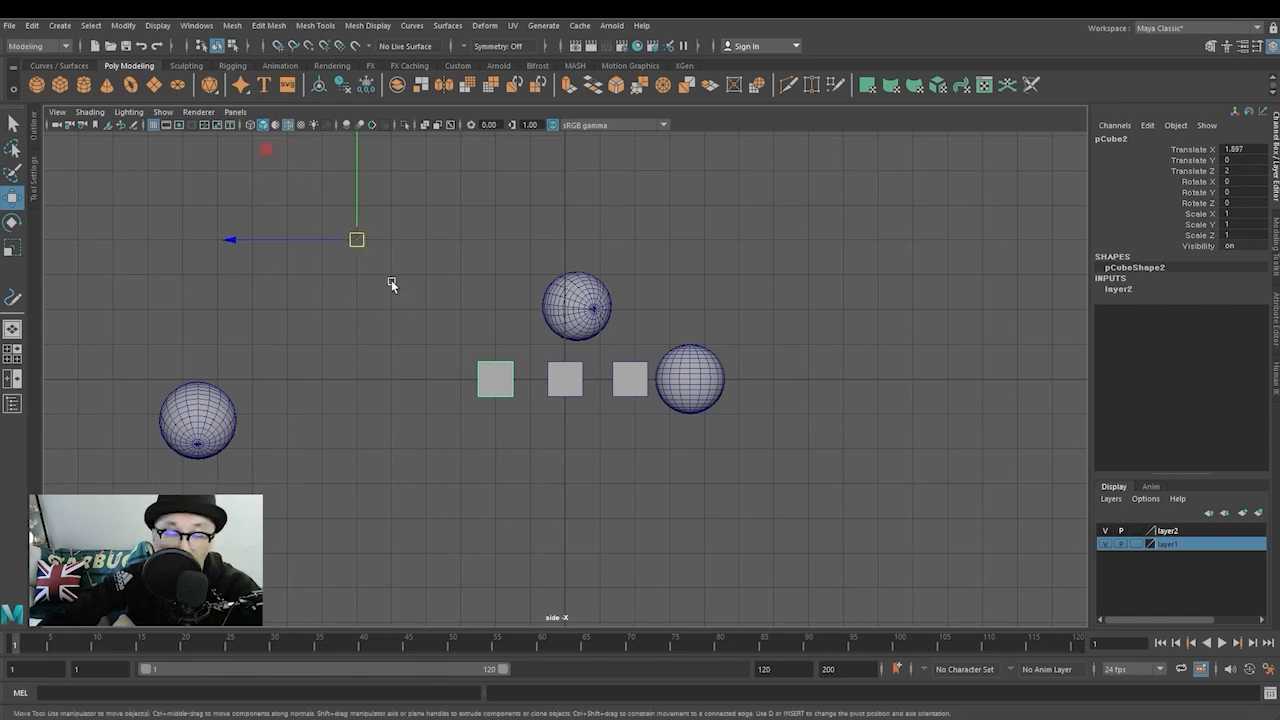
Return to the perspective view and rotate the cube around its offset pivot to 93.526 in Rotate Z
key(space)
drag(392, 281, 463, 280)
key(space)
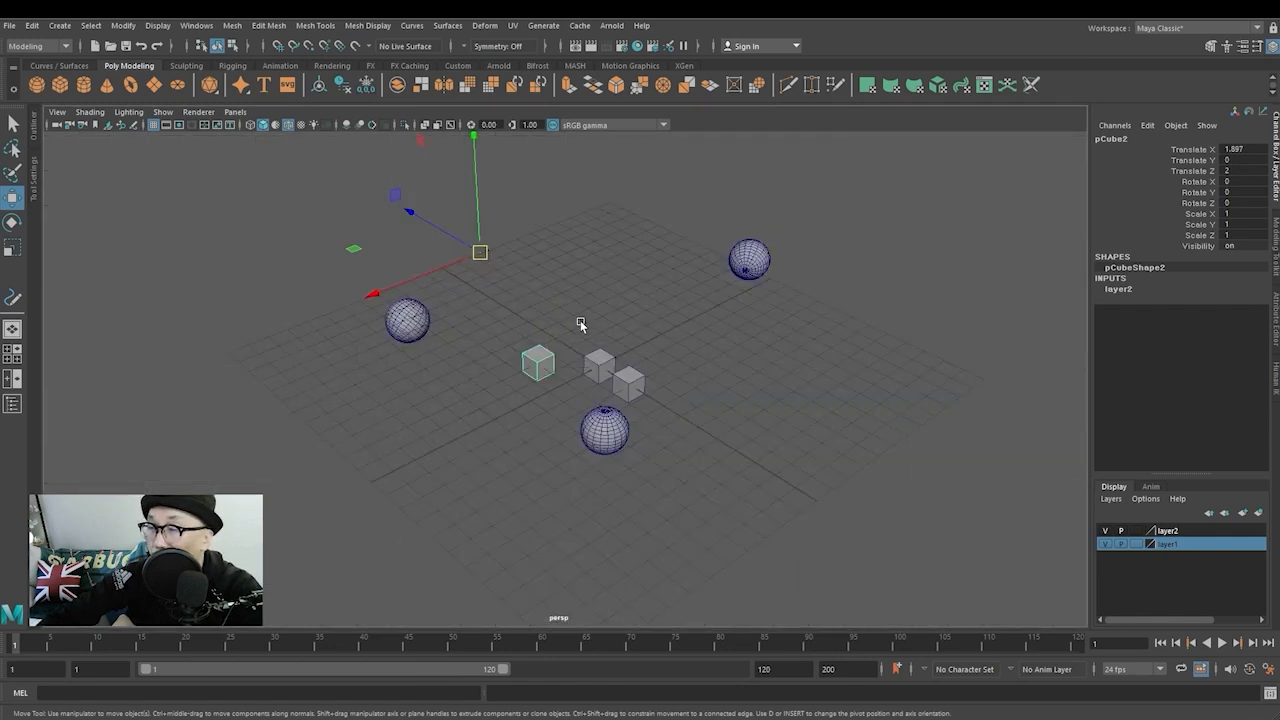
key(e)
drag(404, 228, 545, 143)
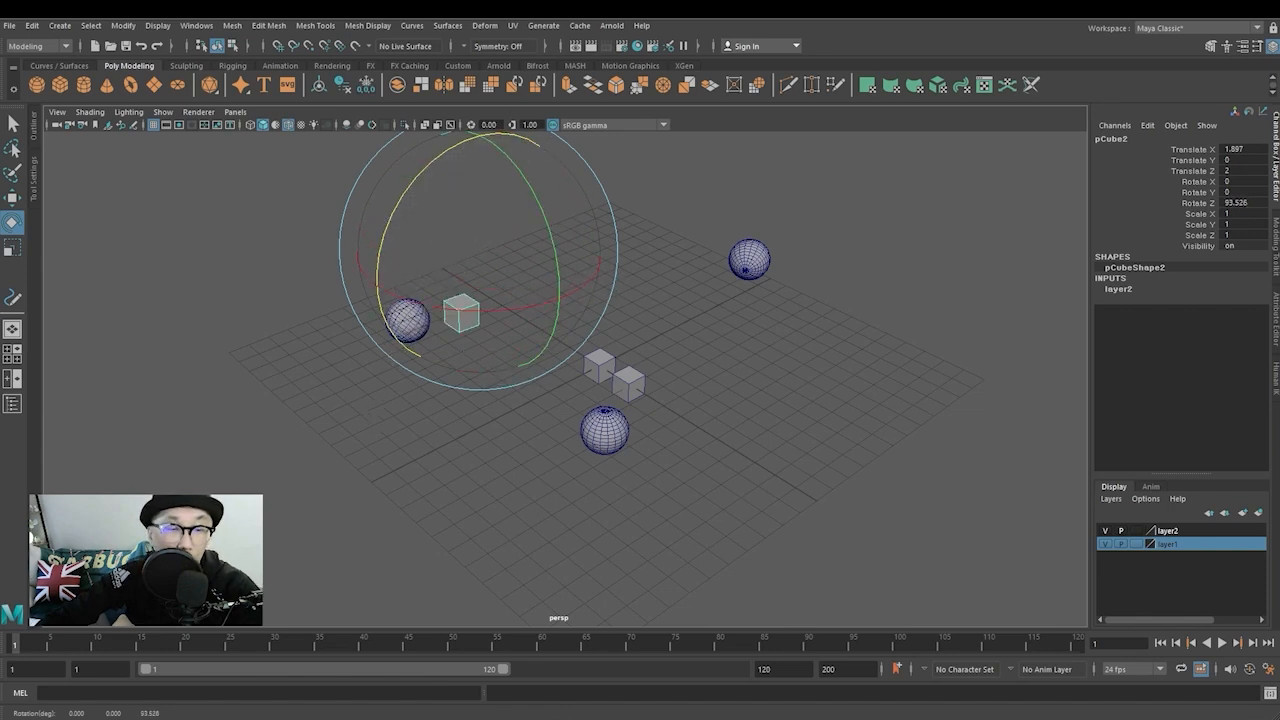
click(652, 190)
alt+drag(477, 404, 481, 366)
click(475, 326)
alt+drag(499, 410, 487, 403)
key(d)
key(space)
alt+drag(634, 387, 578, 360)
key(d)
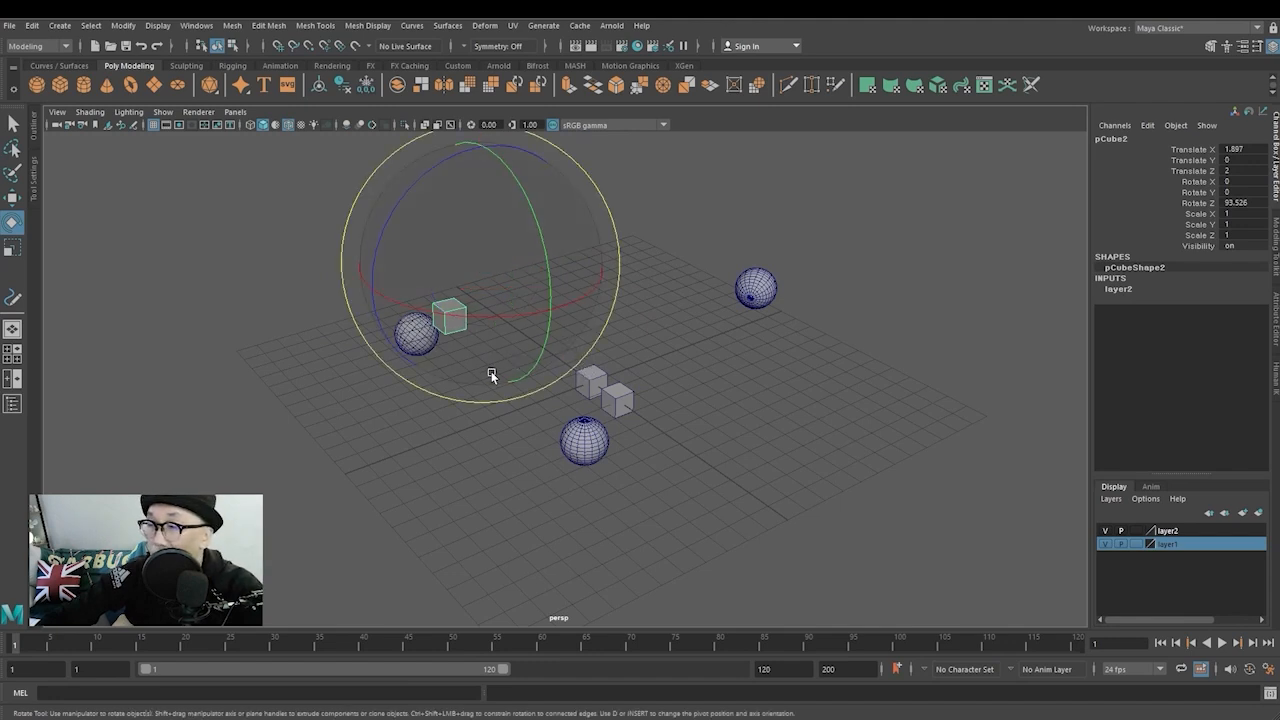
Open the Duplicate Special options for the rotated cube and place the dialog clear of the selected cube
key(w)
alt+middle_drag(461, 428, 556, 478)
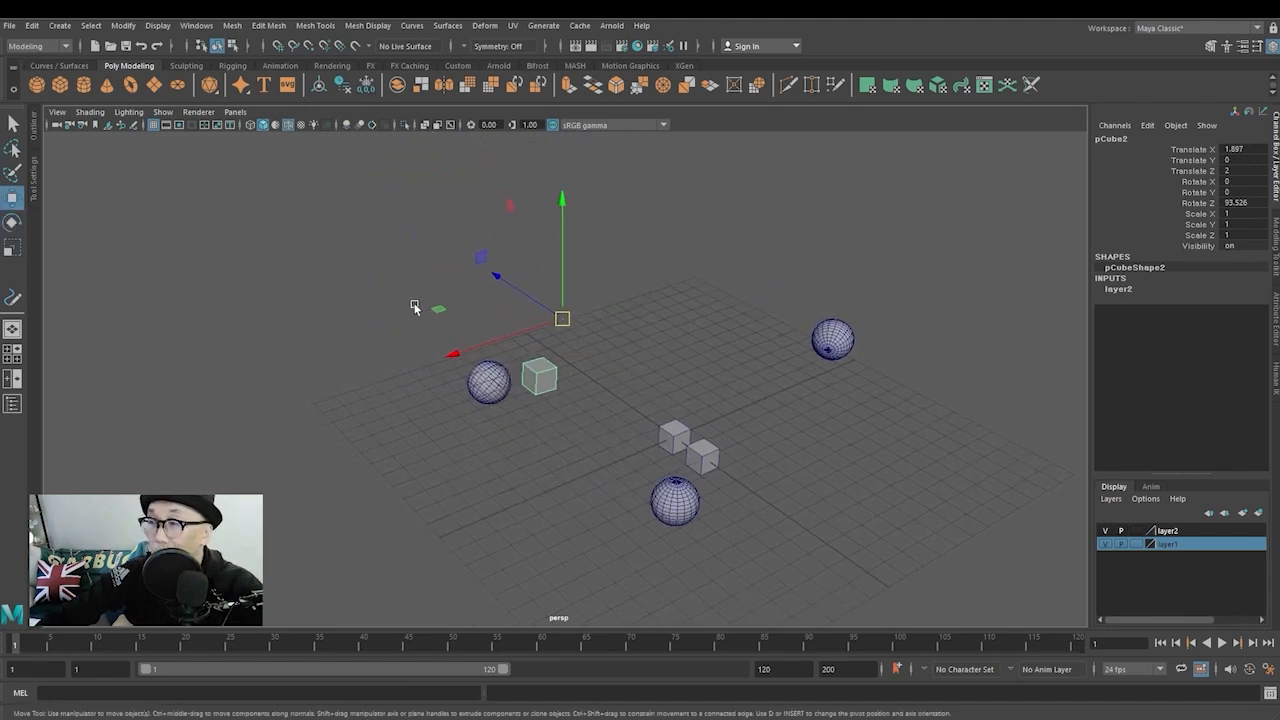
click(58, 27)
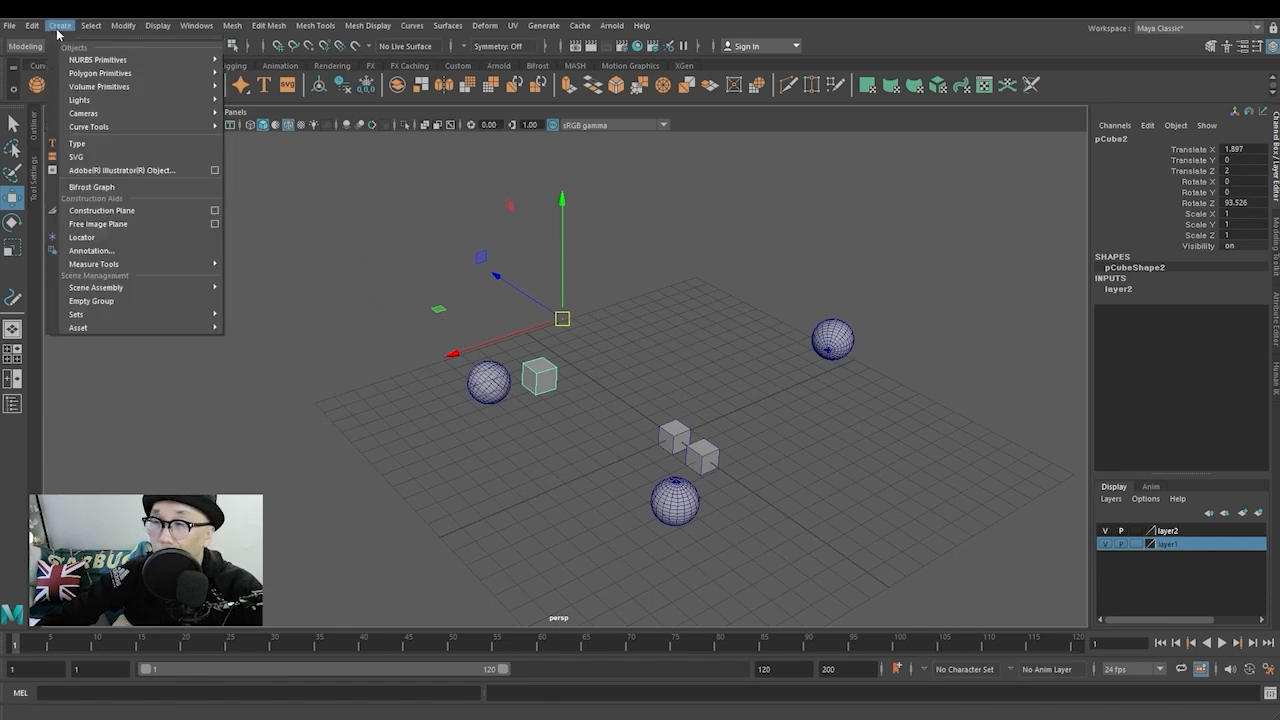
click(58, 28)
click(88, 27)
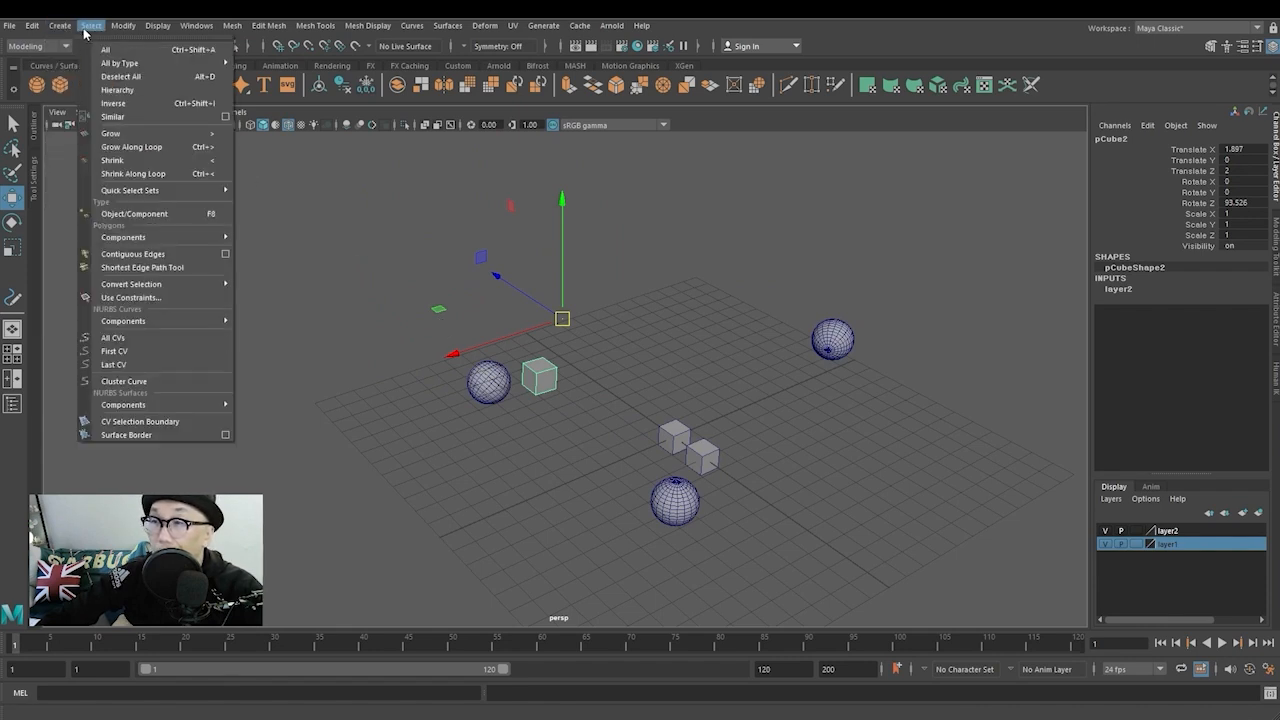
mouse_move(130, 32)
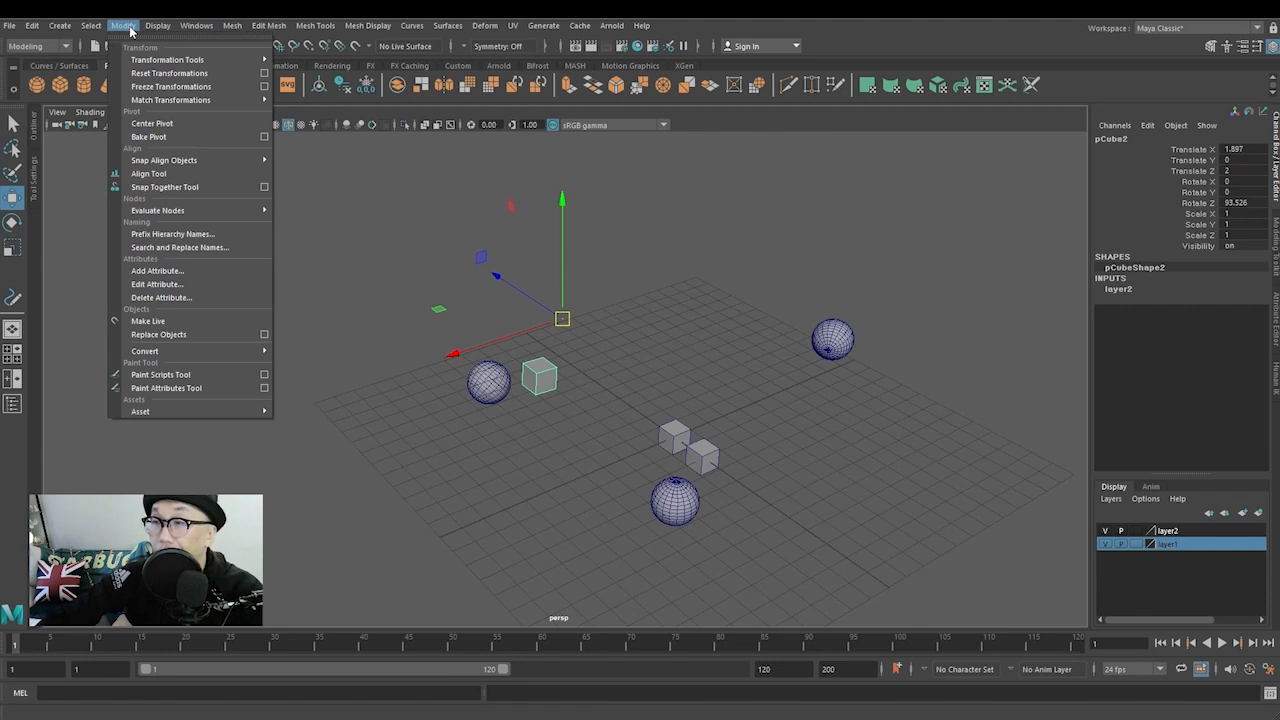
mouse_move(36, 34)
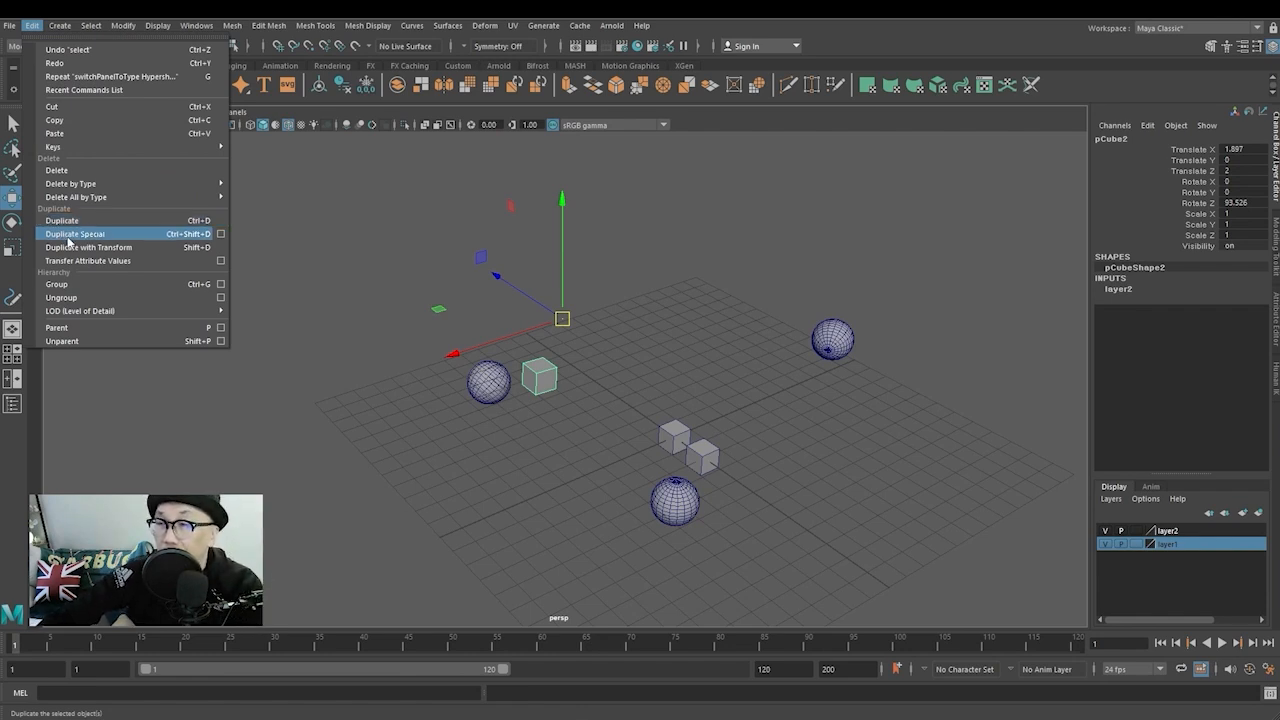
click(220, 234)
drag(312, 172, 822, 177)
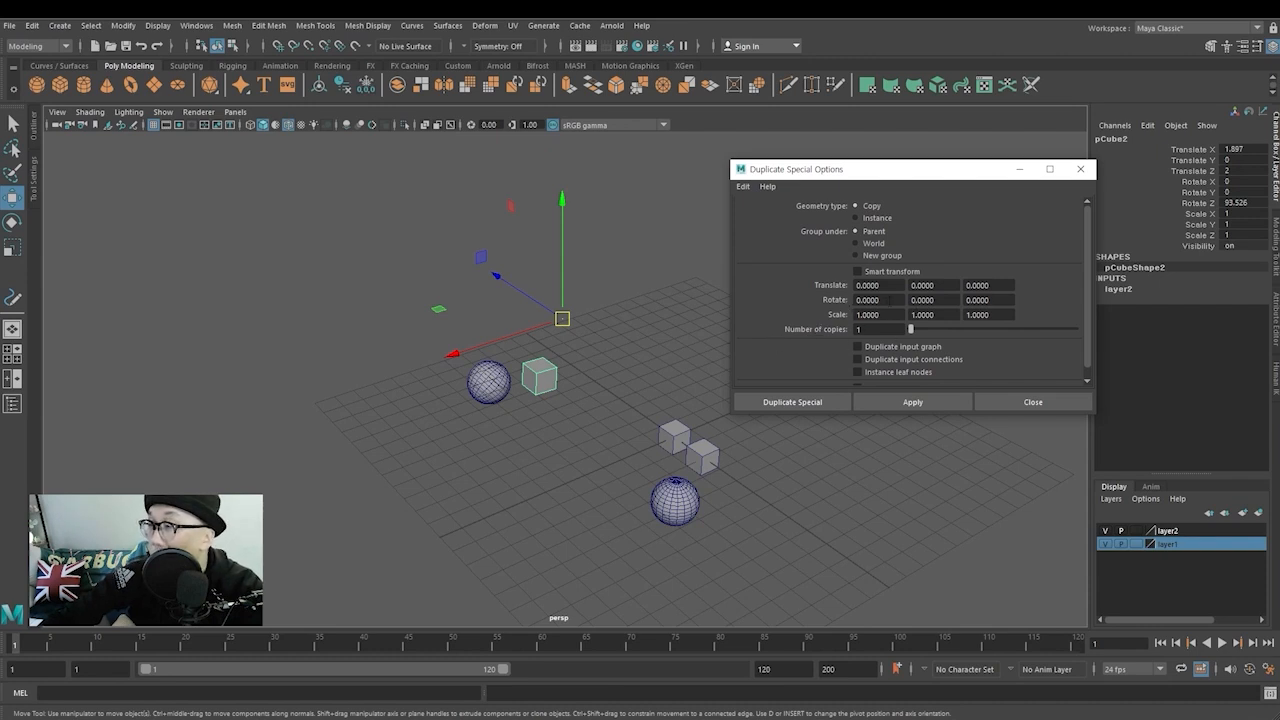
Duplicate the cube with a Y rotation of 20 and 5 copies, keeping the options dialog open
drag(887, 300, 796, 309)
key(Tab)
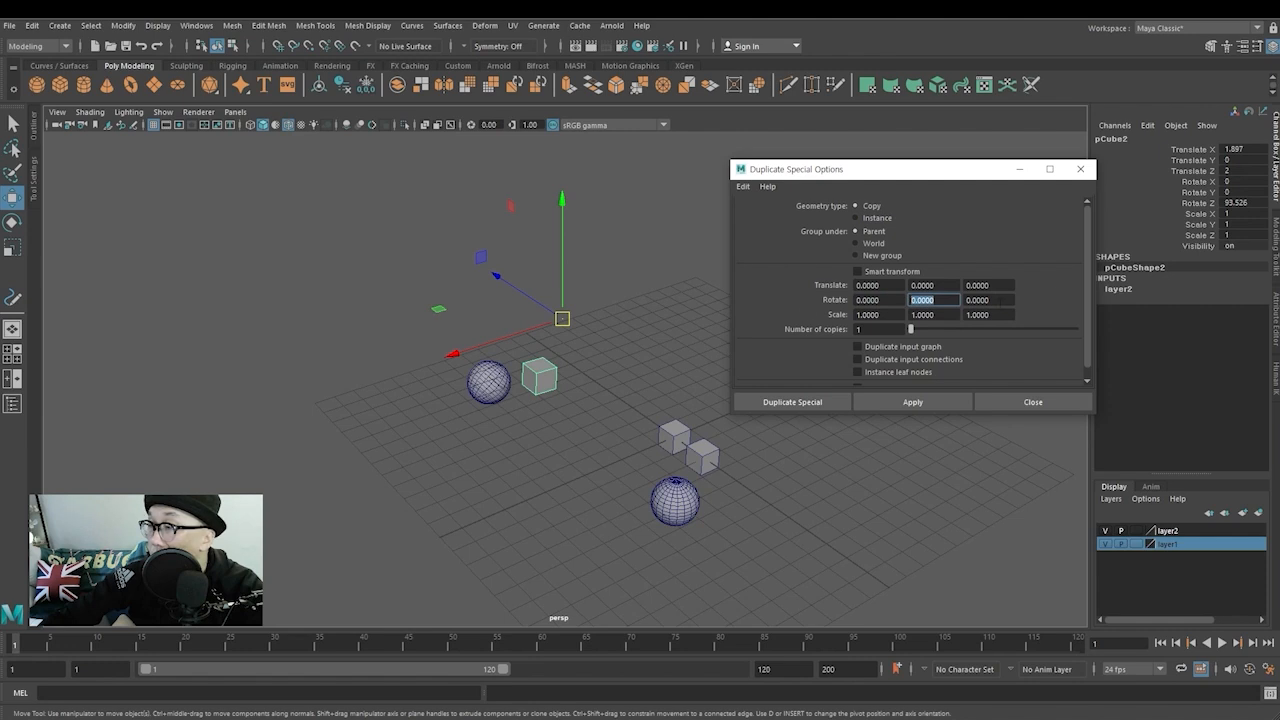
key(Tab)
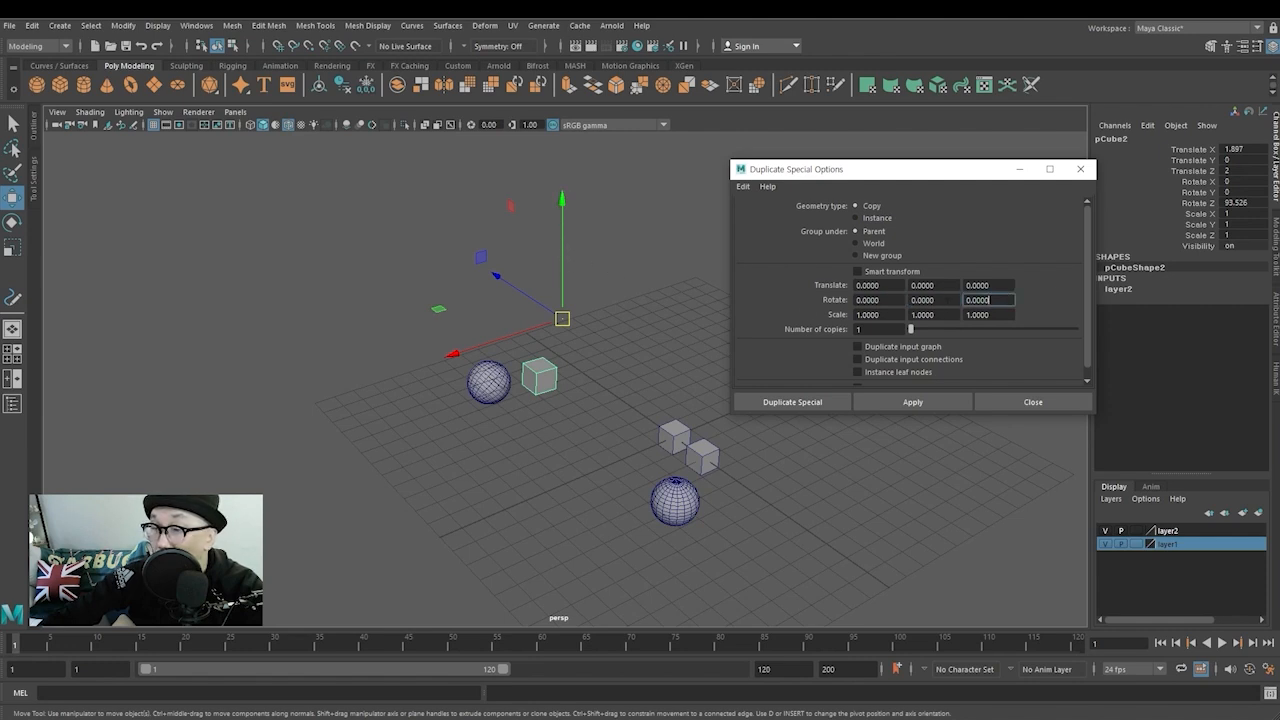
key(shift+Tab)
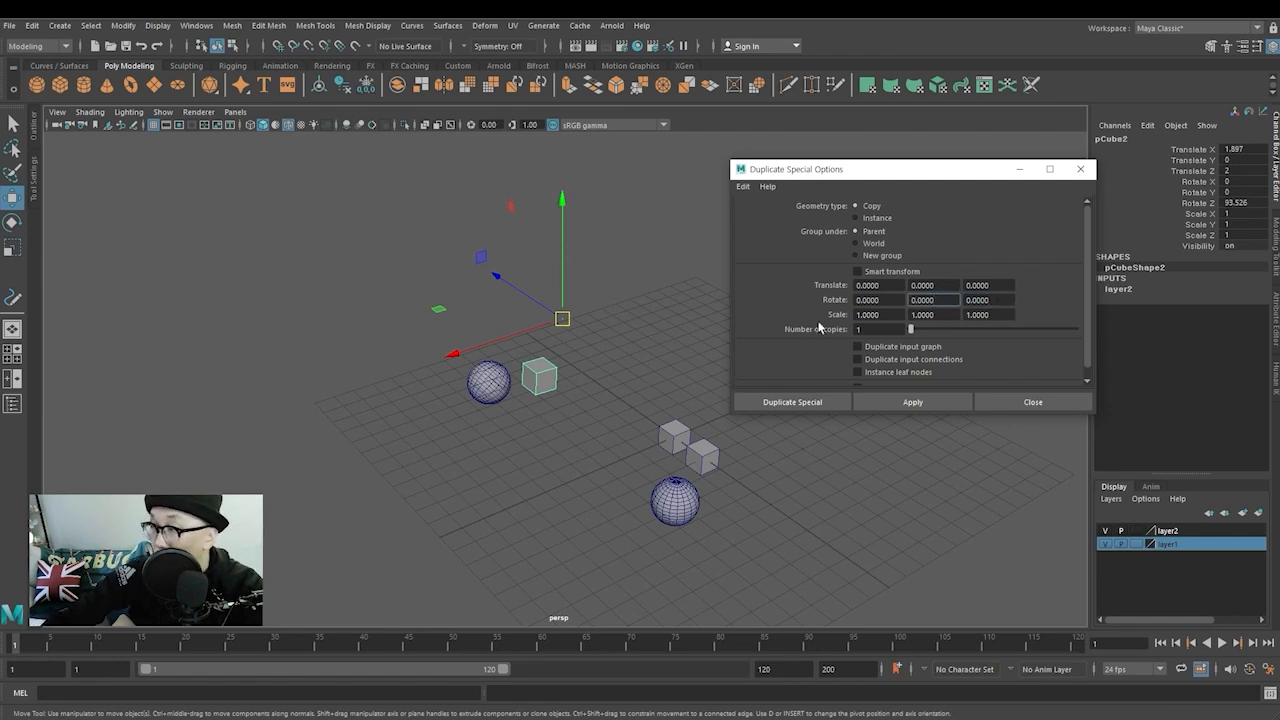
double_click(932, 300)
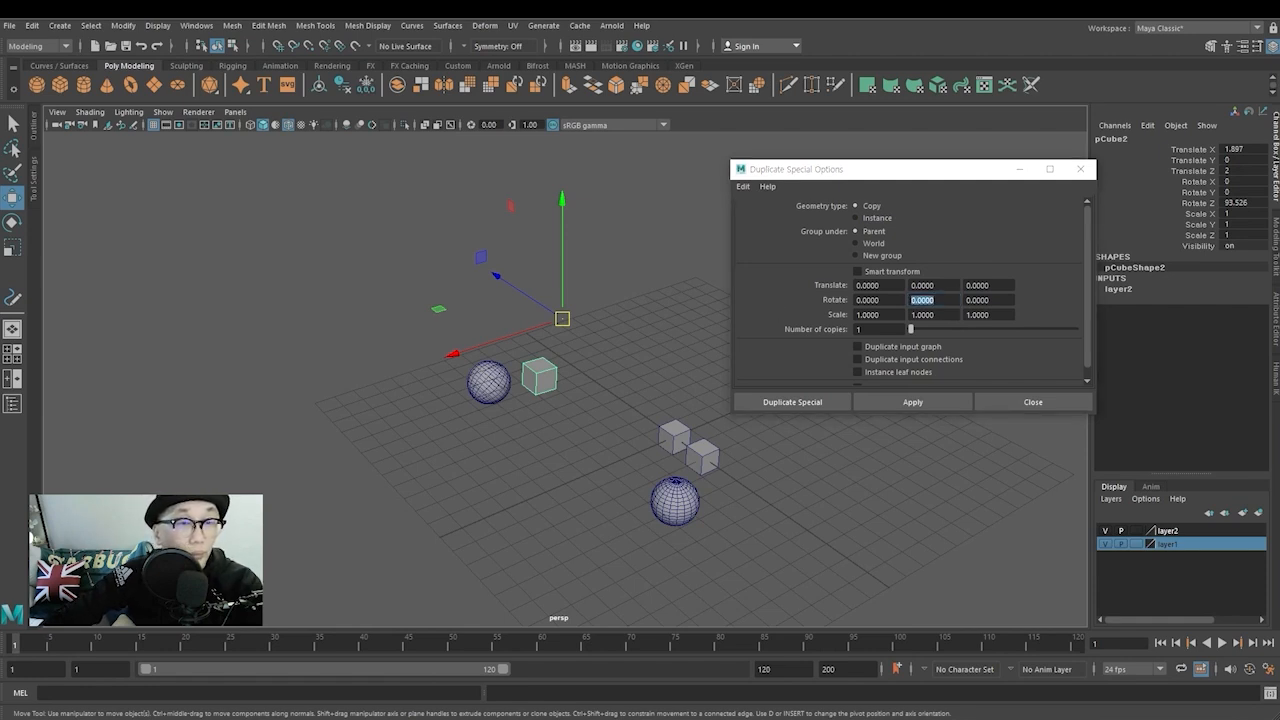
click(942, 303)
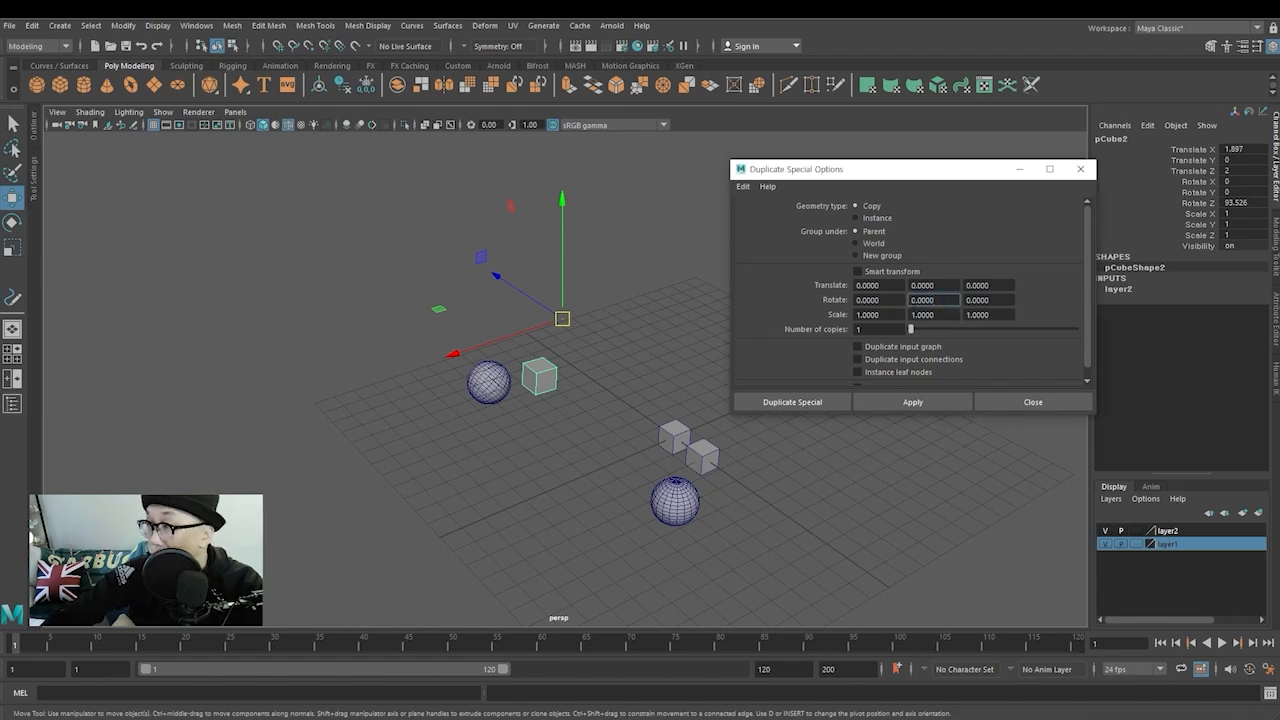
drag(938, 302, 893, 302)
text(20)
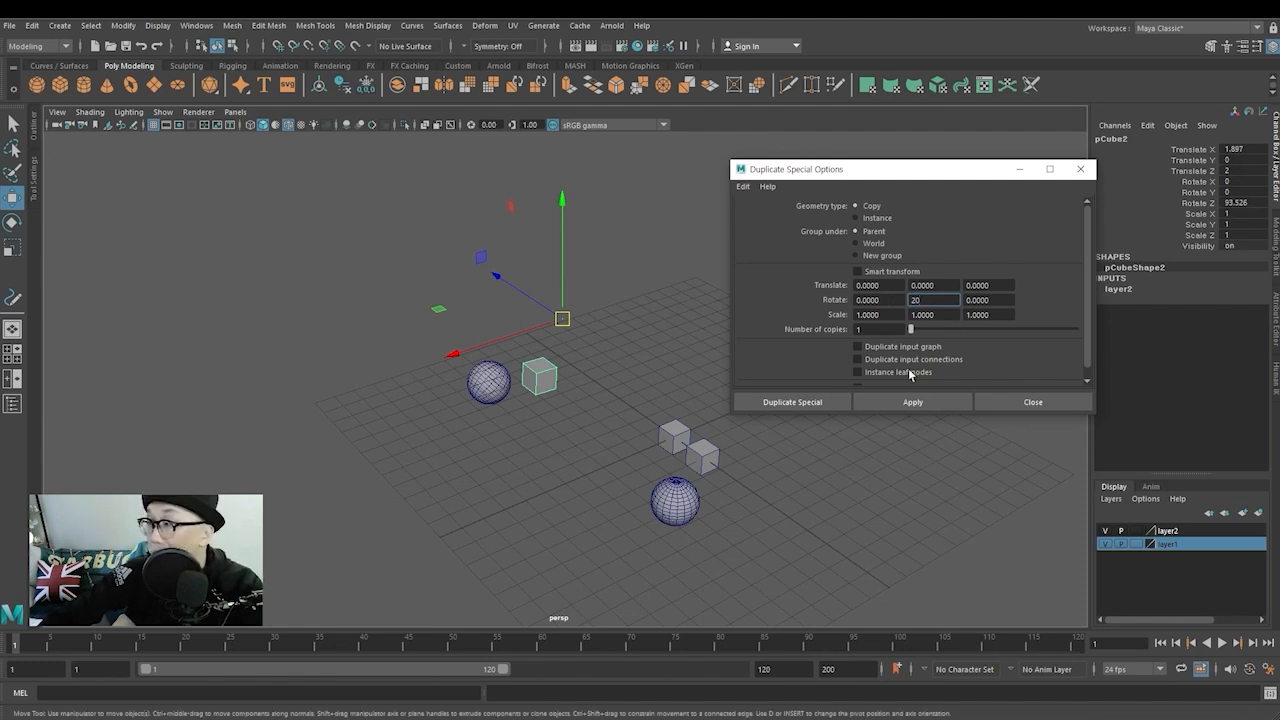
click(860, 331)
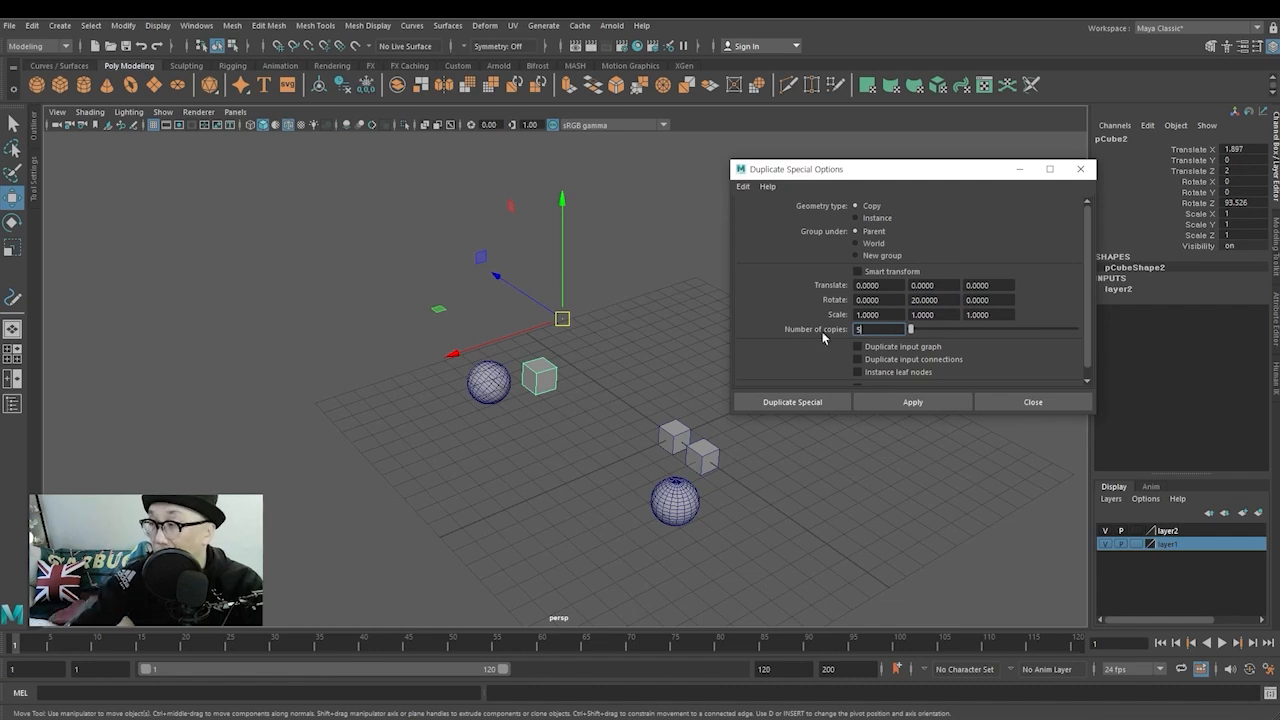
click(896, 405)
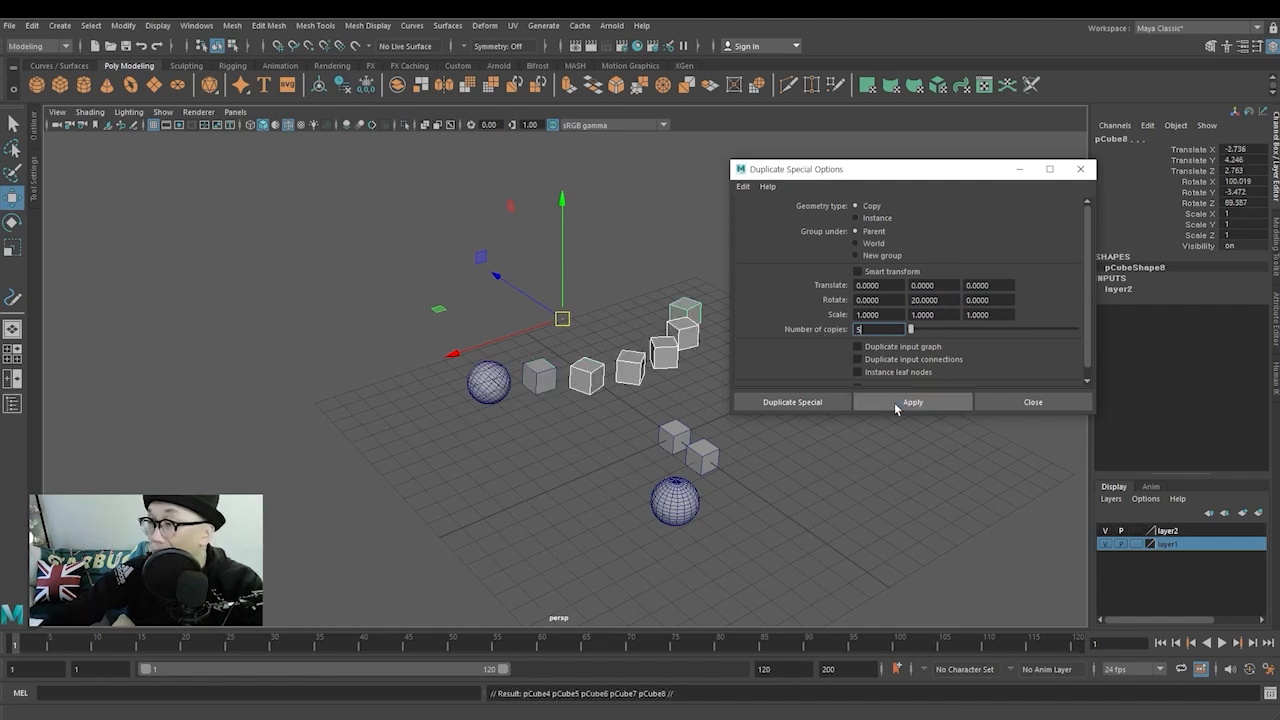
Raise the number of copies to 27 and apply Duplicate Special to the selected cubes to complete the ring
alt+drag(608, 403, 654, 397)
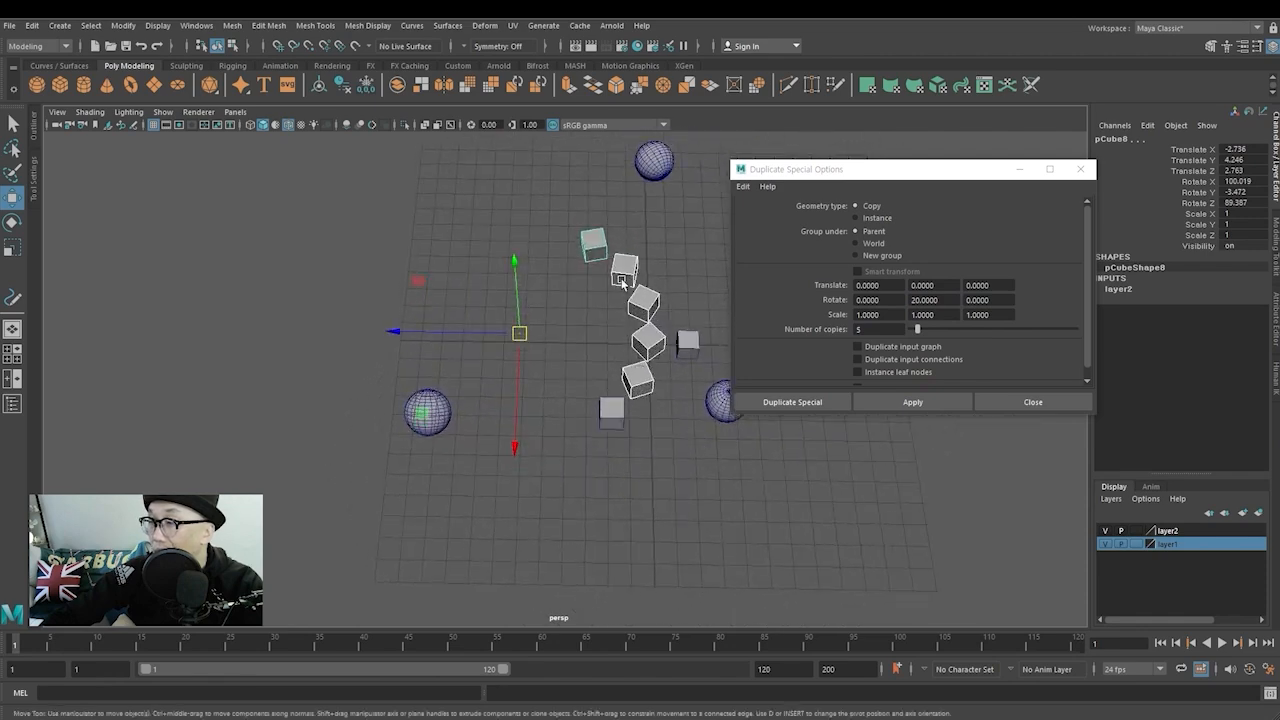
drag(917, 330, 950, 330)
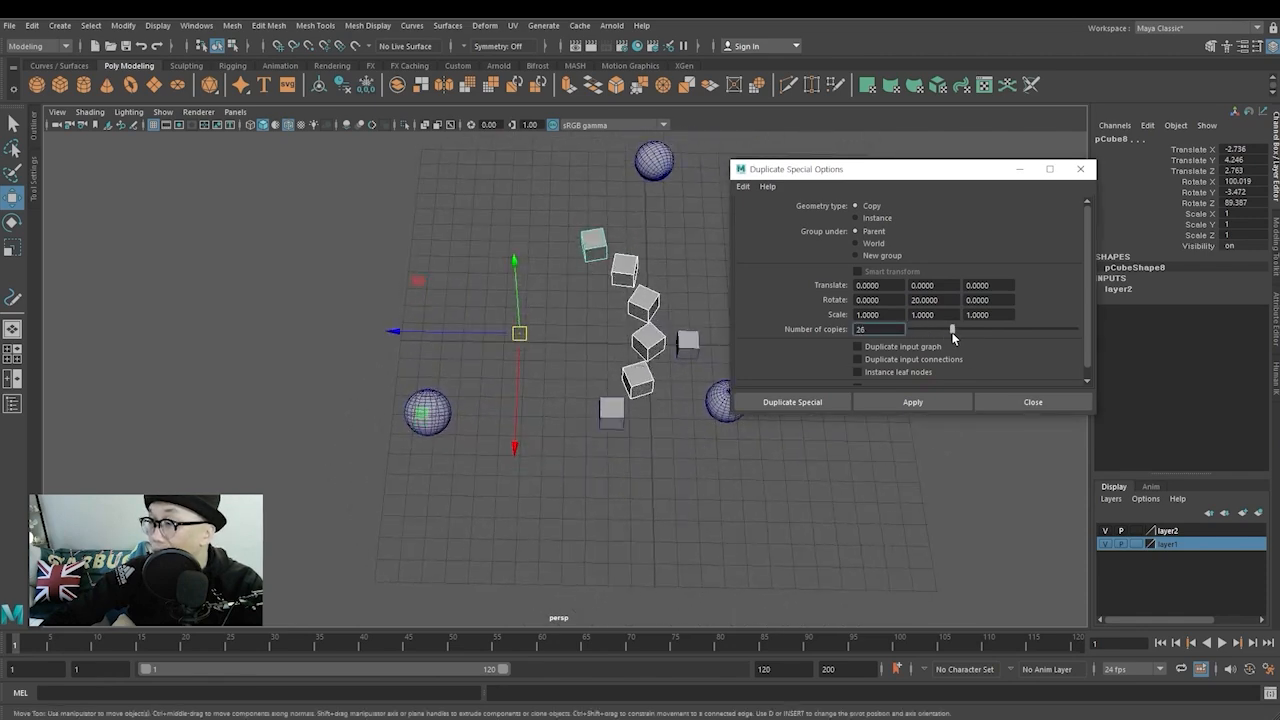
click(928, 404)
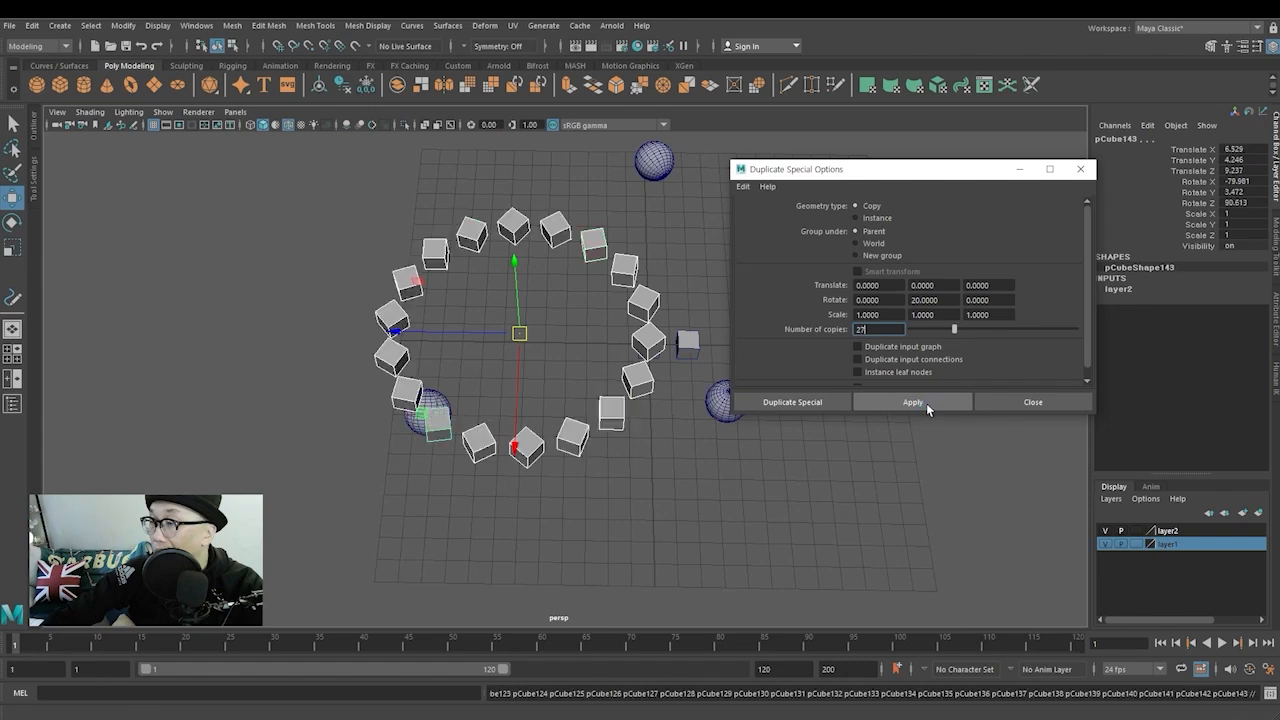
Lower the number of copies to 18 and apply Duplicate Special to the selected ring of cubes
alt+drag(560, 400, 508, 395)
drag(947, 332, 938, 330)
click(913, 403)
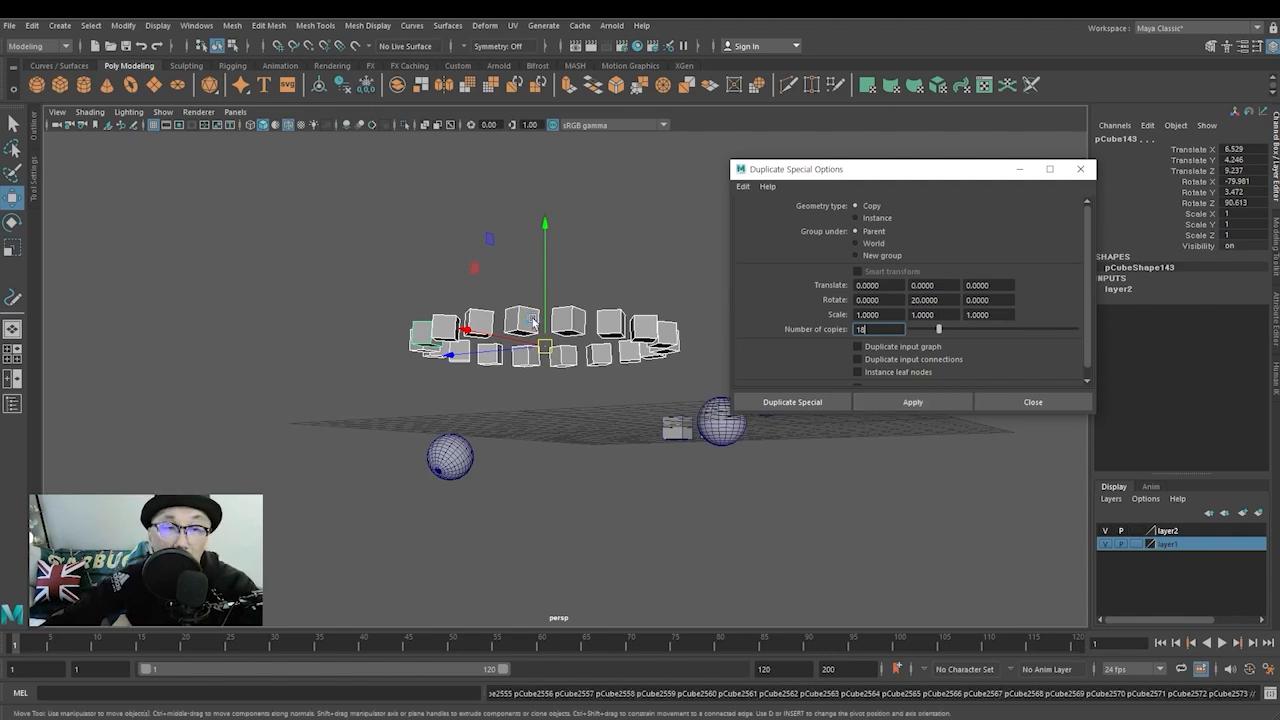
Set the number of copies to 10 and run Duplicate Special on the selected ring
alt+drag(704, 405, 737, 452)
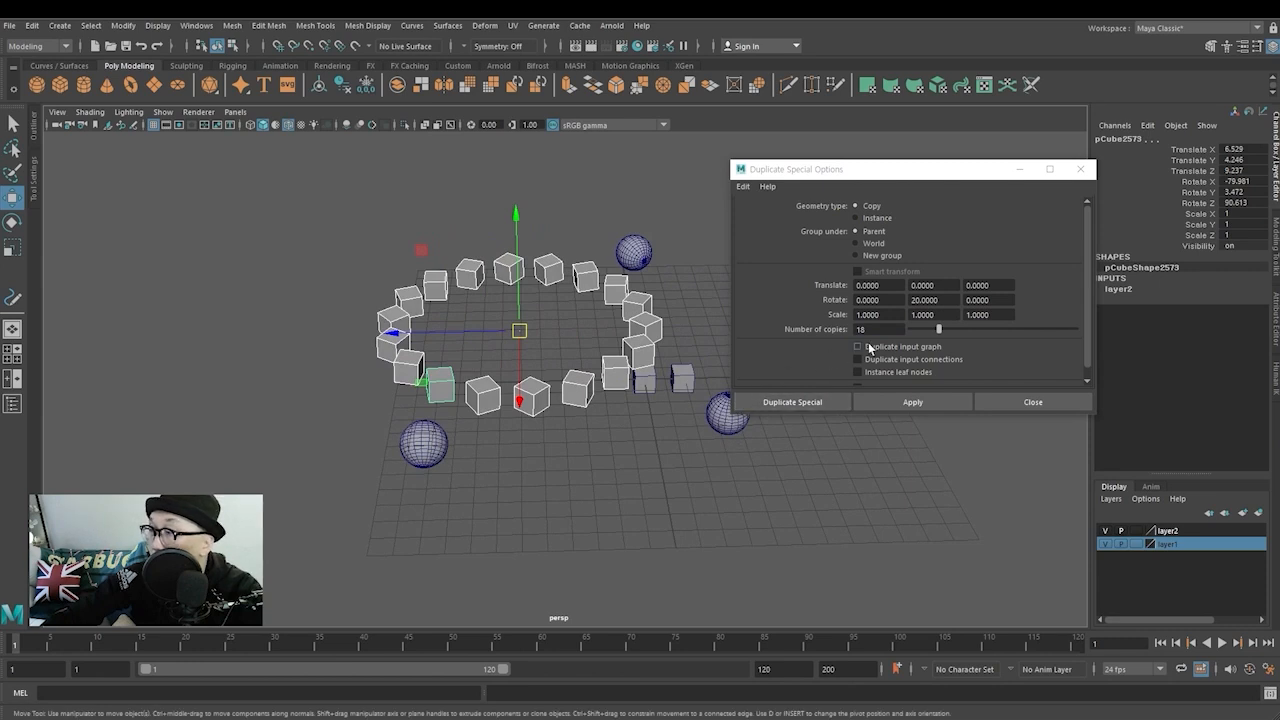
drag(929, 330, 923, 331)
click(812, 401)
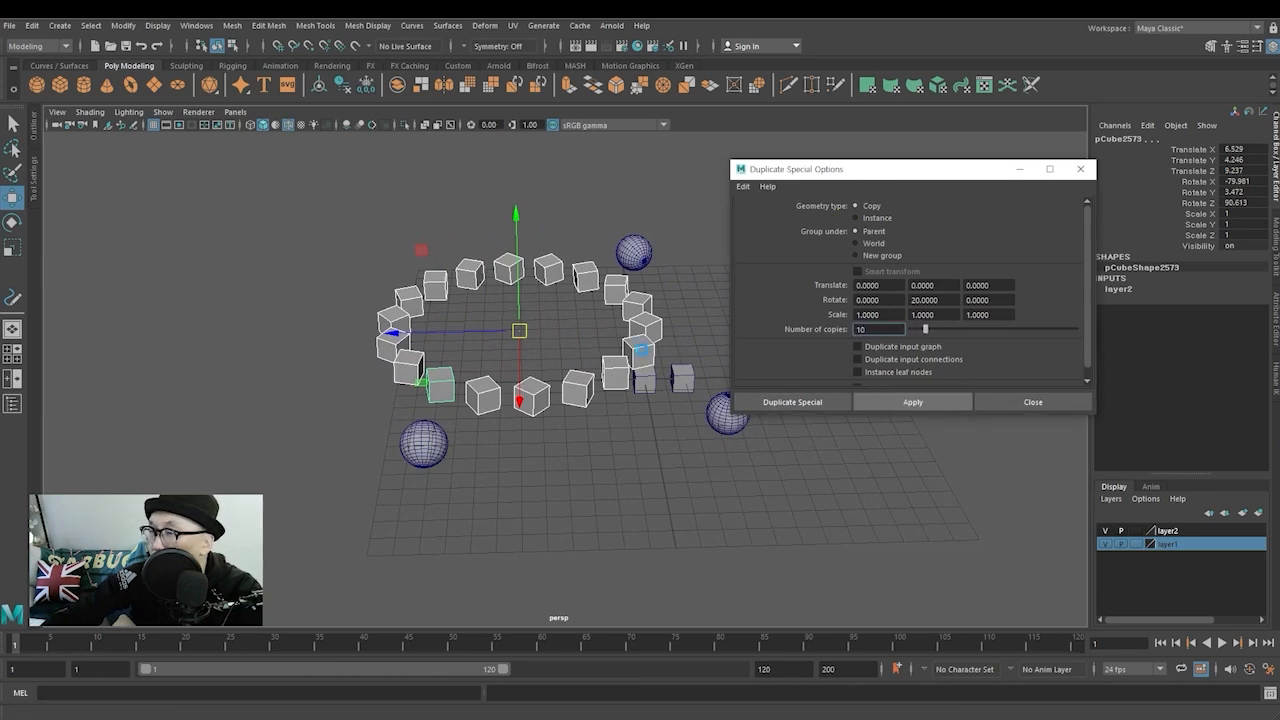